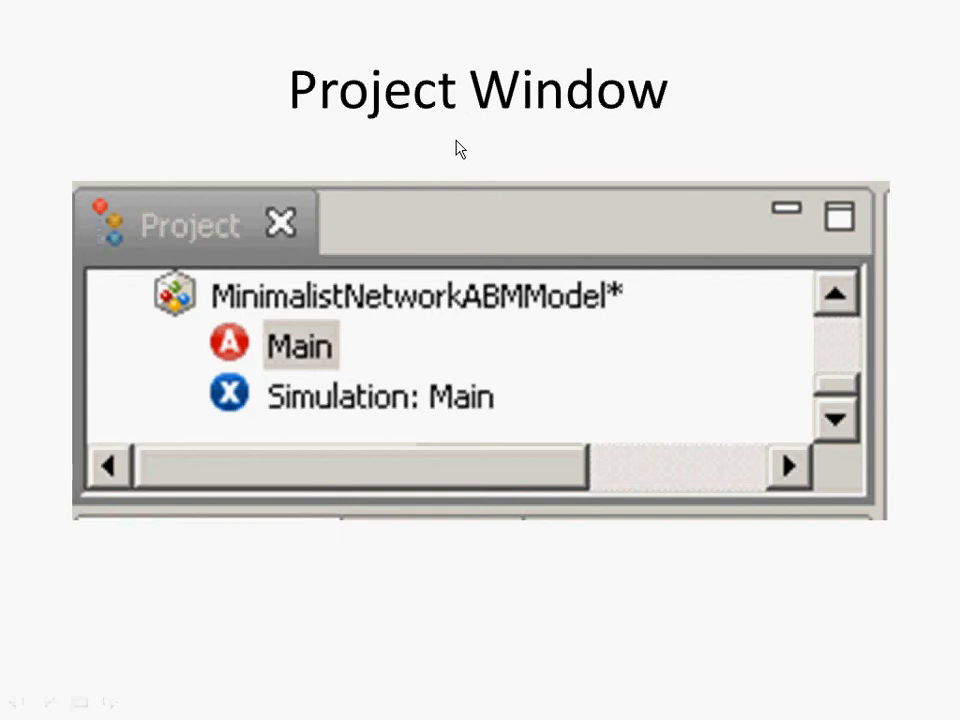
key("alt+Tab")
key("alt+Tab")
key("alt+Tab")
key("alt+Tab")
key("alt+Tab")
key("alt+Tab")
key("alt+Tab")
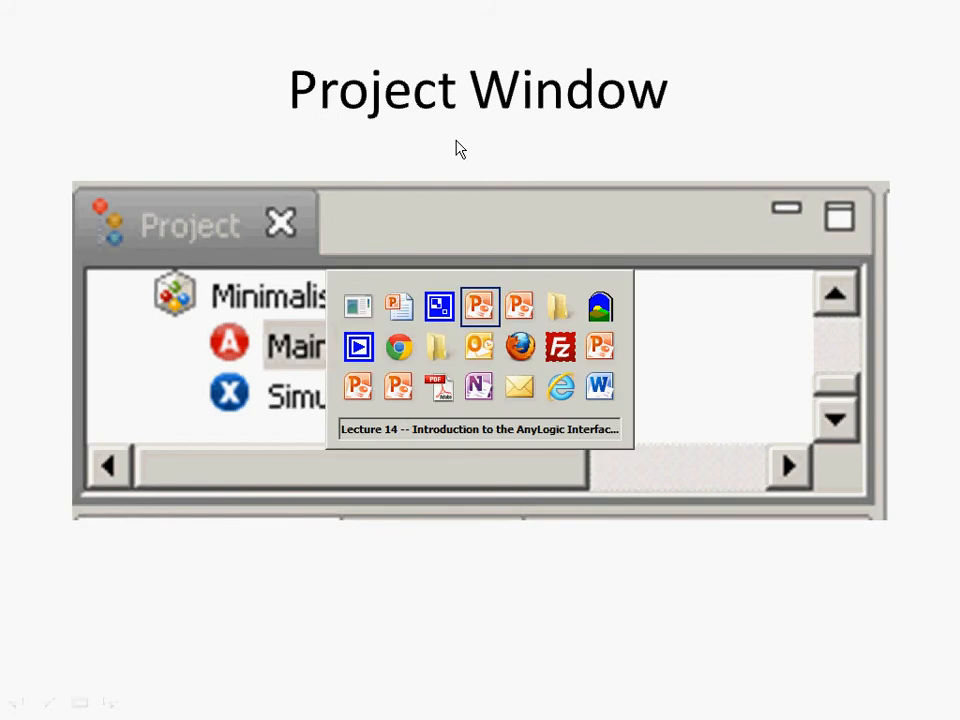
key("alt+shift+Tab")
key("alt+shift+Tab")
key("alt+shift+Tab")
key("alt+shift+Tab")
key("alt+shift+Tab")
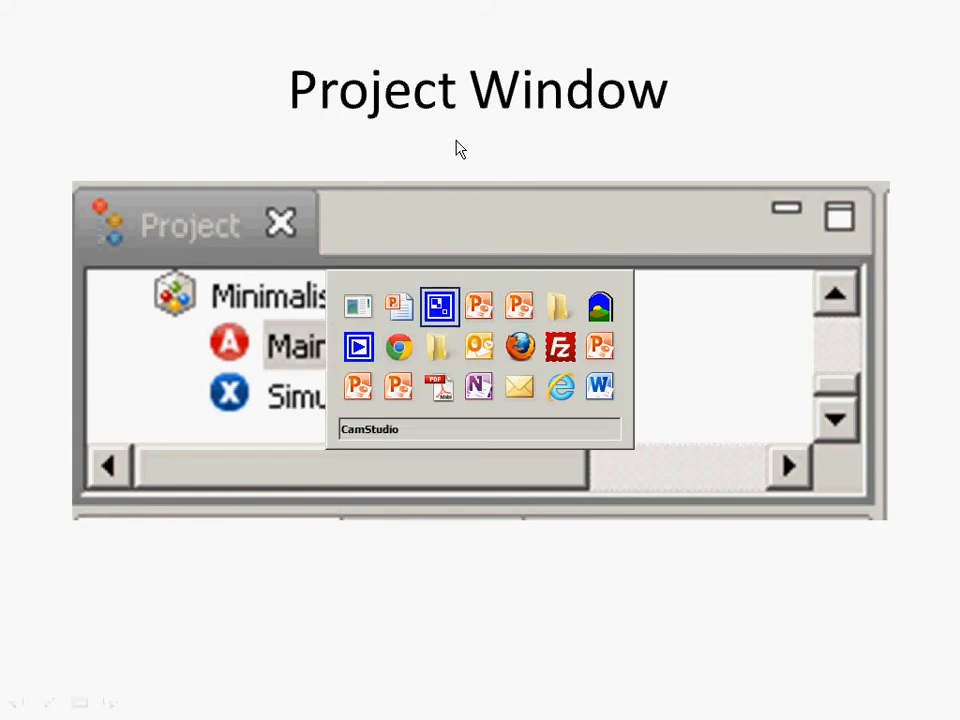
key("alt+shift+Tab")
key("alt+shift+Tab")
key("alt+shift+Tab")
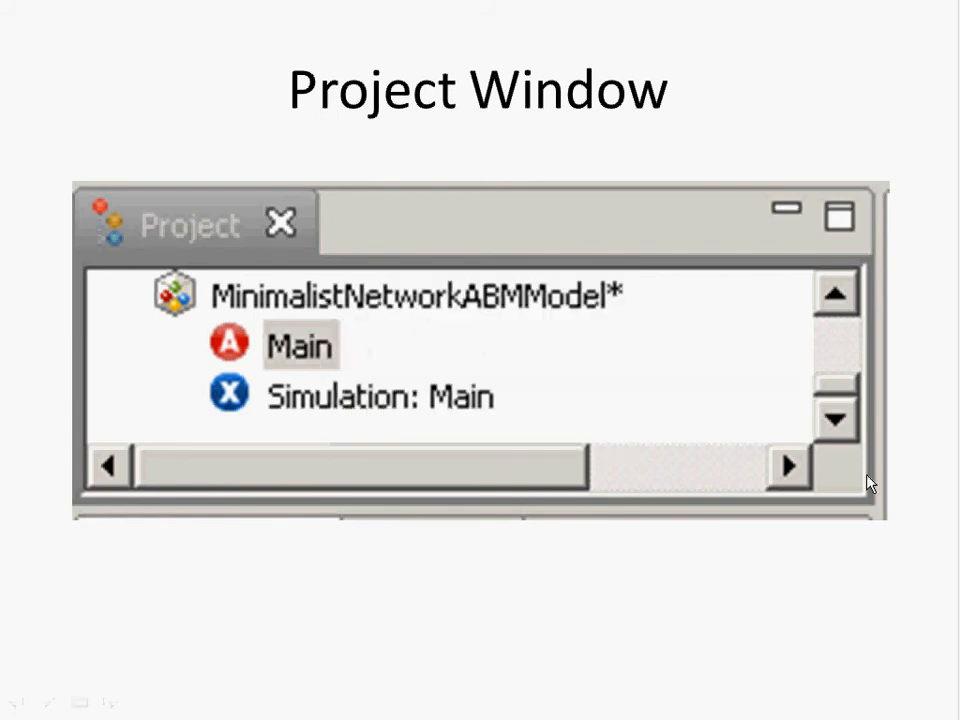
left_click(952, 483)
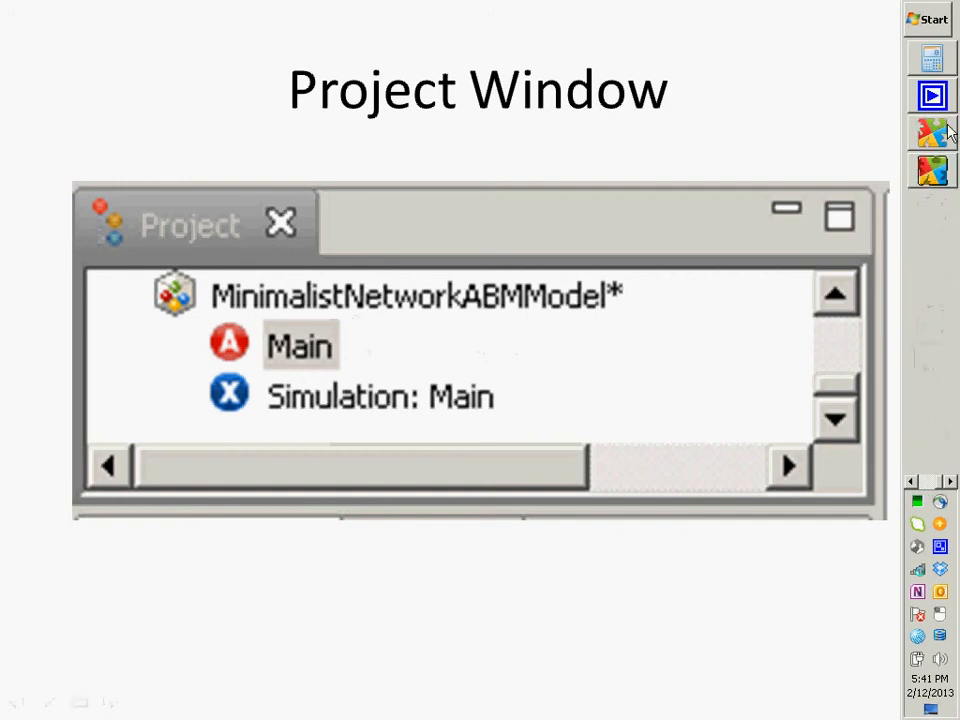
key("alt+Tab")
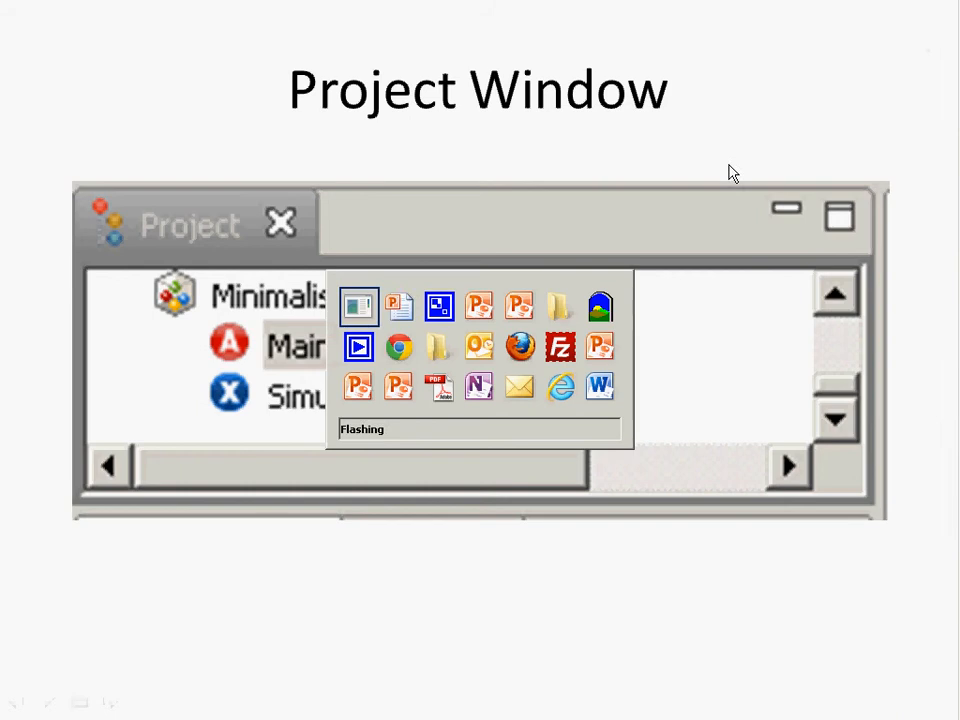
key("alt+Tab")
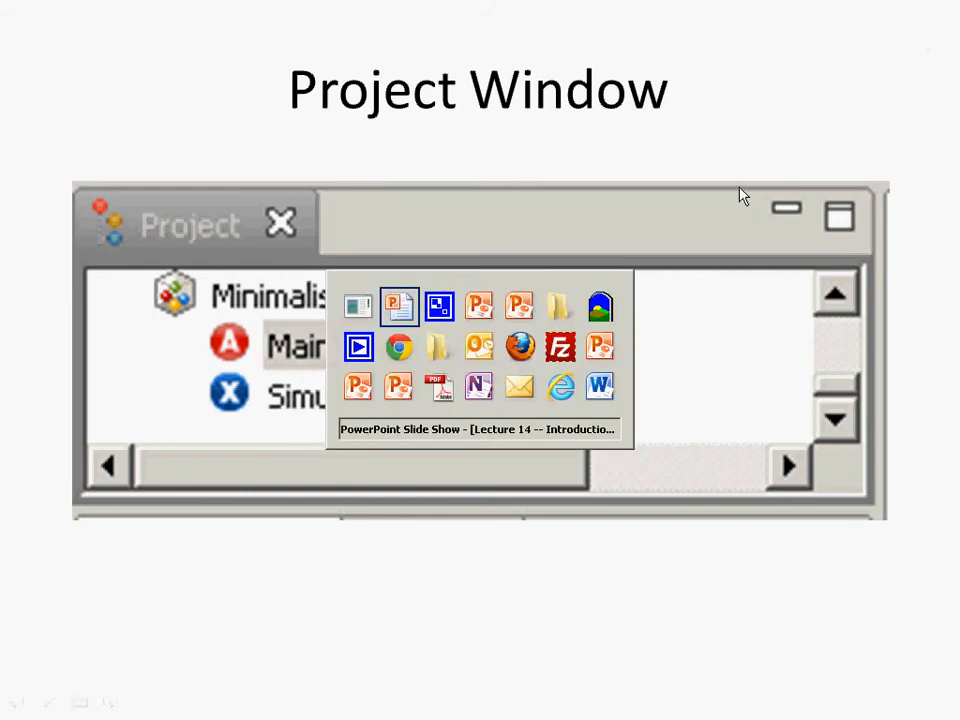
key("alt+shift+Tab")
key("super")
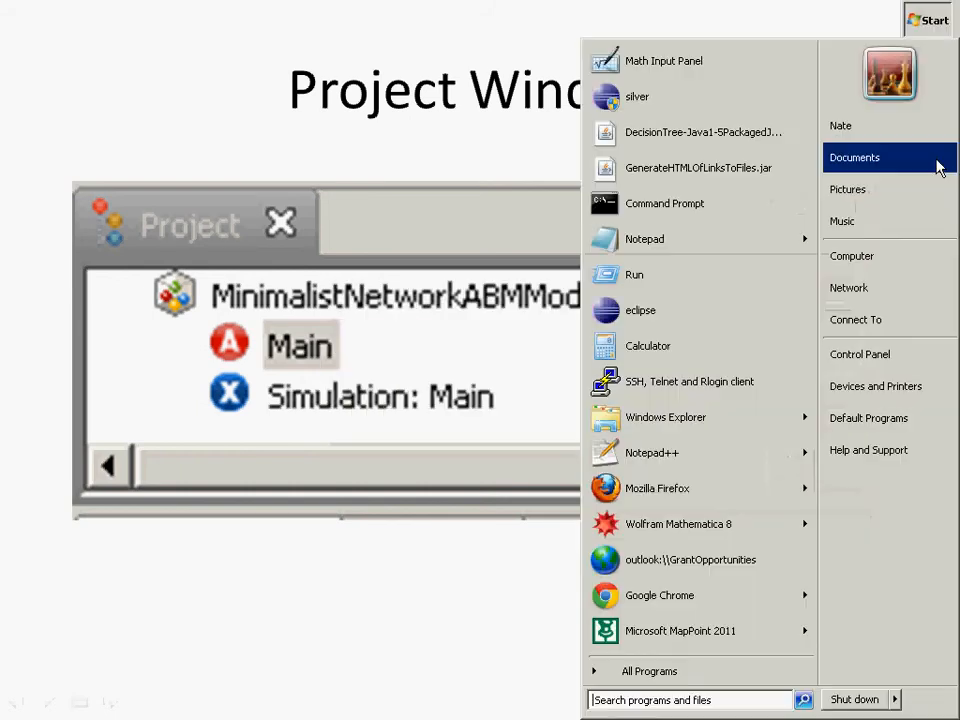
key("Escape")
left_click(948, 484)
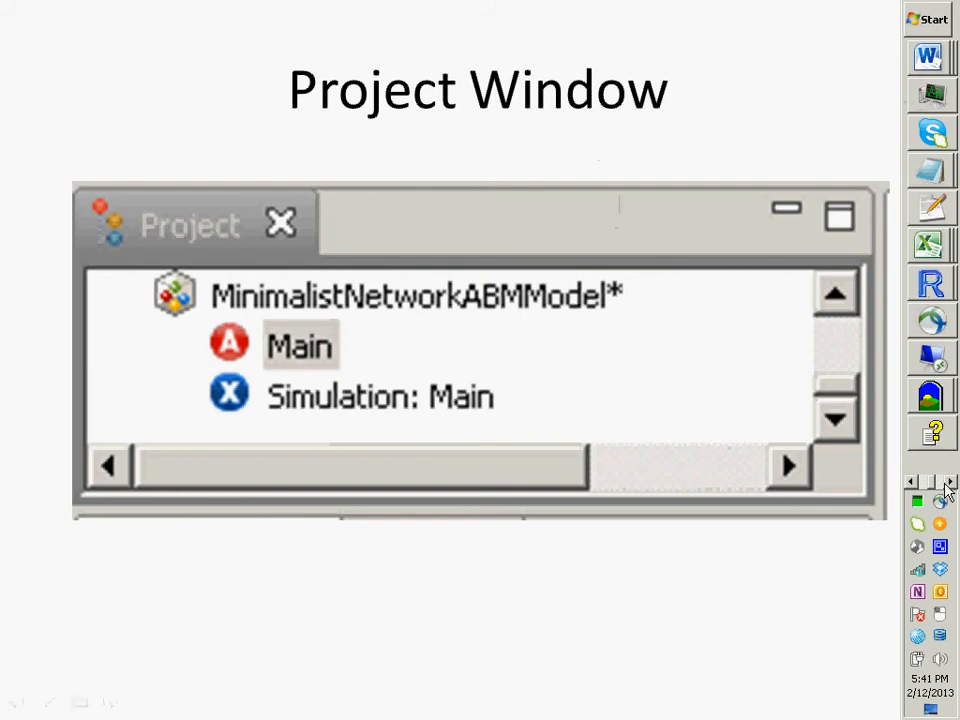
left_click(946, 484)
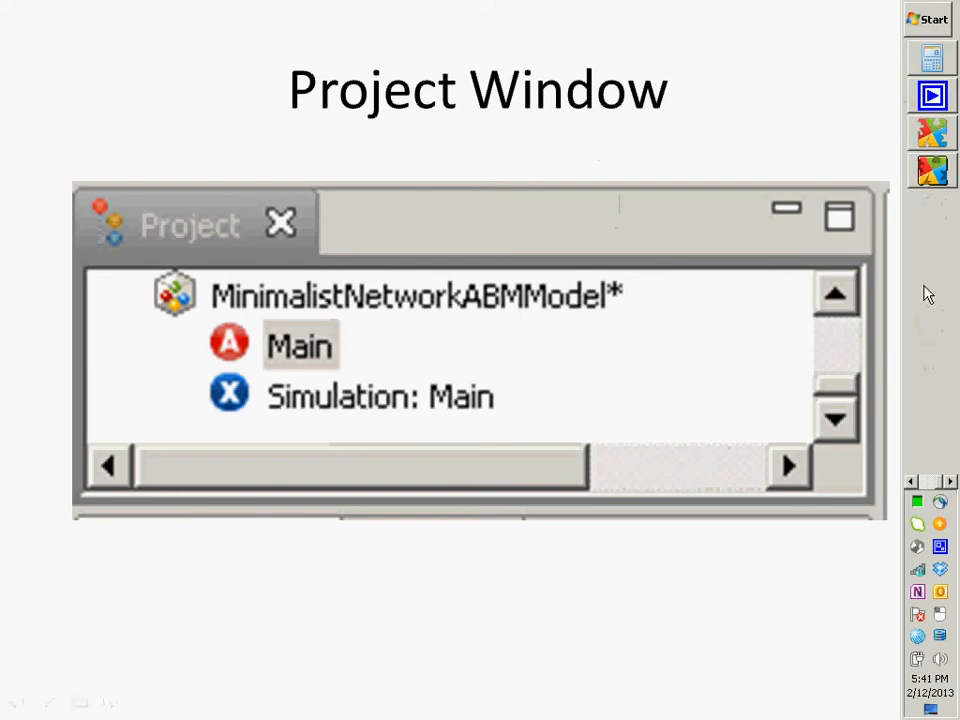
left_click(933, 138)
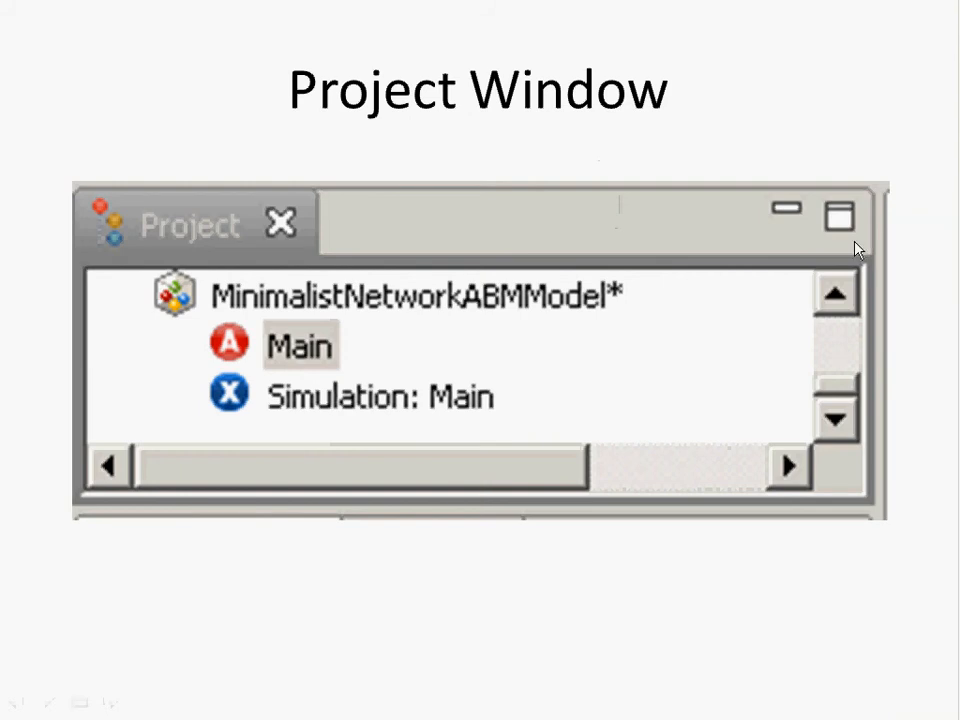
left_click(733, 309)
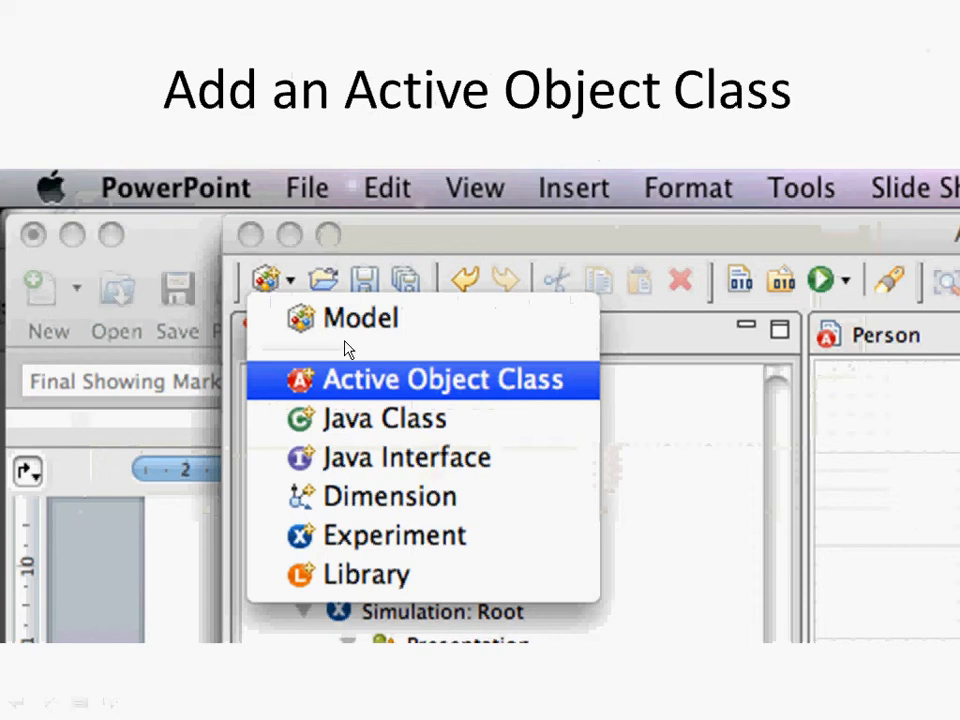
key("alt+Tab")
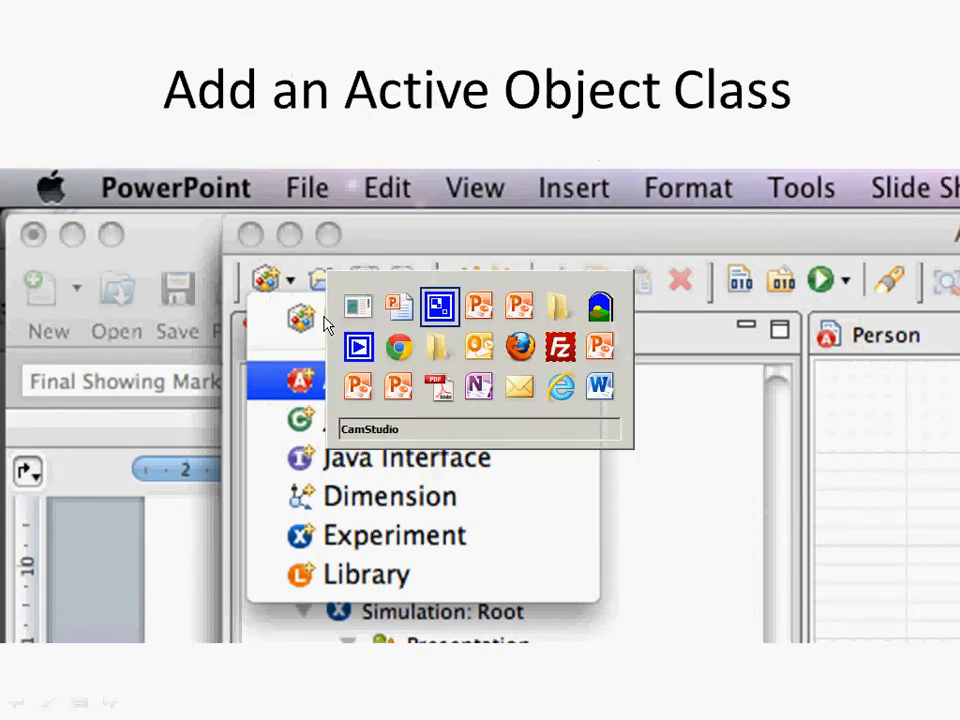
key("alt+shift+Tab")
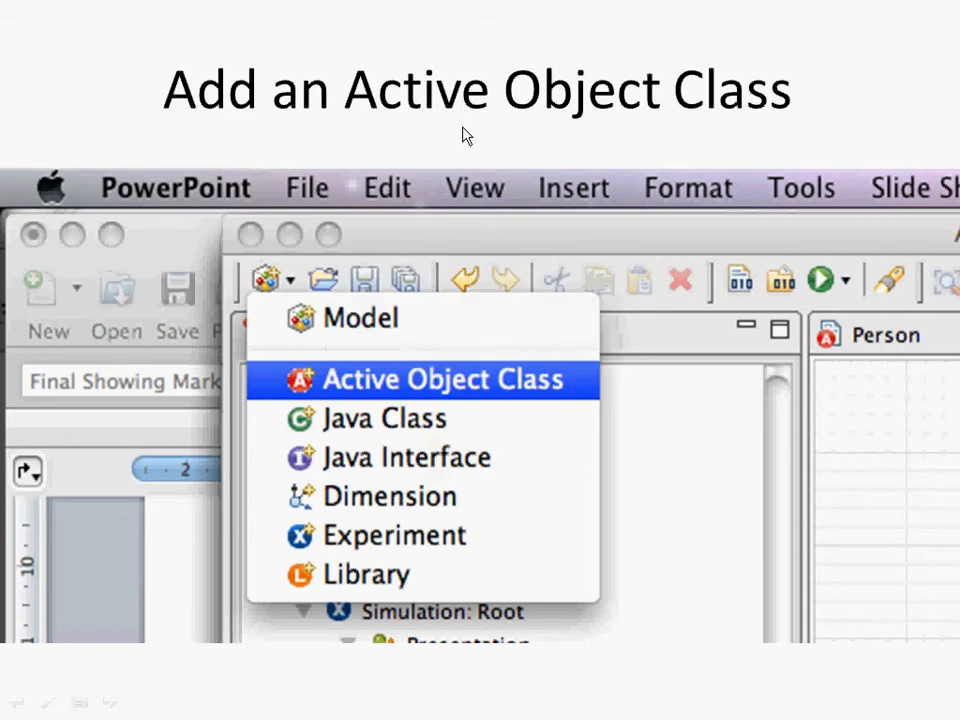
left_click(406, 376)
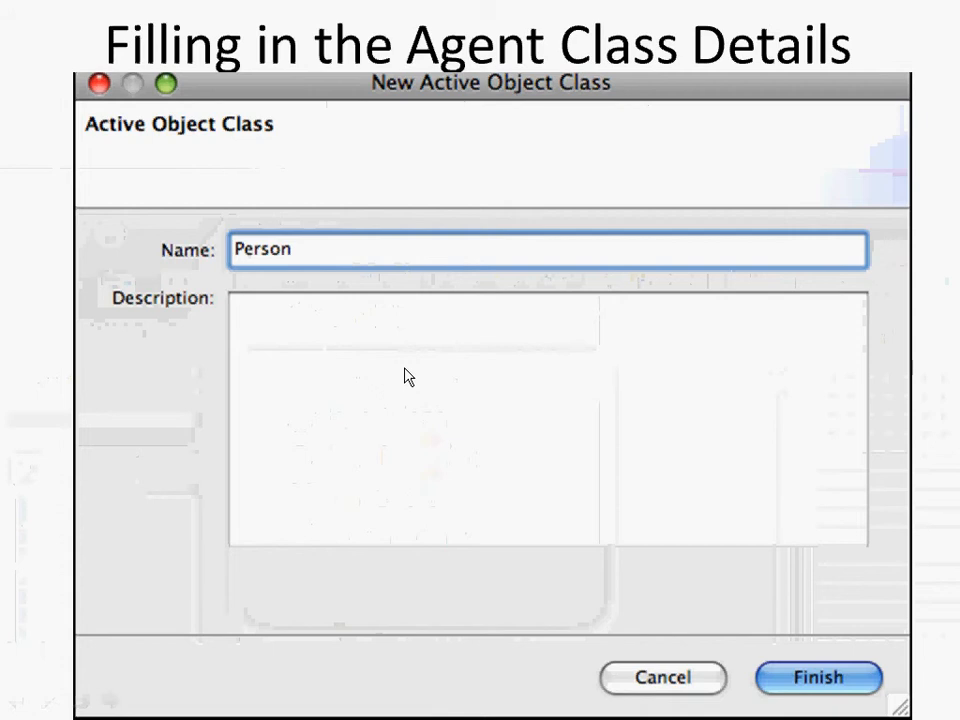
Leave the slide show, clear the screen to the desktop and switch to AnyLogic
key("alt+Tab")
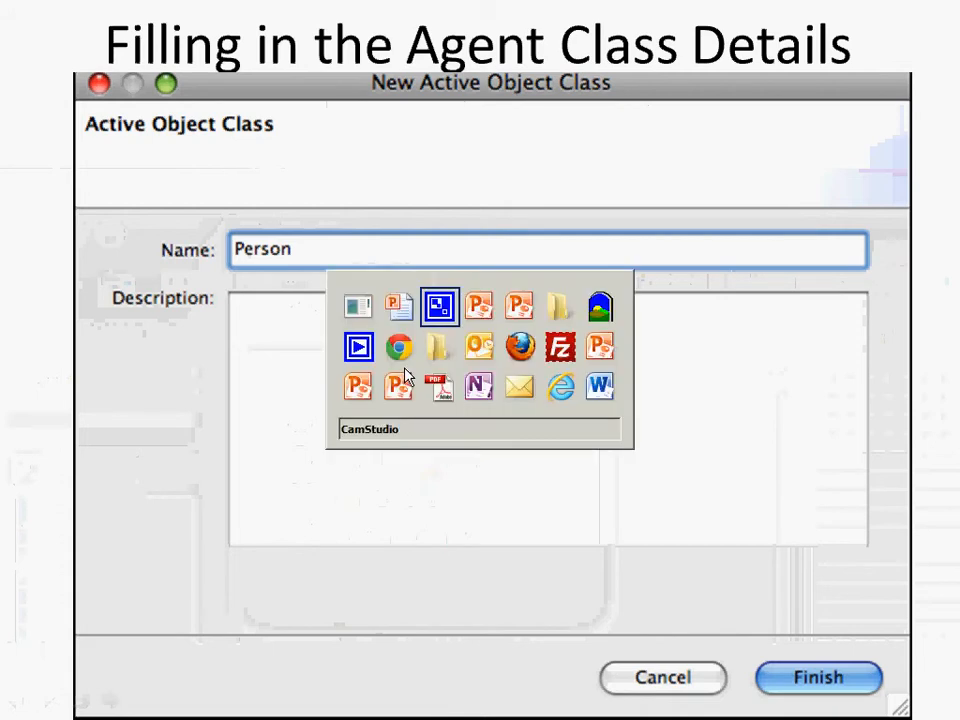
key("alt+Tab")
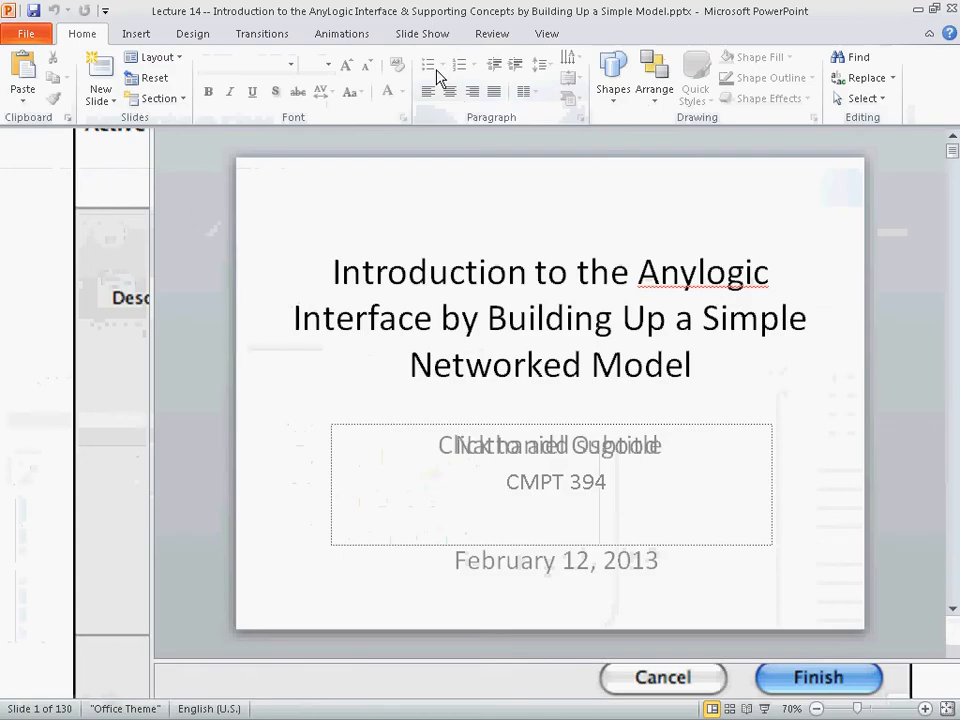
key("alt+Tab")
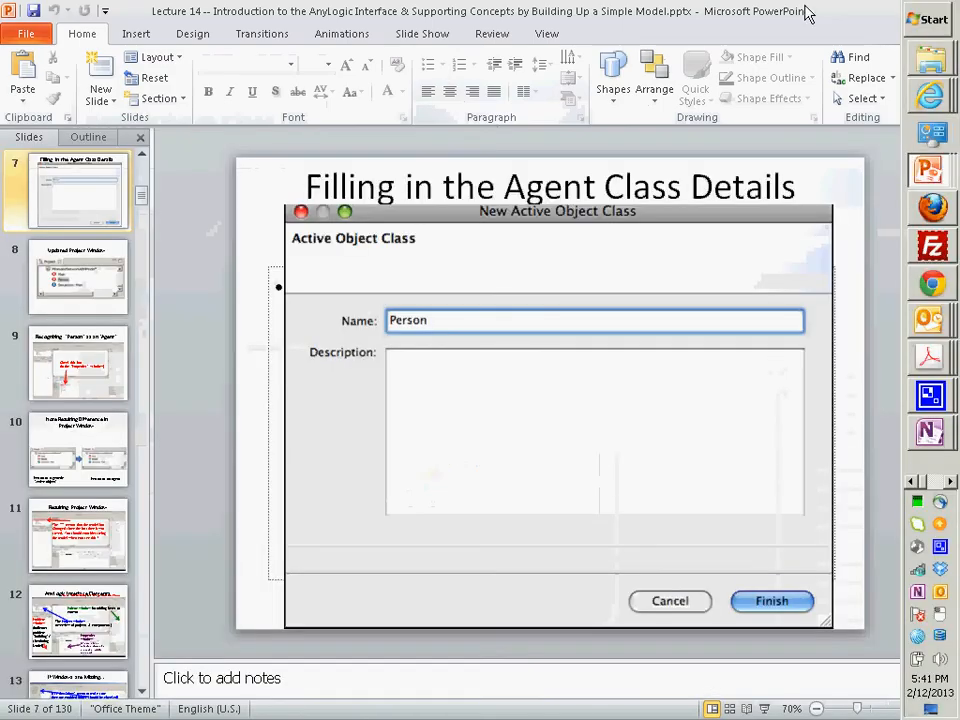
left_click(930, 710)
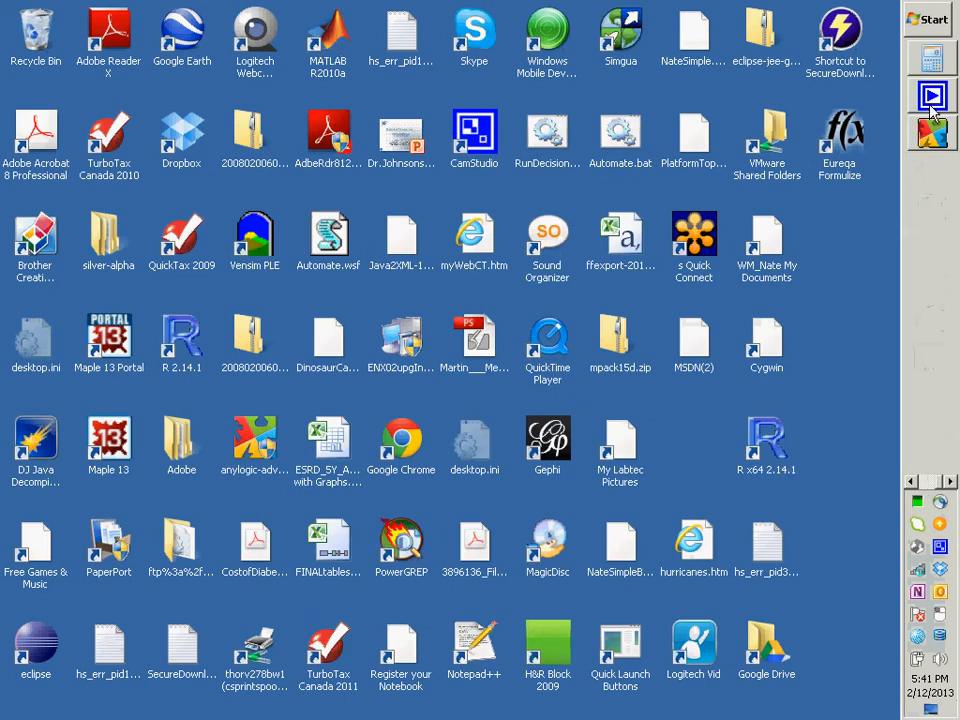
left_click(934, 131)
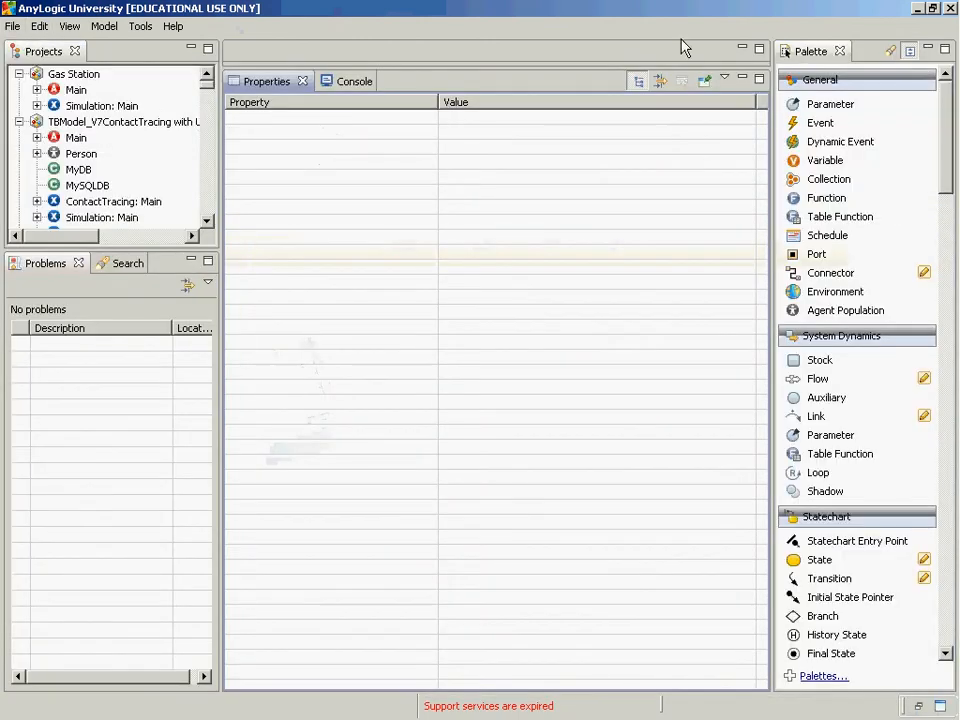
Create a new model named FirstCMPT394Model from scratch with a blank canvas, keeping the default location
left_click(13, 27)
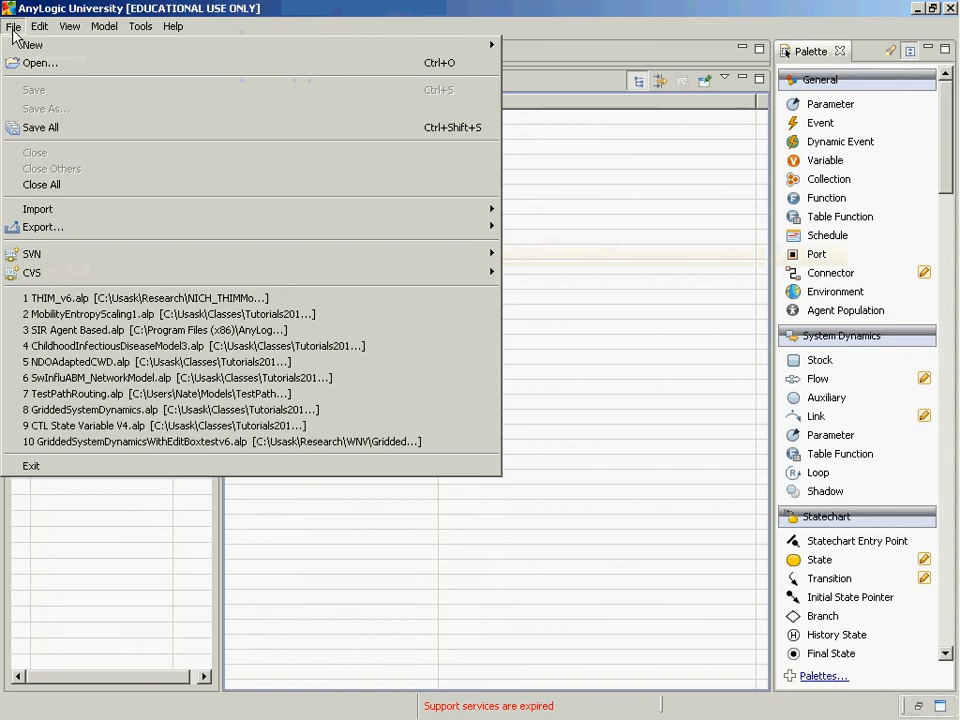
mouse_move(30, 45)
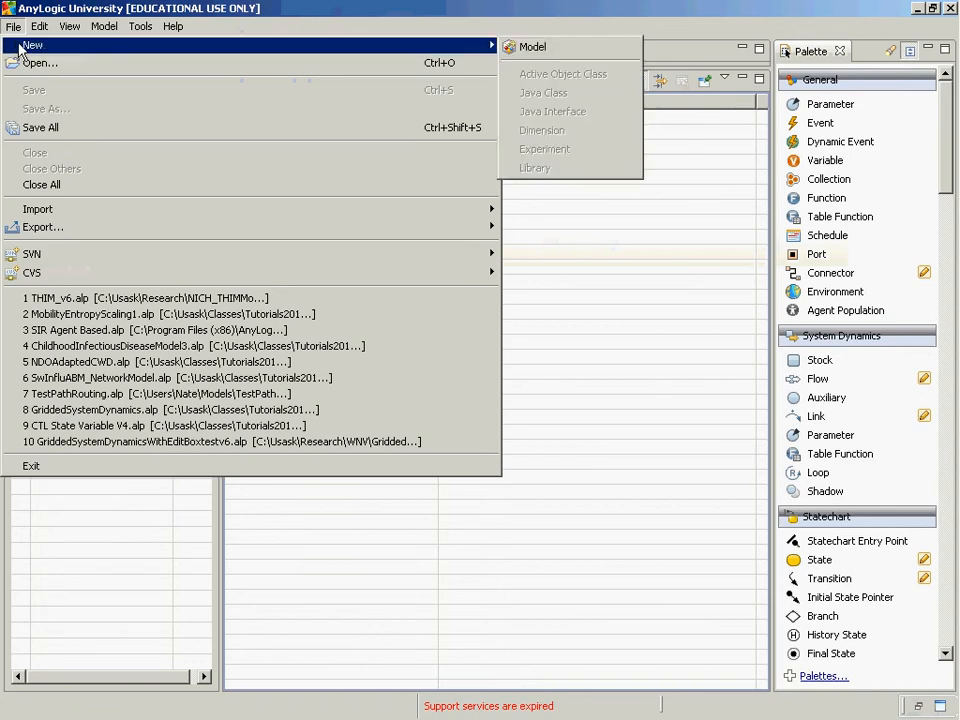
left_click(602, 50)
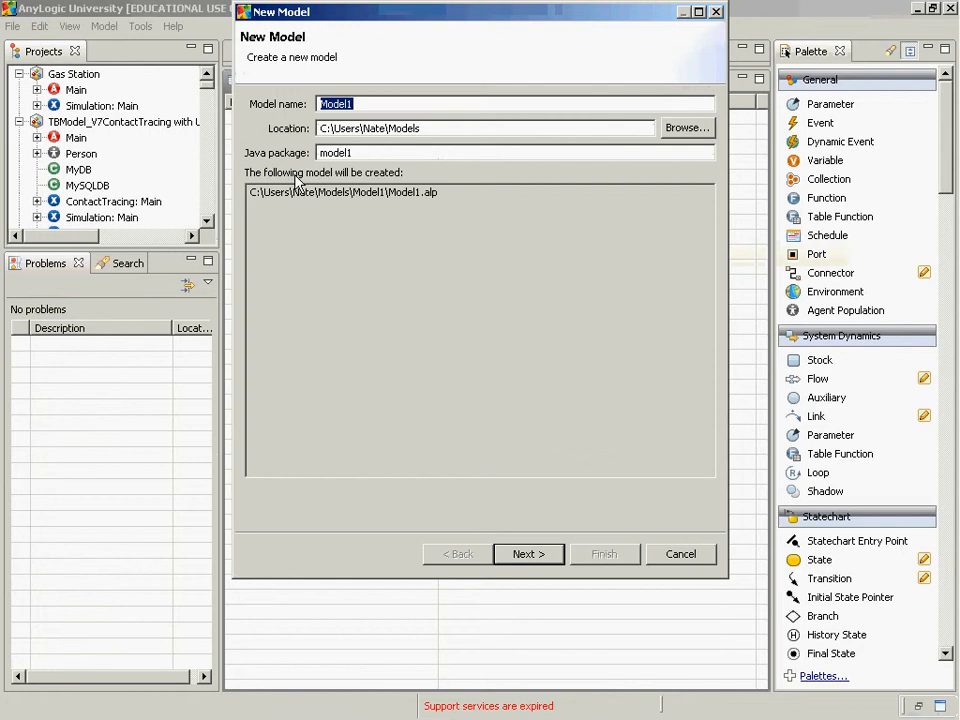
type("FirstCMPT")
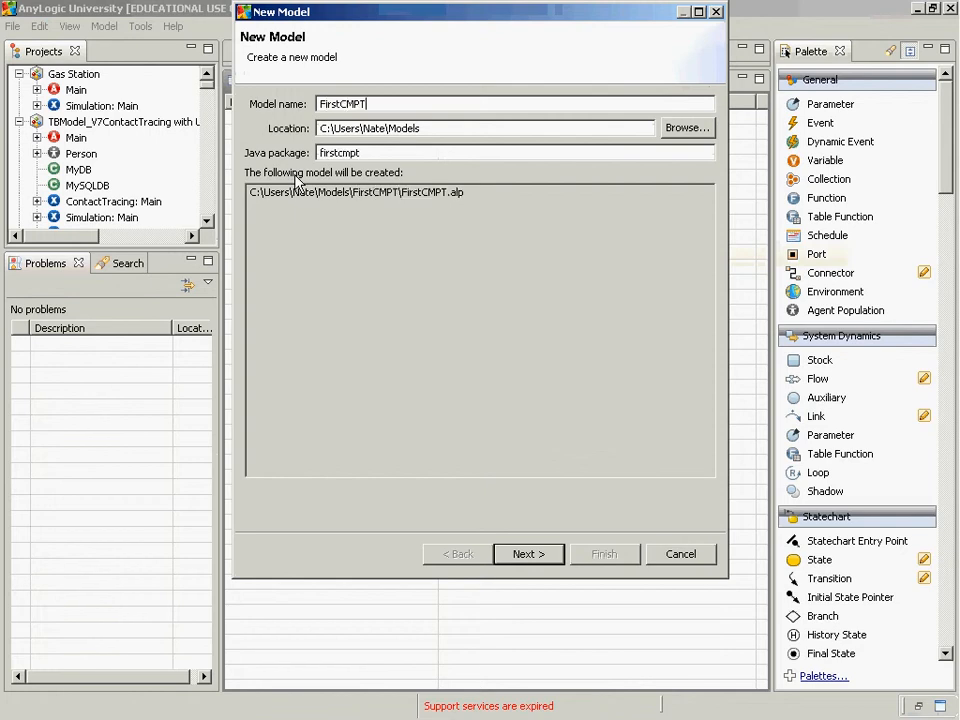
type("394Model")
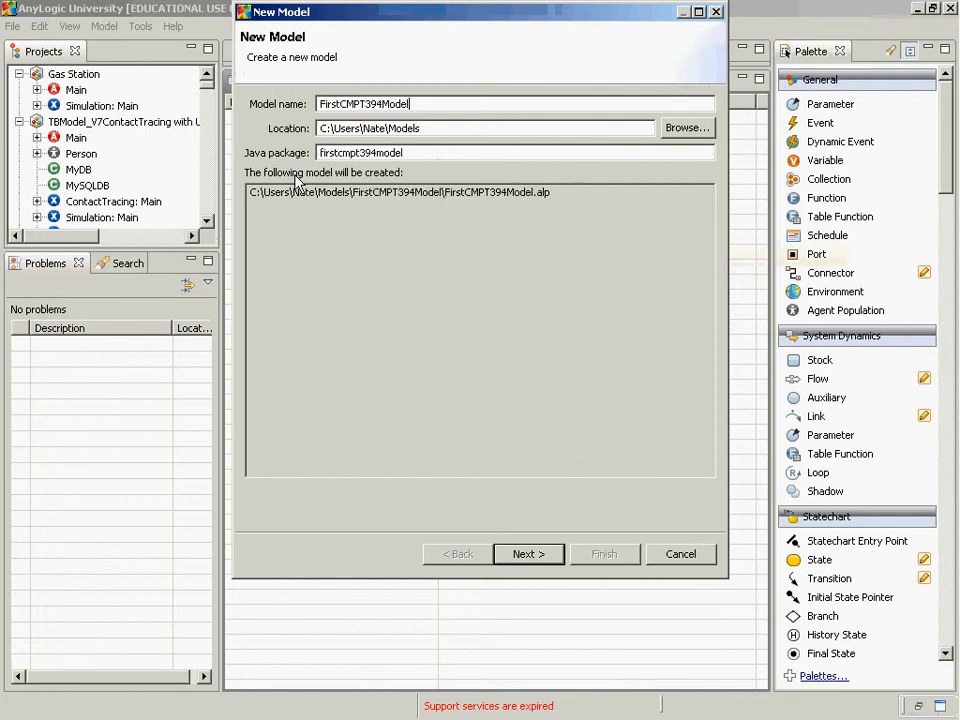
left_click(521, 555)
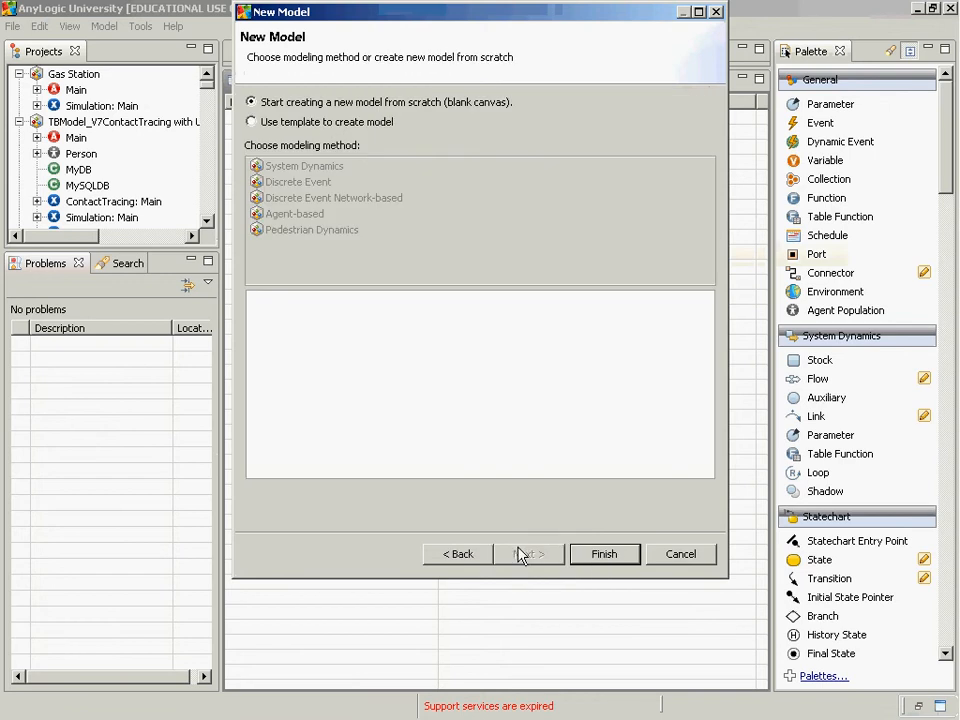
left_click(600, 554)
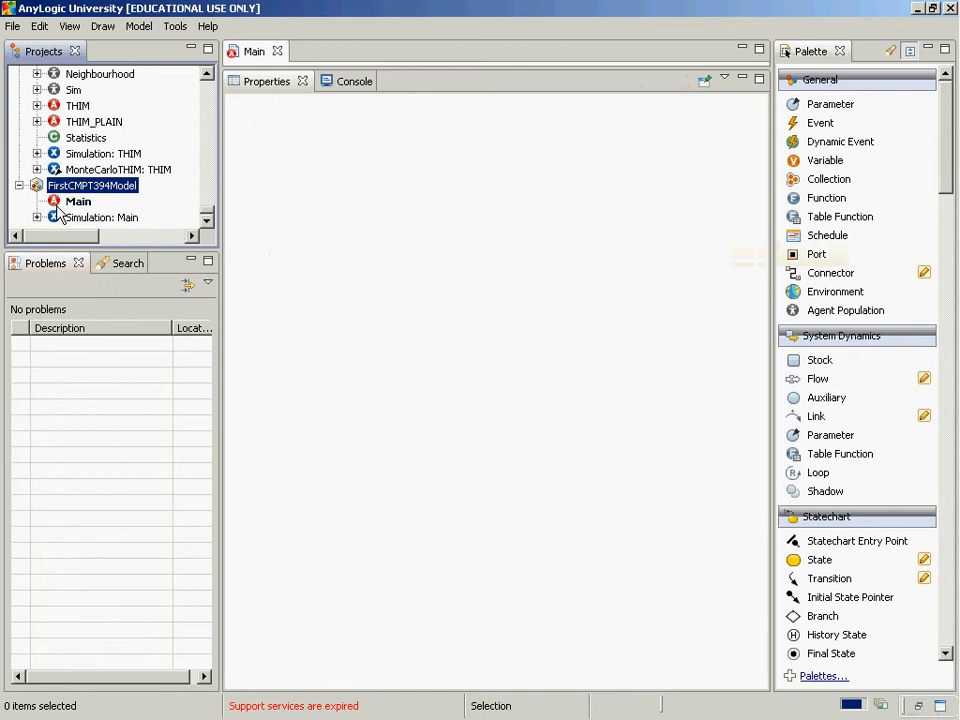
key("alt+Tab")
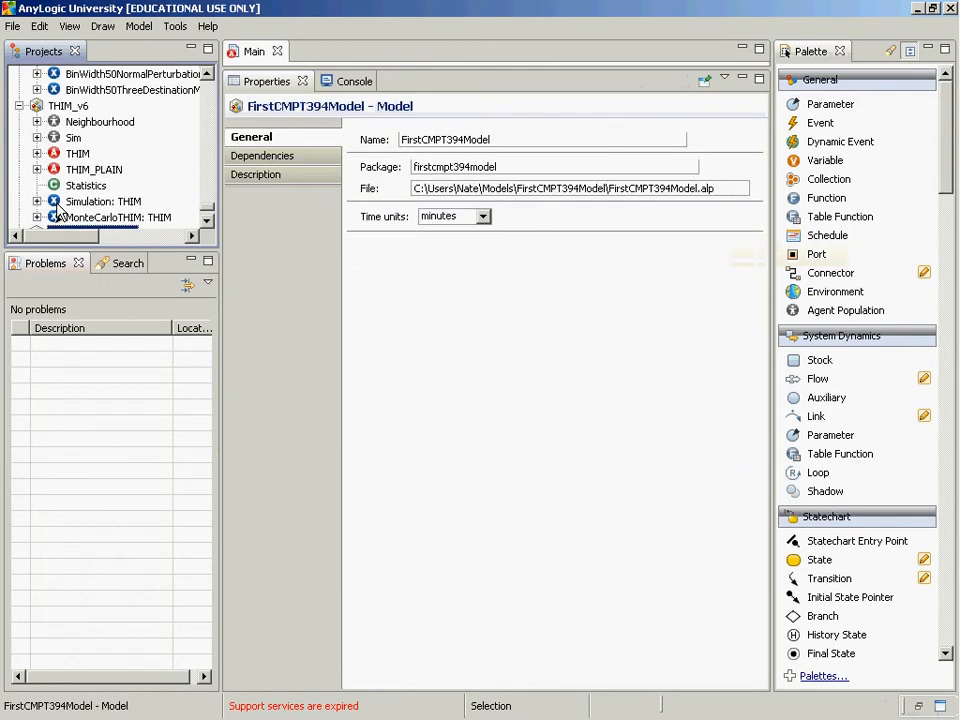
left_click(208, 222)
left_click(208, 222)
left_click(208, 222)
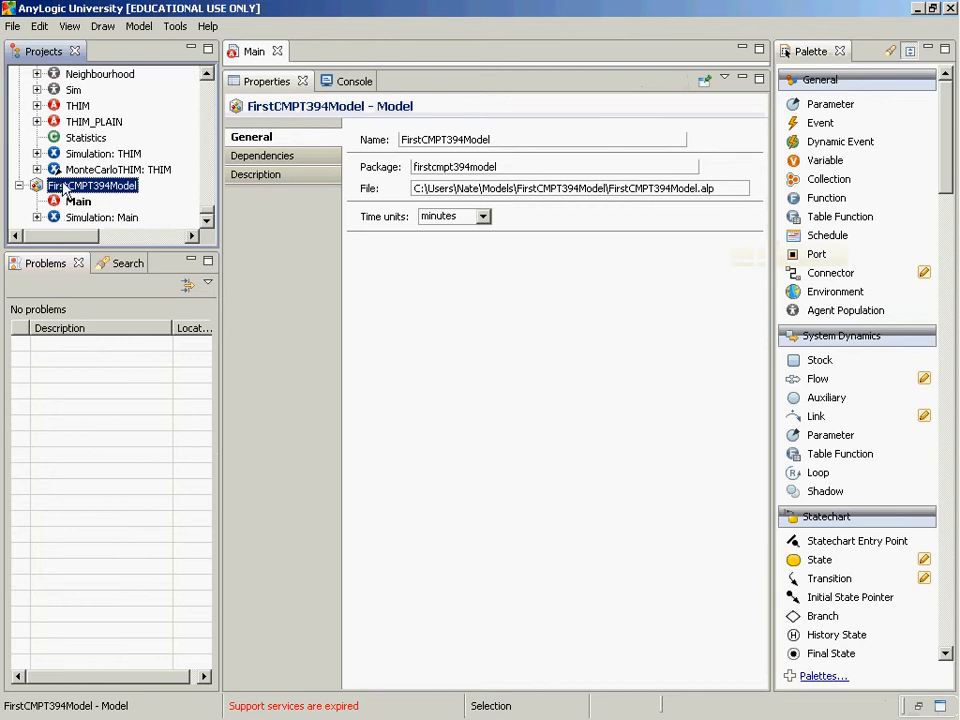
right_click(64, 190)
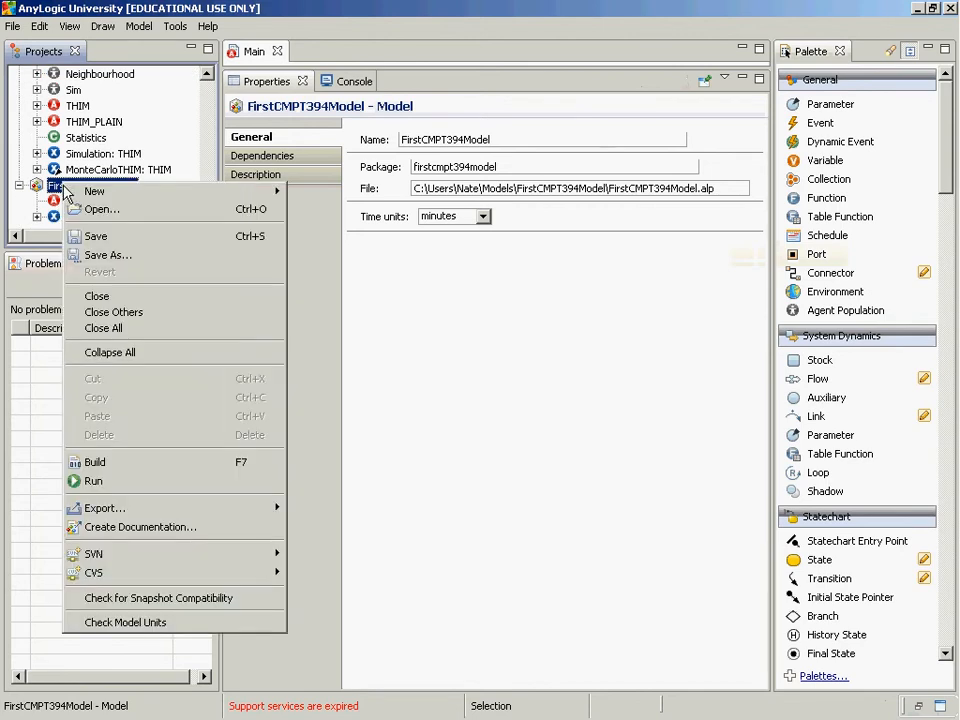
mouse_move(108, 197)
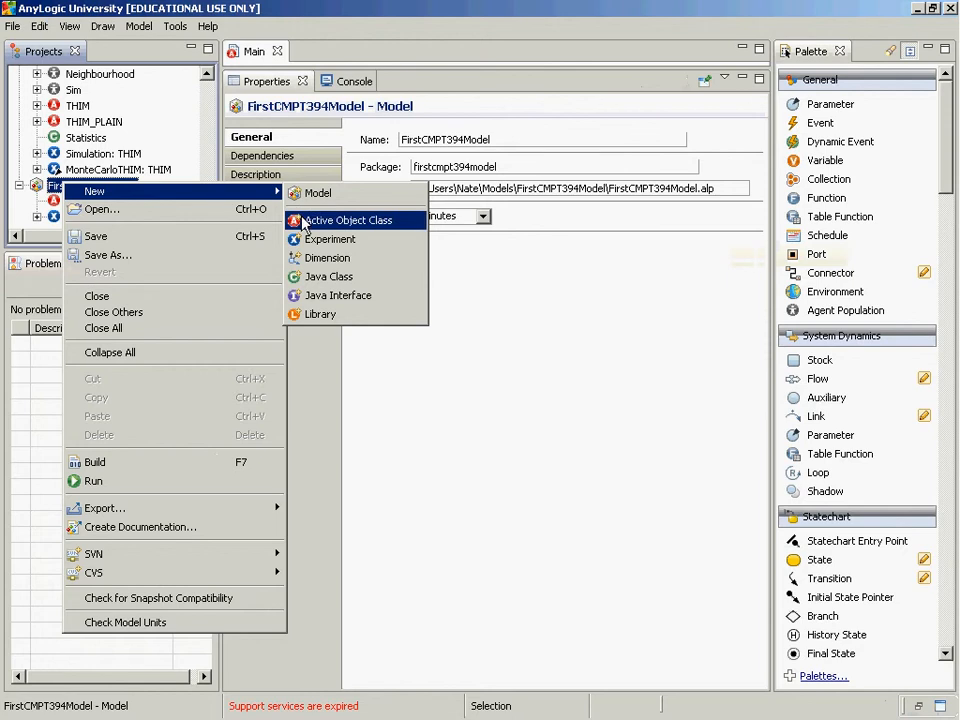
left_click(137, 27)
mouse_move(12, 31)
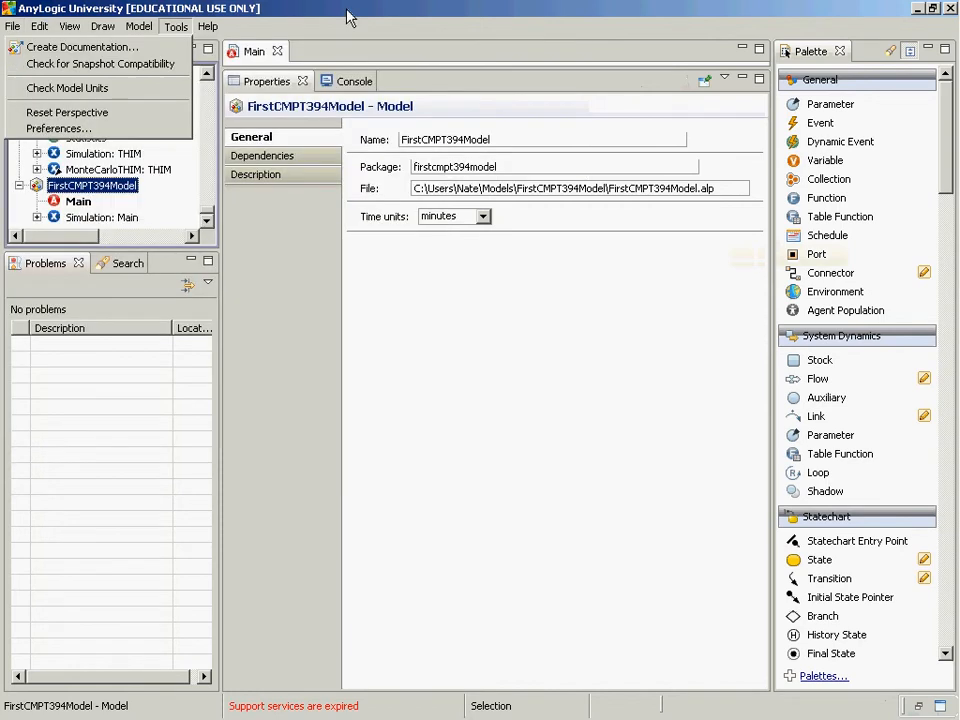
key("Escape")
Add a new active object class named Person to FirstCMPT394Model and bring it into view in the project tree
right_click(77, 186)
mouse_move(143, 200)
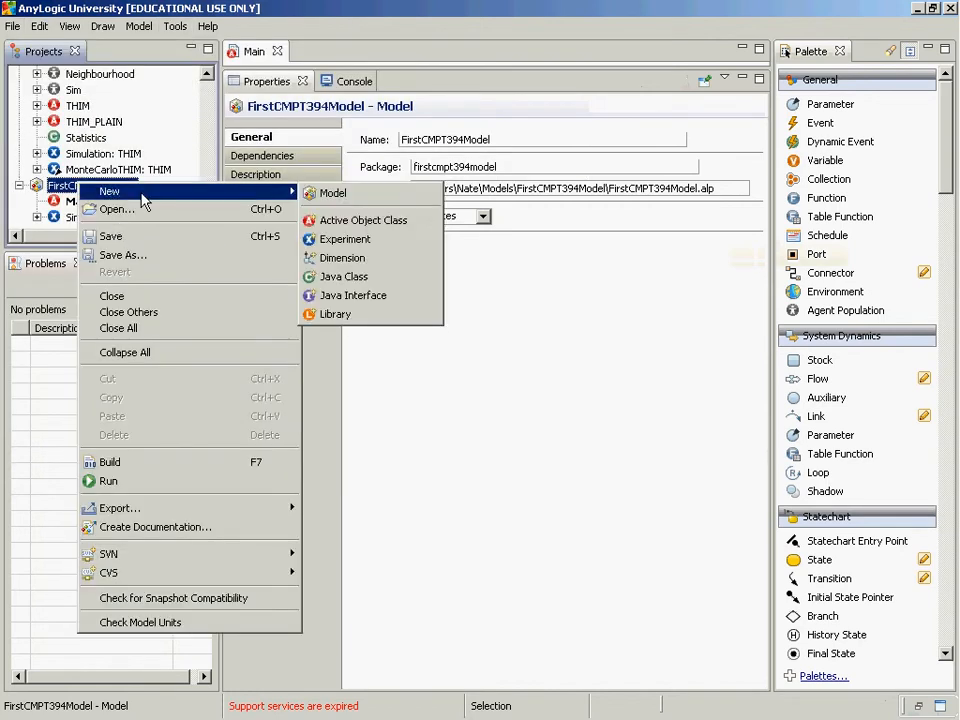
left_click(366, 222)
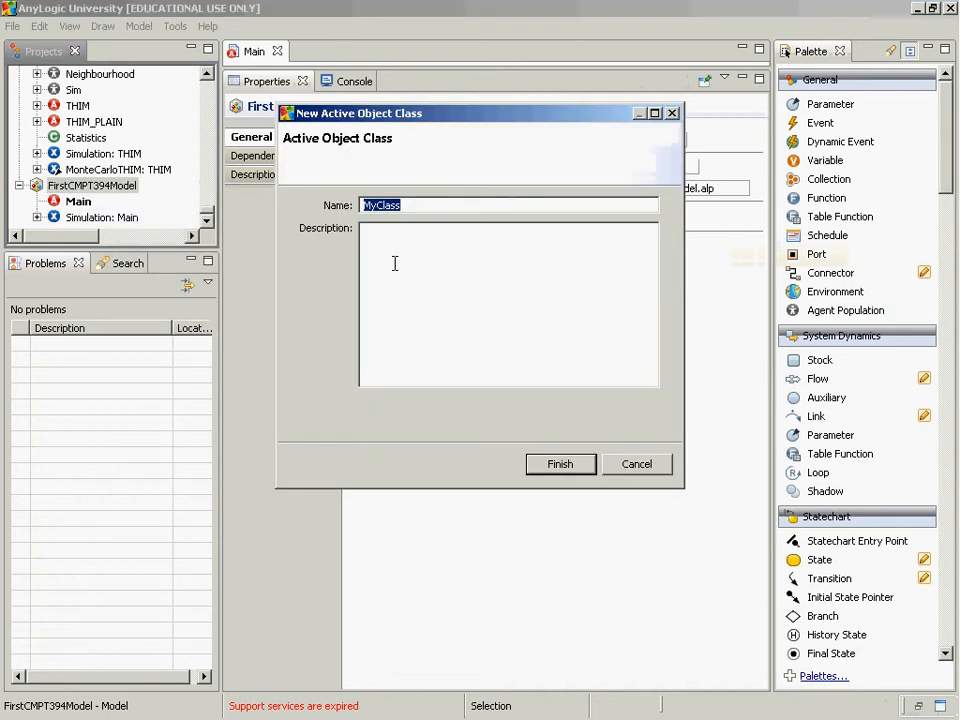
type("Person")
key("Return")
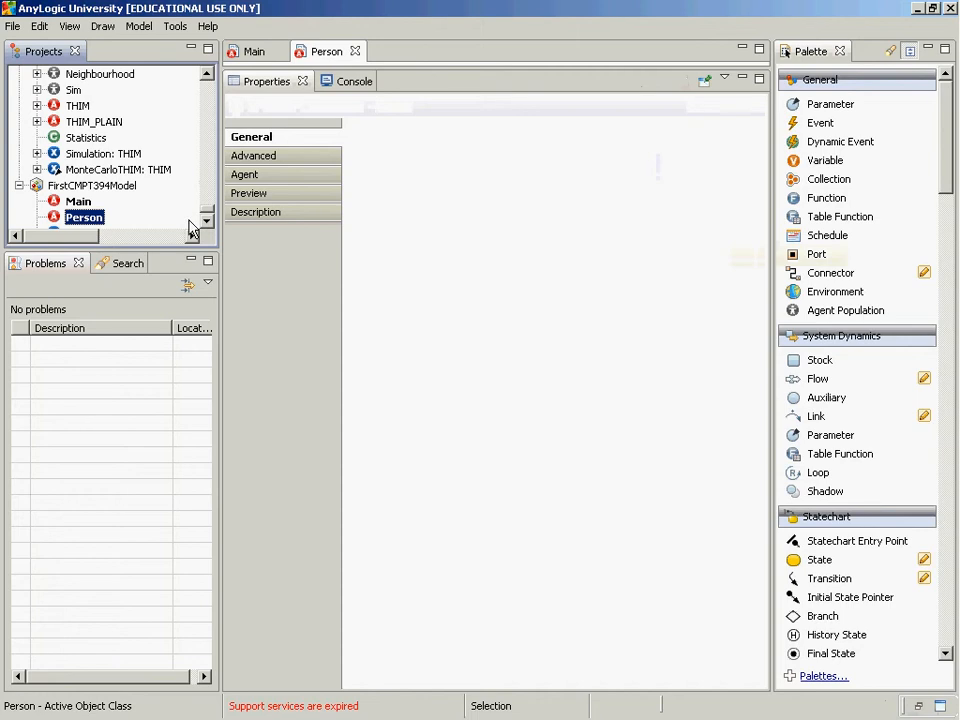
left_click(209, 221)
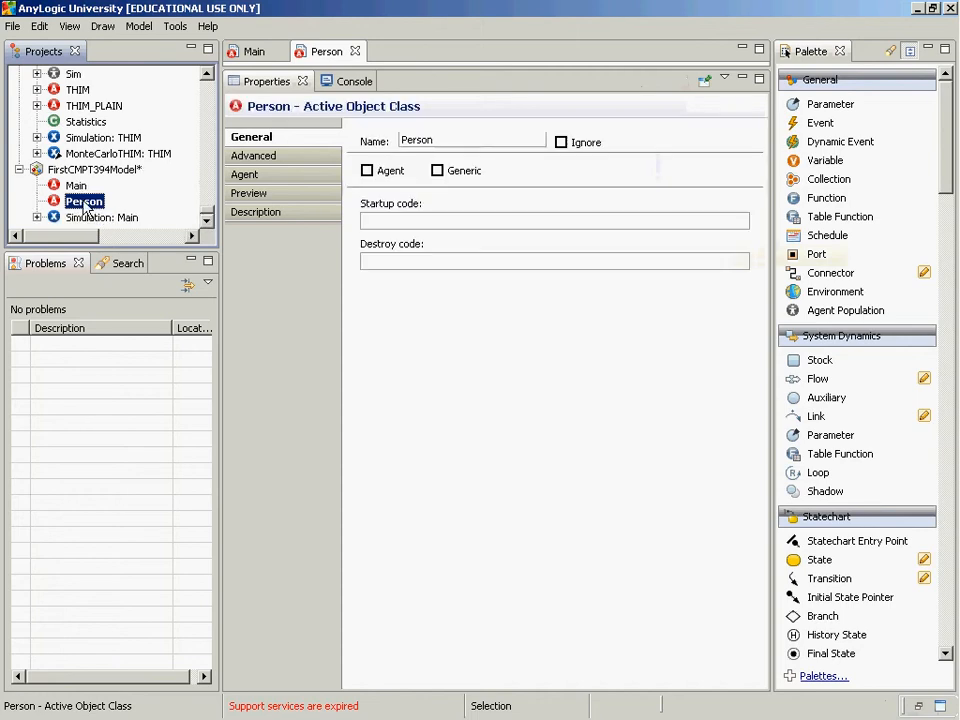
Mark the Person active object class as an agent in its general properties and dismiss the support subscription renewal reminder
left_click(258, 145)
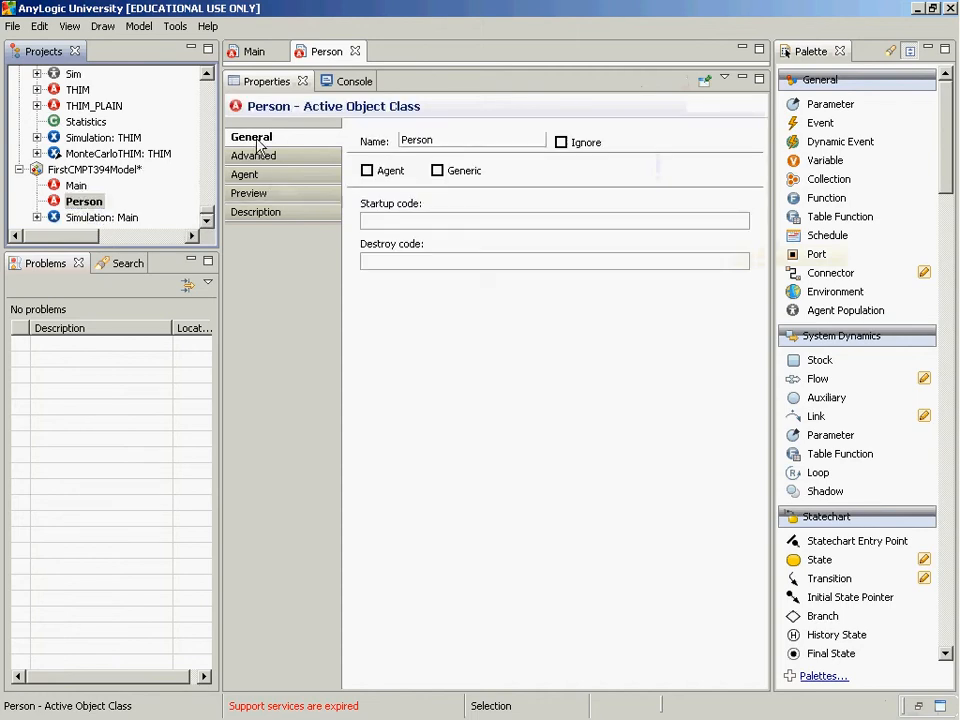
left_click(368, 174)
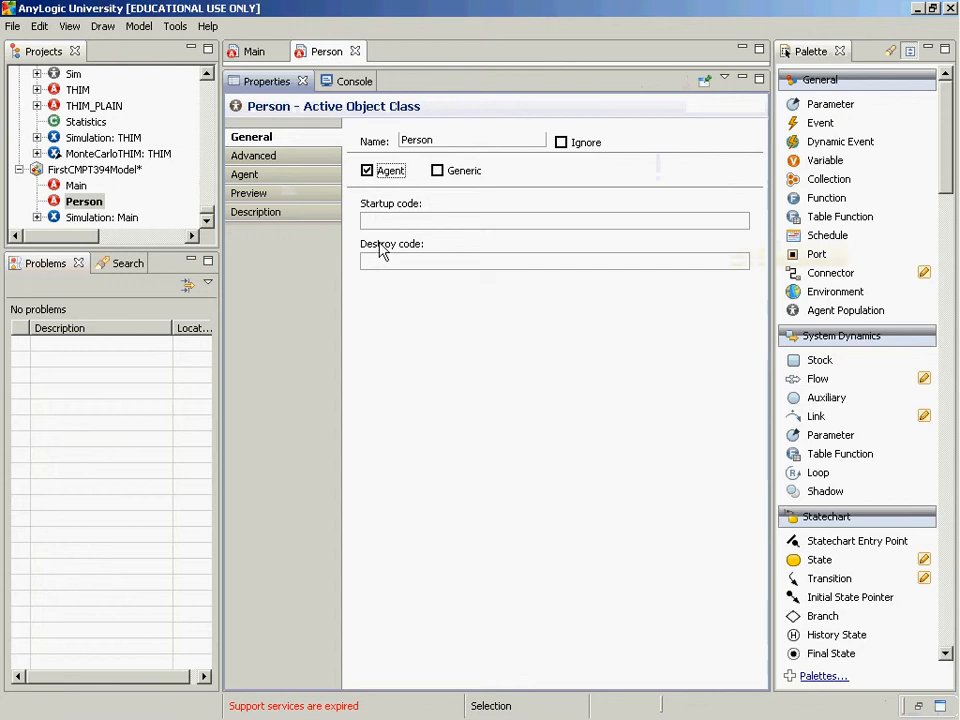
left_click(368, 172)
left_click(368, 172)
left_click(368, 172)
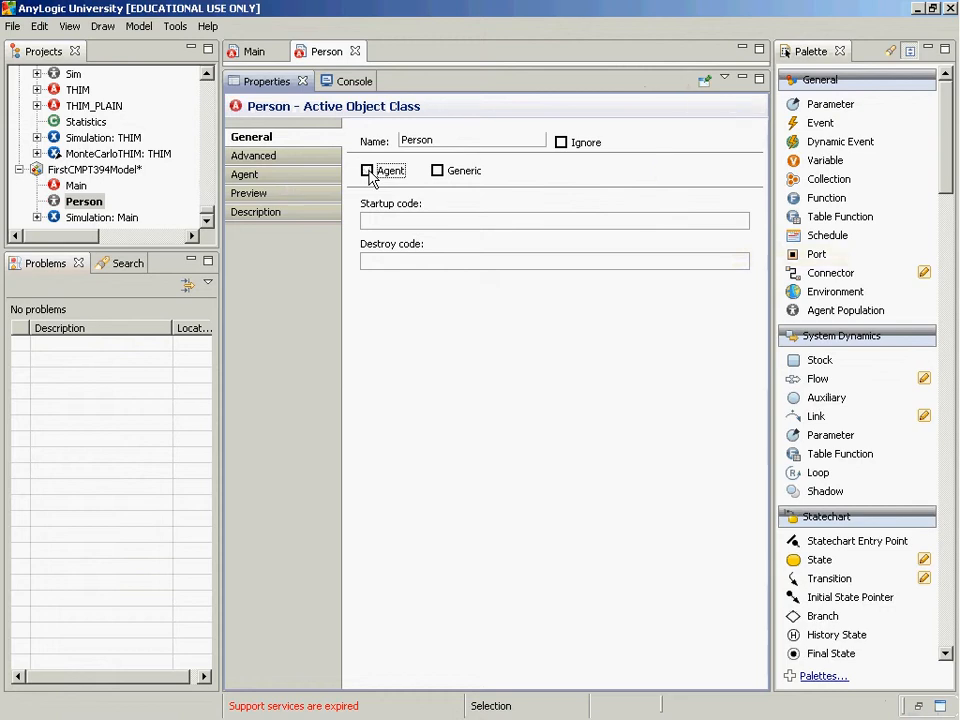
left_click(368, 172)
left_click(368, 172)
left_click(370, 172)
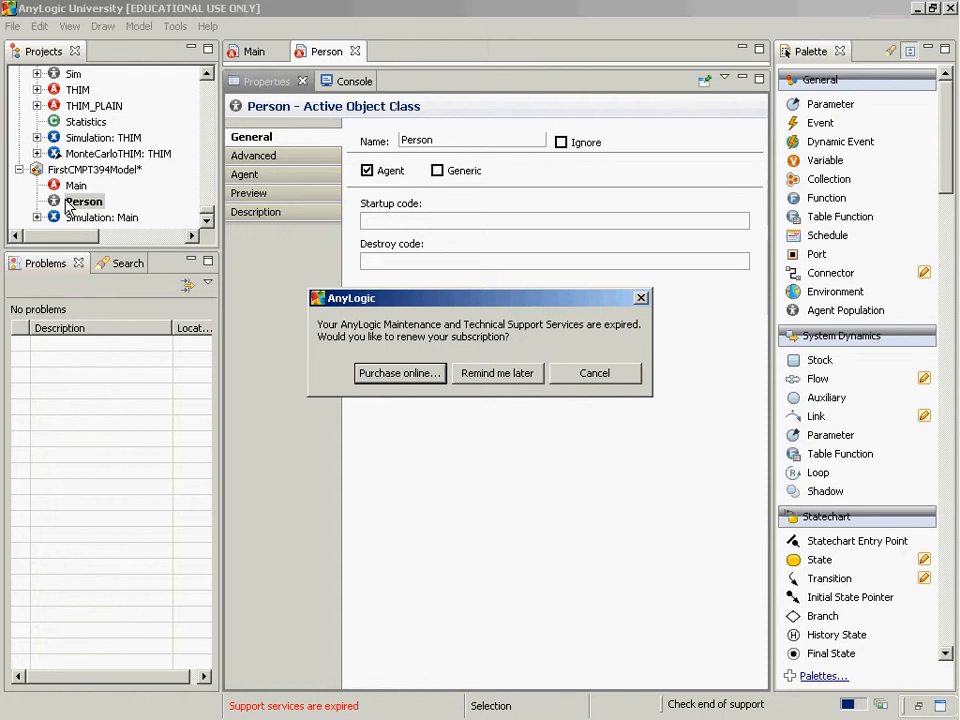
left_click(624, 377)
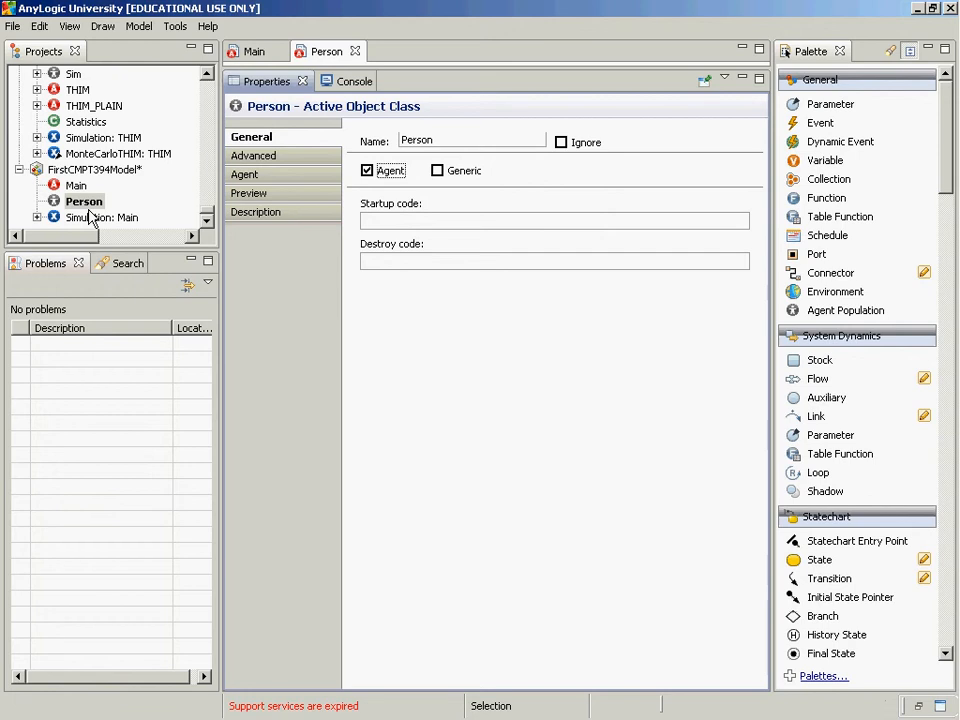
Switch to PowerPoint and review the slides from "Filling in the Agent Class Details" through "Resulting Project Window"
key("alt+Tab")
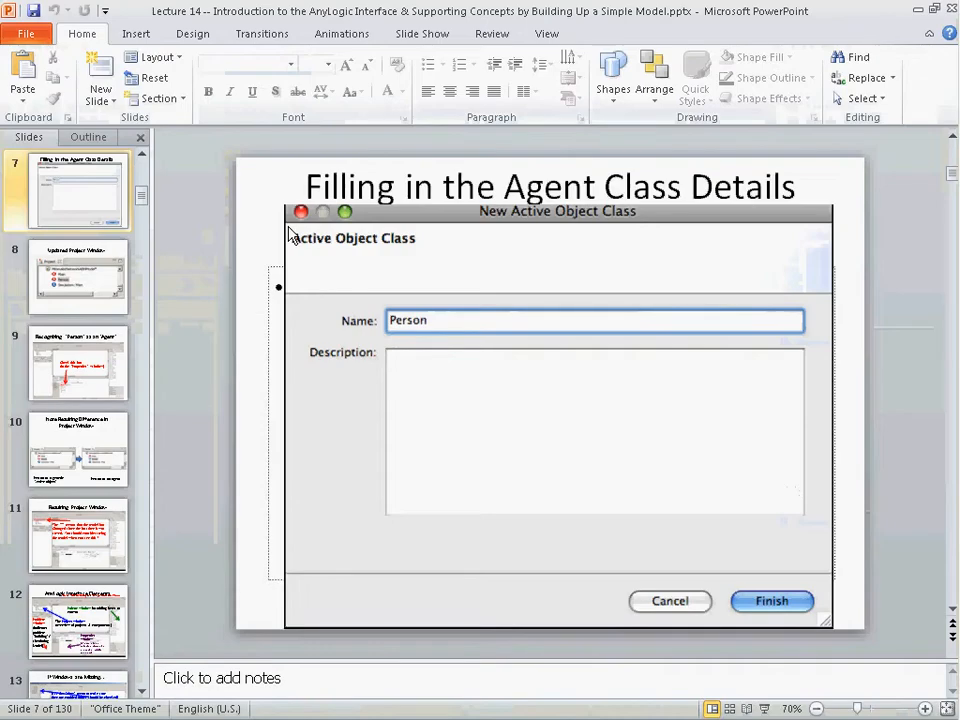
key("Page_Down")
key("Page_Down")
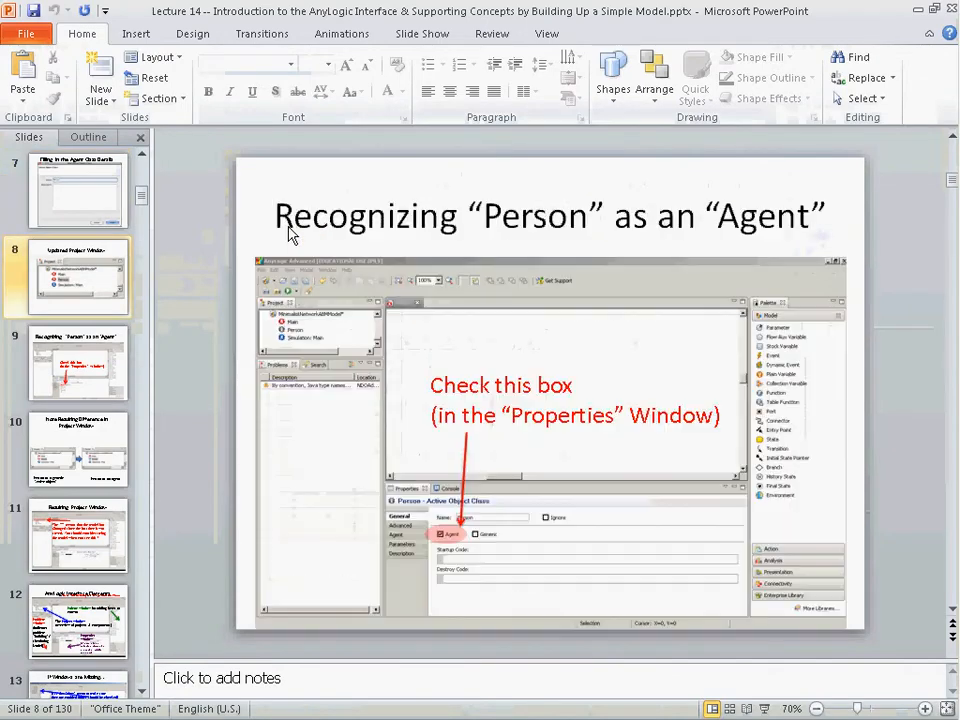
key("Page_Down")
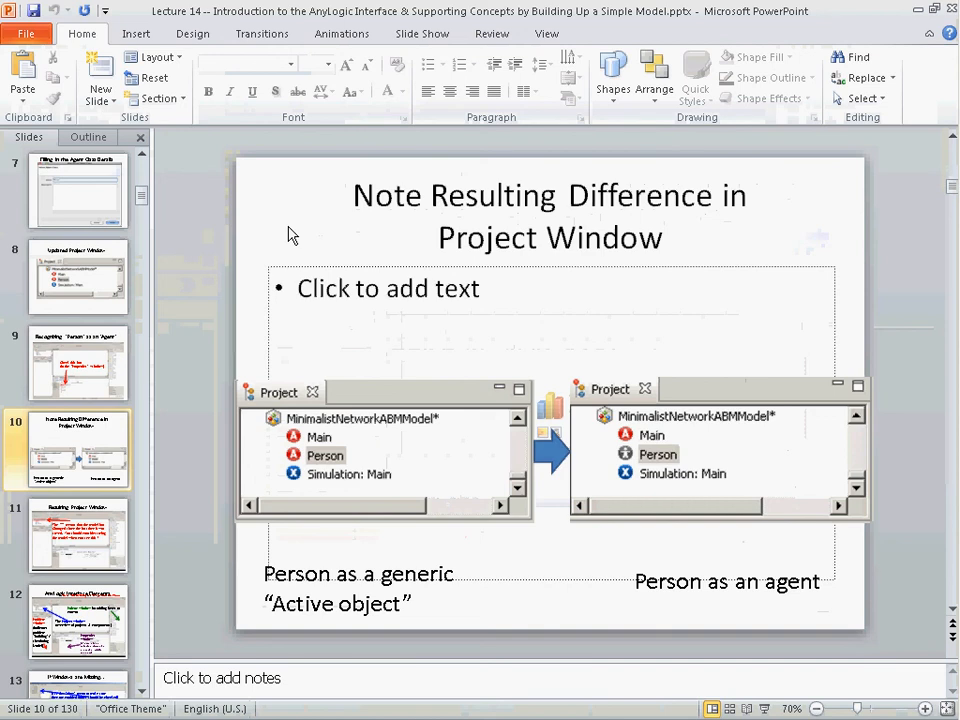
key("Page_Down")
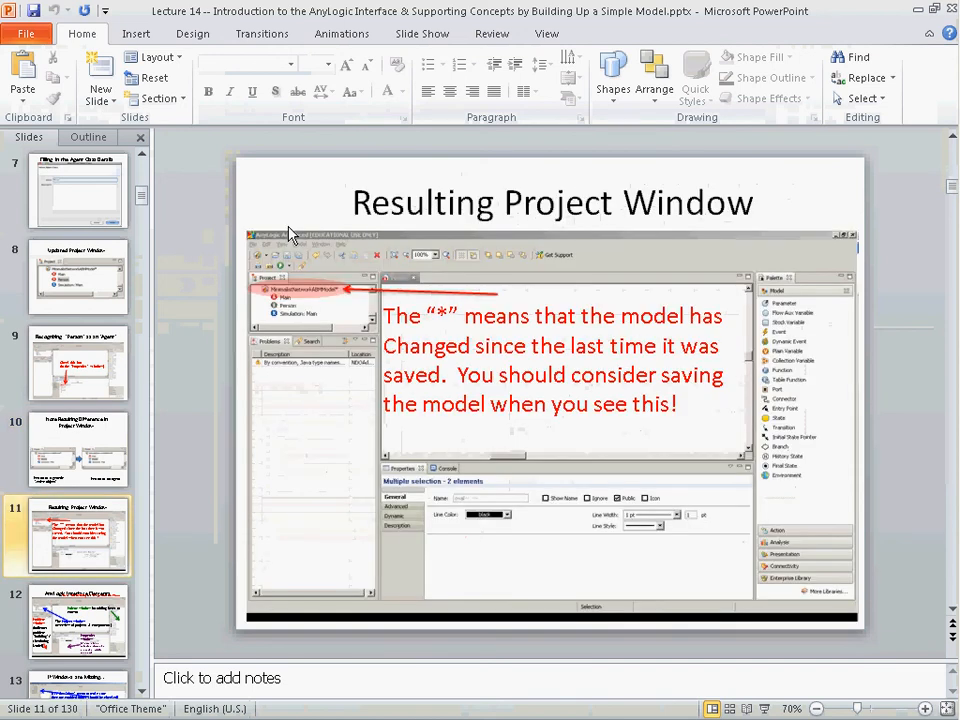
Return to AnyLogic and shrink the Properties area to reveal Person's drawing canvas above it
key("alt+Tab")
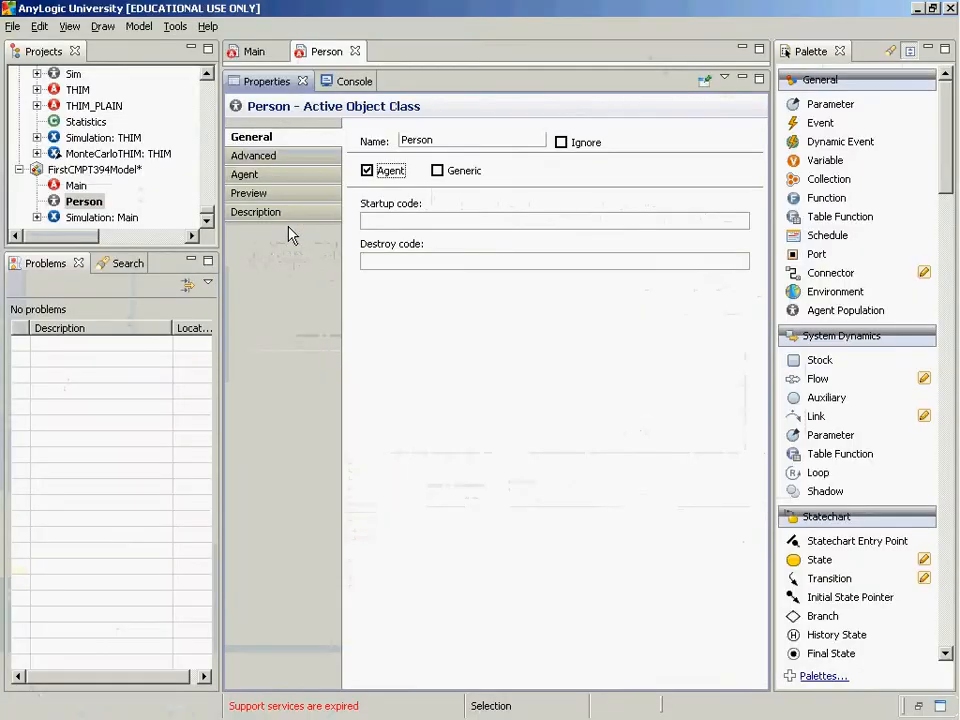
left_click_drag(419, 67, 484, 536)
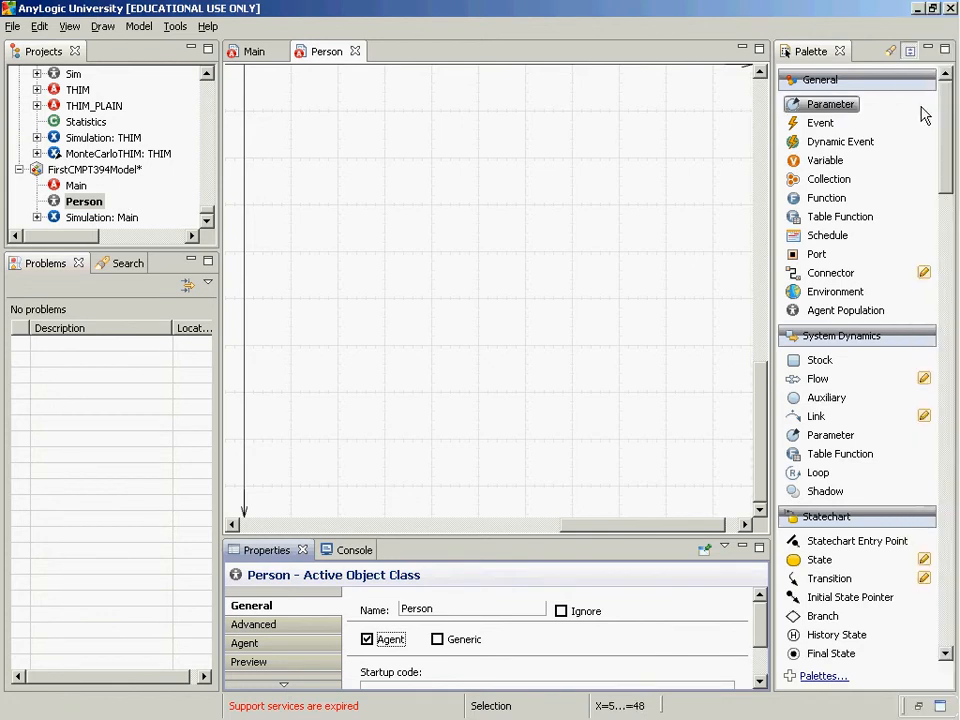
mouse_move(946, 115)
left_mouse_down()
mouse_move(955, 555)
mouse_move(955, 95)
left_mouse_up()
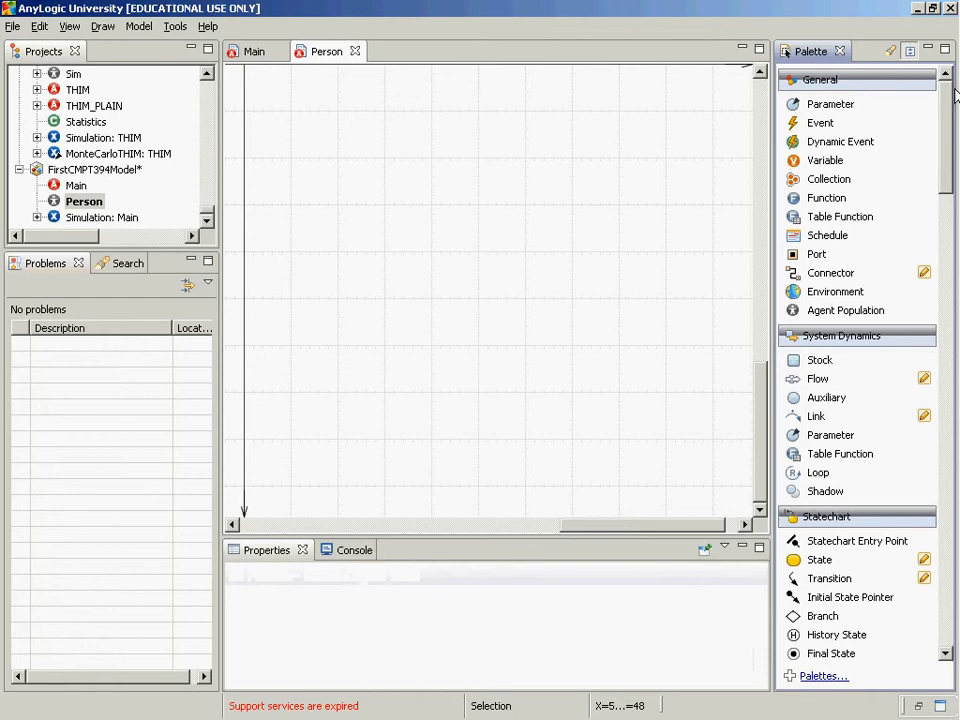
Switch to PowerPoint, advance to the "AnyLogic Interface Elements" slide and start the slide show from it
key("alt+Tab")
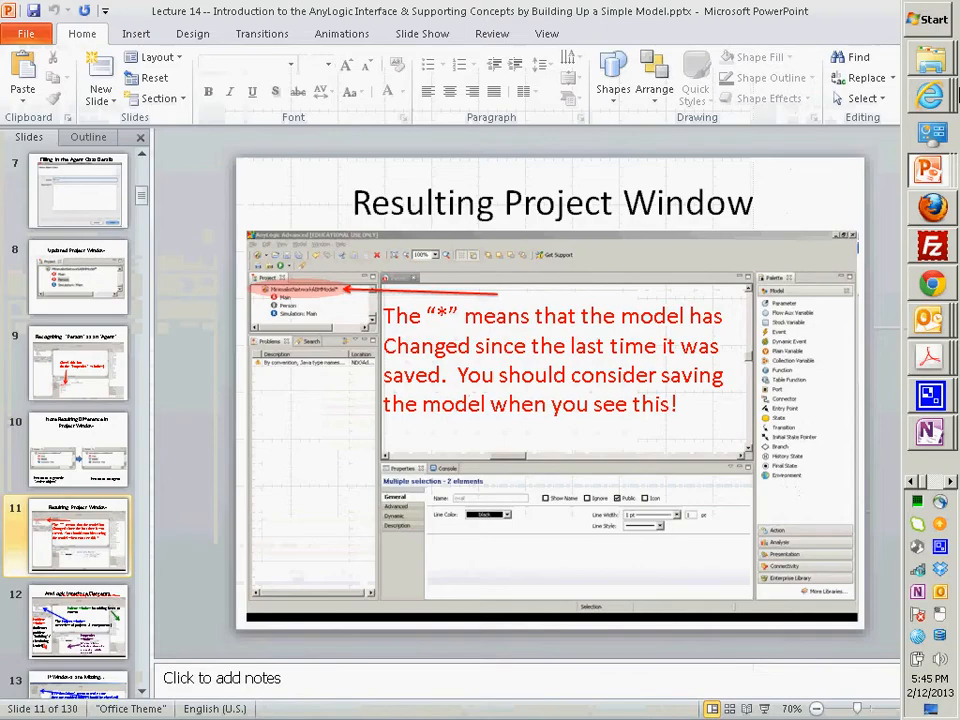
key("Down")
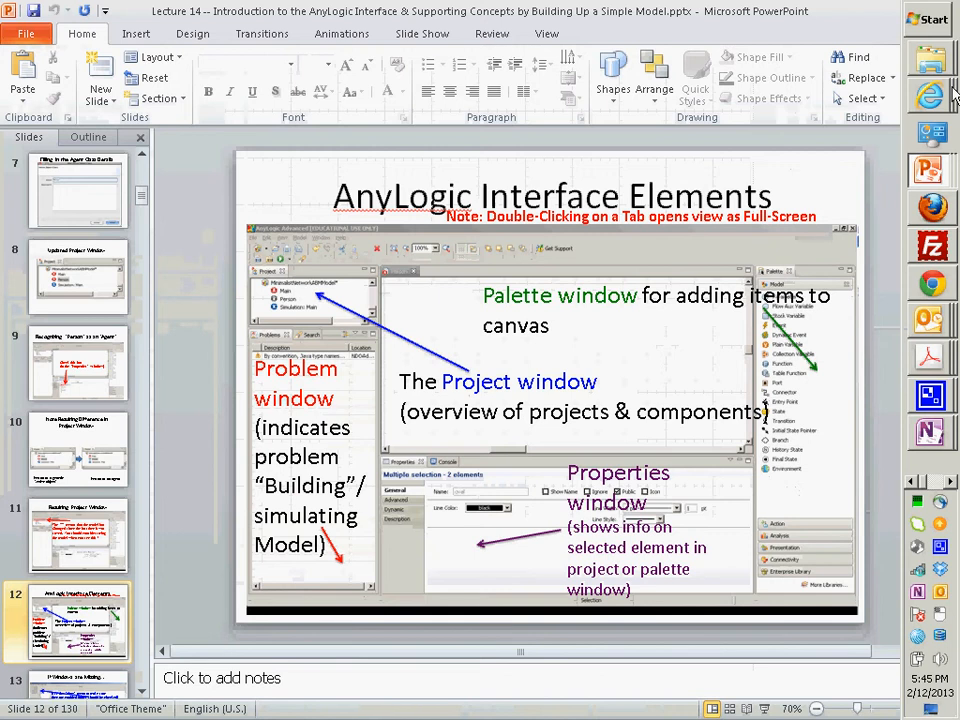
key("alt+Tab")
key("shift+F5")
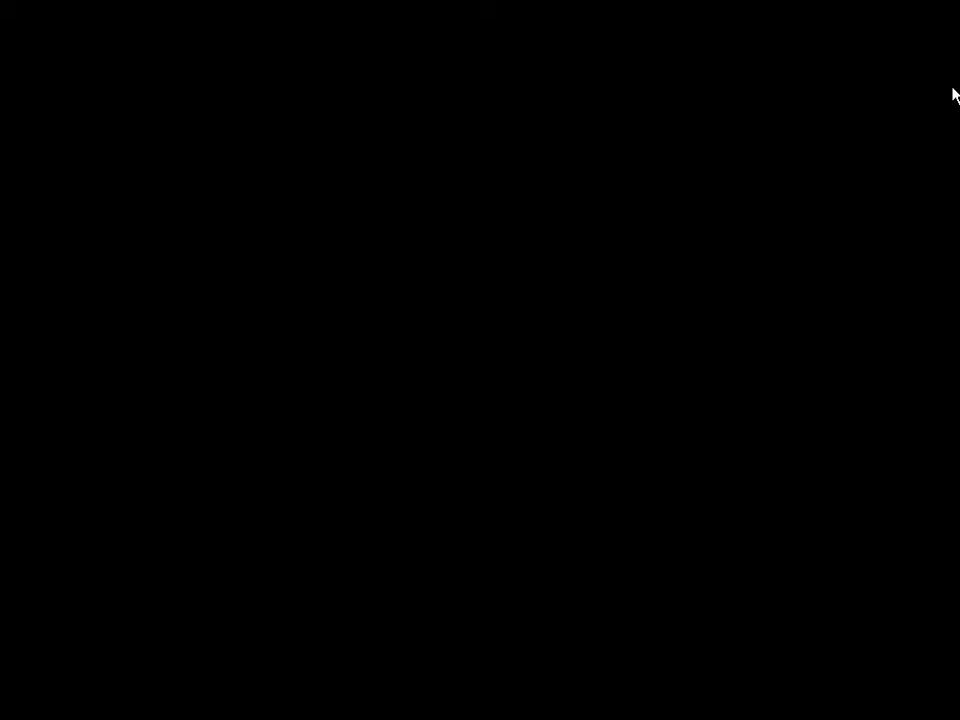
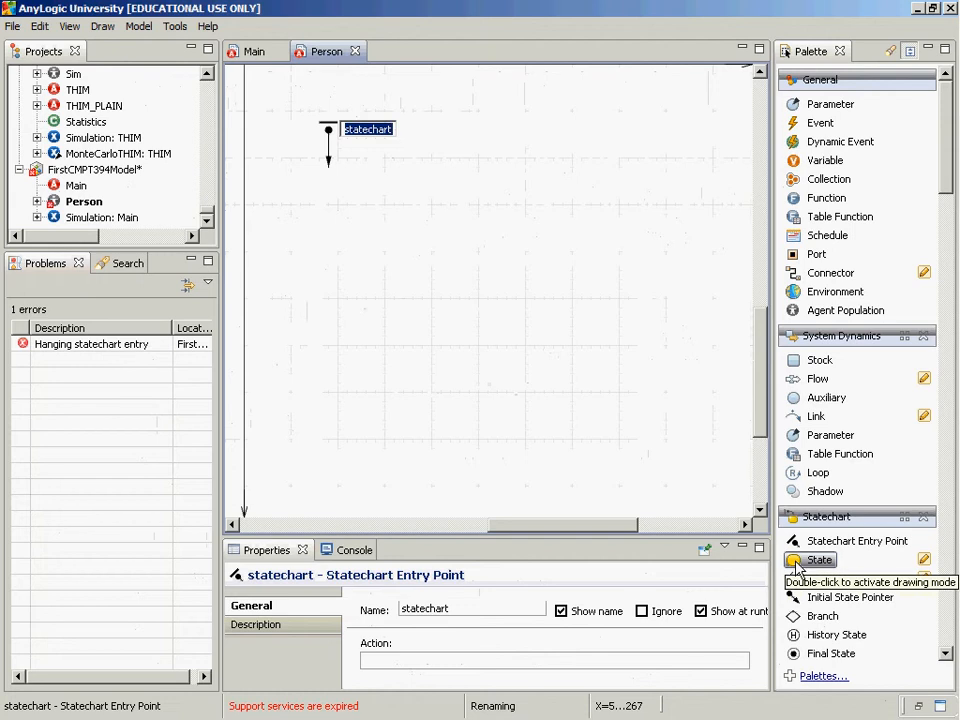
Add a state at the end of the statechart entry point's arrow and name it Susceptible
left_click_drag(796, 564, 285, 176)
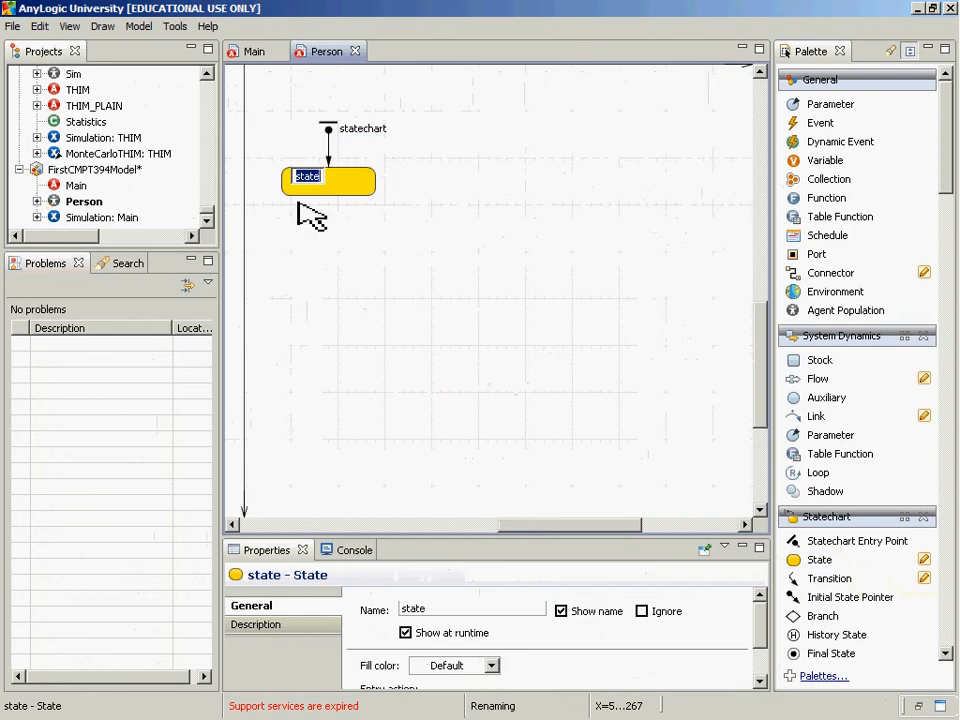
type("Susceptible")
key("Return")
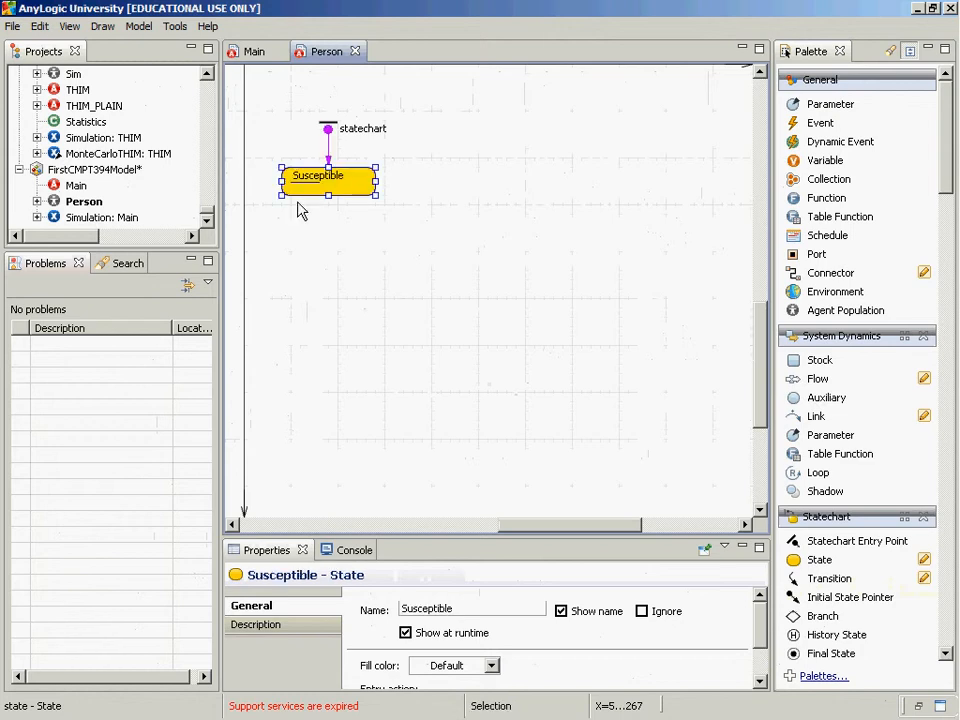
Add a second state below Susceptible and name it Afflicted
left_click_drag(820, 559, 289, 253)
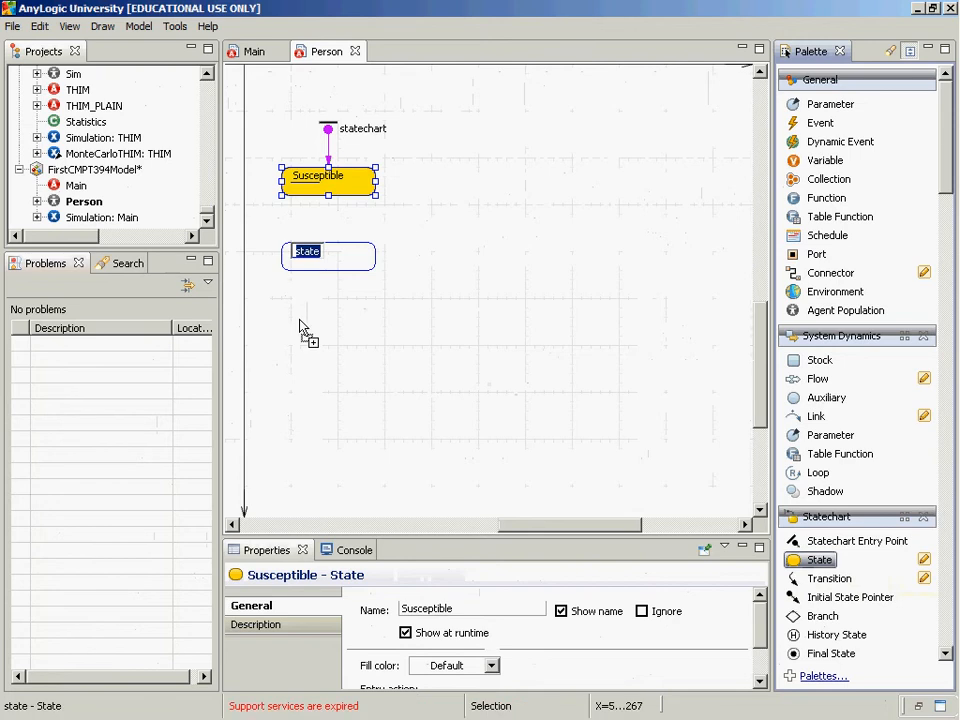
type("Affficat")
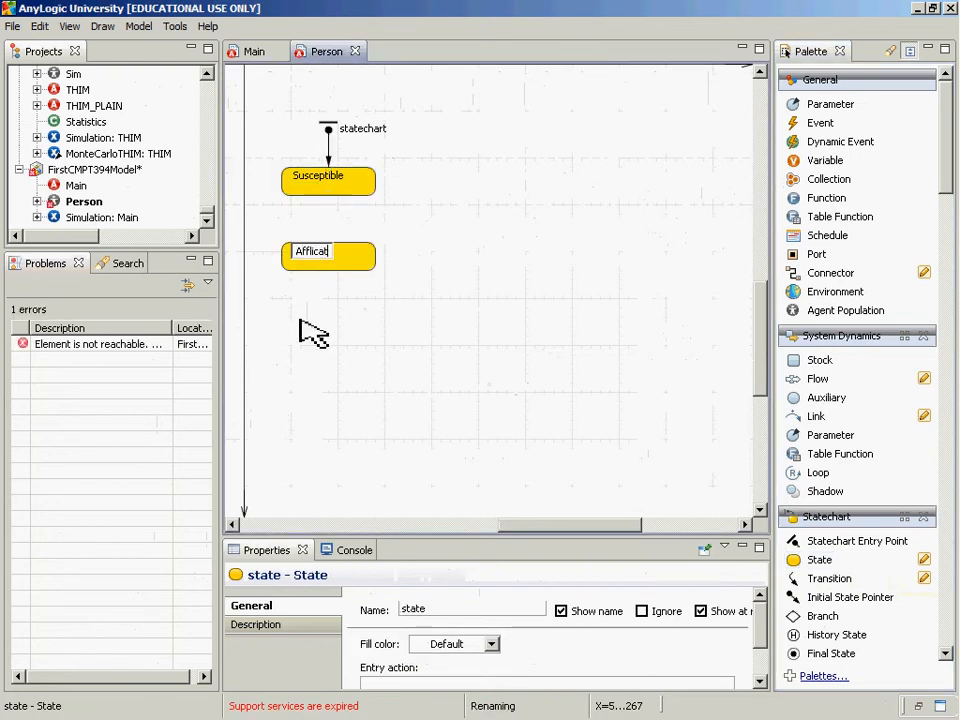
type("ed")
key("Return")
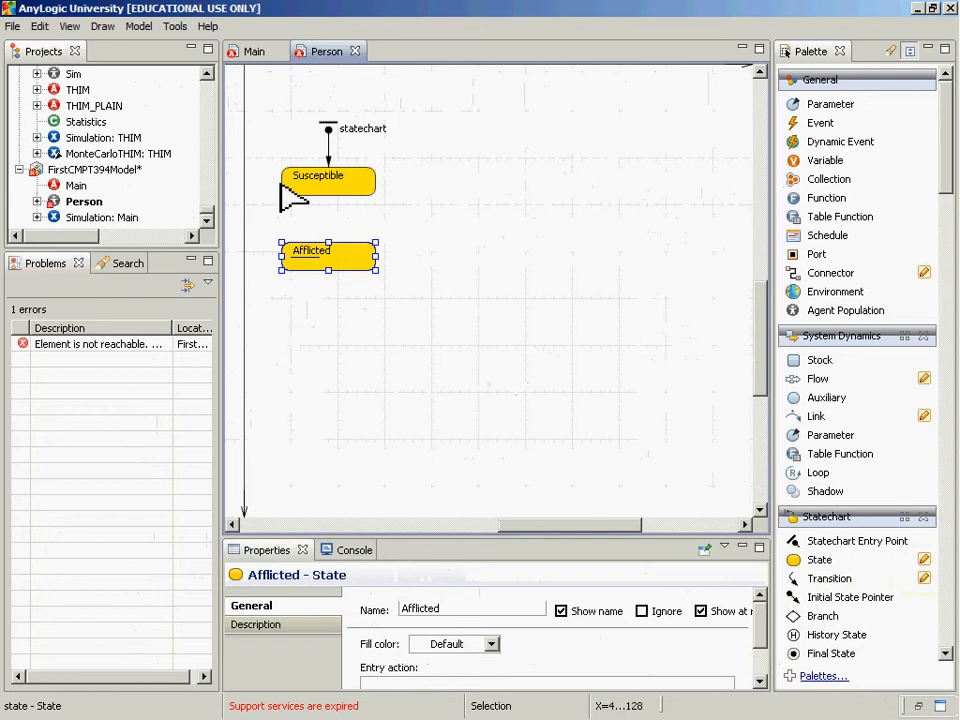
Move the Susceptible state slightly up and connect it to Afflicted with a transition
left_click_drag(315, 189, 332, 176)
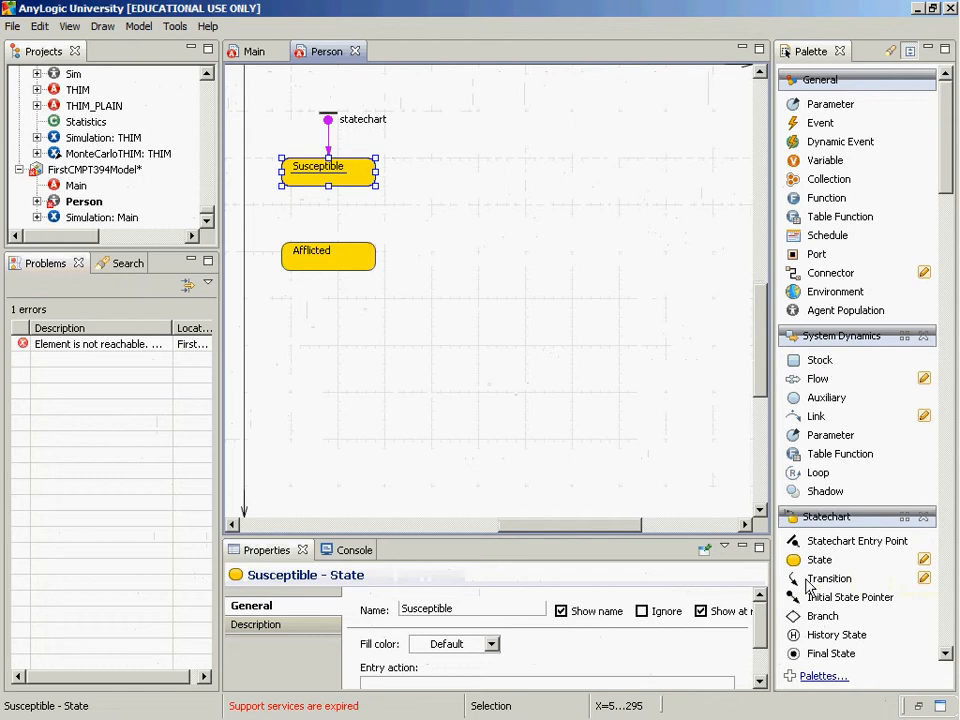
left_click_drag(810, 587, 328, 186)
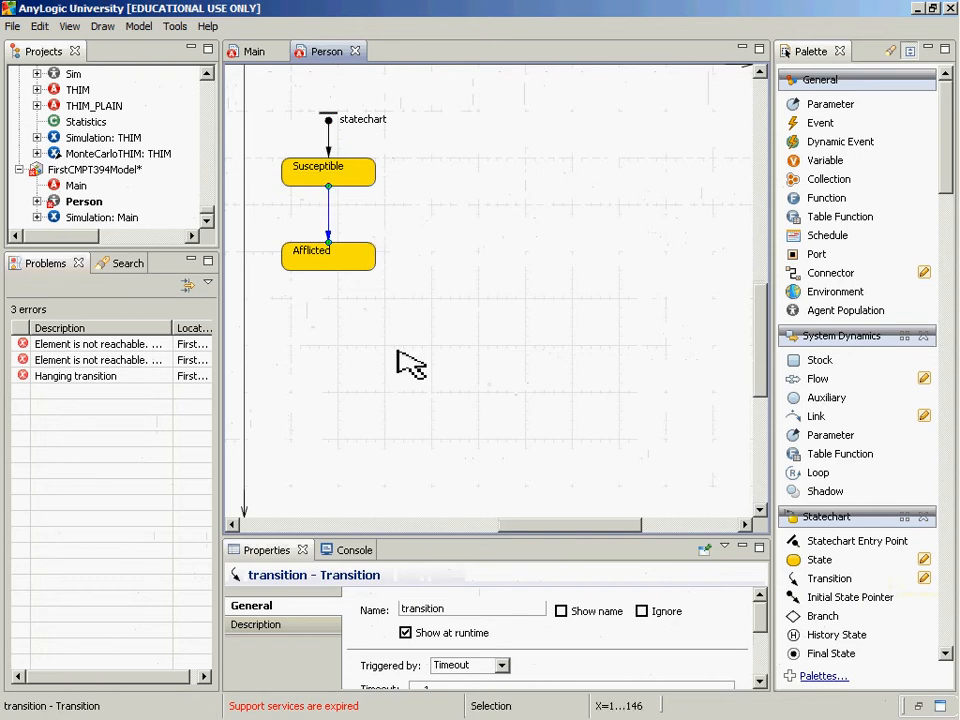
Enlarge the Properties area and review the trigger types offered for the transition
left_click_drag(382, 537, 375, 332)
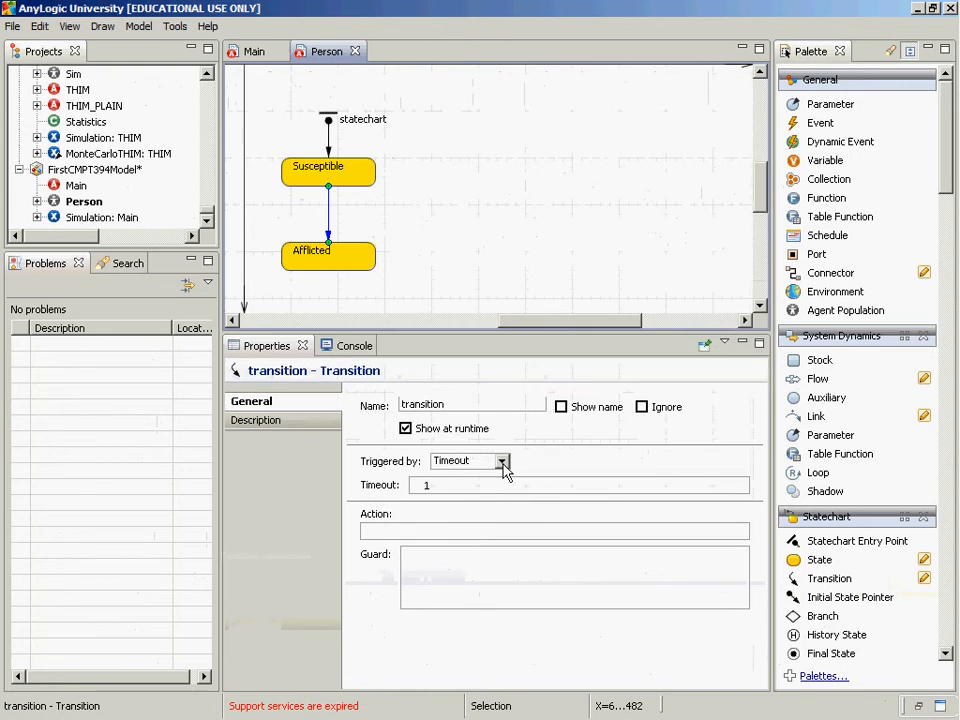
left_click(502, 462)
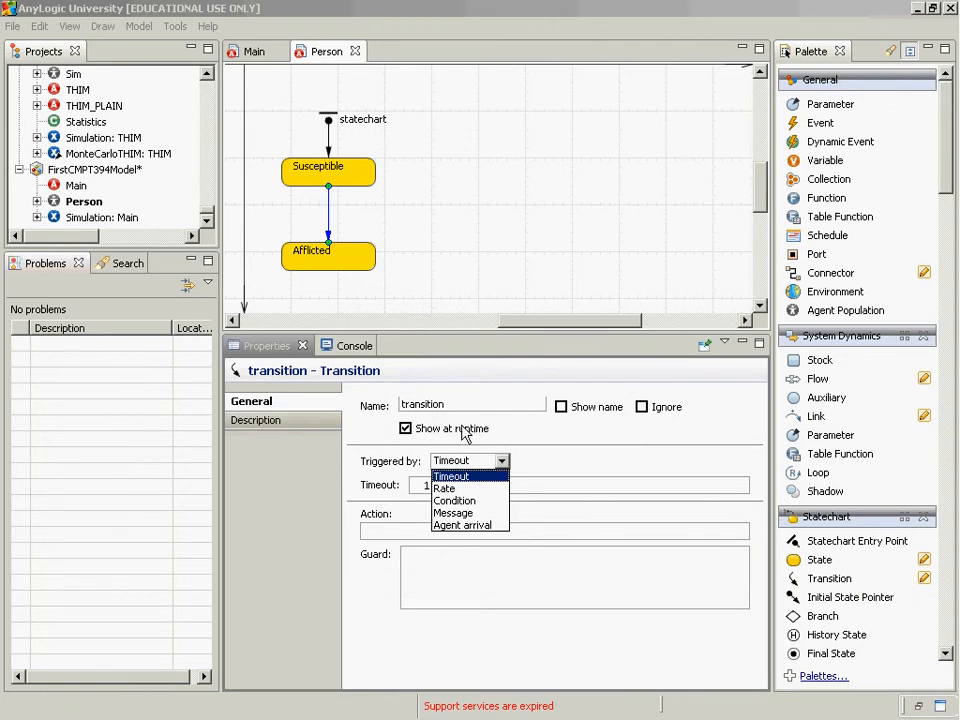
left_click(521, 155)
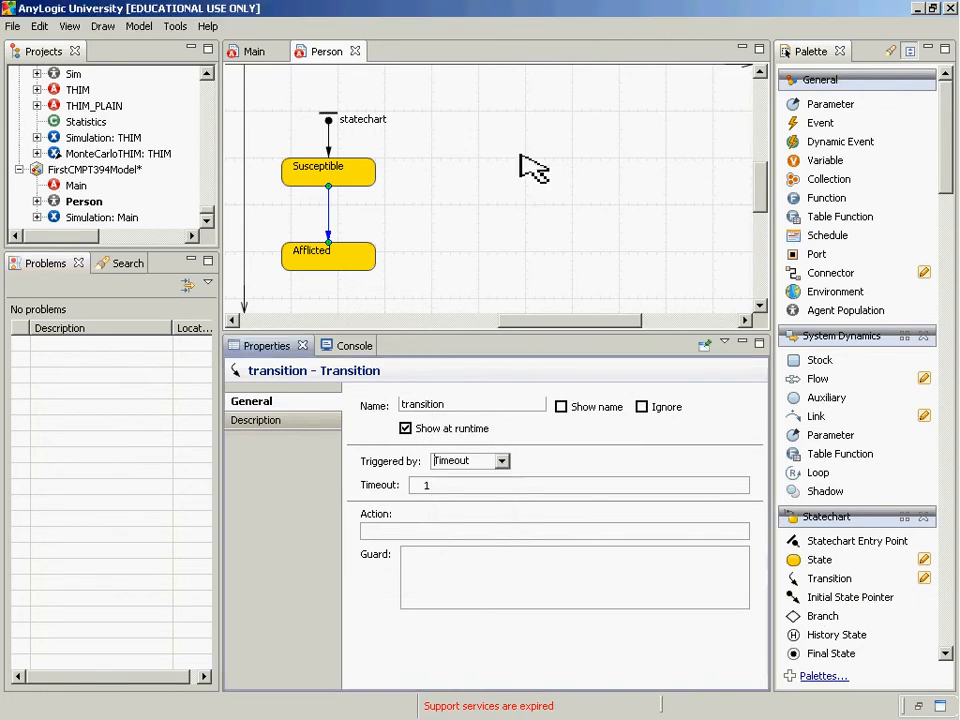
Shift the Afflicted state slightly left to check that the transition stays attached to it
right_click(467, 195)
left_click(444, 201)
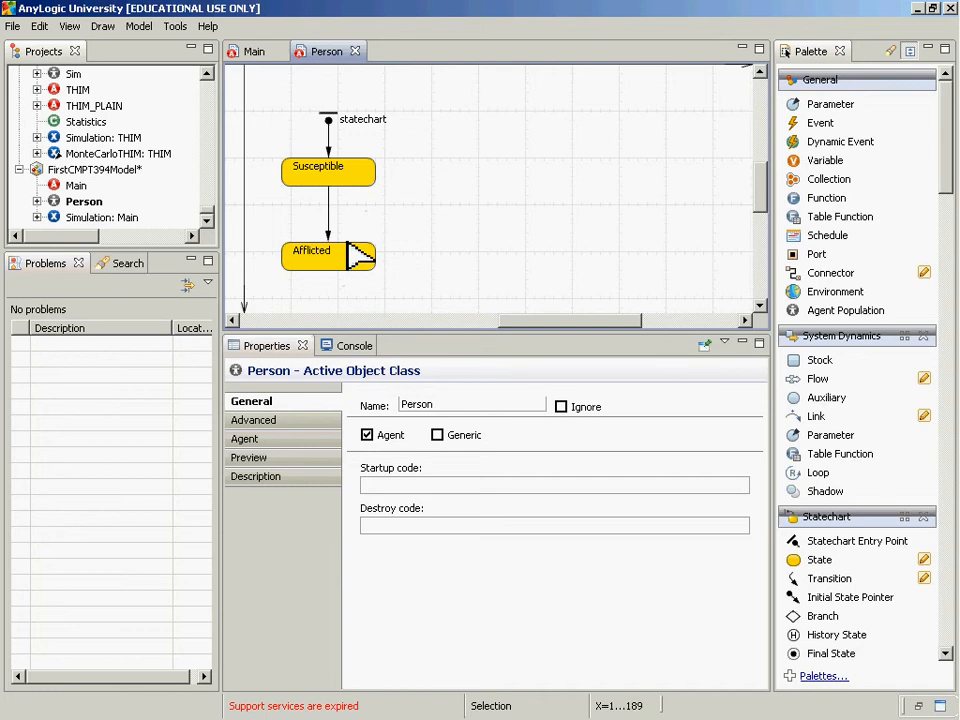
left_click(350, 256)
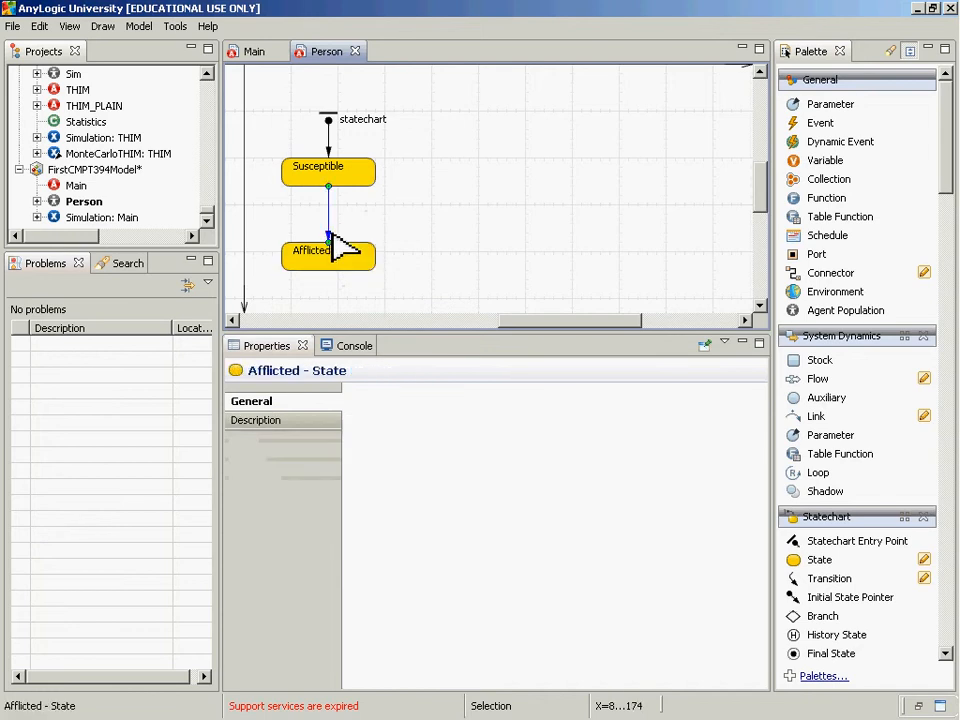
left_click_drag(332, 240, 345, 270)
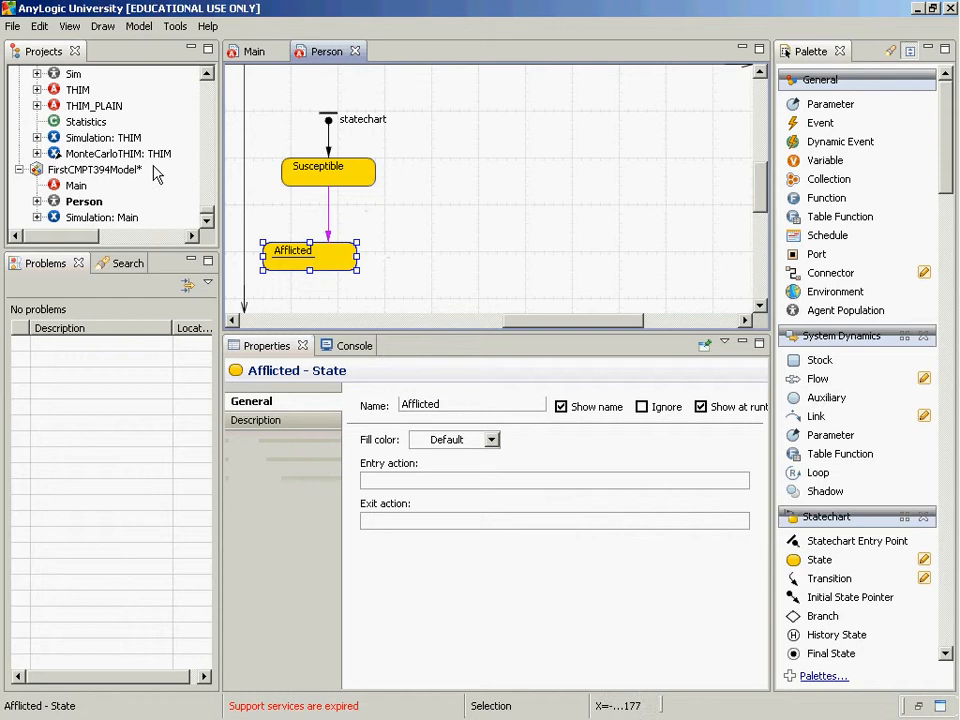
Make the transition from Susceptible to Afflicted triggered by a rate of 0.1
left_click(330, 204)
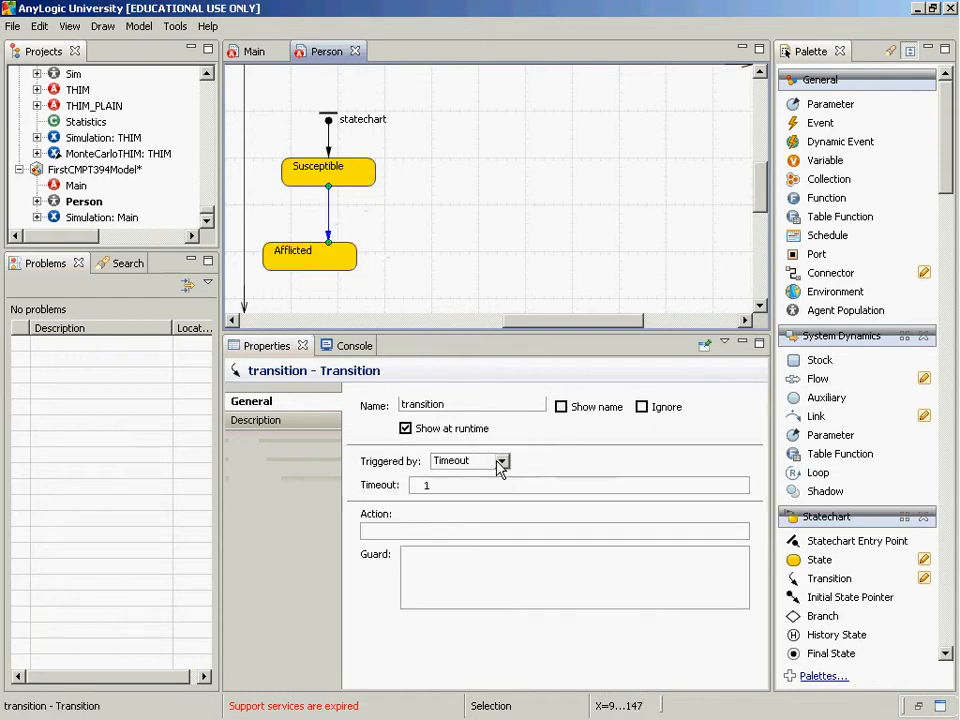
left_click(500, 462)
left_click(481, 490)
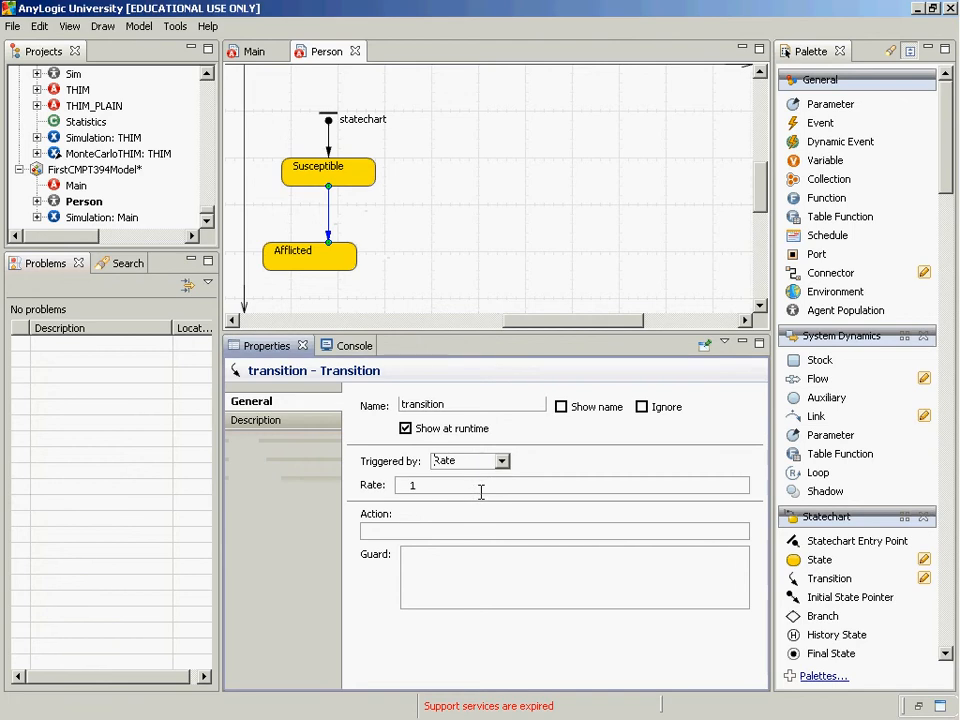
key("BackSpace")
type("0.1")
left_click(336, 292)
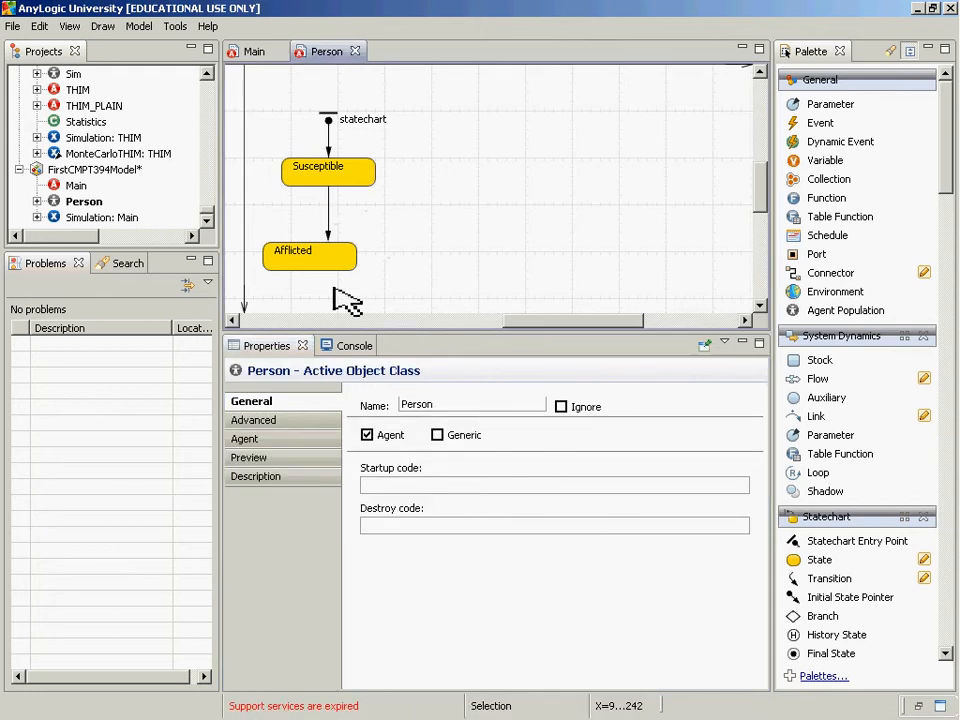
Align the Afflicted state directly under Susceptible and straighten the transition by moving its end point
mouse_move(333, 265)
left_mouse_down()
mouse_move(360, 272)
mouse_move(352, 266)
left_mouse_up()
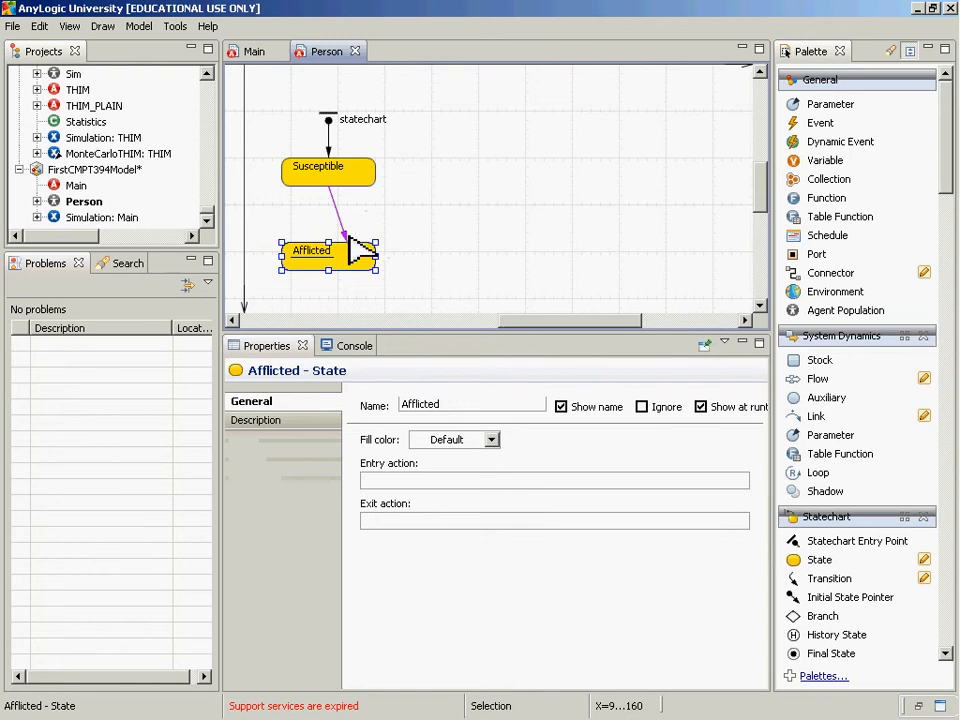
left_click(348, 243)
left_click_drag(351, 244, 330, 263)
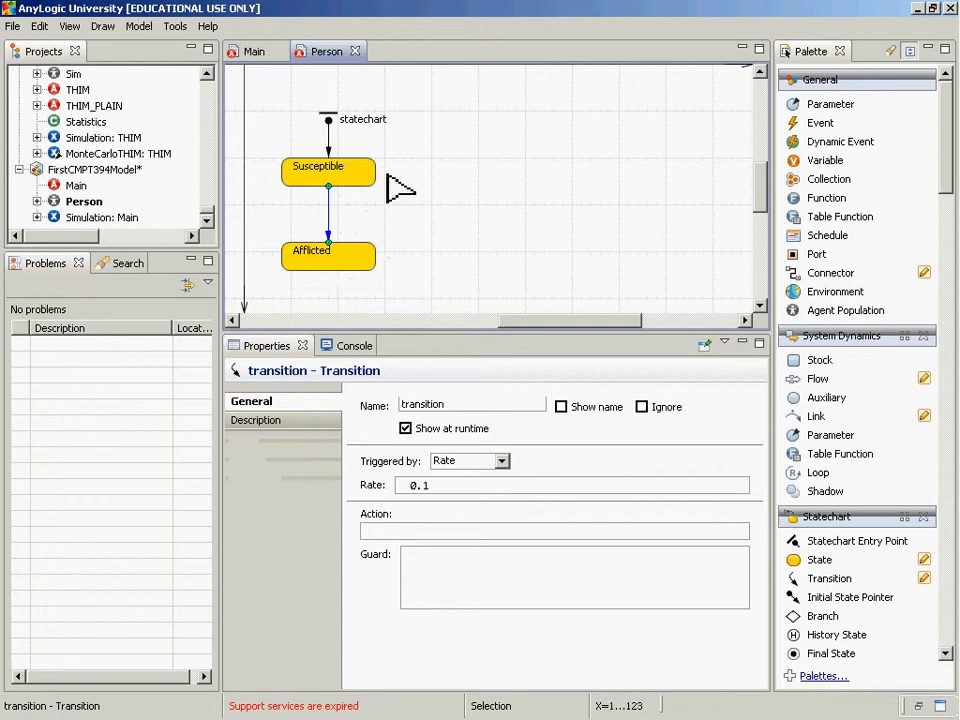
Run FirstCMPT394Model's Simulation experiment to check that the model builds, and close the simulation window
right_click(129, 221)
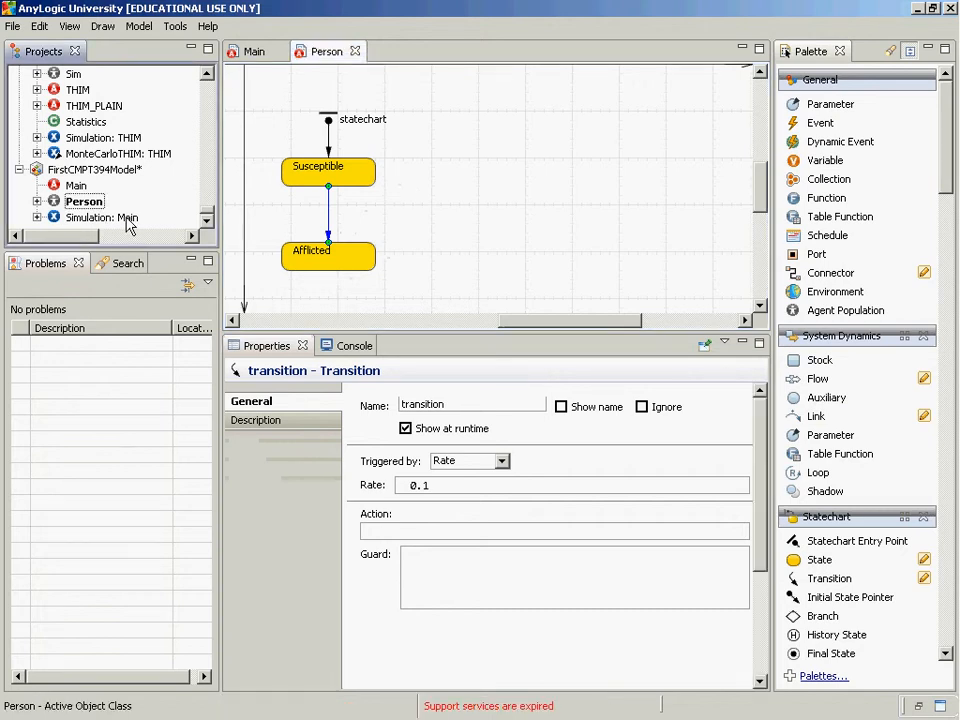
left_click(157, 420)
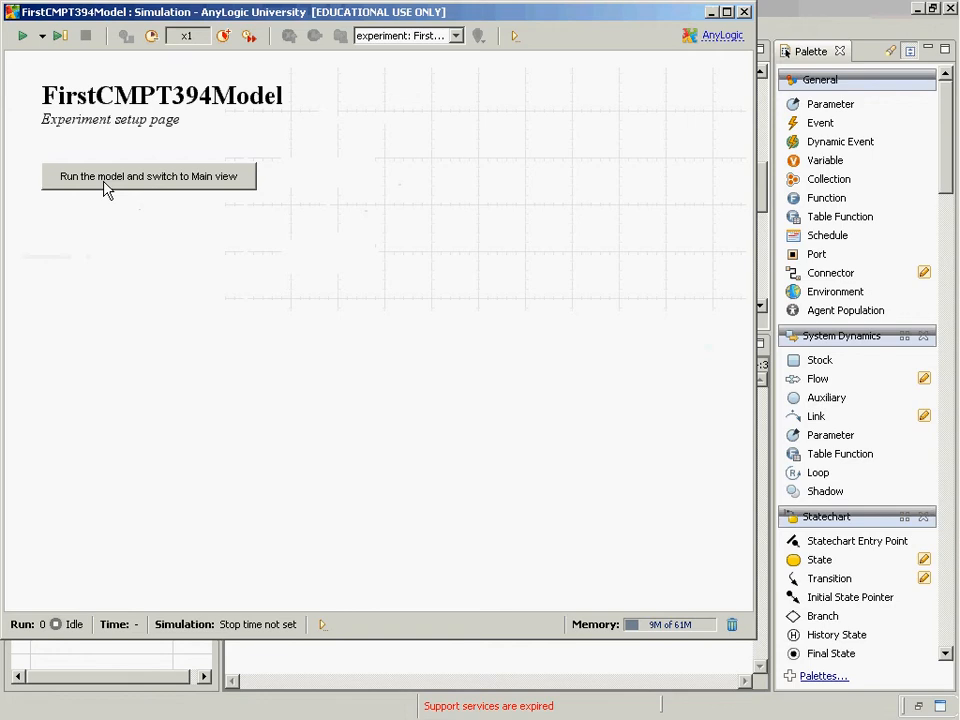
left_click(744, 12)
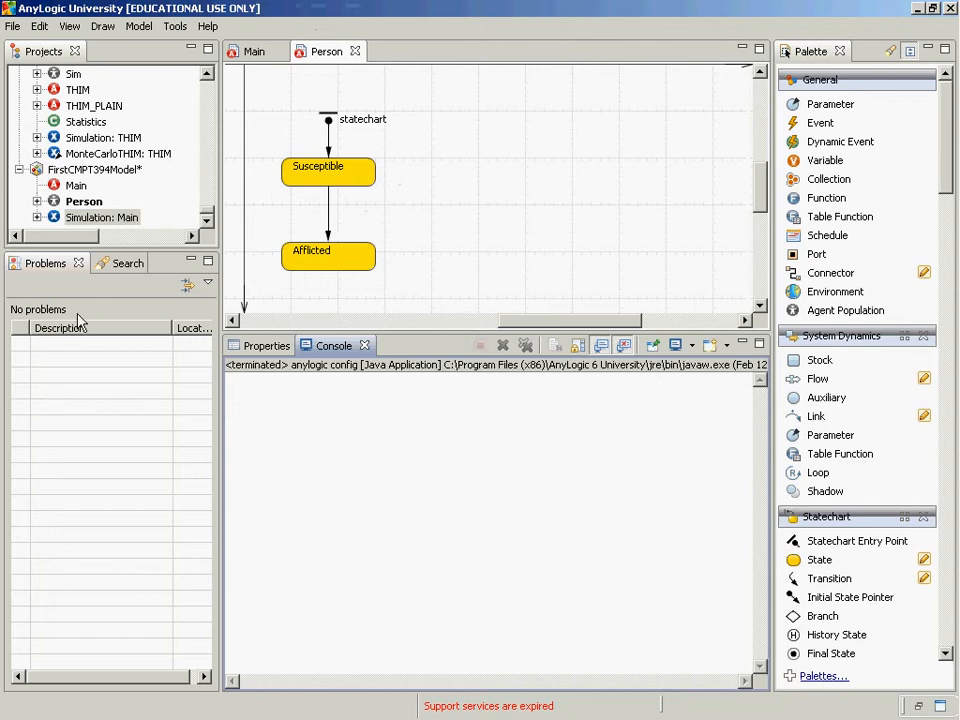
Detach the transition's end from Afflicted to demonstrate a hanging transition, and reattach it to the state
left_click(329, 240)
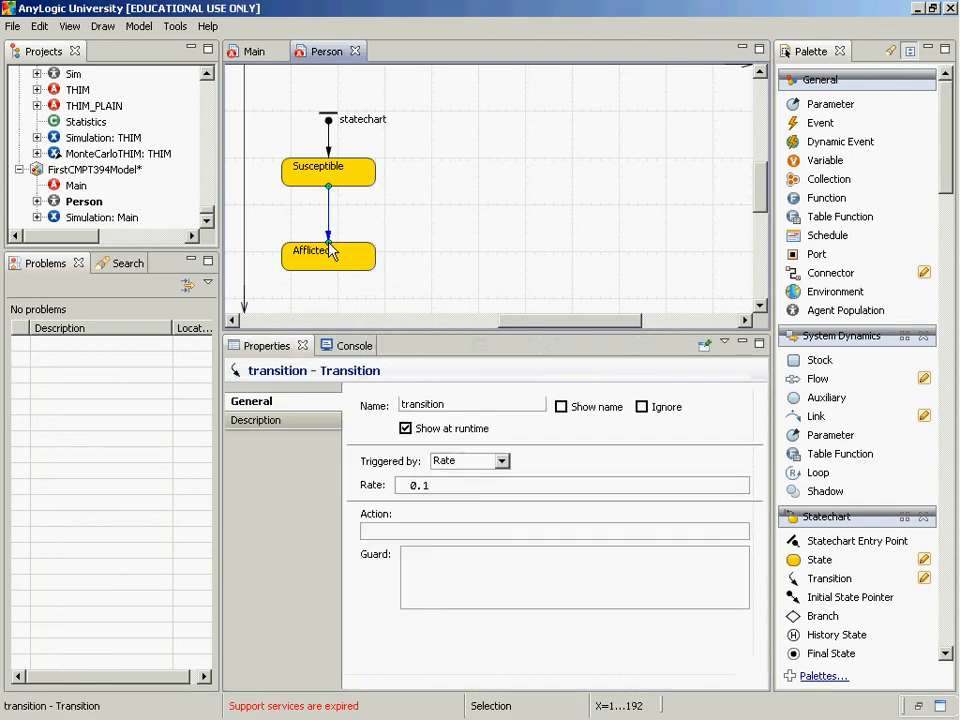
left_click_drag(329, 241, 423, 258)
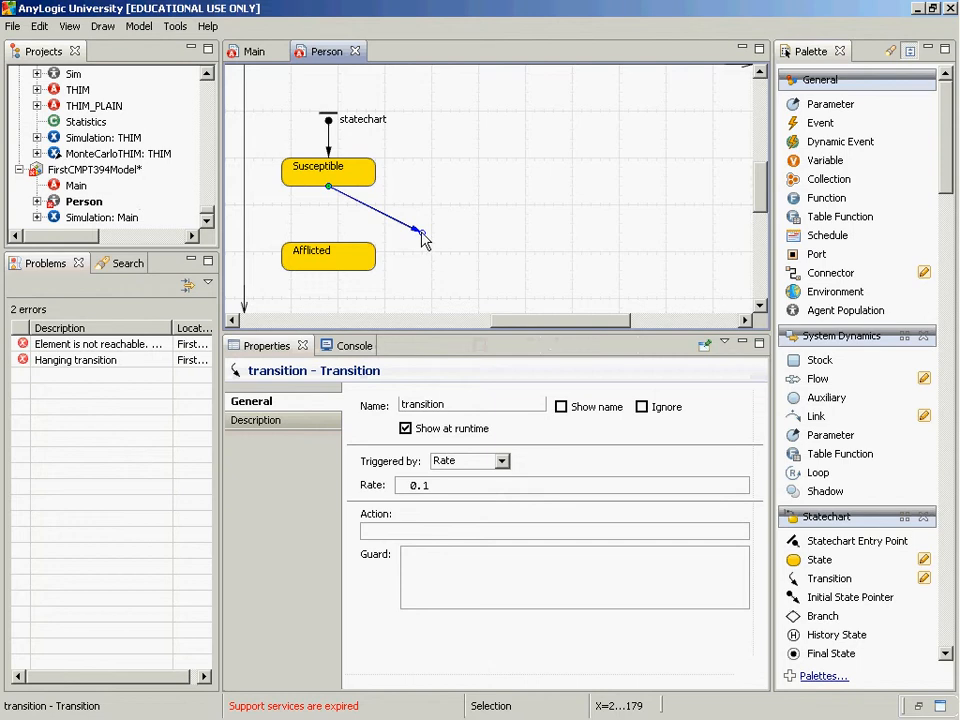
left_click_drag(422, 236, 333, 253)
Review the ways to run FirstCMPT394Model's Simulation experiment, including the list of all runnable experiments
left_click(90, 220)
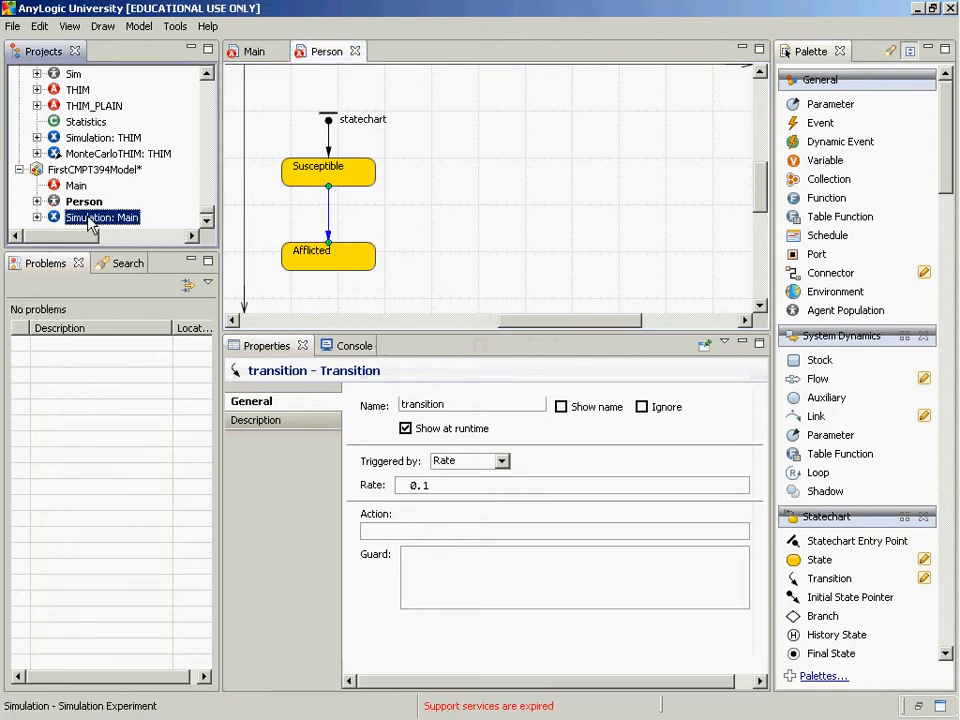
right_click(90, 220)
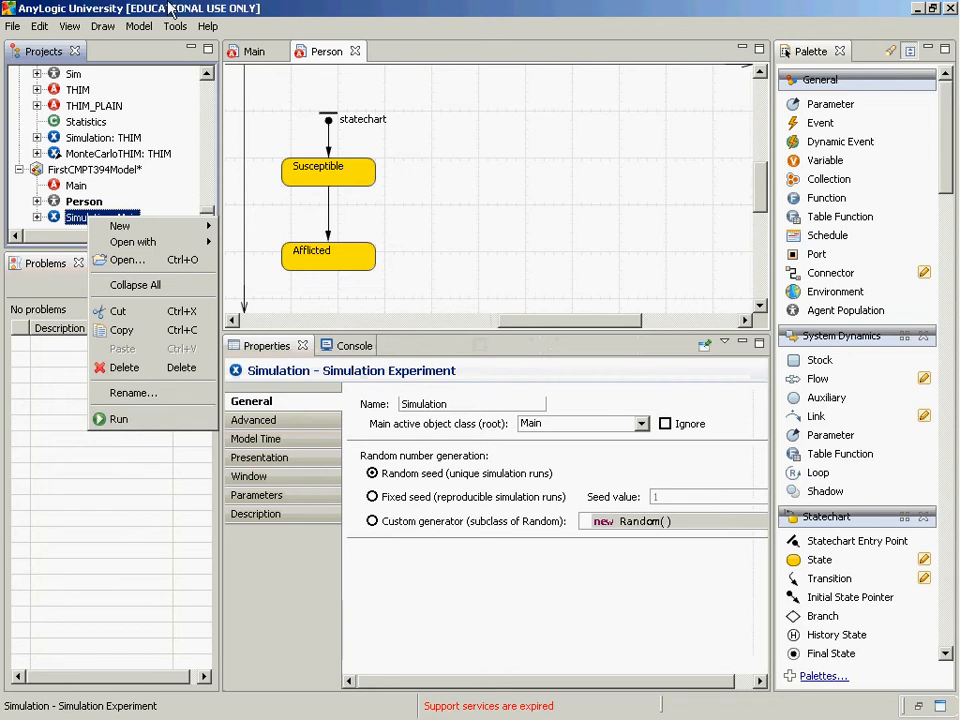
left_click(169, 8)
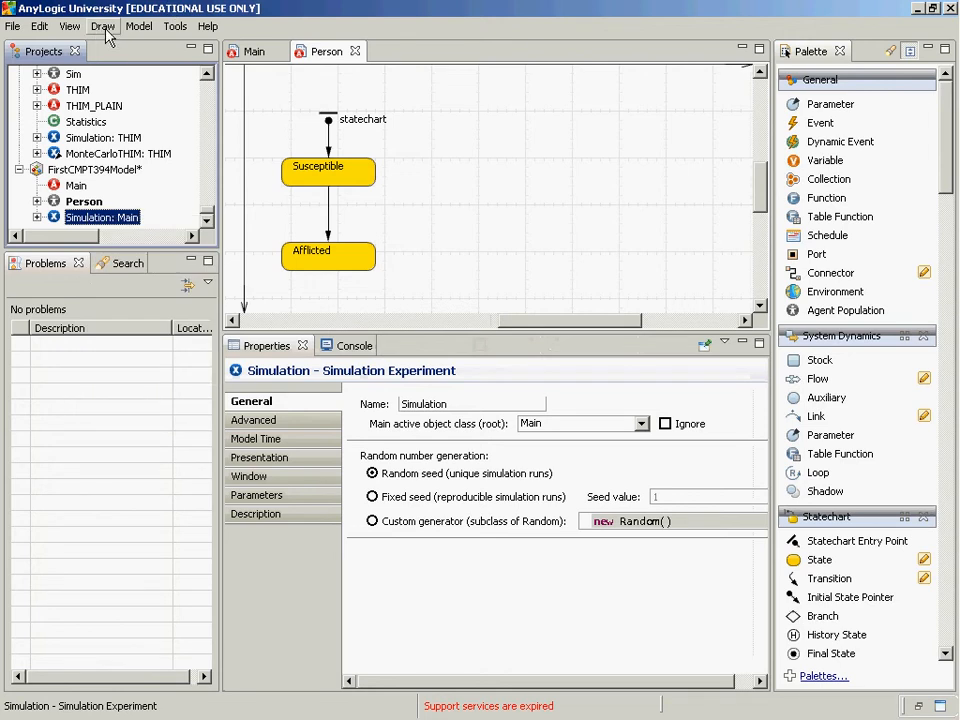
left_click(135, 26)
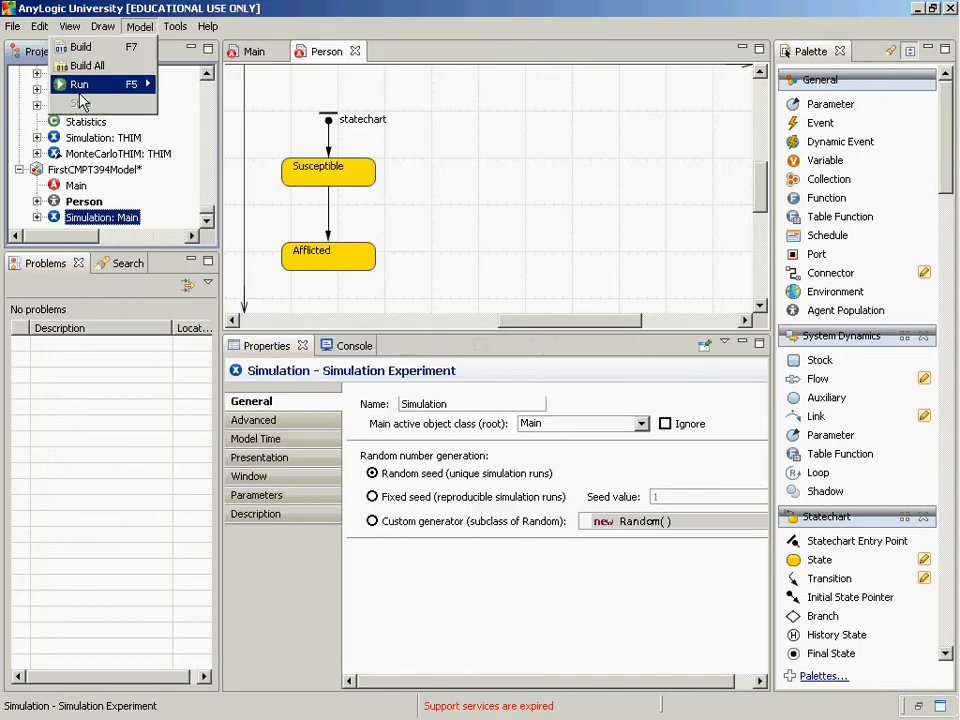
mouse_move(79, 88)
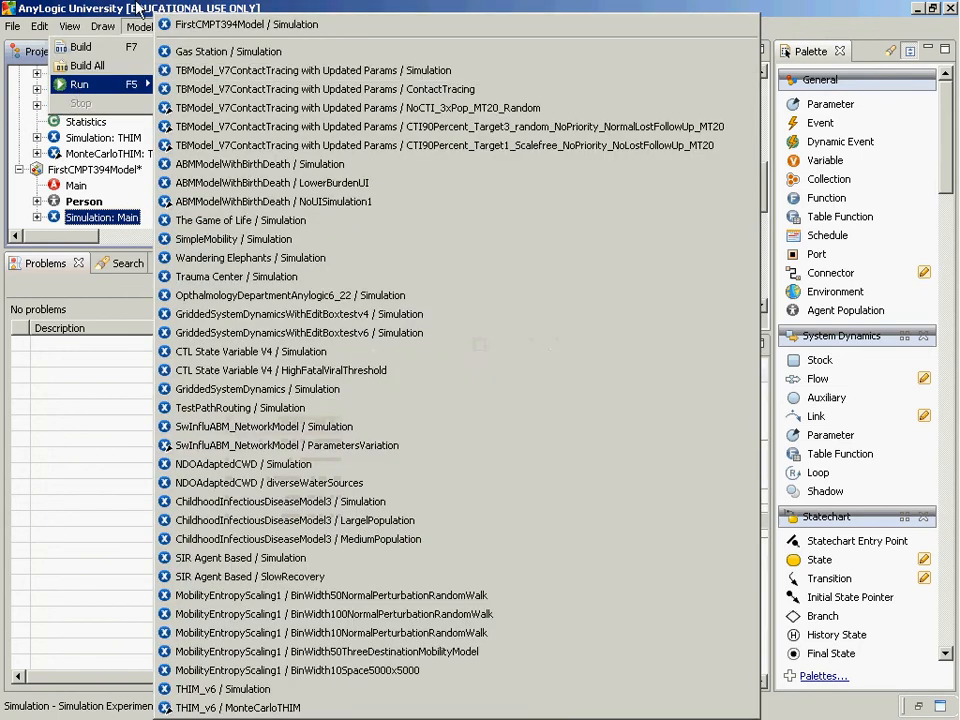
left_click(138, 8)
Launch FirstCMPT394Model's Simulation experiment and view the display options of the simulation window's status bar
right_click(107, 216)
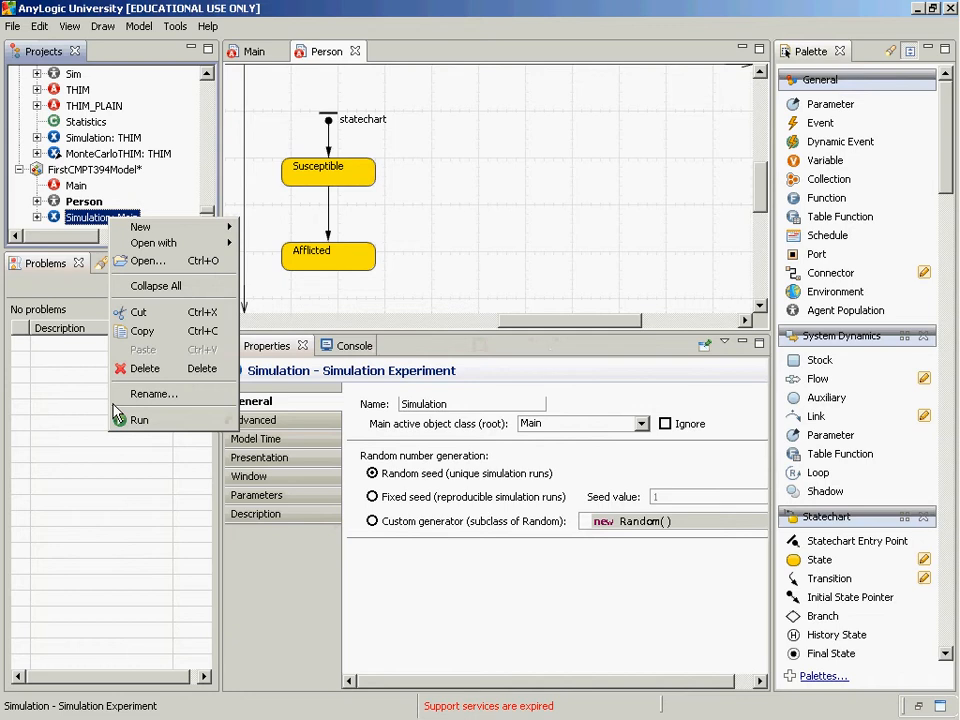
left_click(200, 420)
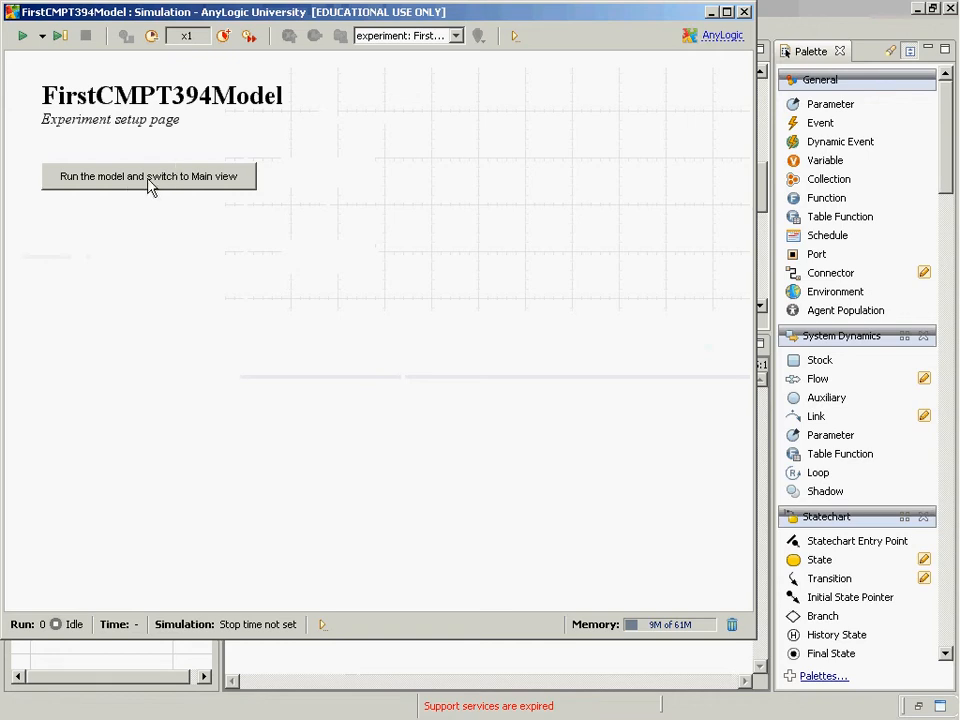
left_click(322, 625)
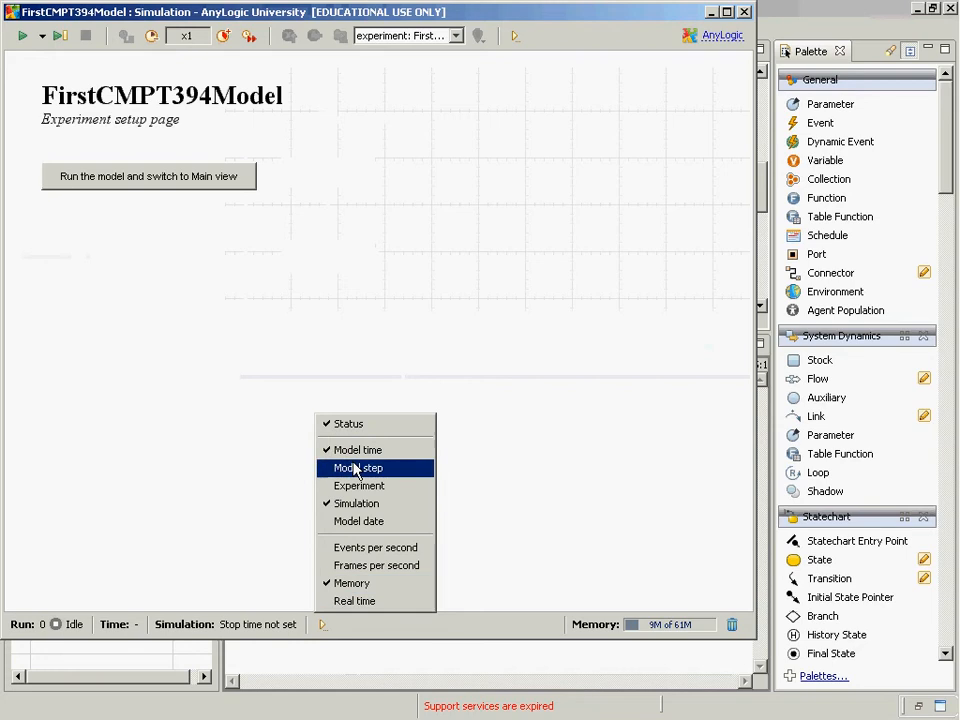
left_click(303, 450)
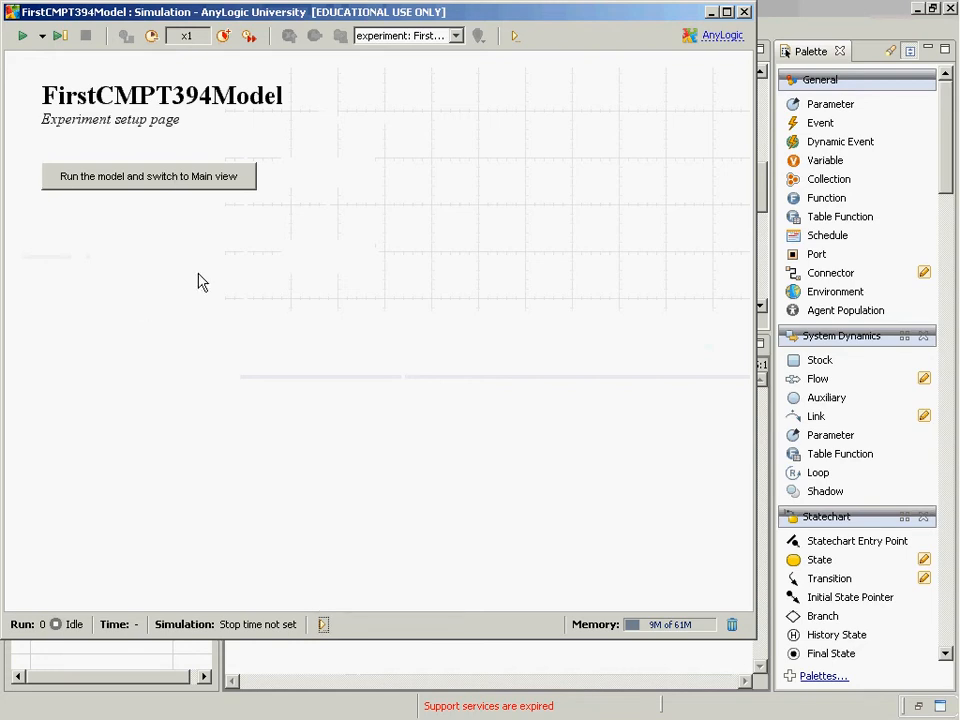
Run the model in Main view, check which objects can be navigated to, and close the simulation window
left_click(166, 176)
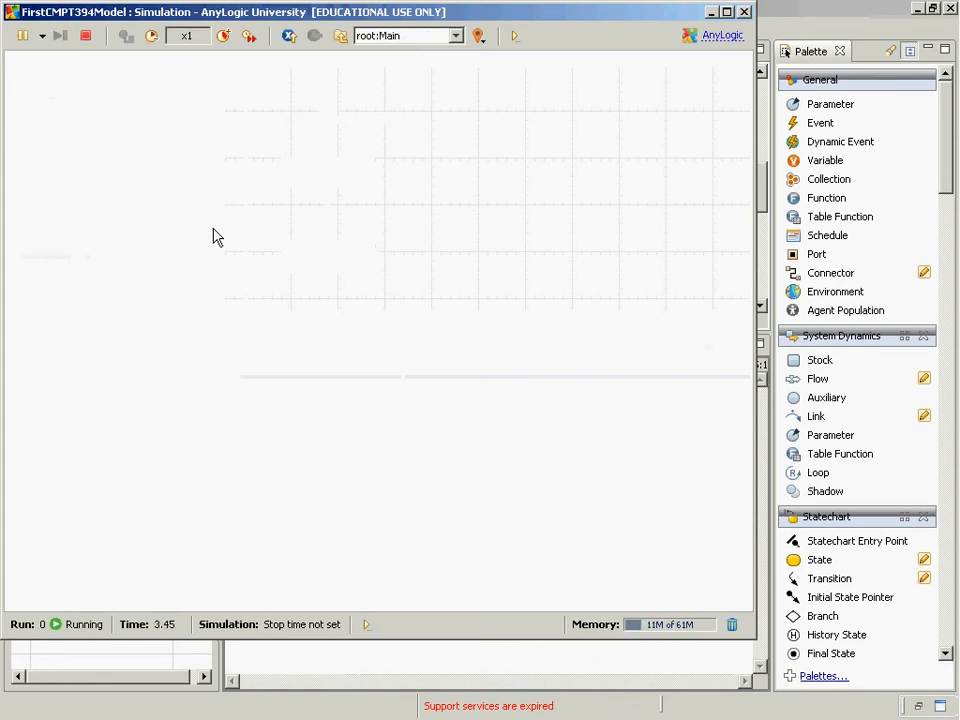
left_click(388, 40)
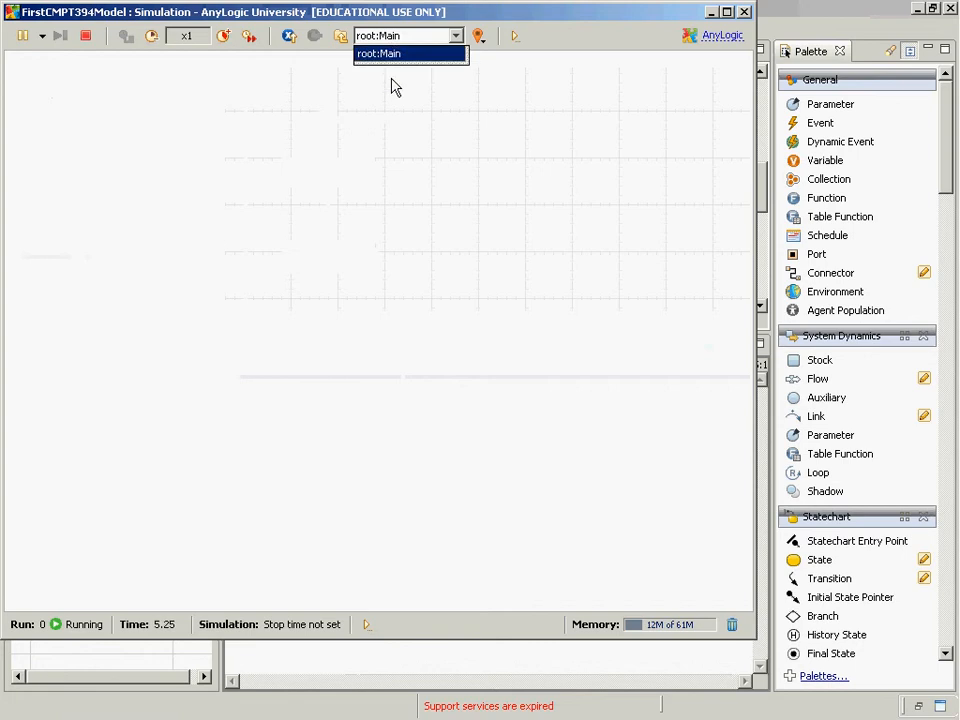
left_click(391, 79)
left_click(745, 12)
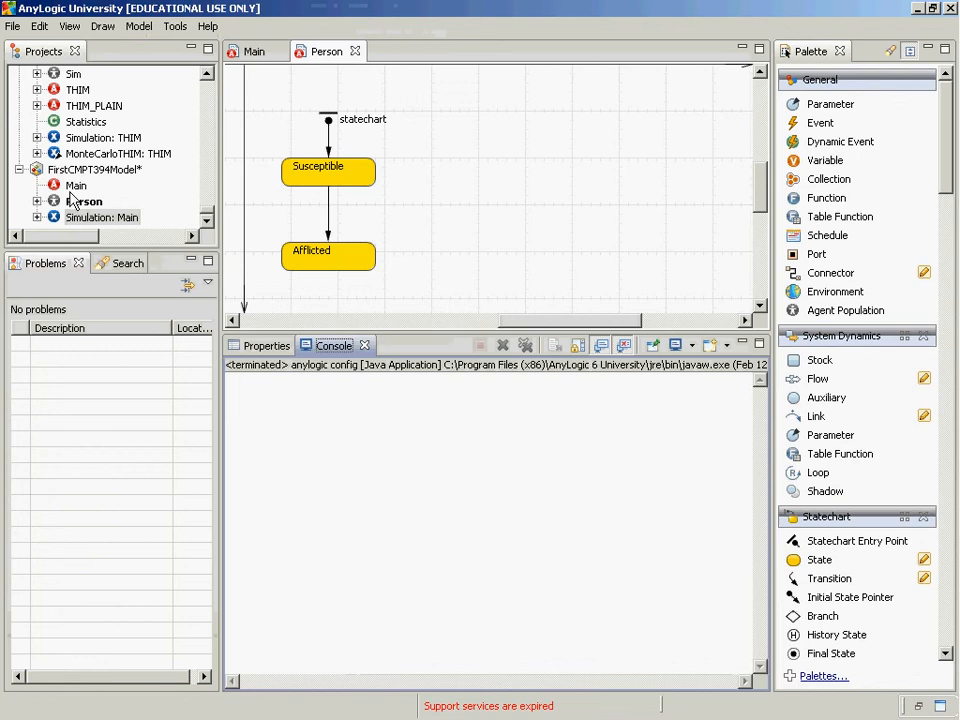
Place an instance of the Person agent class on Main's canvas and name it population
double_click(71, 188)
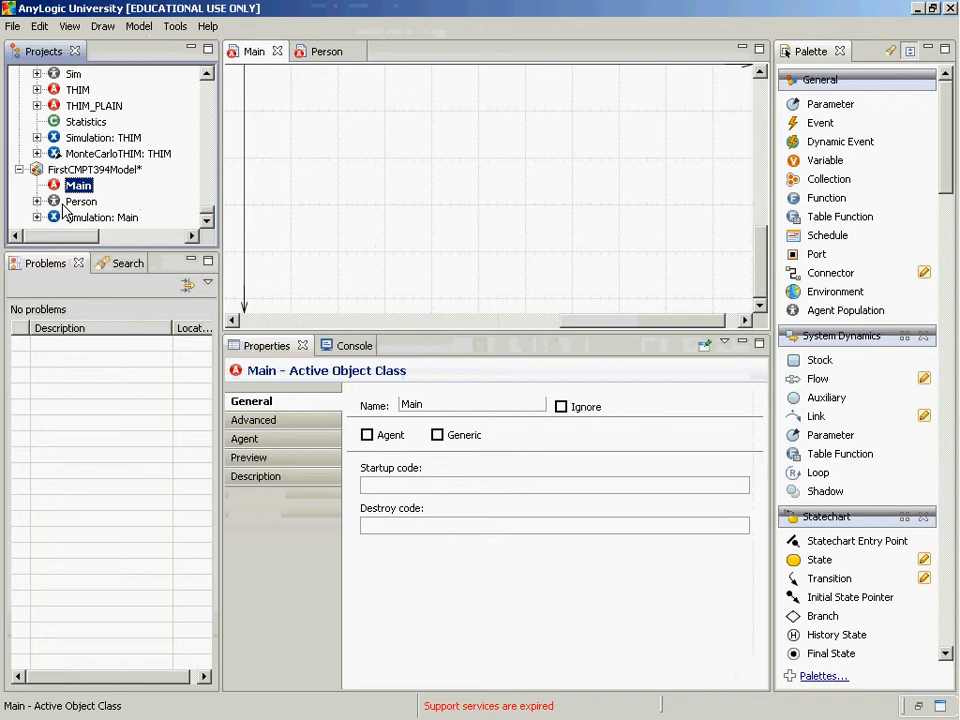
left_click(66, 204)
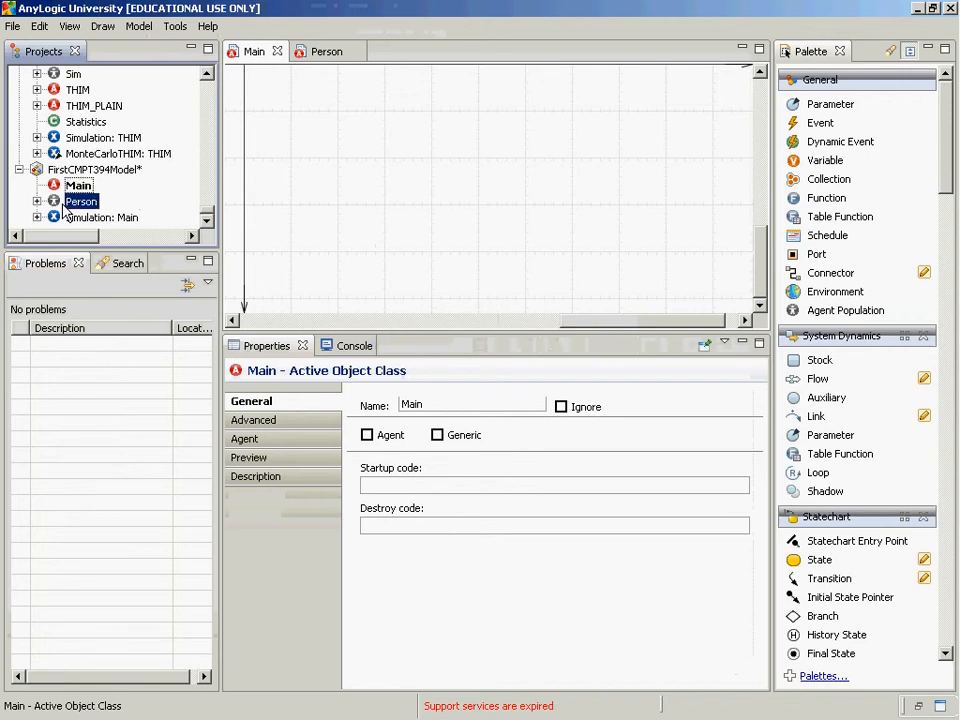
left_click_drag(197, 145, 298, 115)
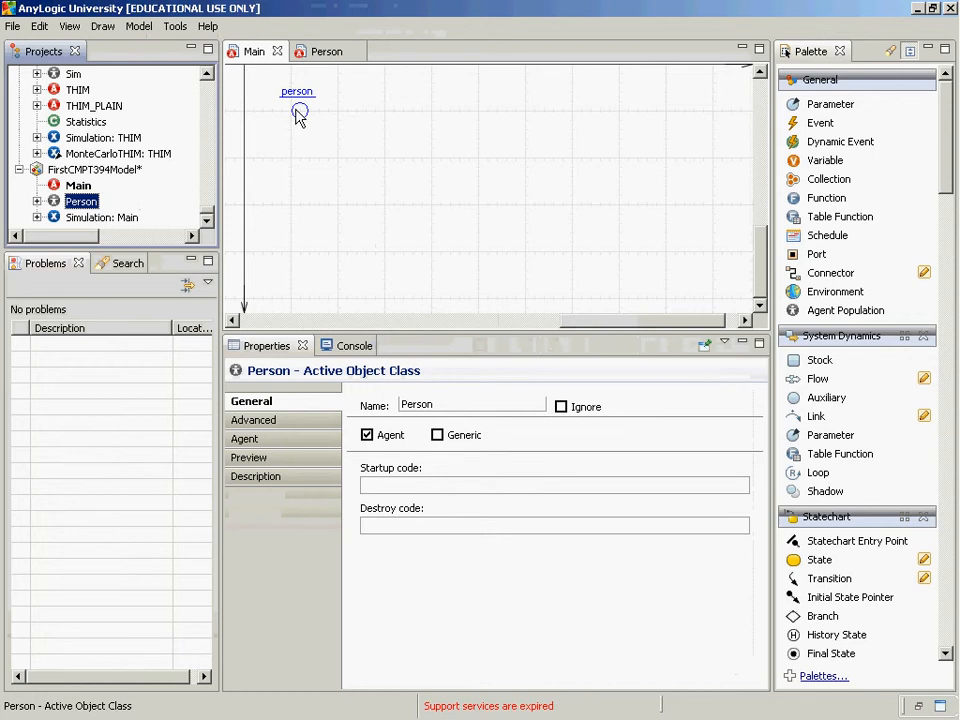
left_click_drag(298, 115, 298, 115)
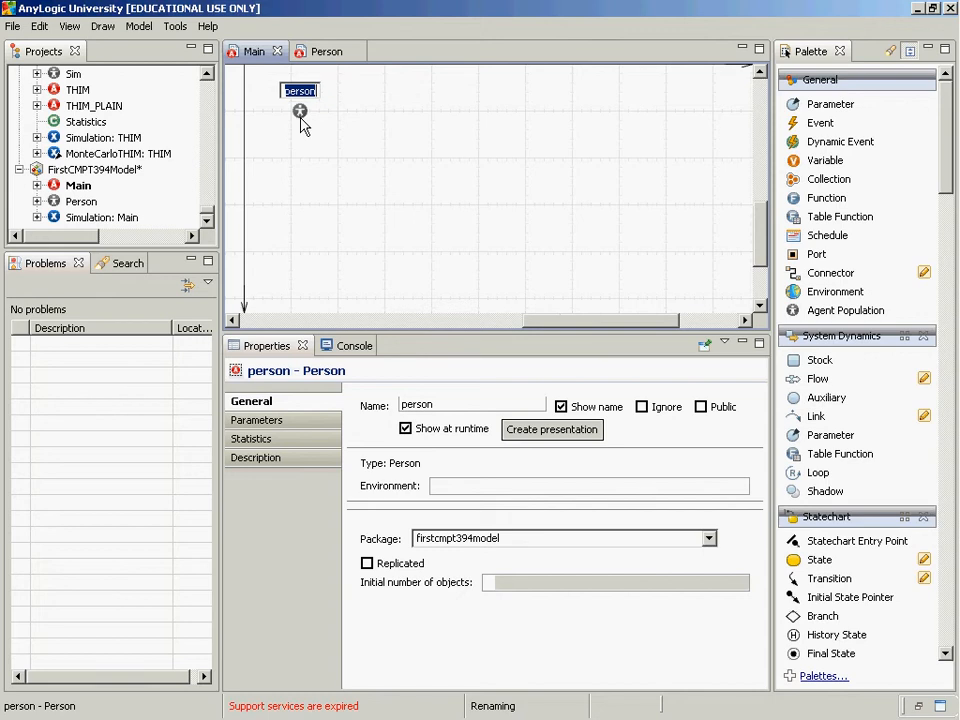
type("population")
key("Return")
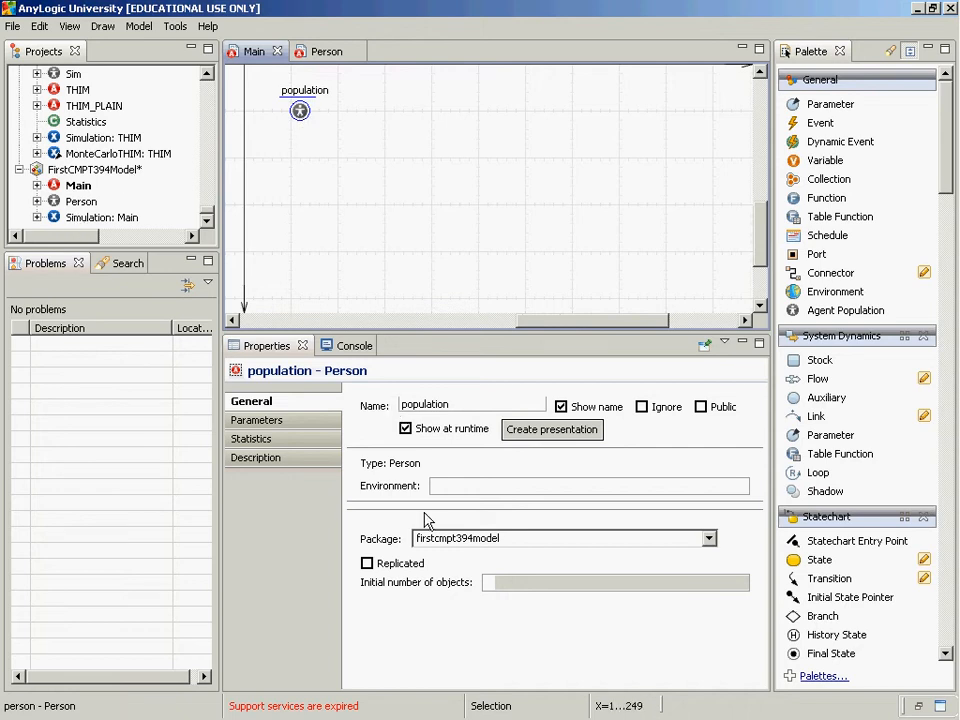
Make population a replicated object with an initial number of objects of 100
left_click(367, 564)
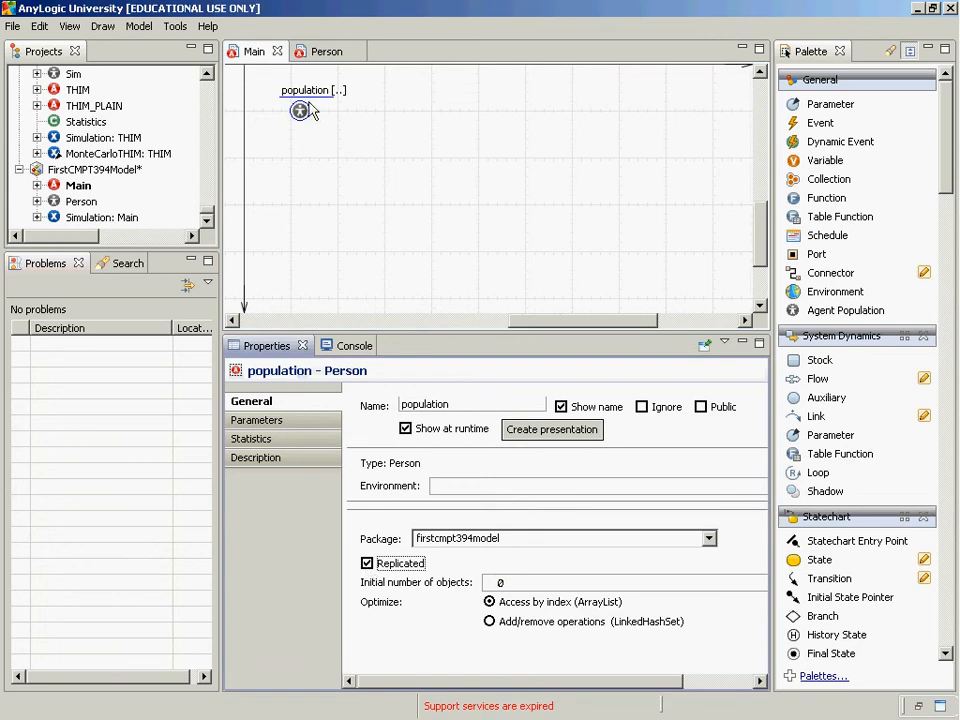
double_click(500, 583)
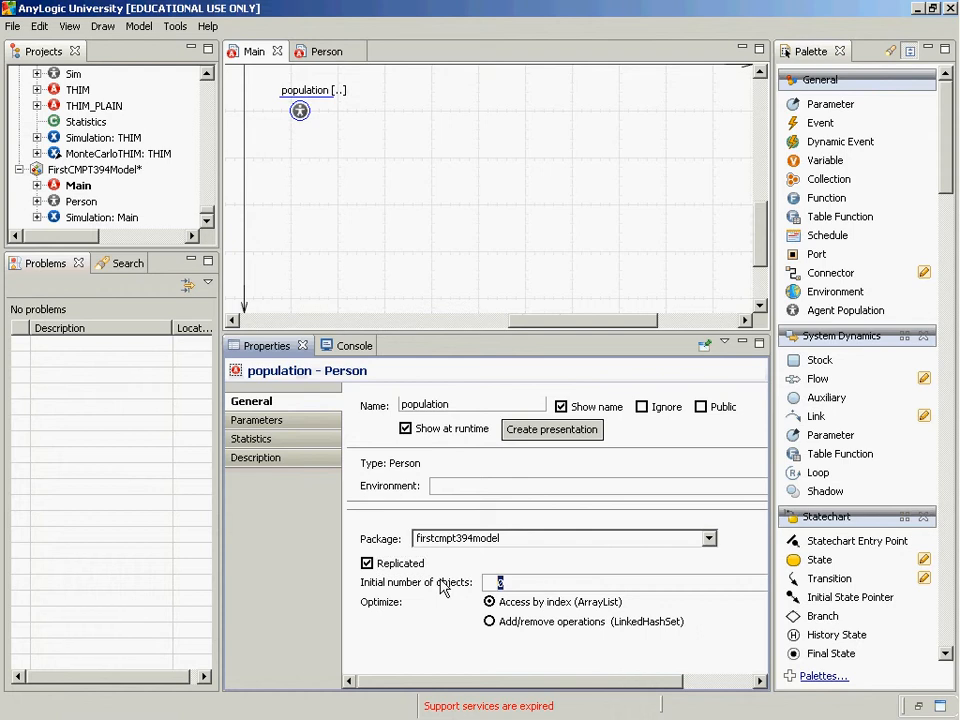
type("100")
Run FirstCMPT394Model's Simulation experiment in Main view, inspect the population's members in an enlarged inspection window, and close the inspection
right_click(80, 221)
left_click(110, 422)
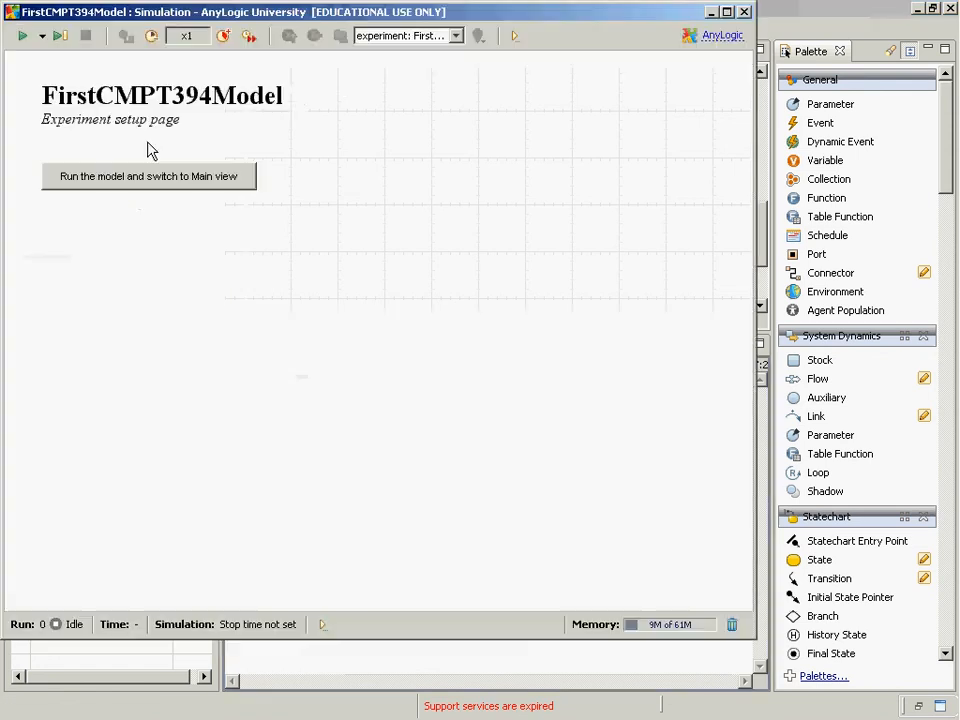
left_click(144, 176)
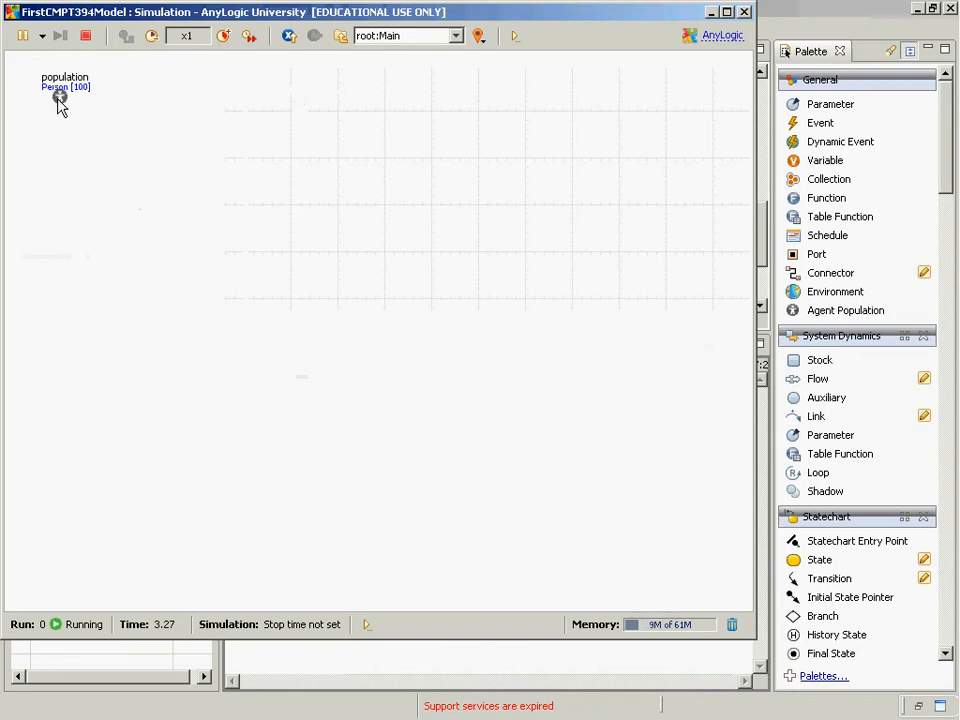
left_click(59, 98)
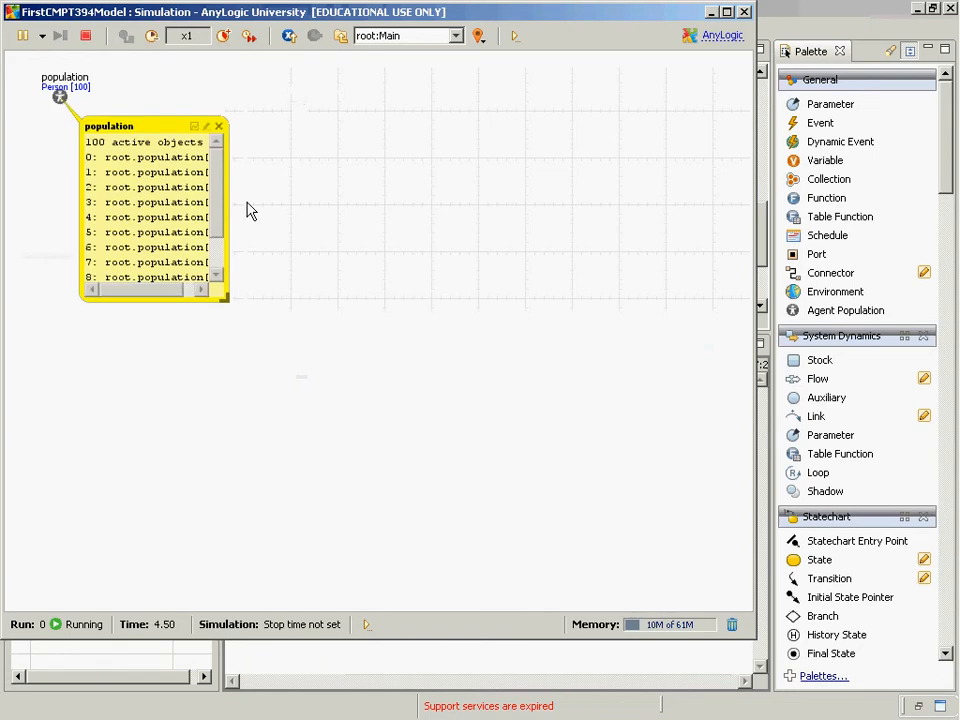
left_click(228, 306)
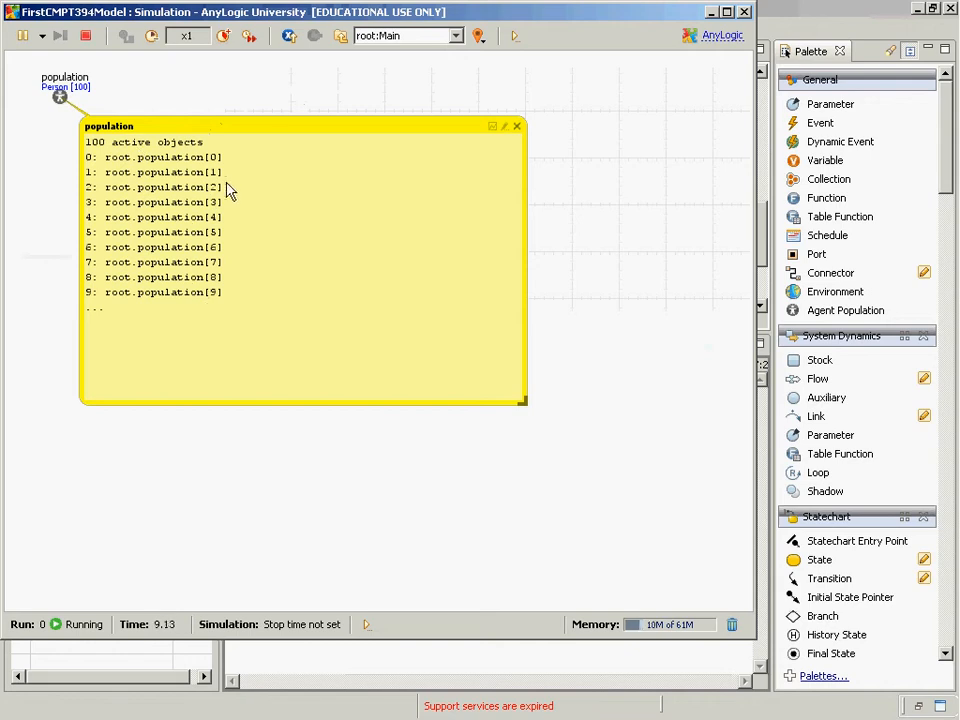
left_click(516, 126)
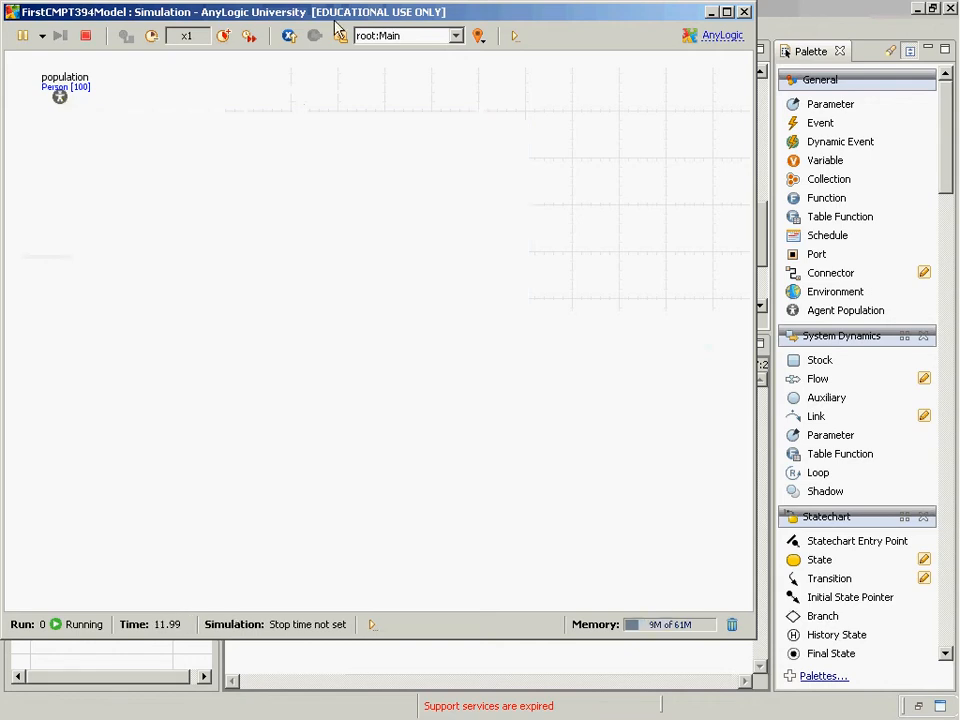
Navigate into population, step through the individual agents' statecharts from index 0 to 25, and close the simulation window
left_click(380, 40)
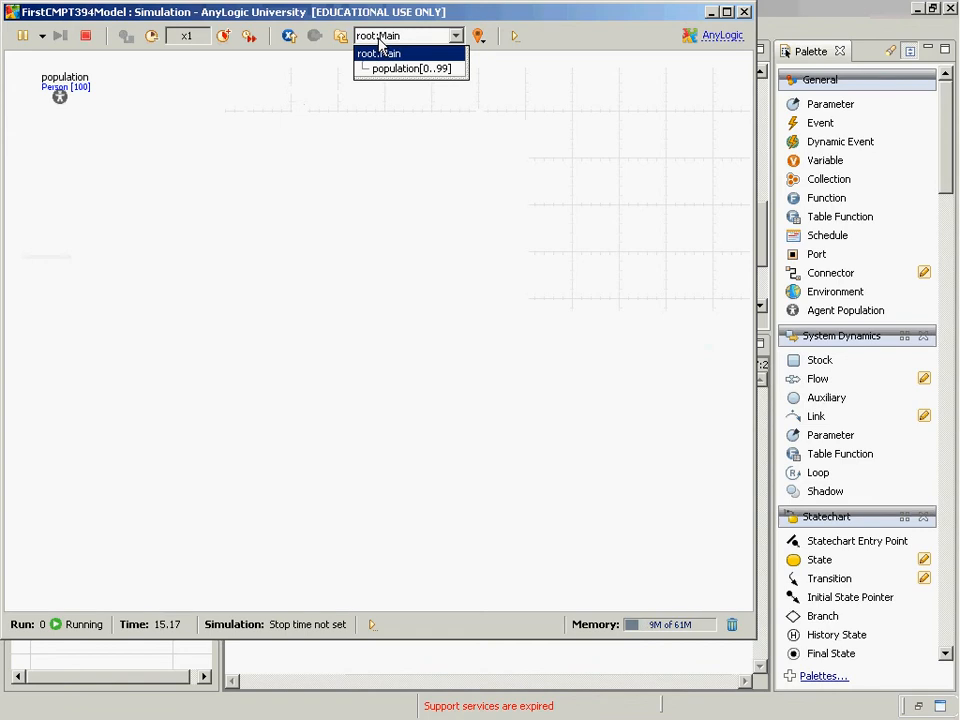
left_click(390, 70)
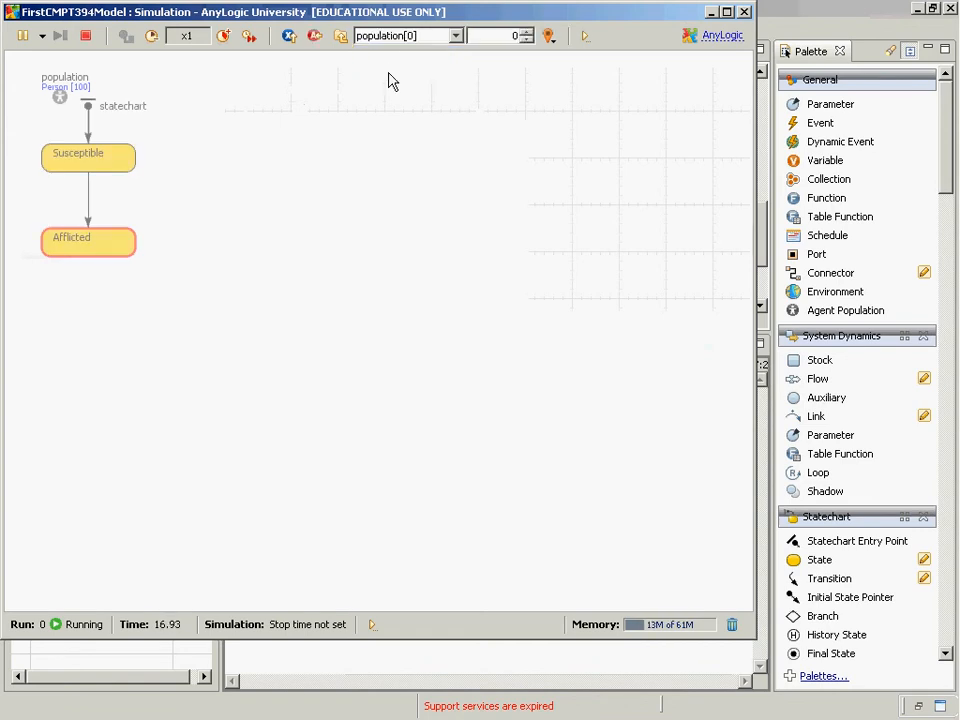
left_click(526, 32)
left_click(526, 40)
left_click(526, 33)
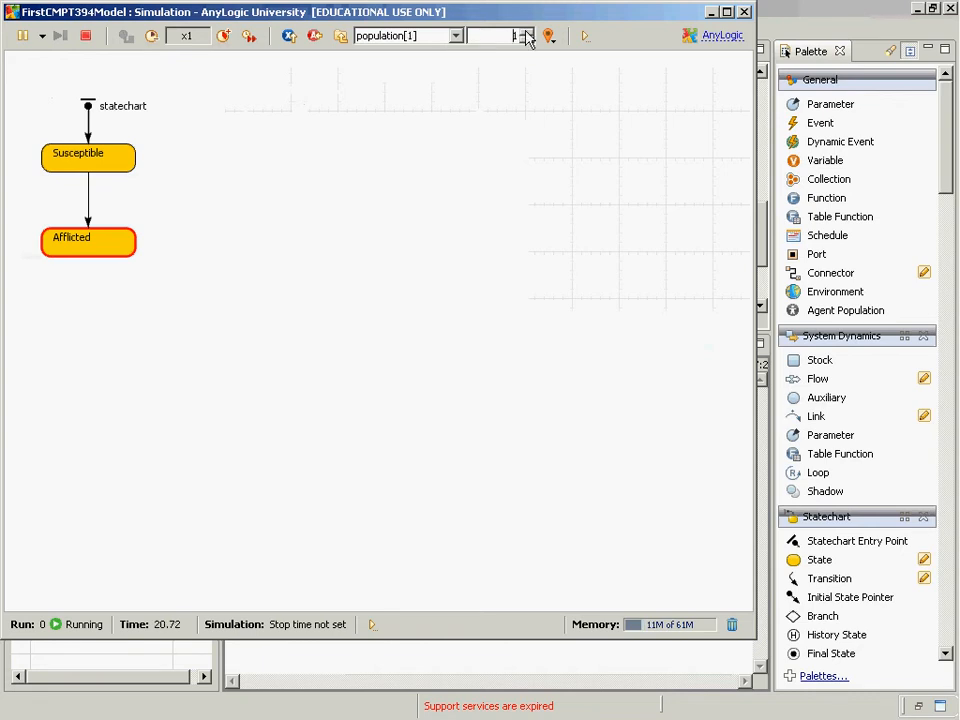
left_click(526, 33)
left_click(526, 33)
left_click(526, 33)
left_click(526, 33)
left_click(526, 33)
left_click(526, 33)
left_click(526, 33)
left_click(526, 33)
left_click(526, 33)
left_click(526, 33)
left_click(526, 33)
left_click(526, 33)
left_click(526, 33)
left_click(526, 33)
left_click(526, 33)
left_click(526, 33)
left_click(526, 33)
left_click(526, 33)
left_click(526, 33)
left_click(526, 33)
left_click(526, 33)
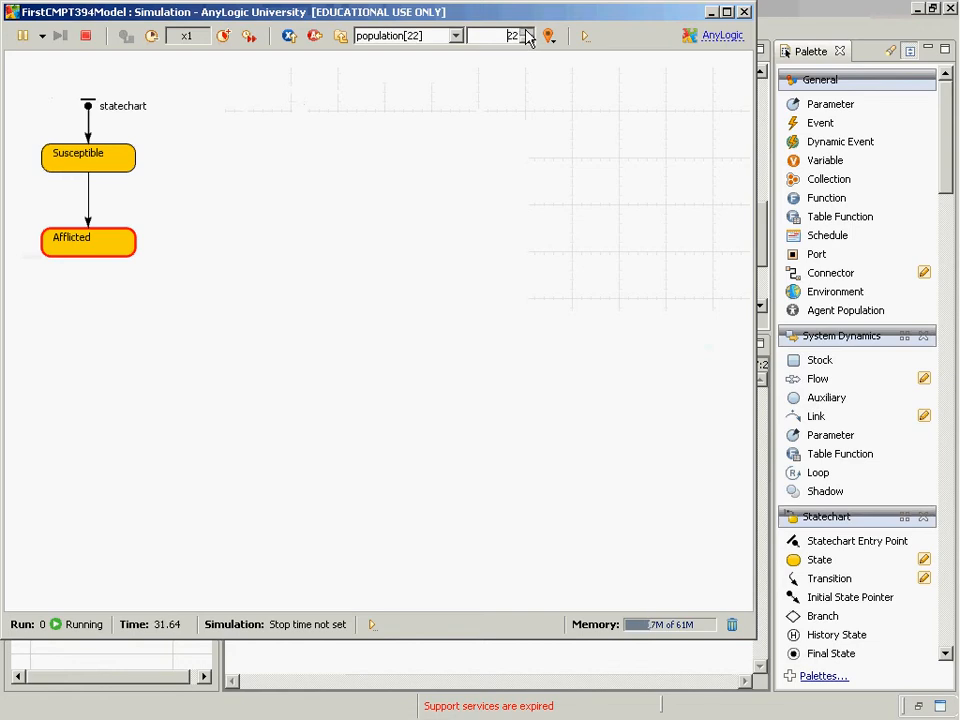
left_click(526, 33)
left_click(526, 33)
left_click(526, 33)
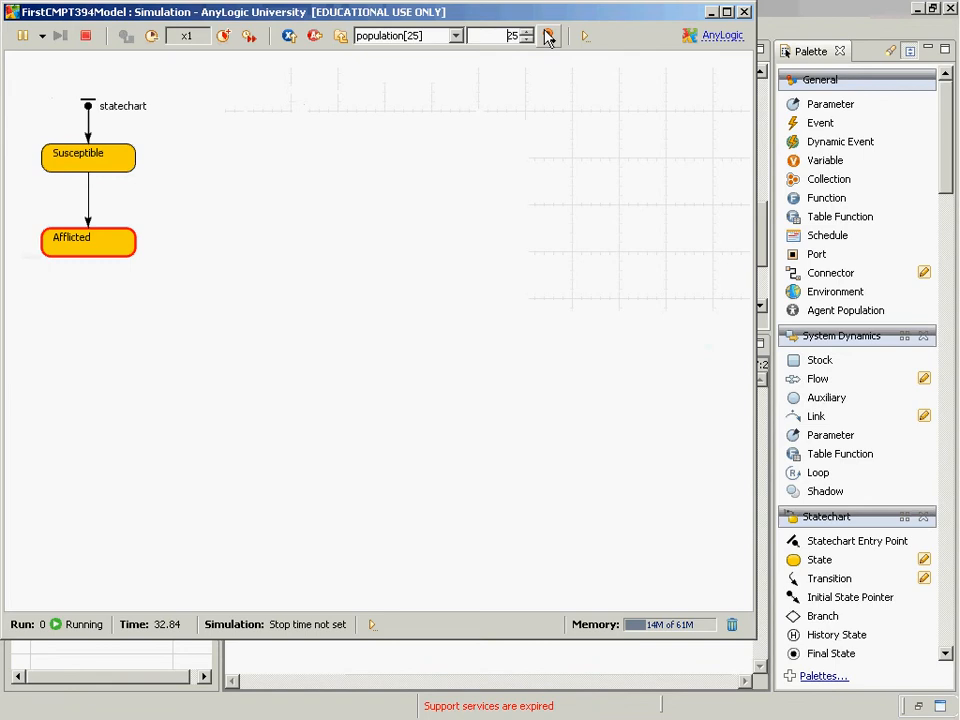
left_click(744, 12)
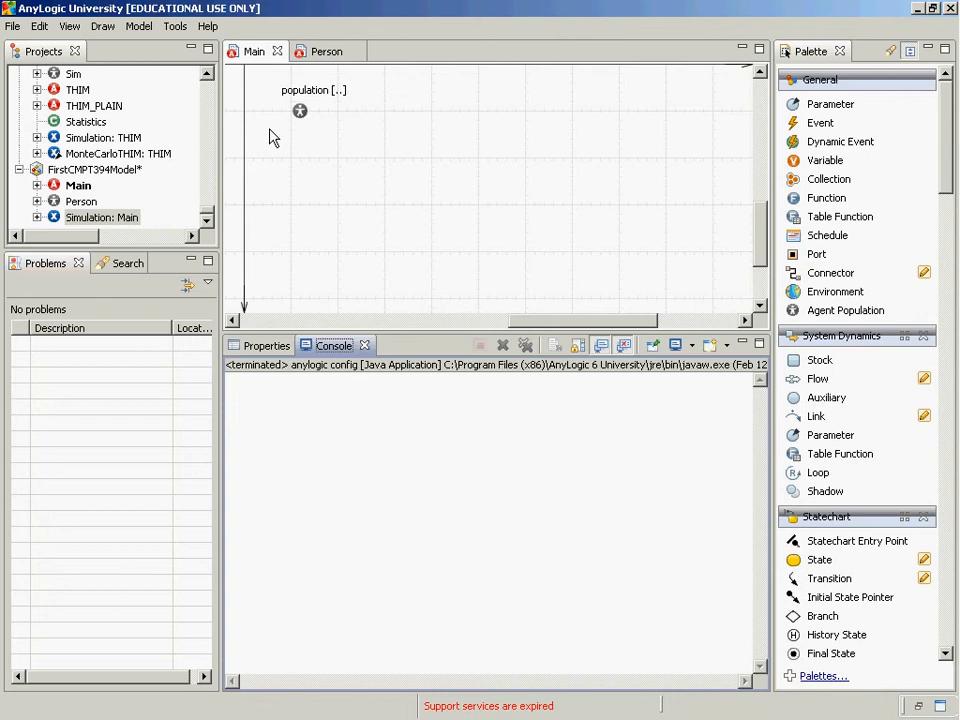
Switch to the PowerPoint lecture slide show, advance to the slide on opening Main's canvas, and return to AnyLogic
key("alt+Tab")
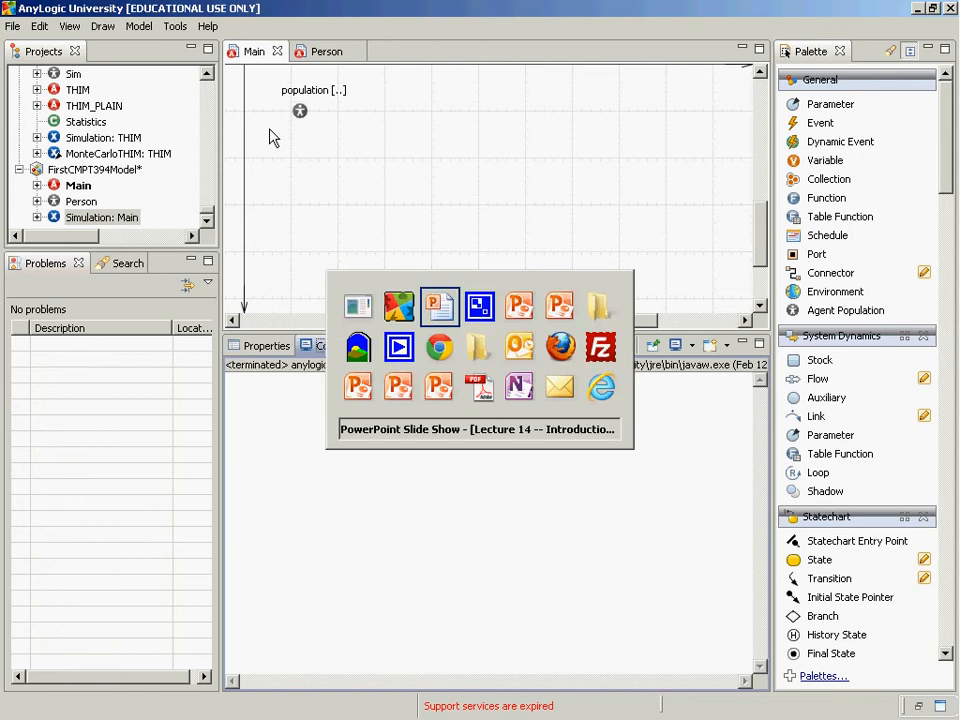
key("Right")
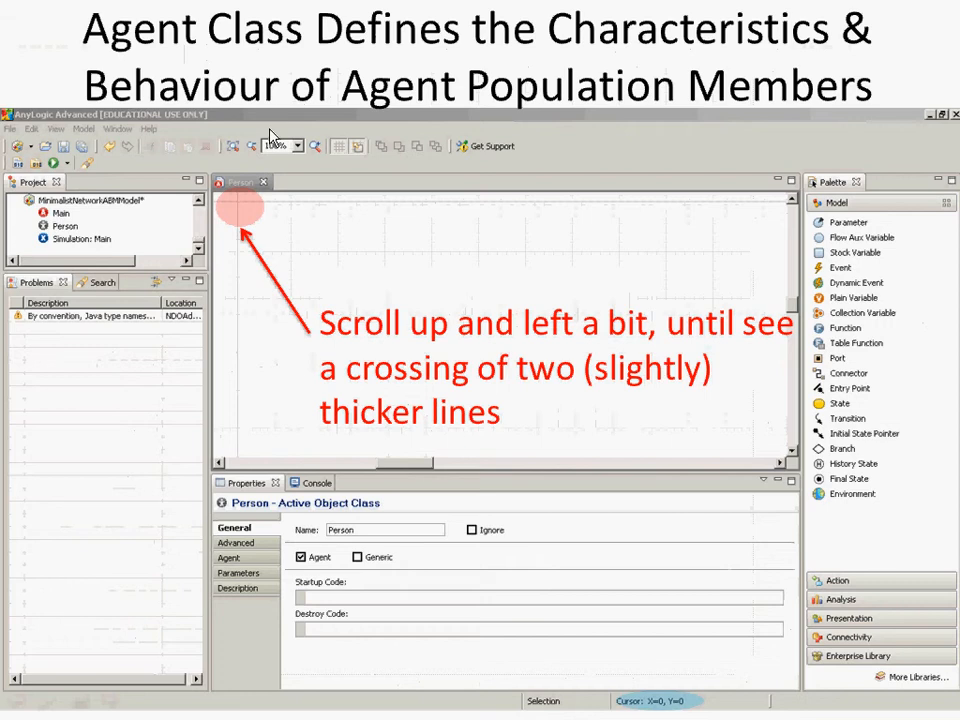
key("Right")
key("Right")
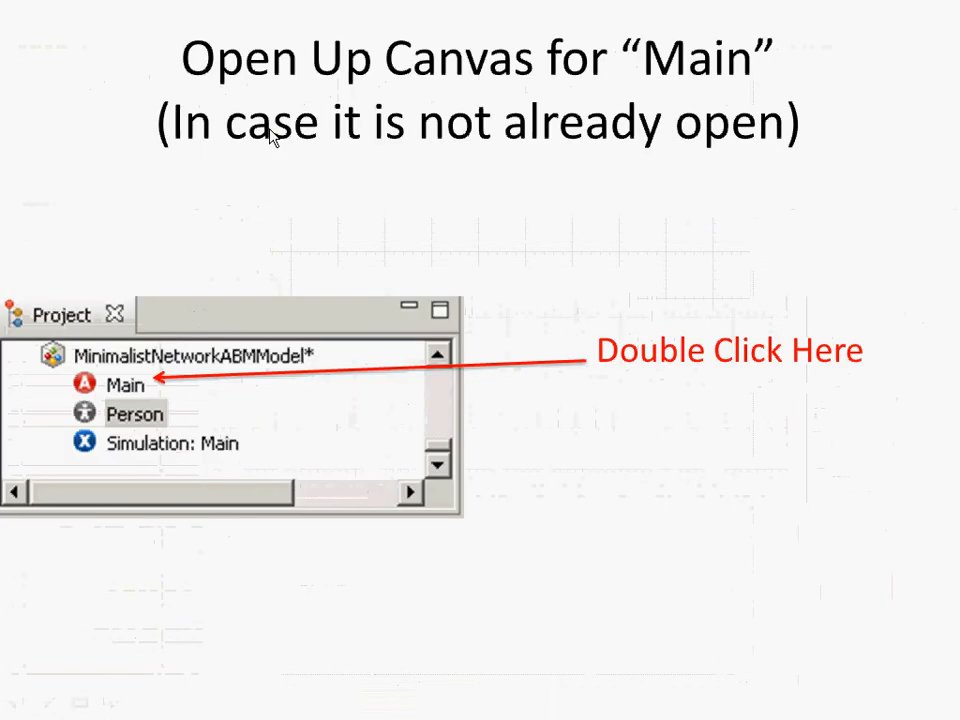
key("alt+Tab")
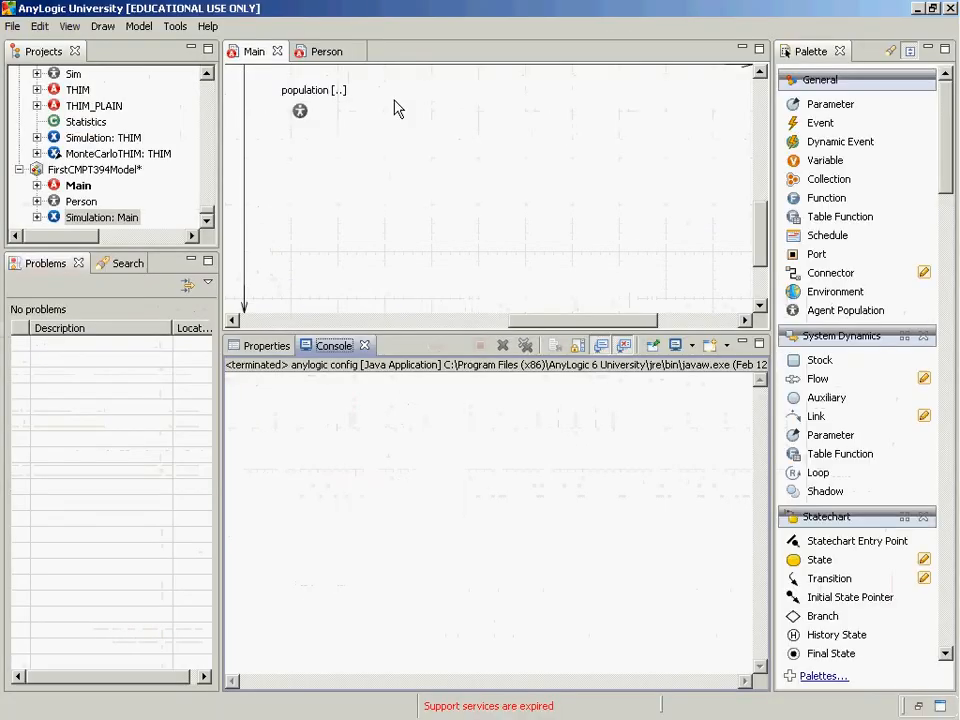
Place an oval centred on the axis origin of Person's canvas and look through its dynamic and general properties
double_click(82, 201)
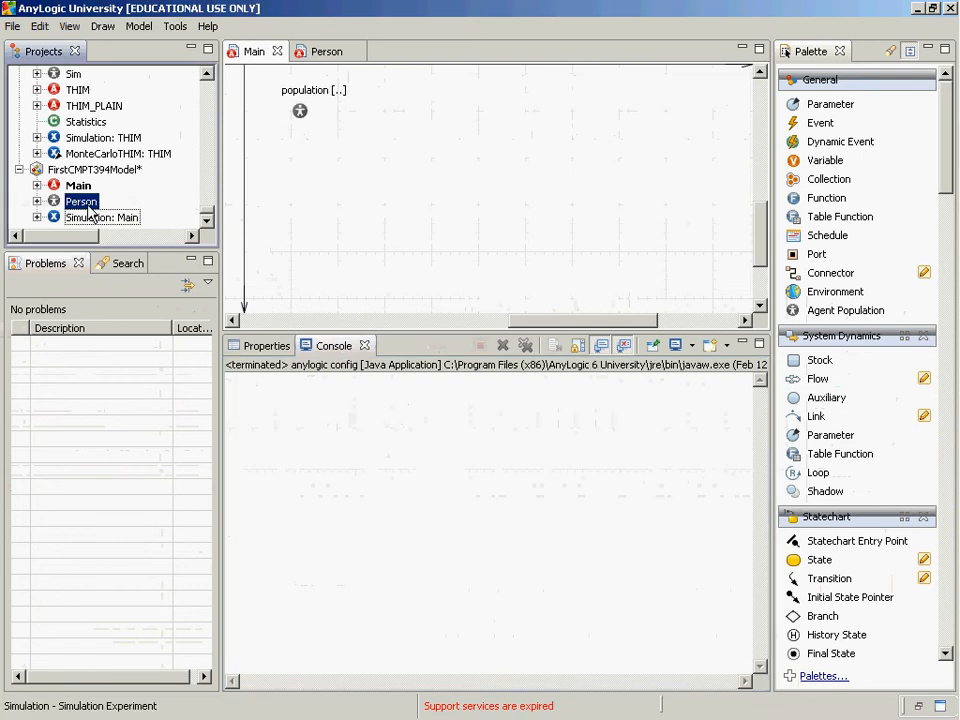
left_click(760, 73)
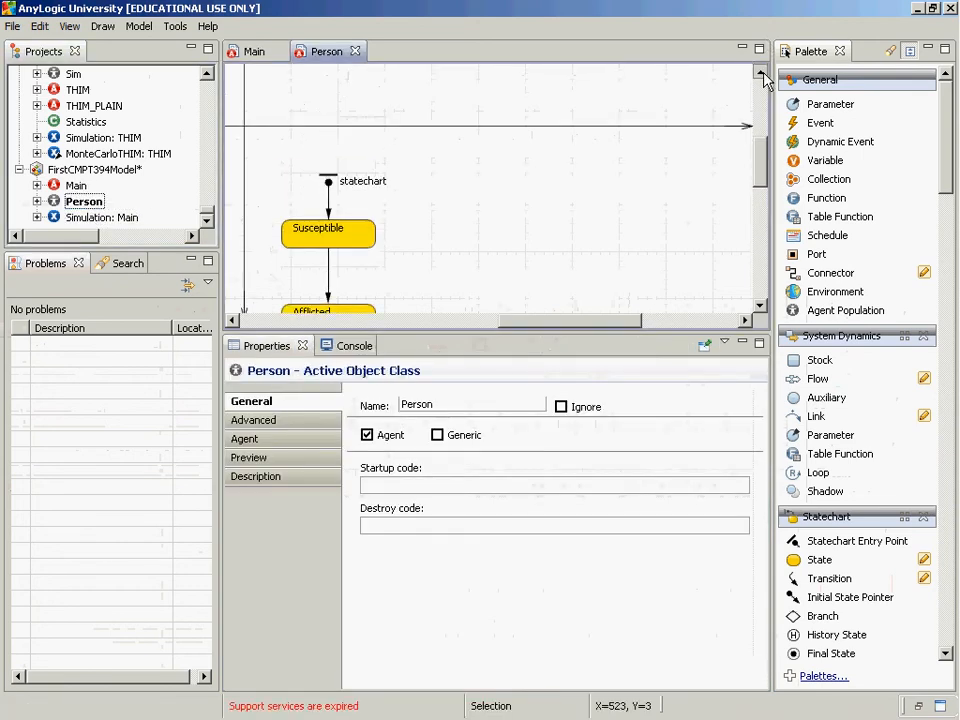
left_click(232, 320)
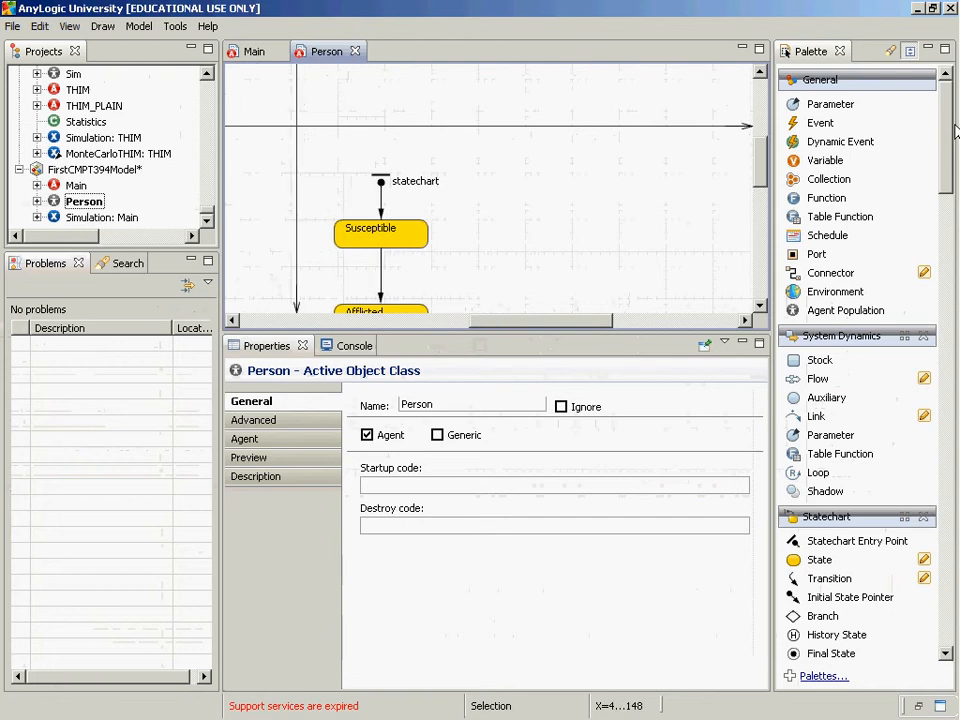
left_click_drag(948, 128, 945, 283)
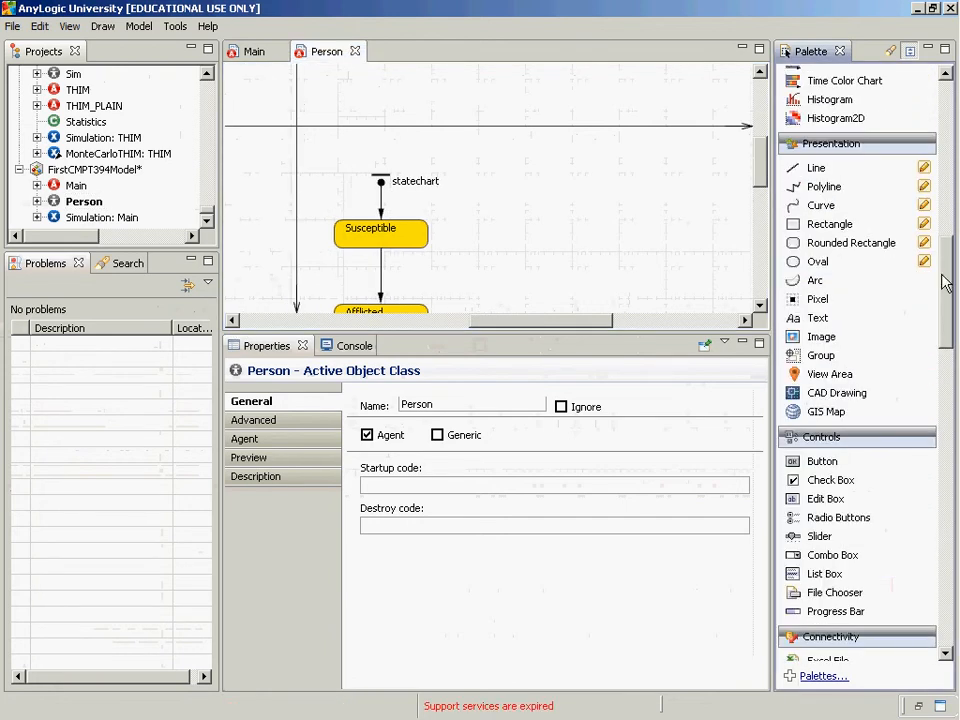
left_click(803, 260)
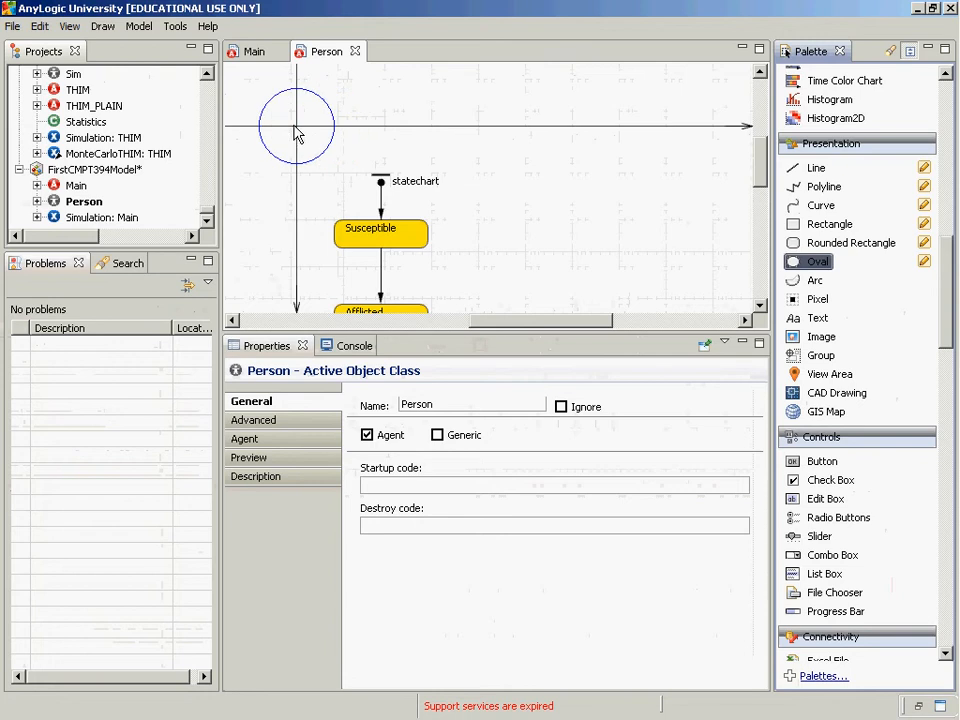
left_click(297, 128)
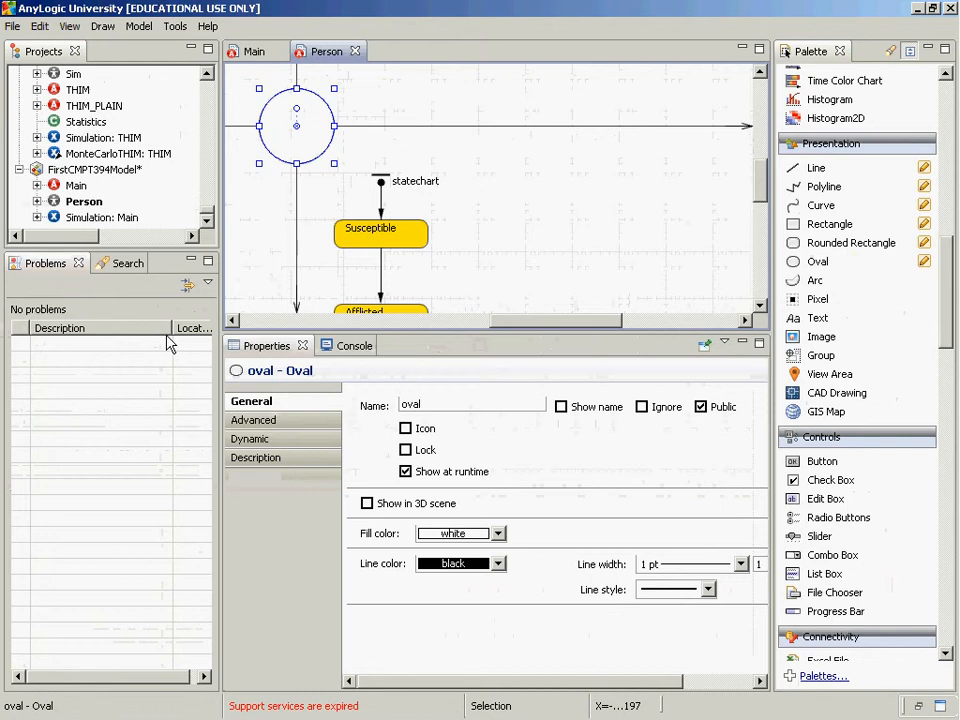
left_click(250, 439)
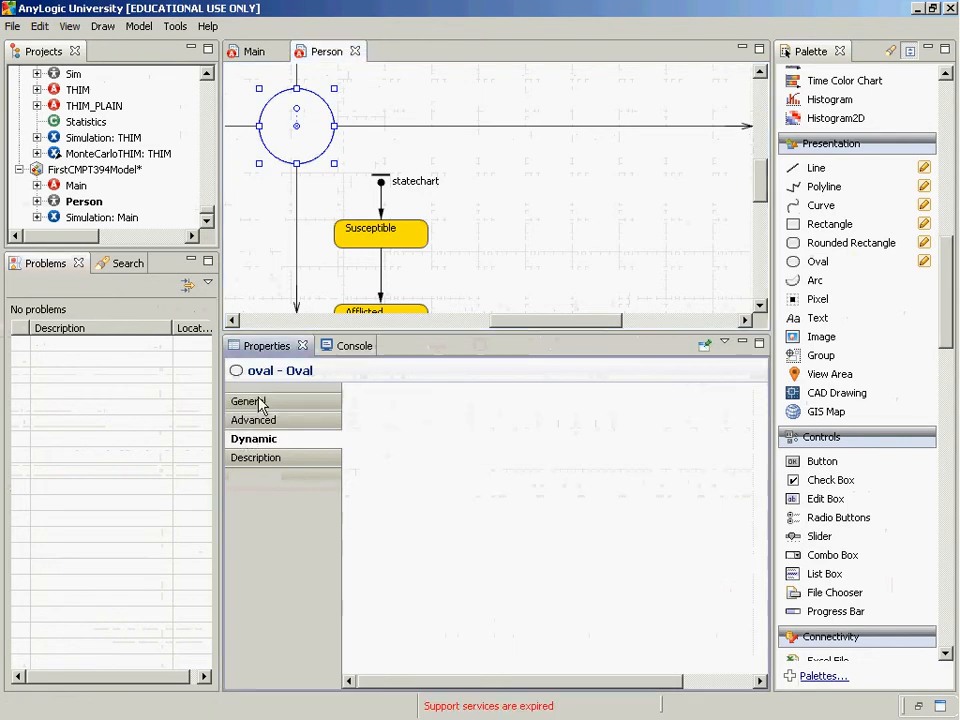
left_click(258, 402)
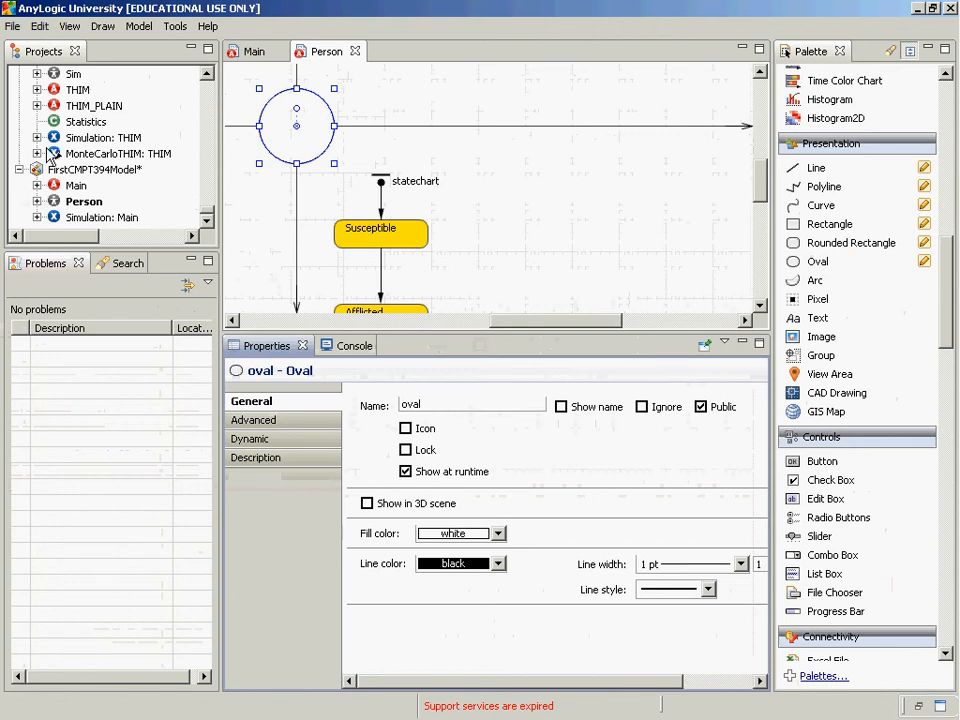
Run the Simulation experiment in Main view, look for the agents' ovals around population, and close the simulation window
left_click(84, 218)
right_click(84, 218)
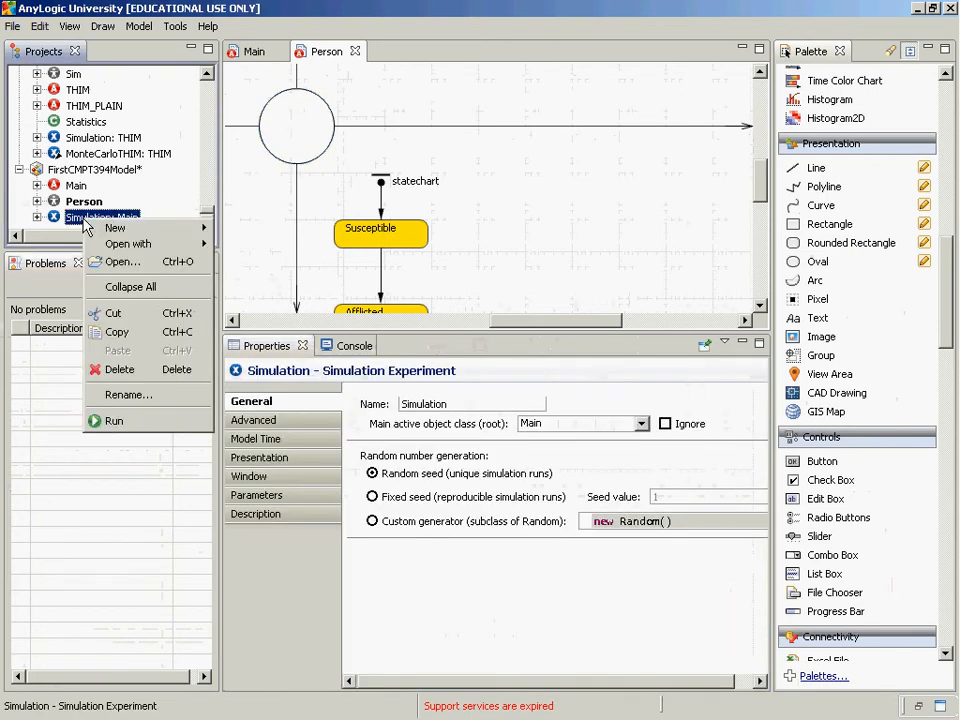
left_click(116, 420)
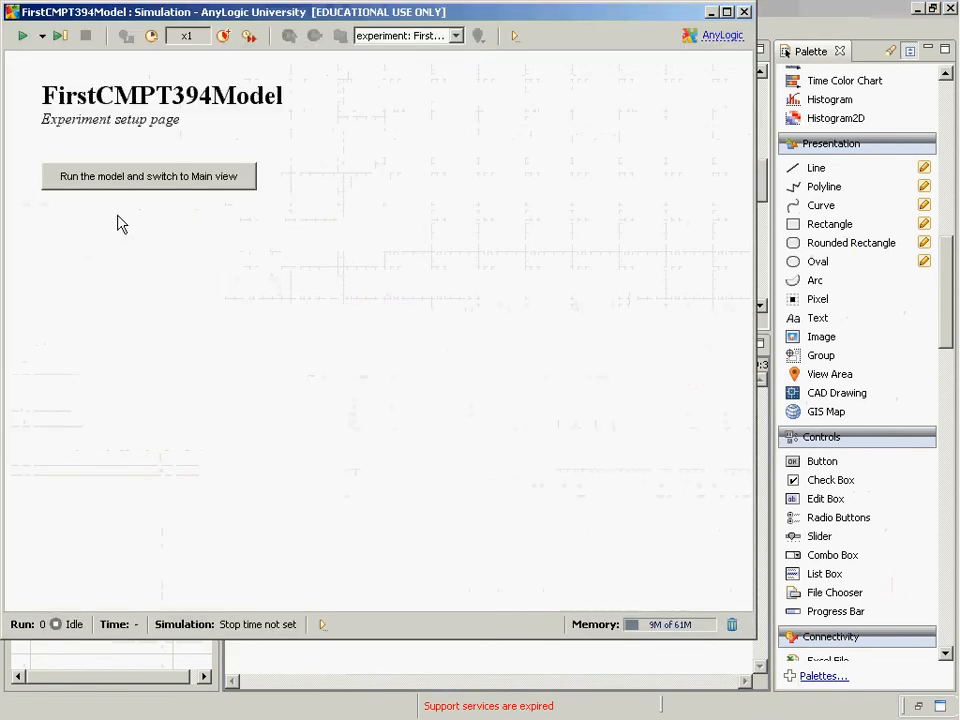
left_click(111, 183)
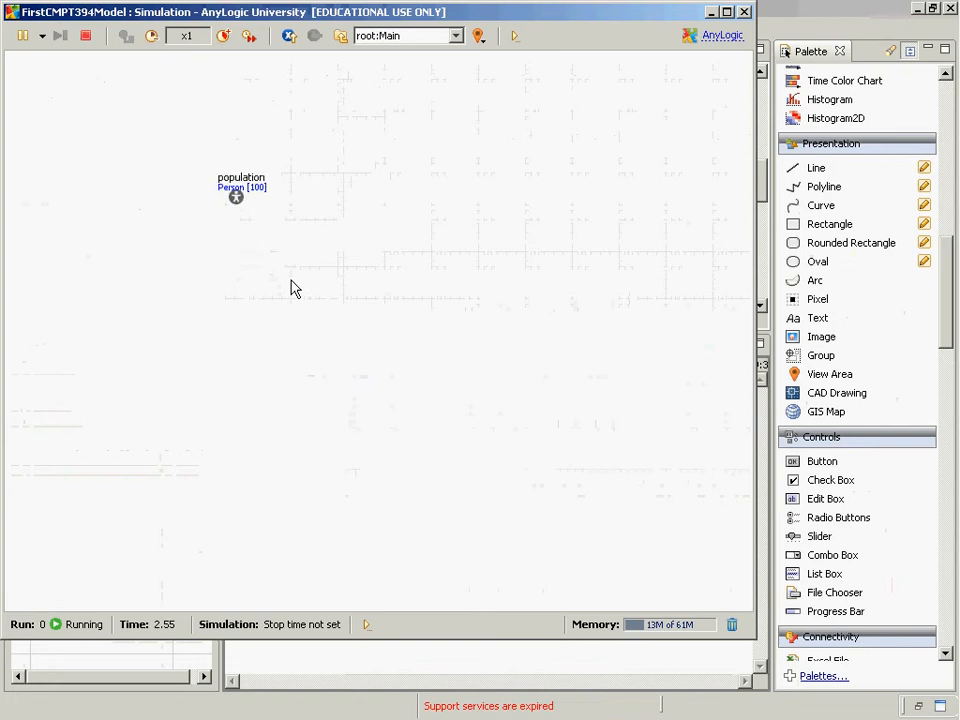
left_click_drag(291, 289, 309, 268)
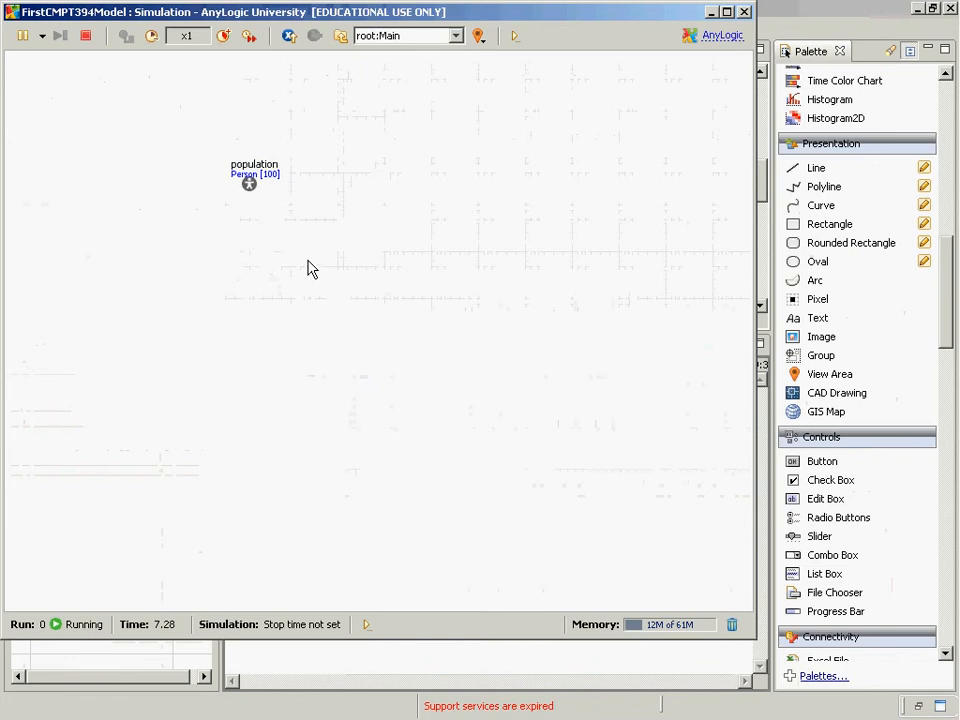
left_click(745, 12)
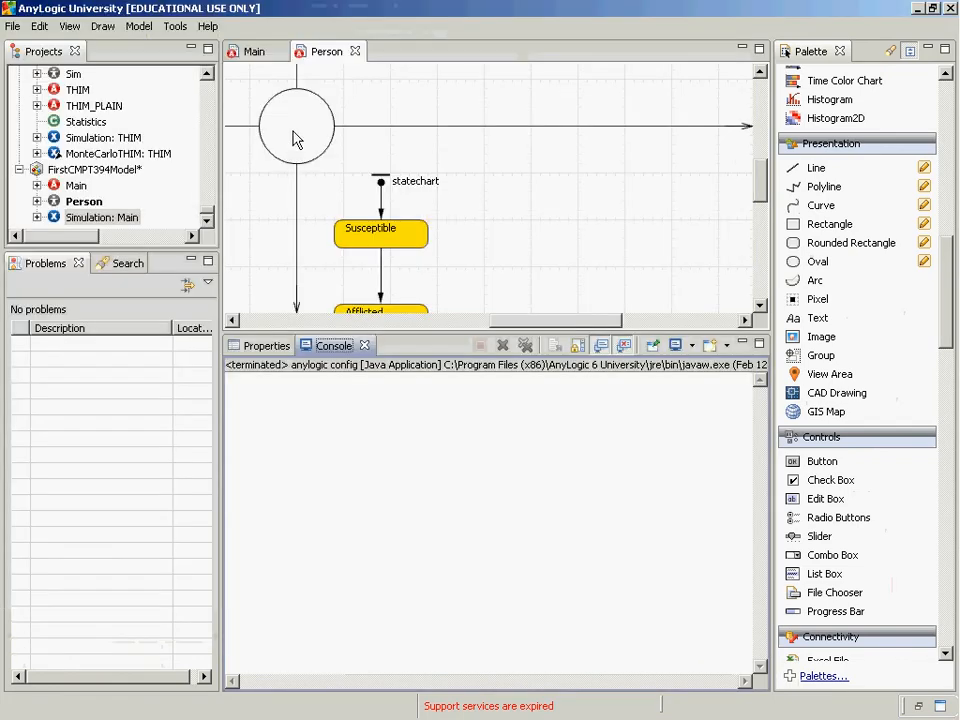
Open Main's canvas, select the population object and create its presentation
left_click(88, 216)
double_click(76, 187)
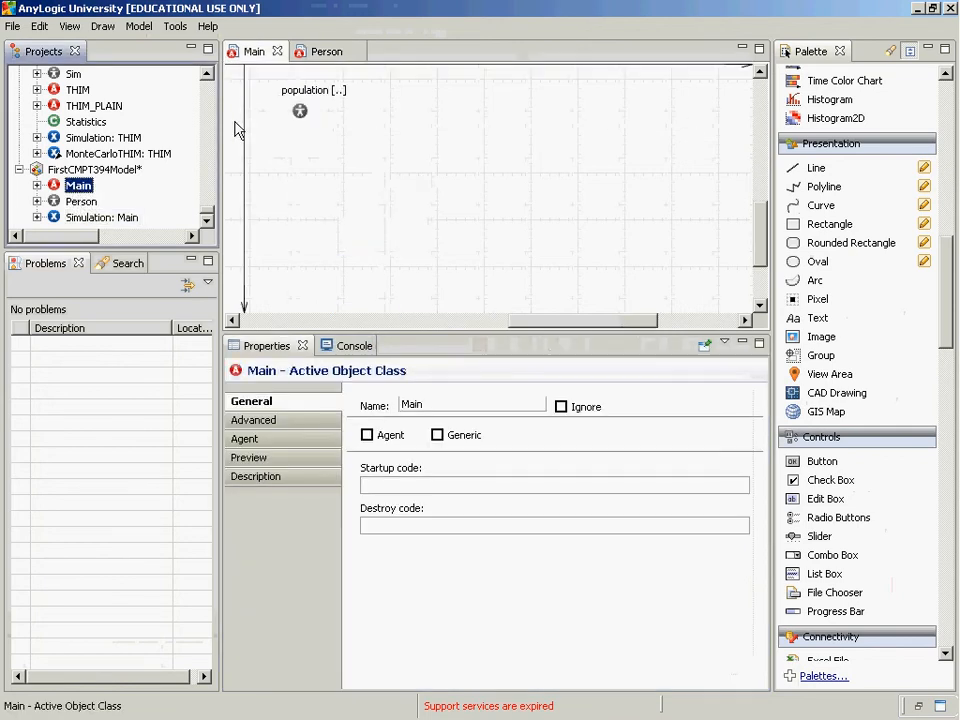
left_click(300, 113)
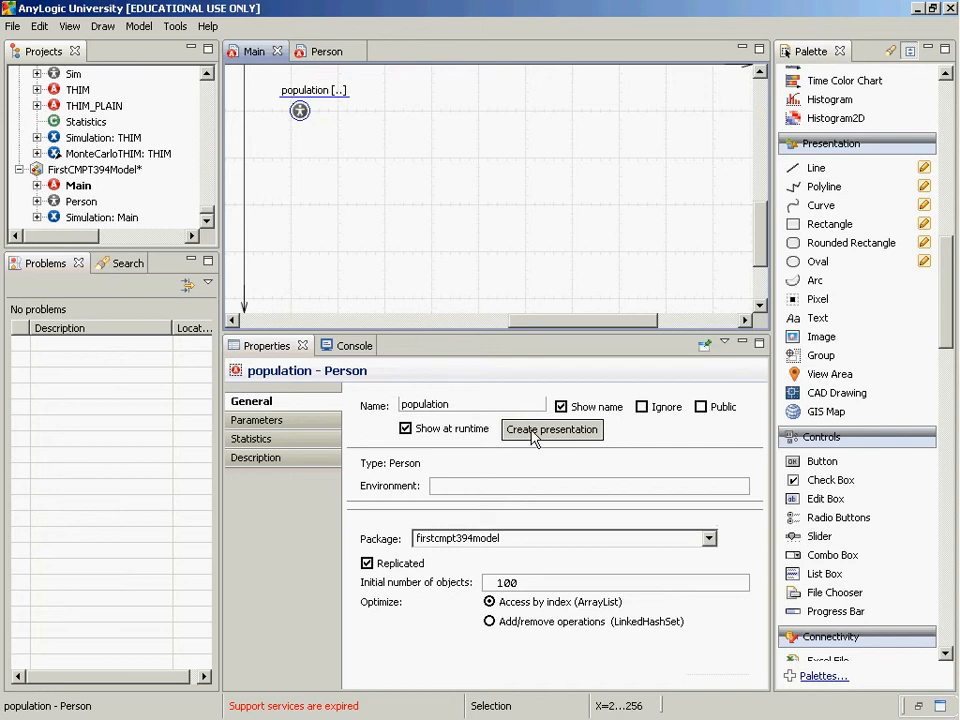
left_click(80, 186)
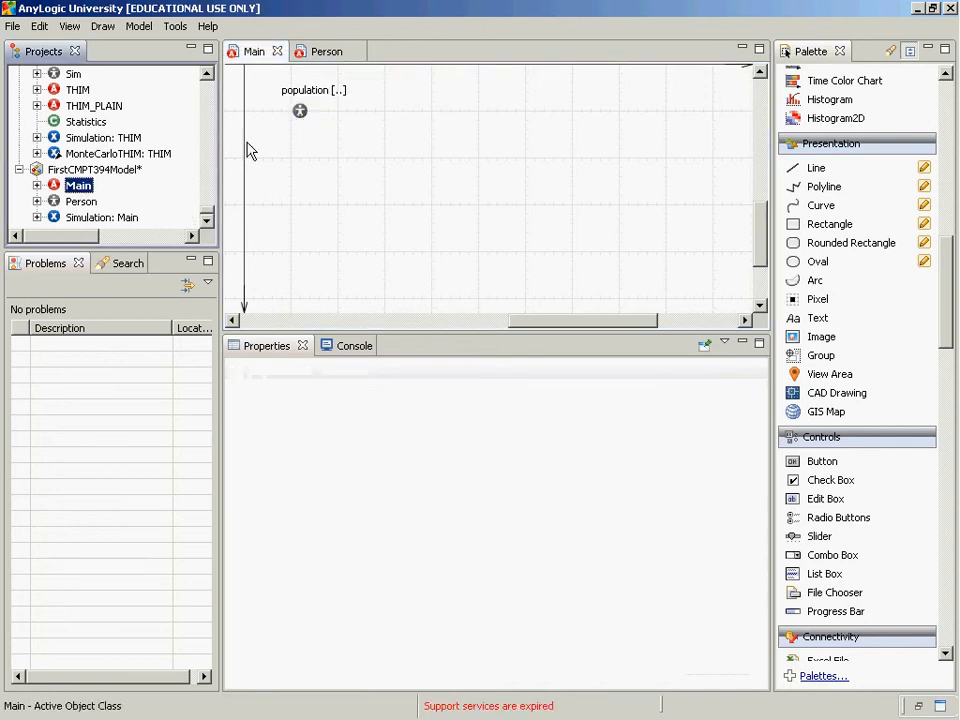
left_click(303, 115)
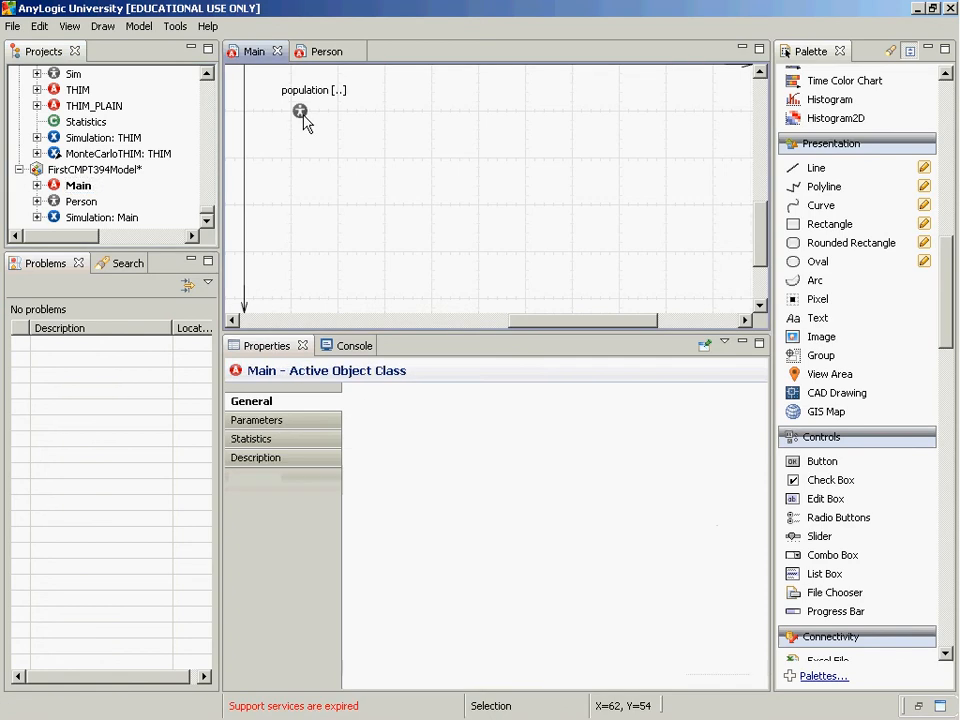
left_click(527, 430)
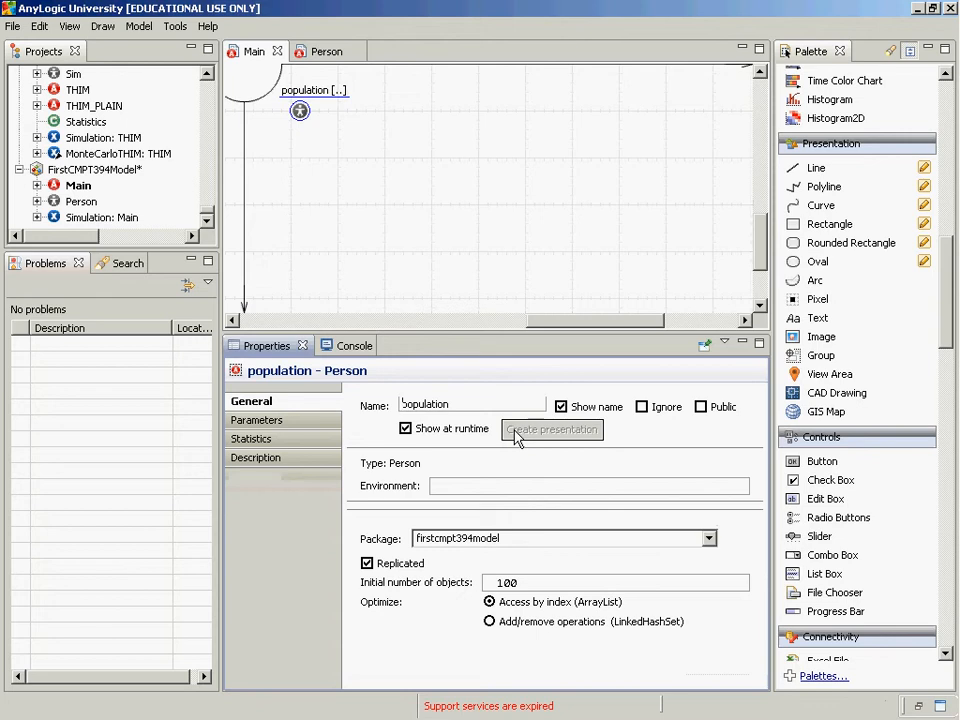
Run the Simulation experiment and switch to Main view to check the population's presentation
right_click(74, 217)
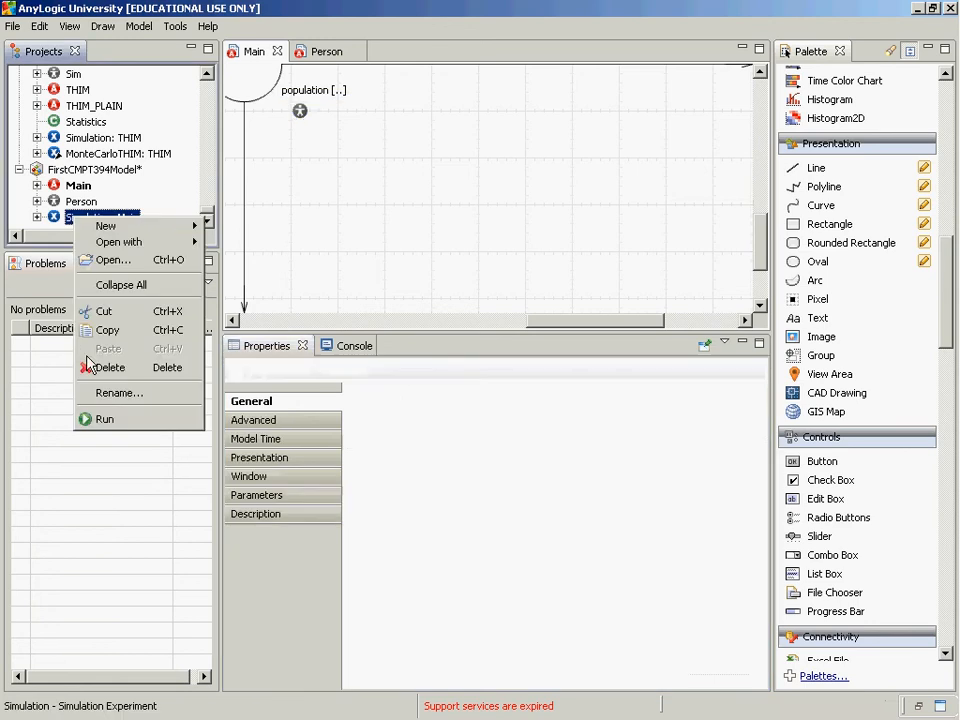
left_click(127, 425)
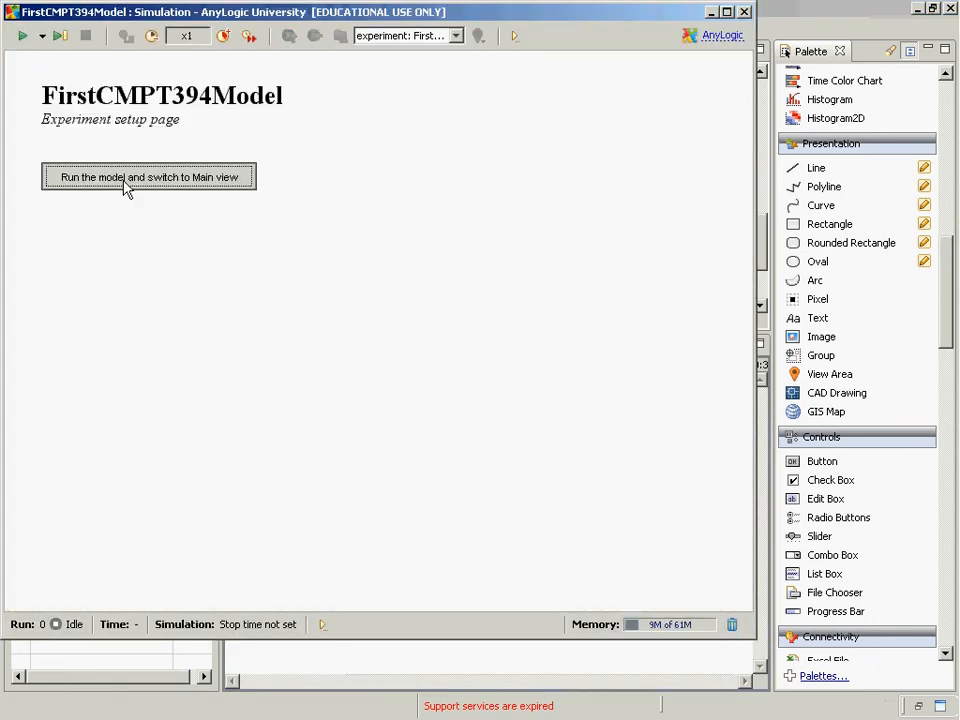
left_click(124, 183)
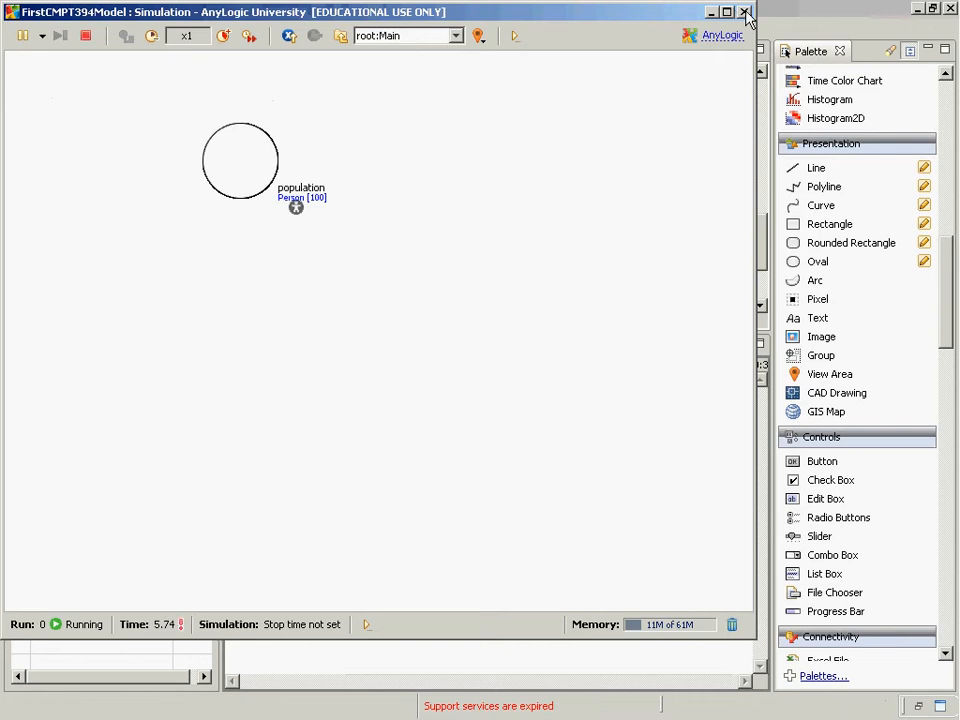
Navigate into population, step through the individual agents from index 0 to 11, and close the simulation window
left_click(455, 36)
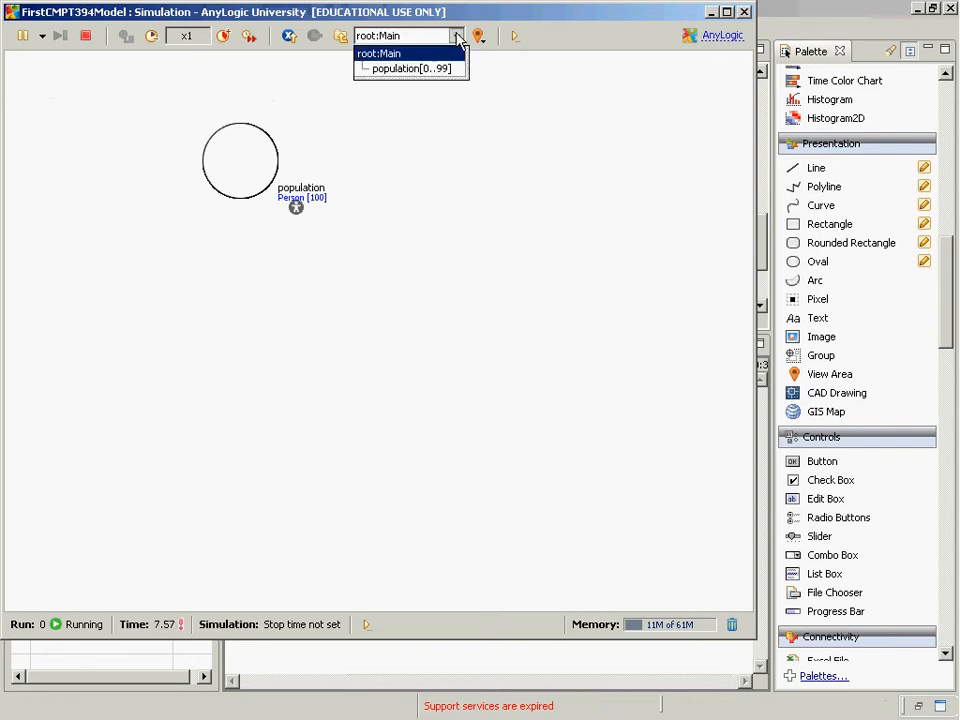
left_click(435, 70)
left_click(527, 31)
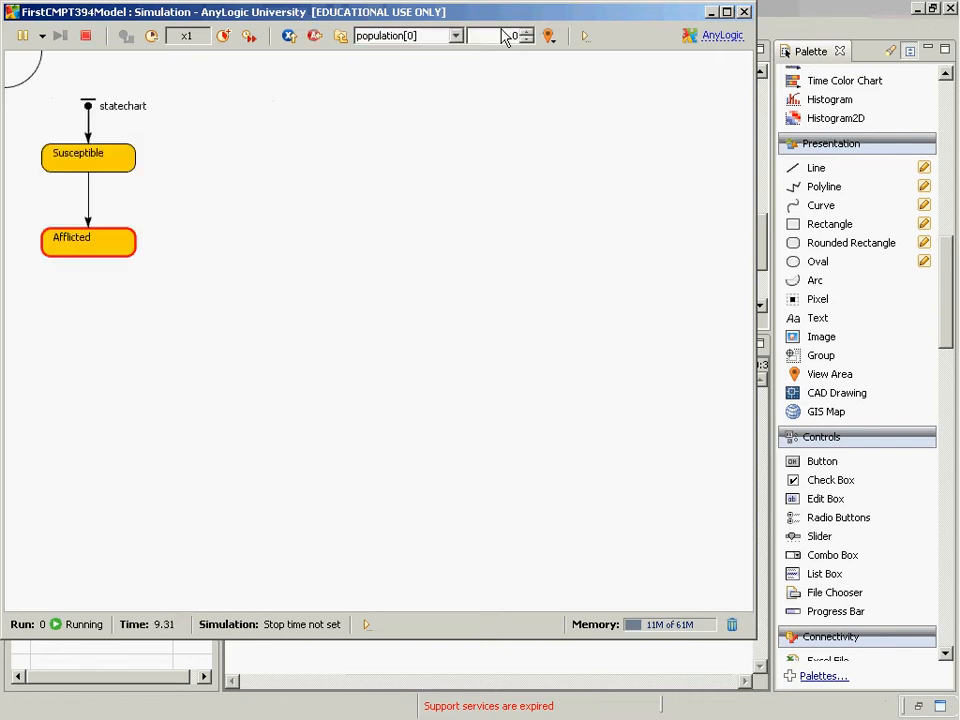
left_click(527, 31)
left_click(527, 31)
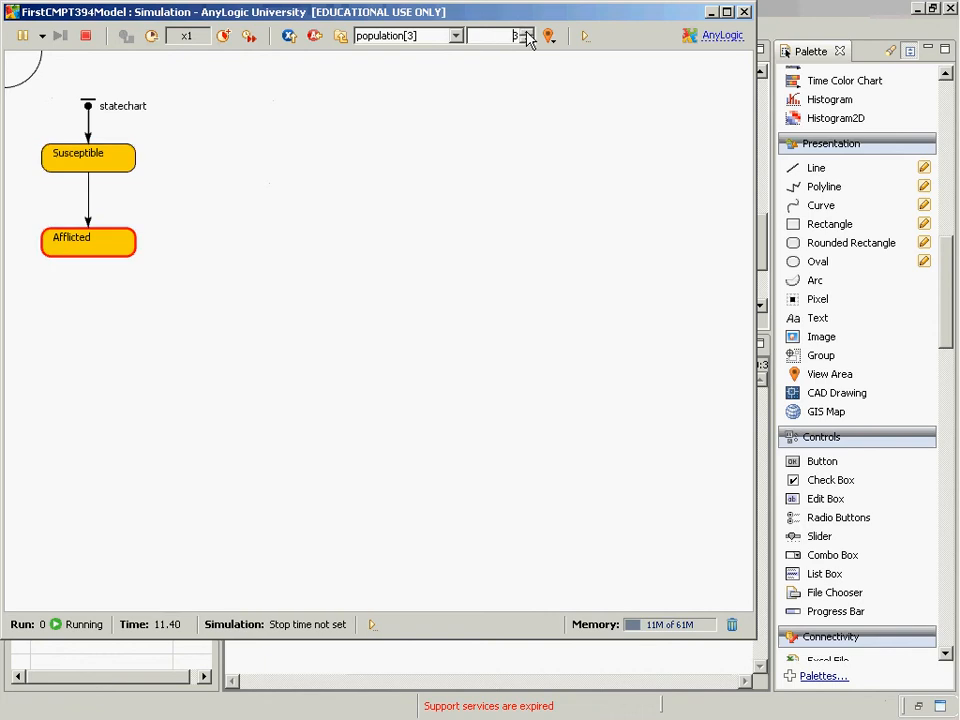
left_click(527, 31)
left_click(527, 32)
left_click(527, 32)
left_click(527, 32)
left_click(529, 39)
left_click(527, 32)
left_click(527, 32)
left_click(527, 32)
left_click(527, 32)
left_click(527, 32)
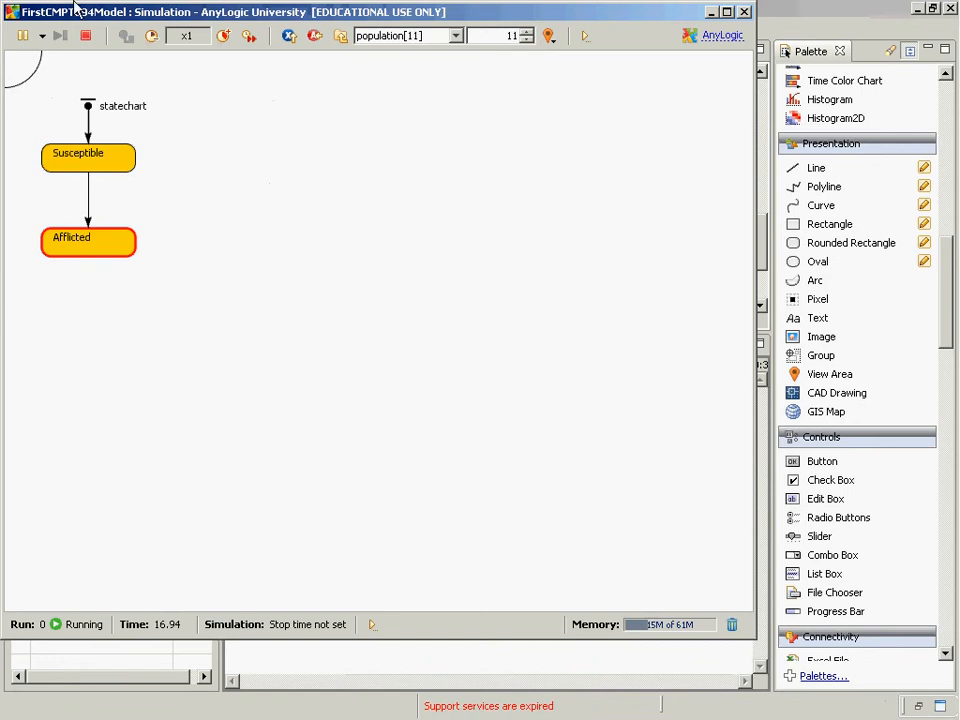
left_click(744, 11)
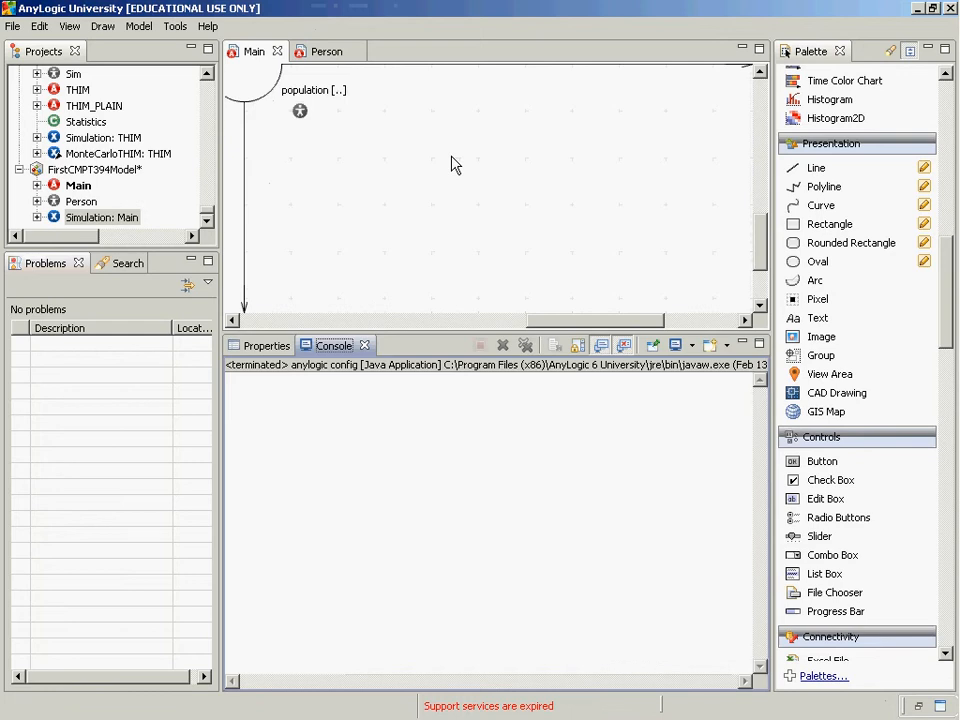
Switch to the PowerPoint lecture slide show, advance to the slide on adding an Environment to the model, and return to AnyLogic
key("alt+Tab")
key("alt+Tab")
key("alt+Tab")
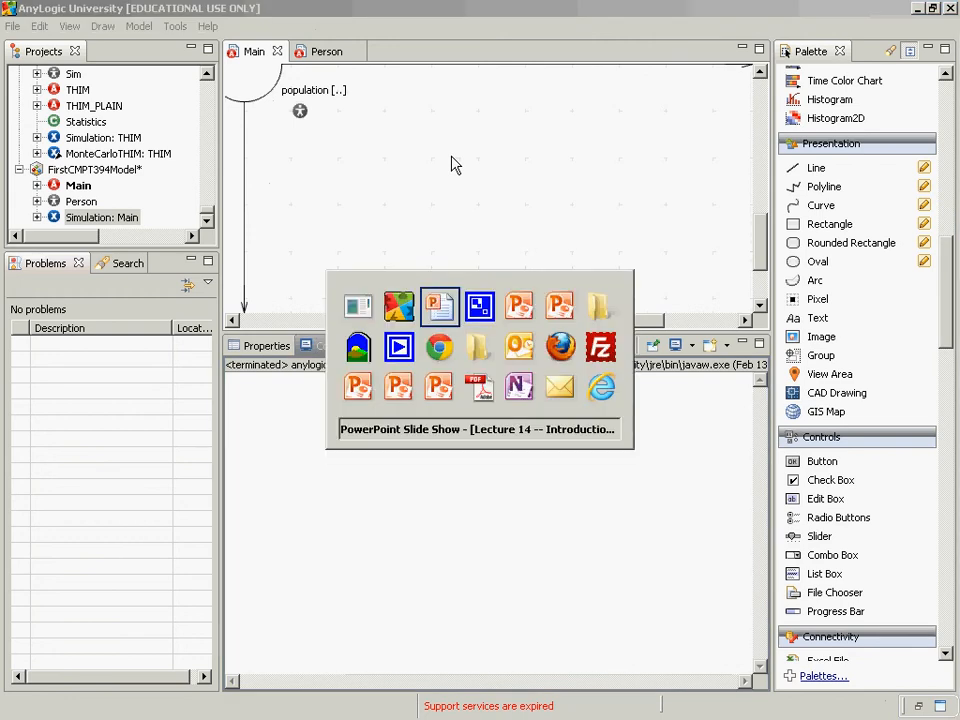
key("Page_Up")
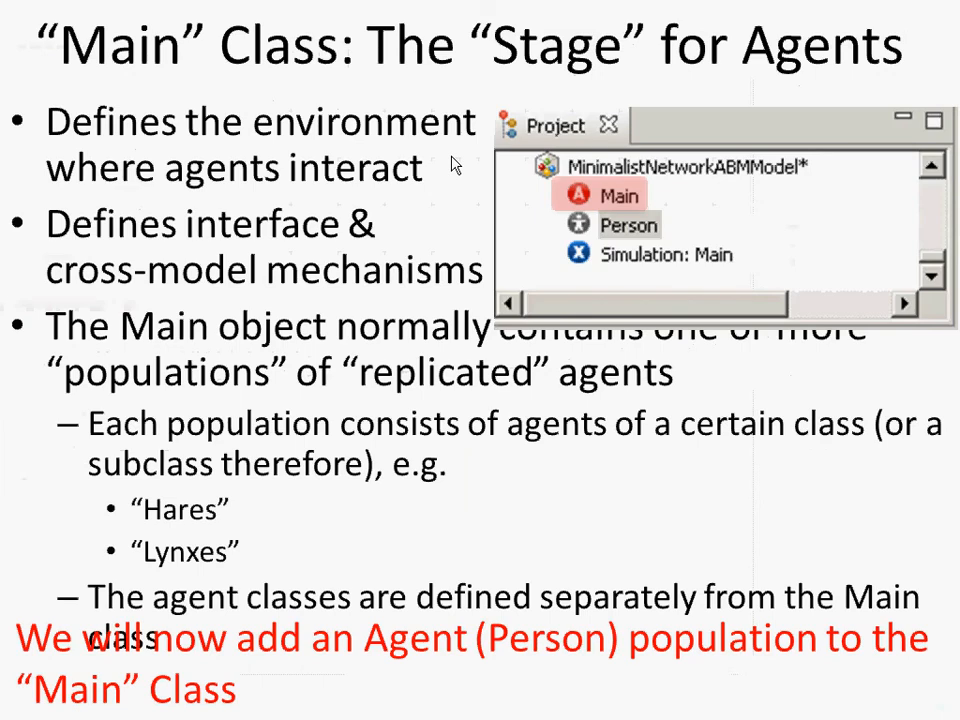
key("Page_Down")
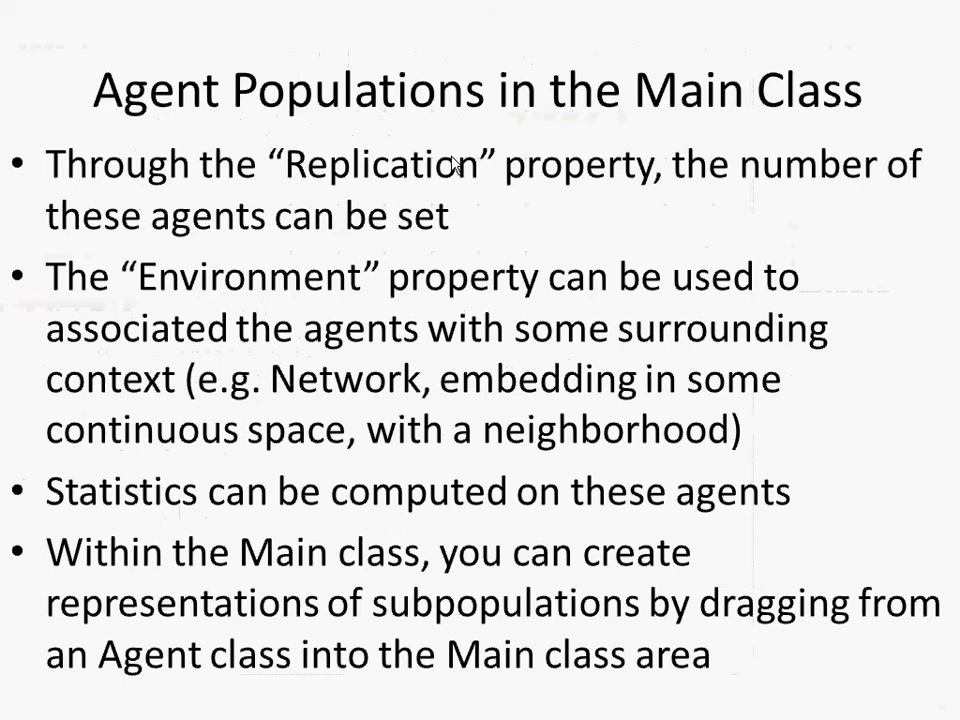
key("Page_Down")
key("Page_Down")
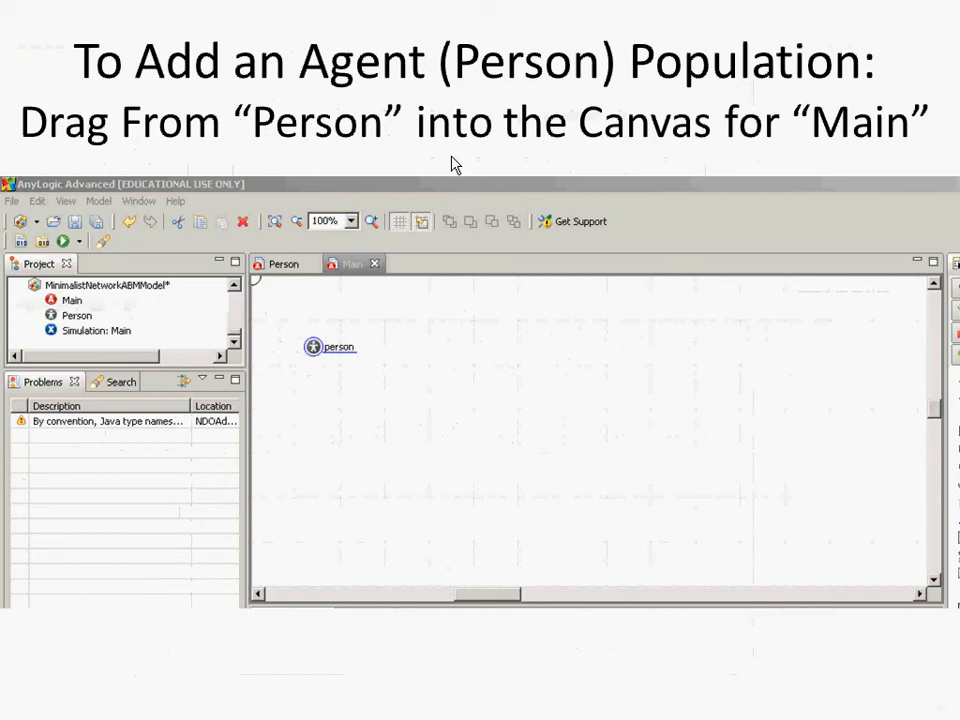
key("Page_Down")
key("Page_Down")
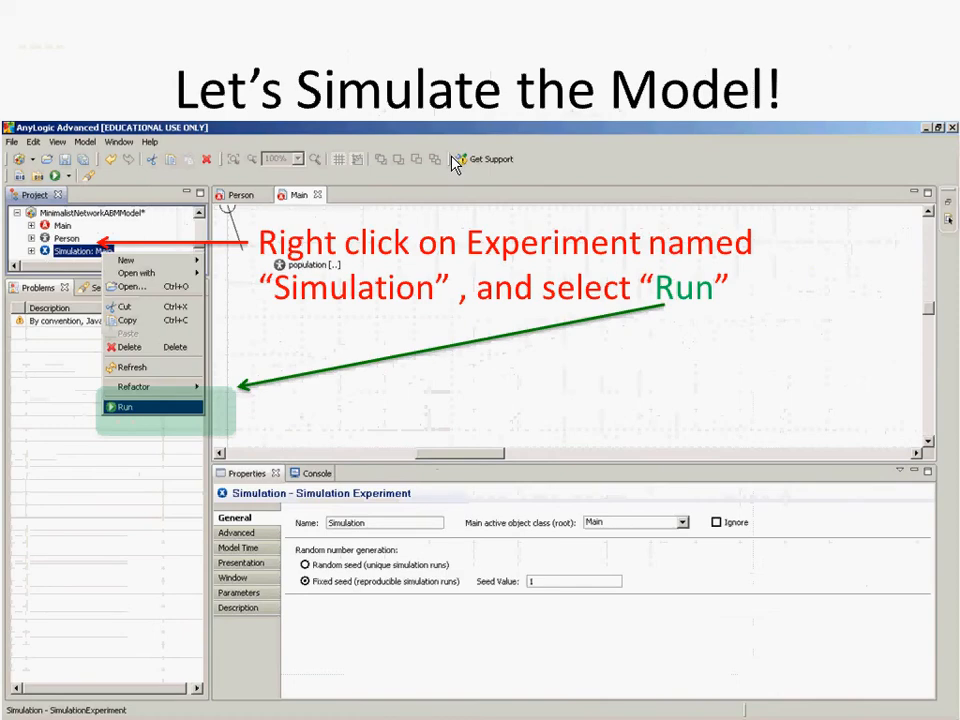
key("Page_Down")
key("Page_Down")
key("Page_Down")
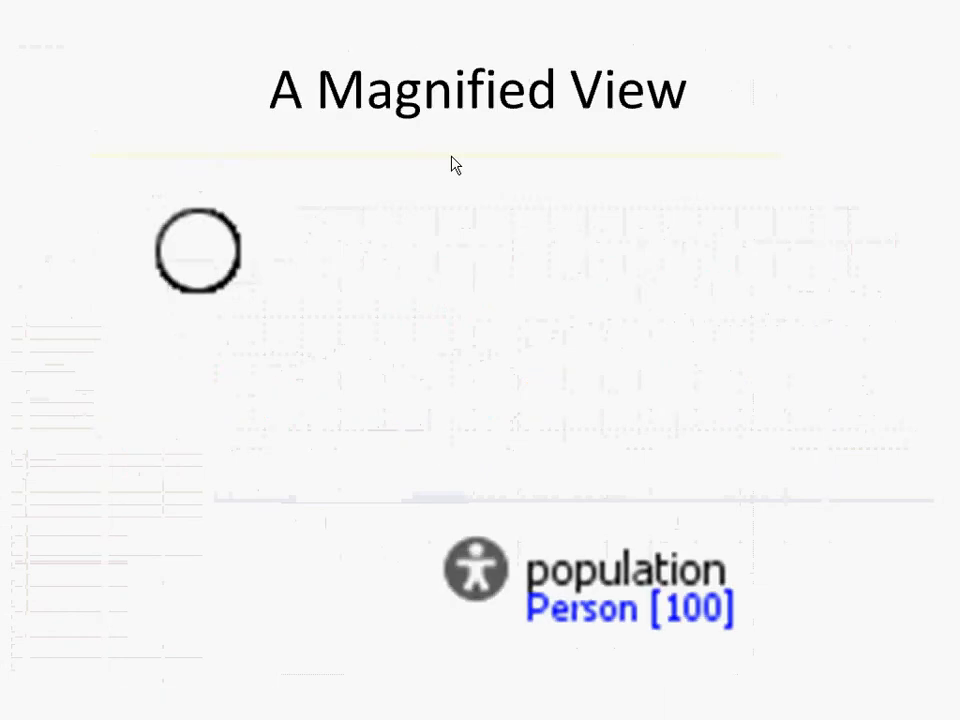
key("Page_Down")
key("Page_Down")
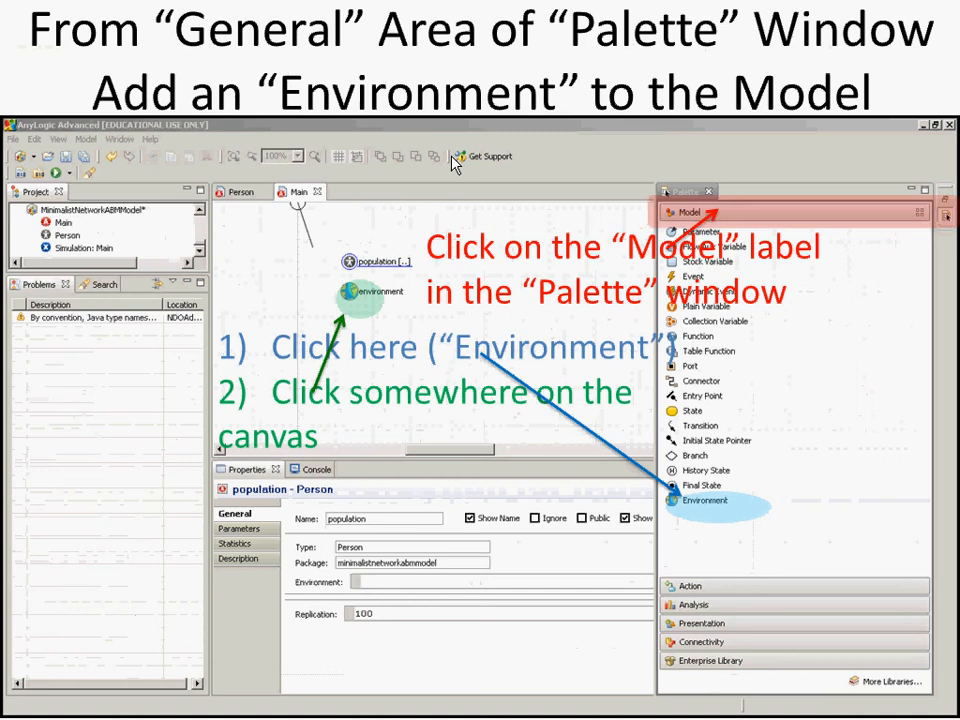
key("alt+Tab")
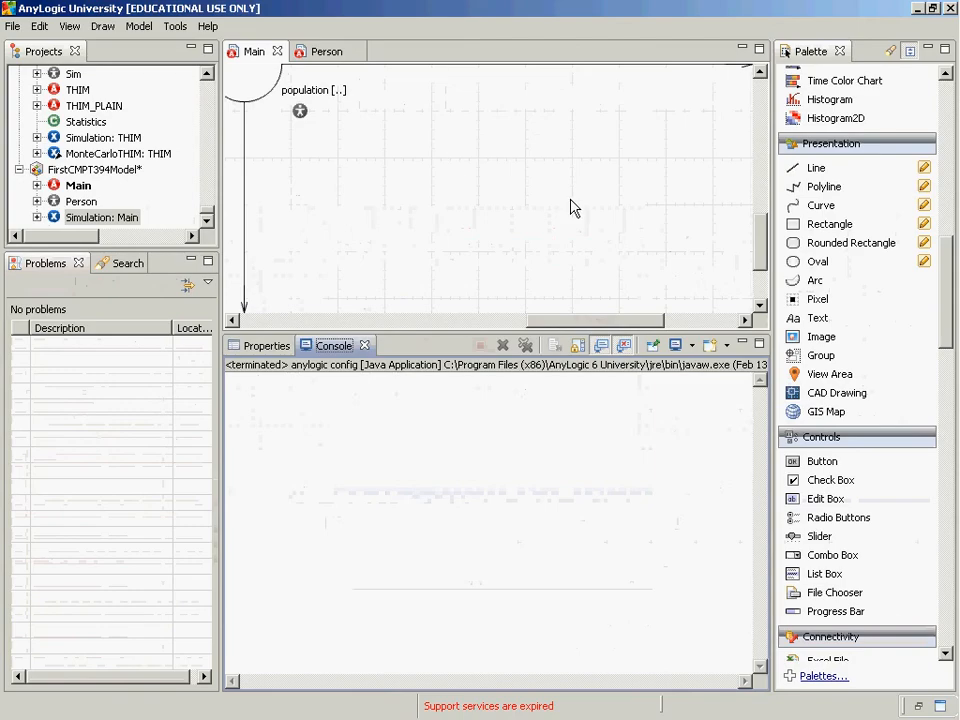
Add an Environment named environment to Main's canvas and align it directly below the population icon
left_click_drag(945, 274, 925, 93)
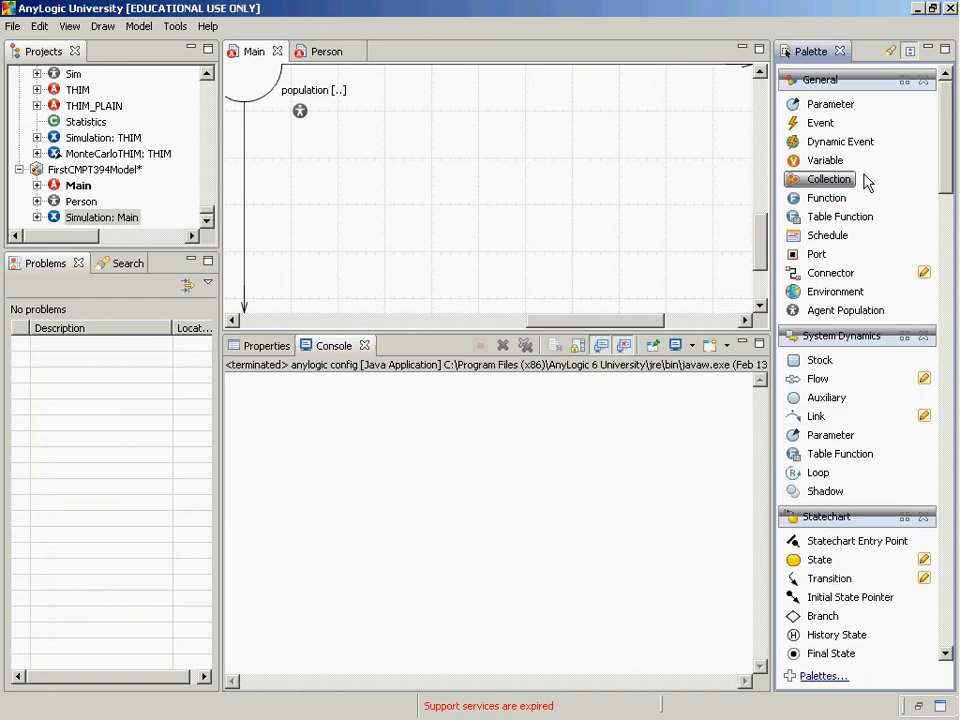
left_click_drag(843, 302, 310, 152)
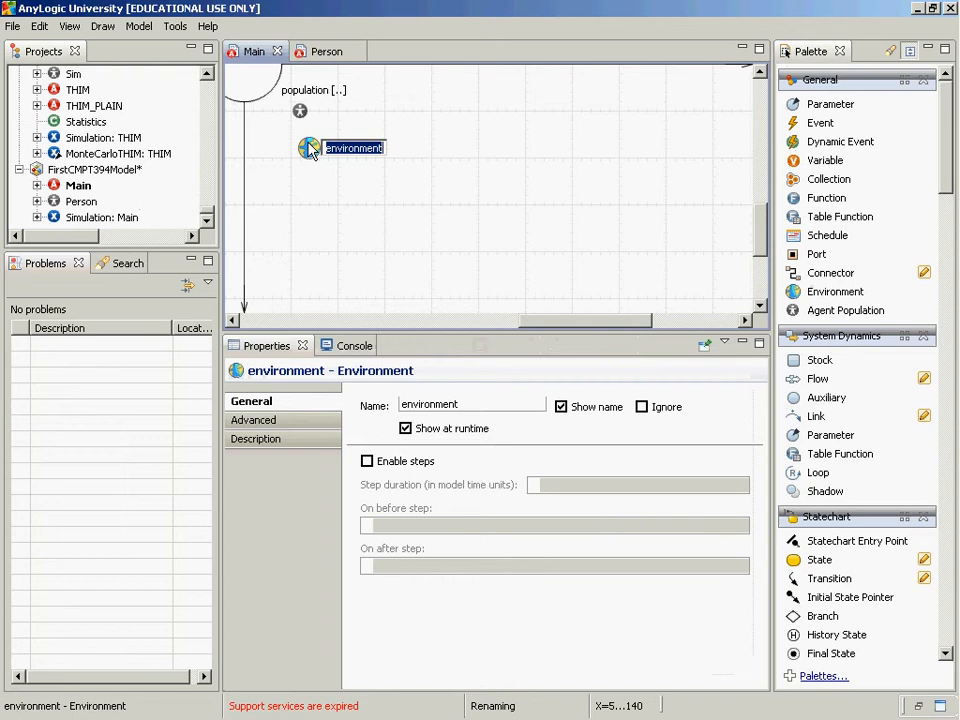
key("Return")
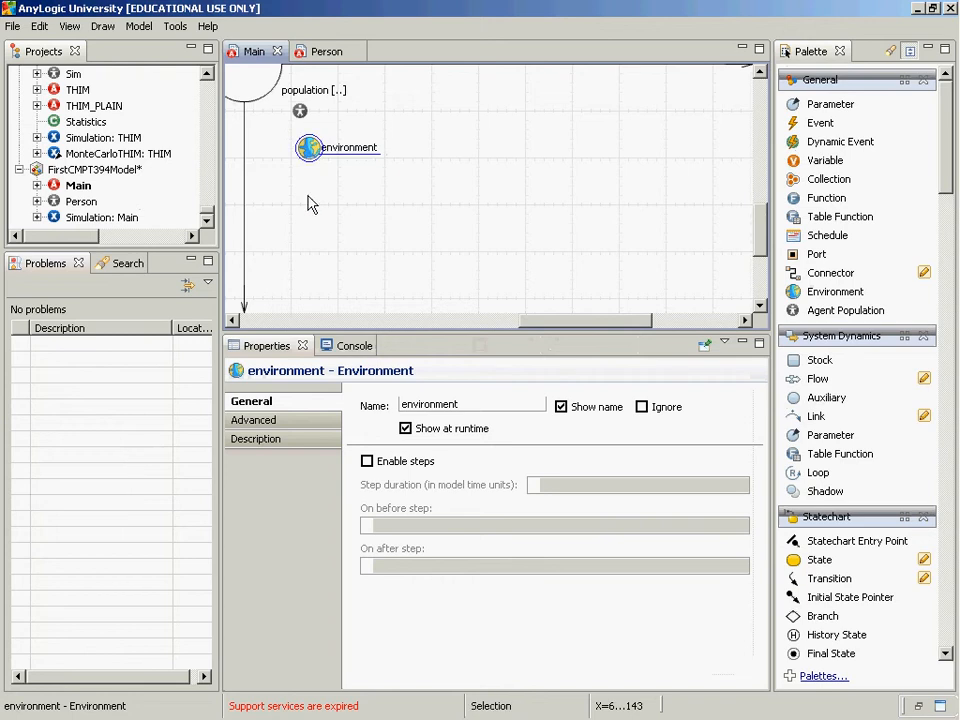
left_click_drag(317, 156, 296, 146)
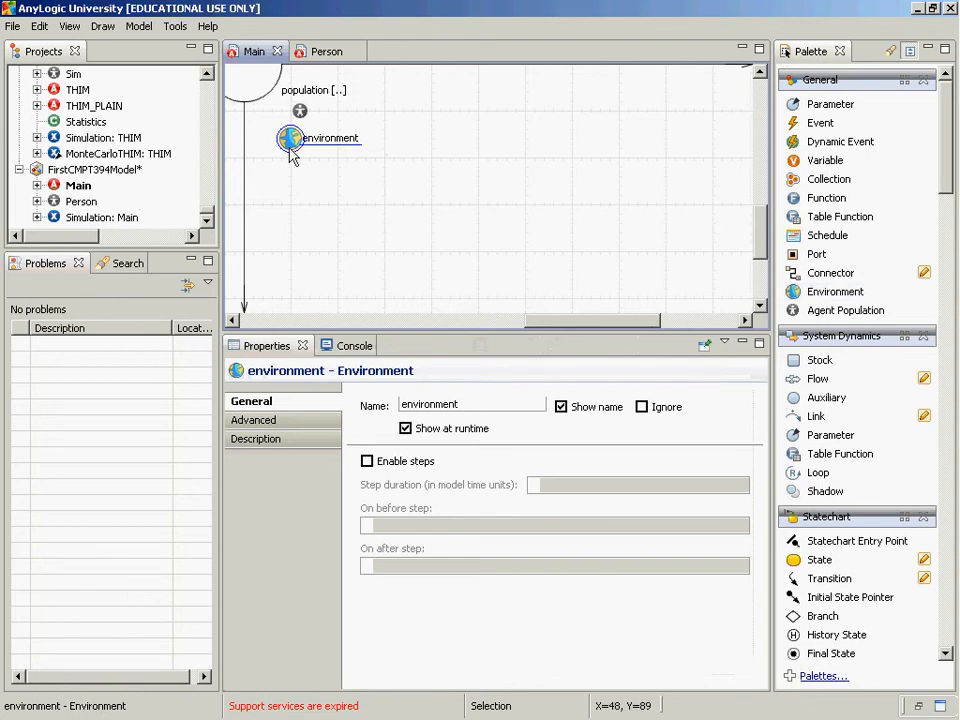
left_click_drag(290, 152, 300, 152)
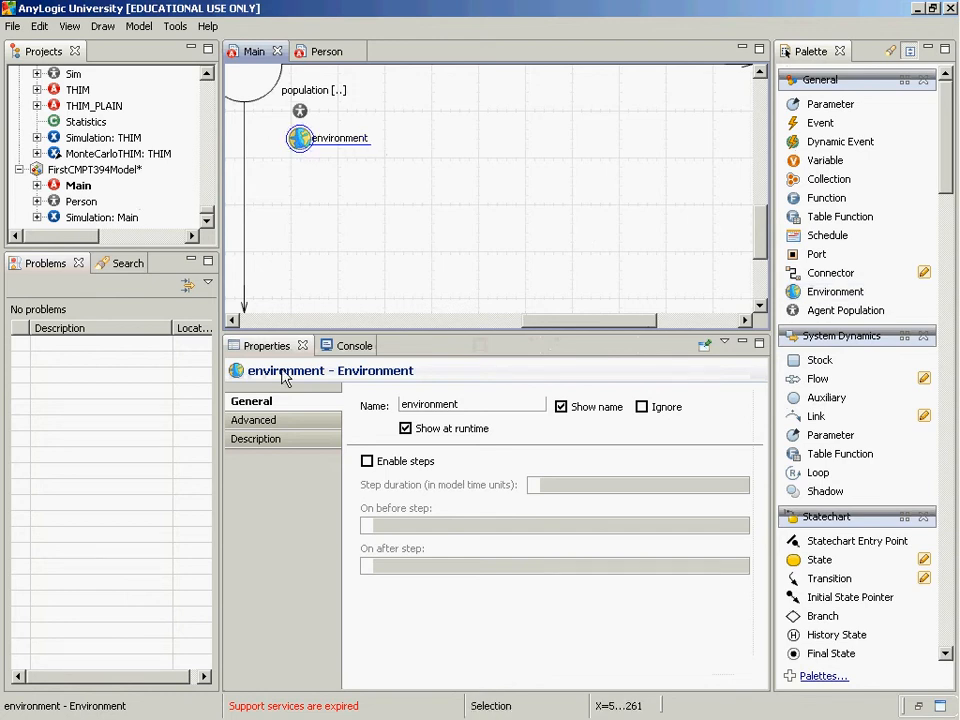
Look through the environment's advanced properties for space, layout and network type
left_click(272, 422)
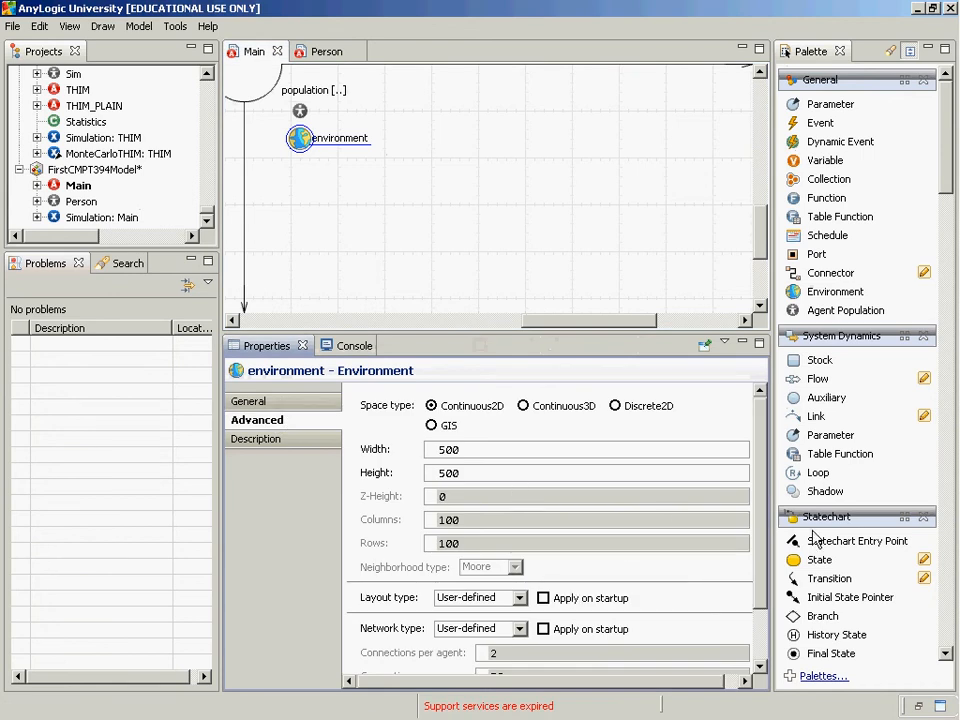
scroll(752, 580, "down", 3)
scroll(752, 592, "up", 3)
left_click(302, 141)
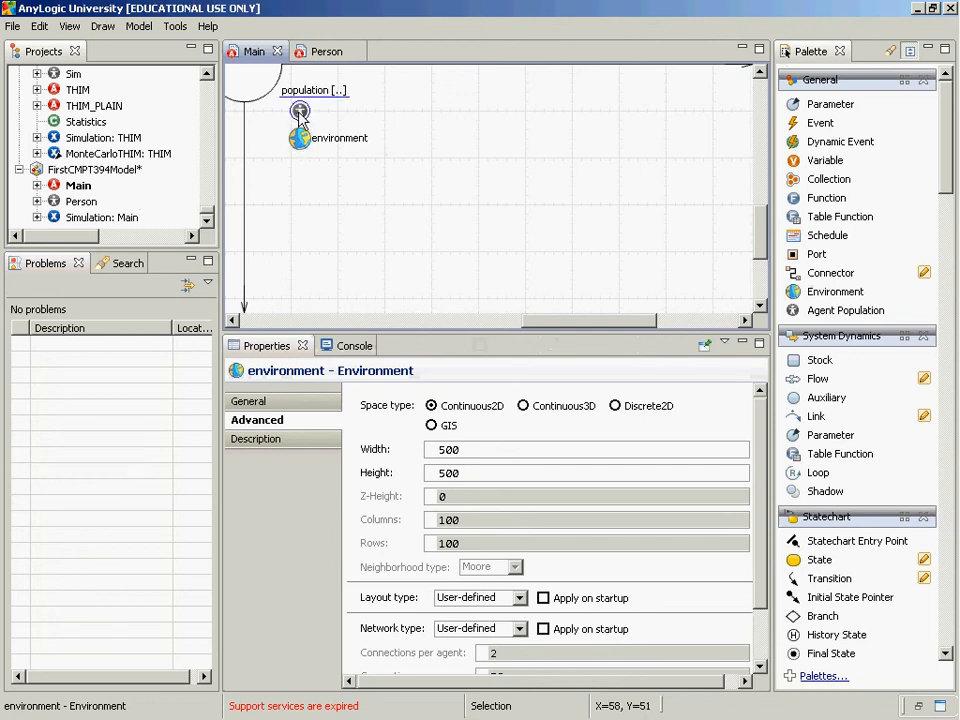
Assign environment as the Environment of the population object in Main
left_click(300, 112)
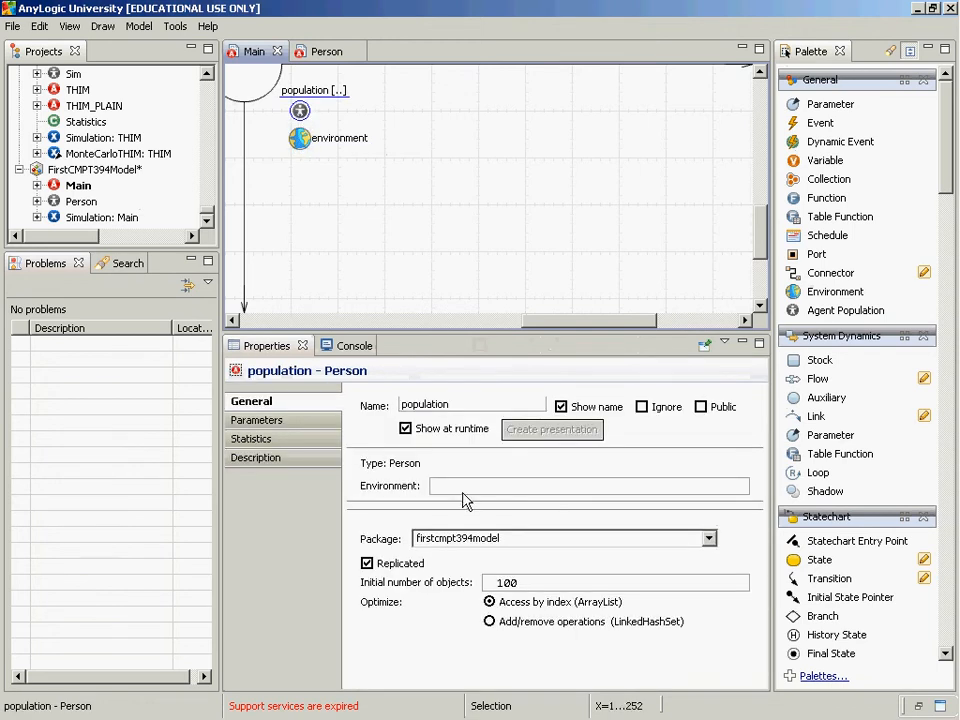
left_click(454, 488)
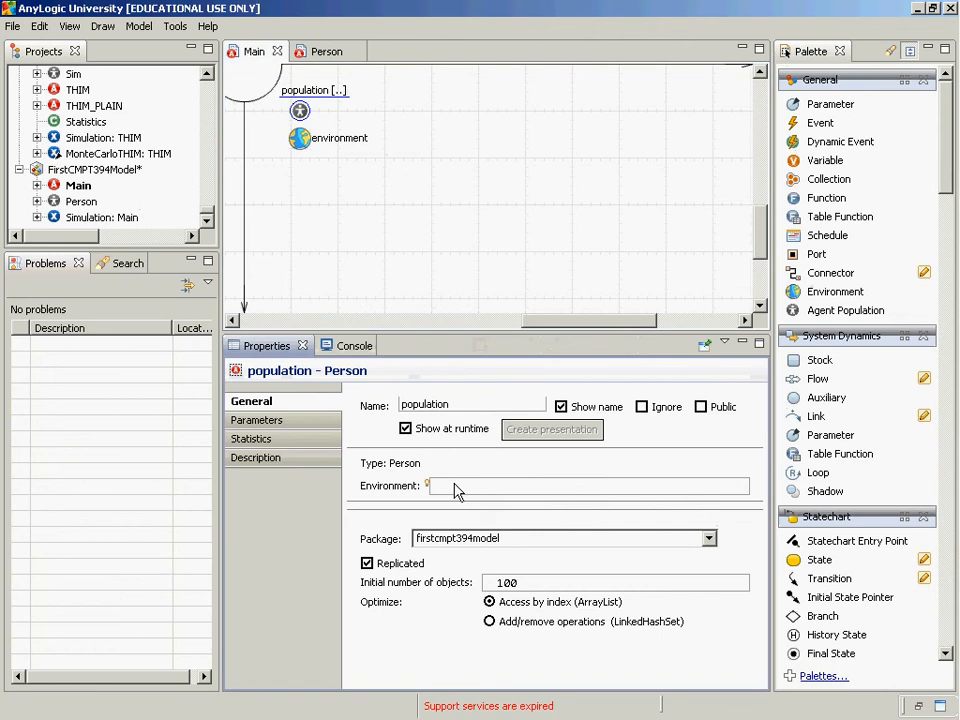
type("environment")
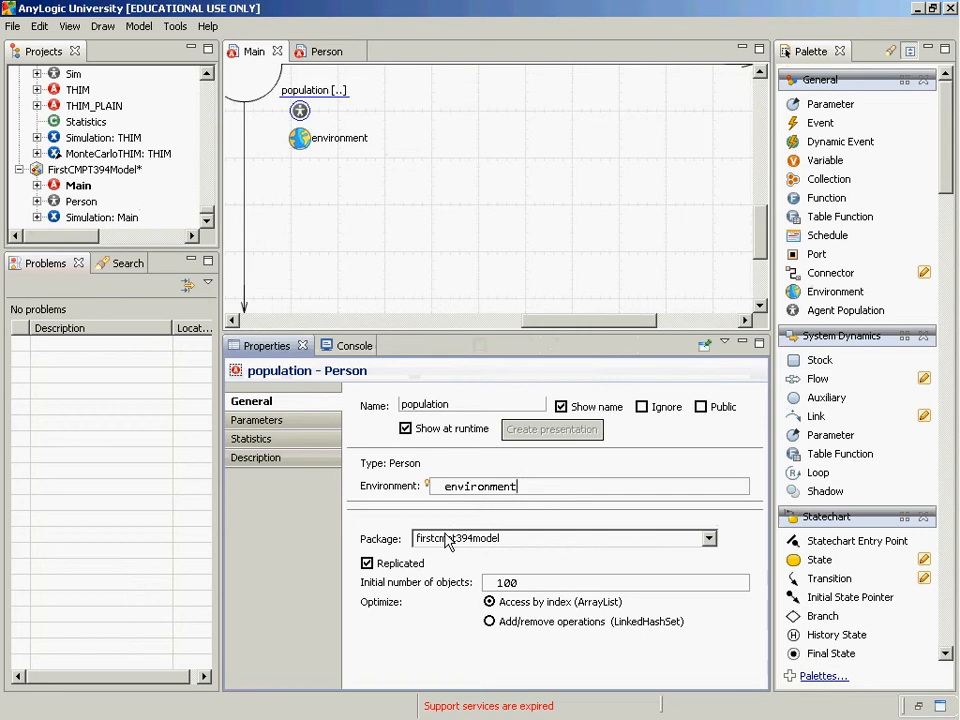
mouse_move(428, 486)
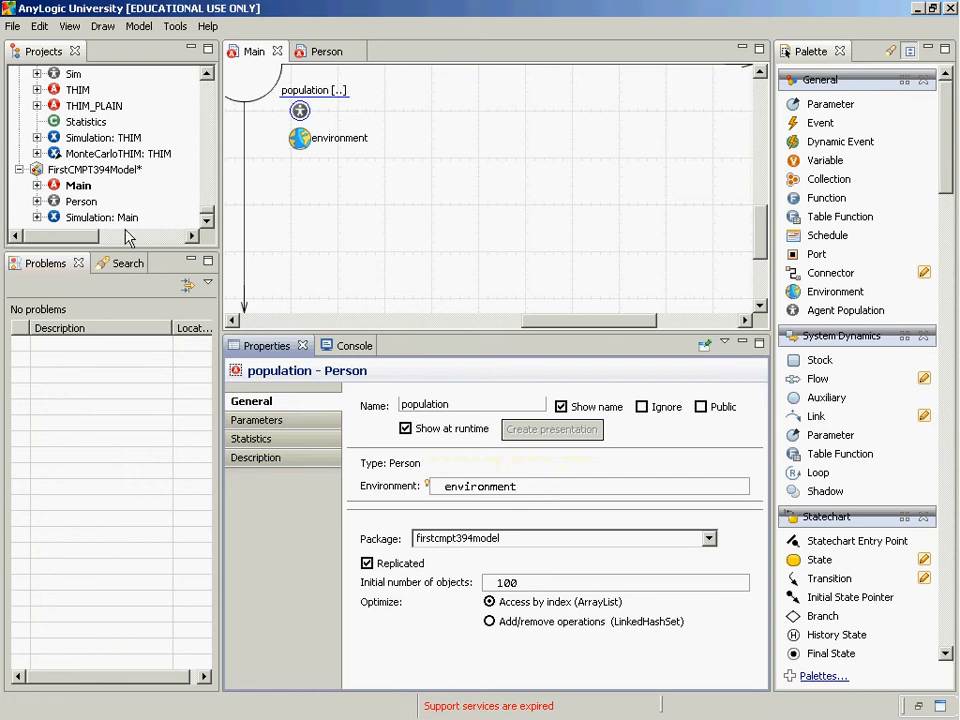
Run the Simulation experiment again in Main view to examine how the agents' ovals are laid out in the environment
left_click(80, 220)
right_click(86, 220)
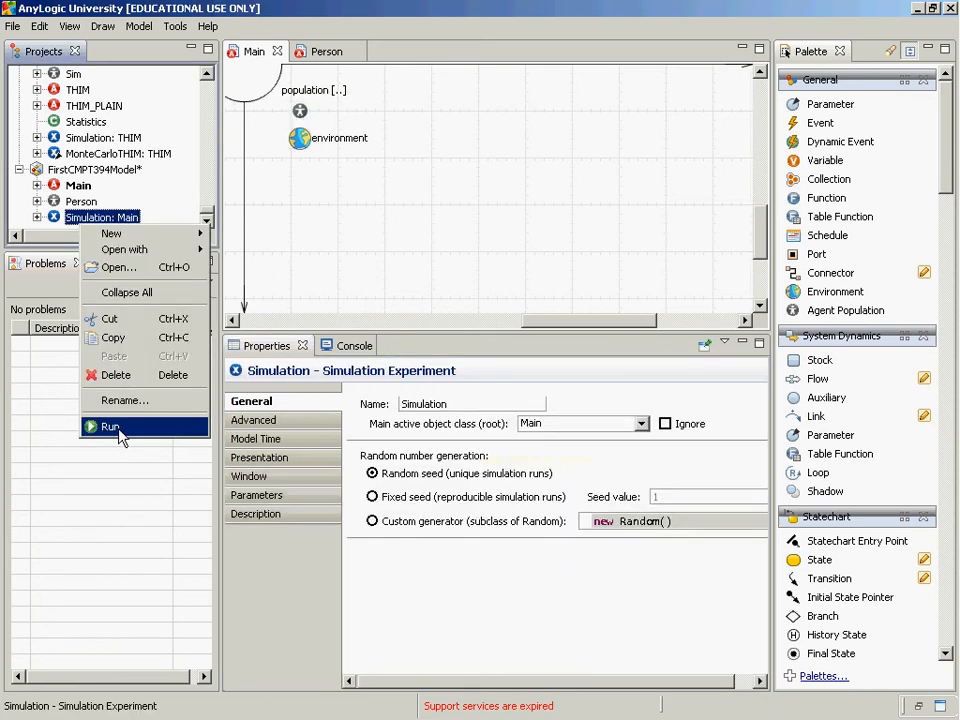
left_click(120, 428)
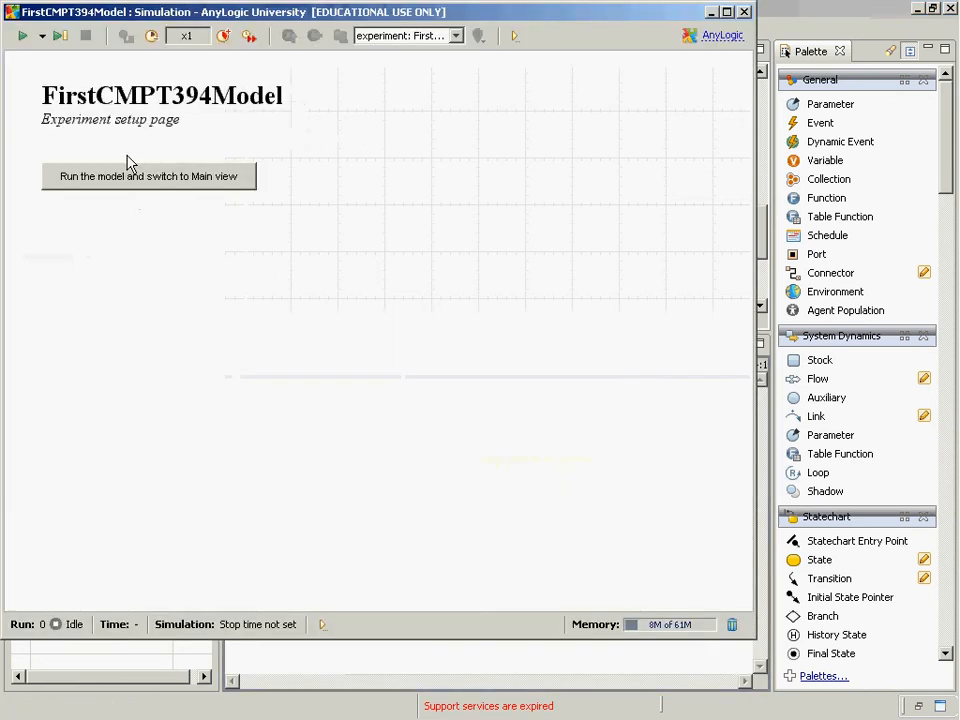
left_click(229, 183)
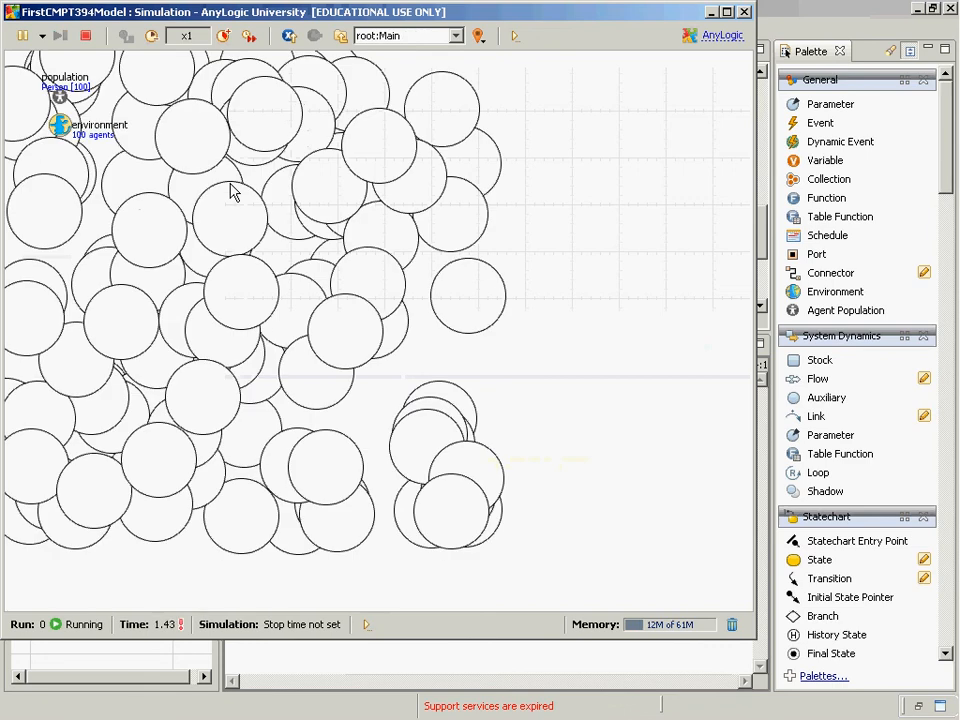
Examine the statecharts and ovals of individual agents from population[0] to population[8] in the running simulation, and close it
left_click(388, 38)
left_click(410, 68)
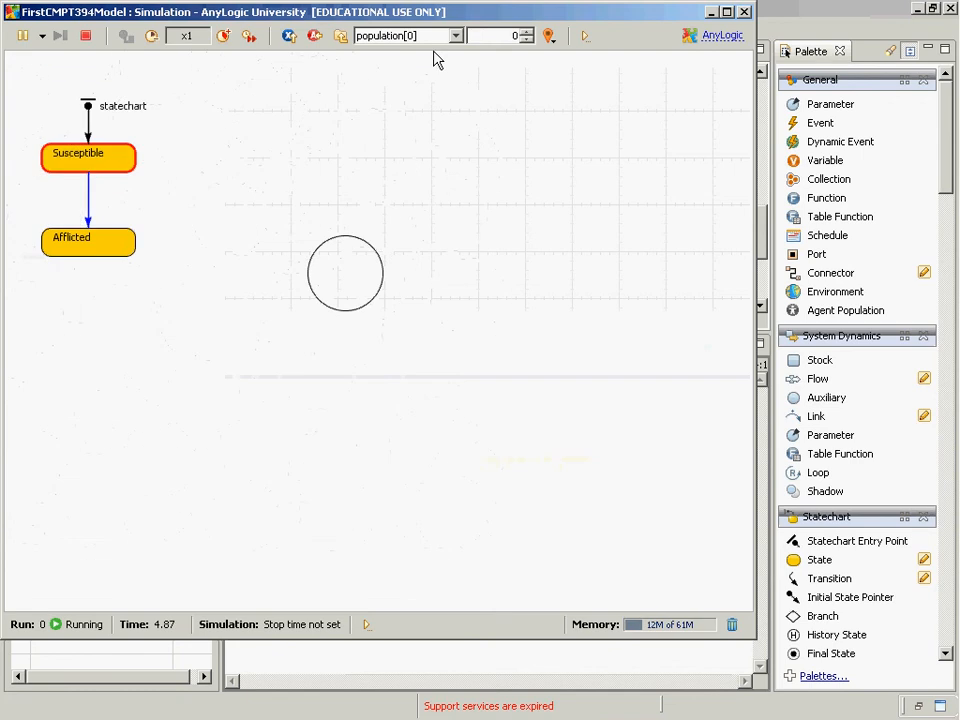
left_click(526, 33)
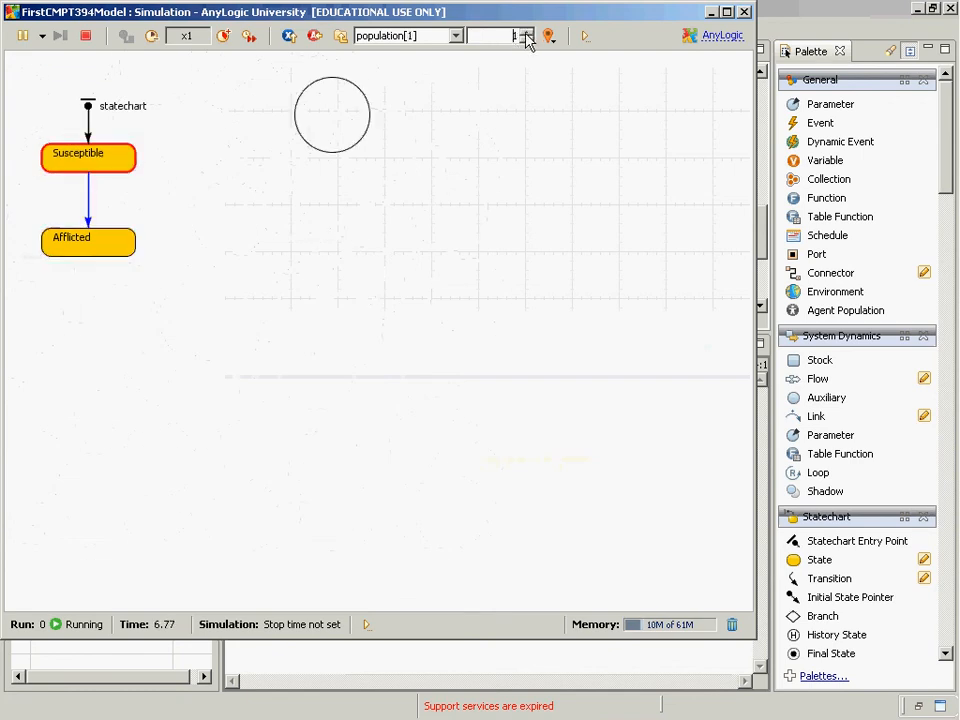
left_click(526, 33)
left_click(526, 33)
left_click(526, 33)
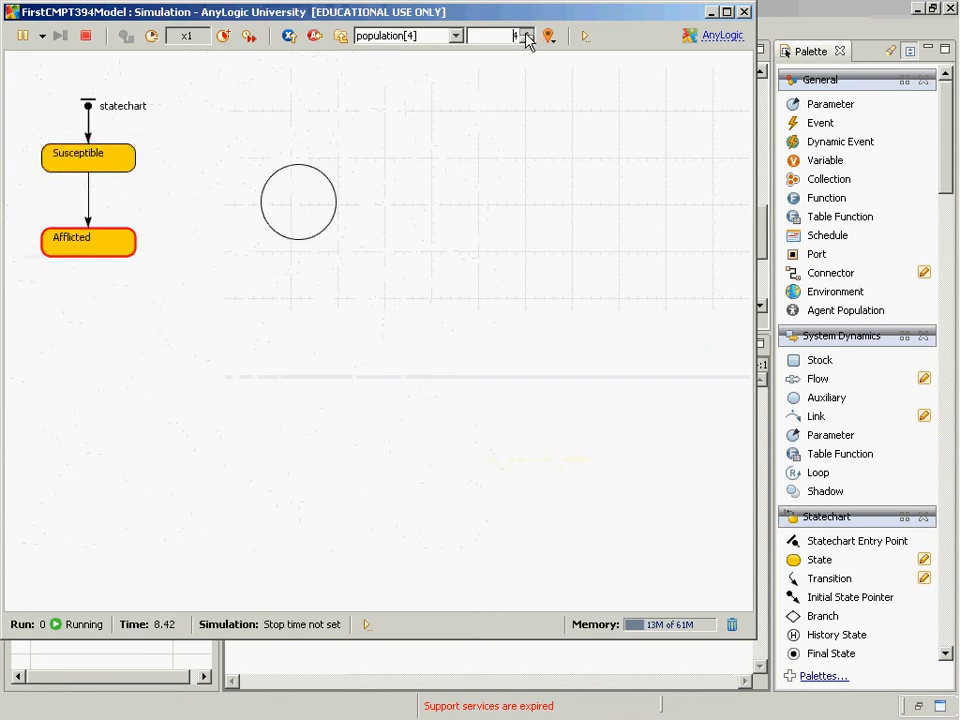
left_click(526, 33)
left_click(526, 33)
left_click(526, 33)
left_click(526, 33)
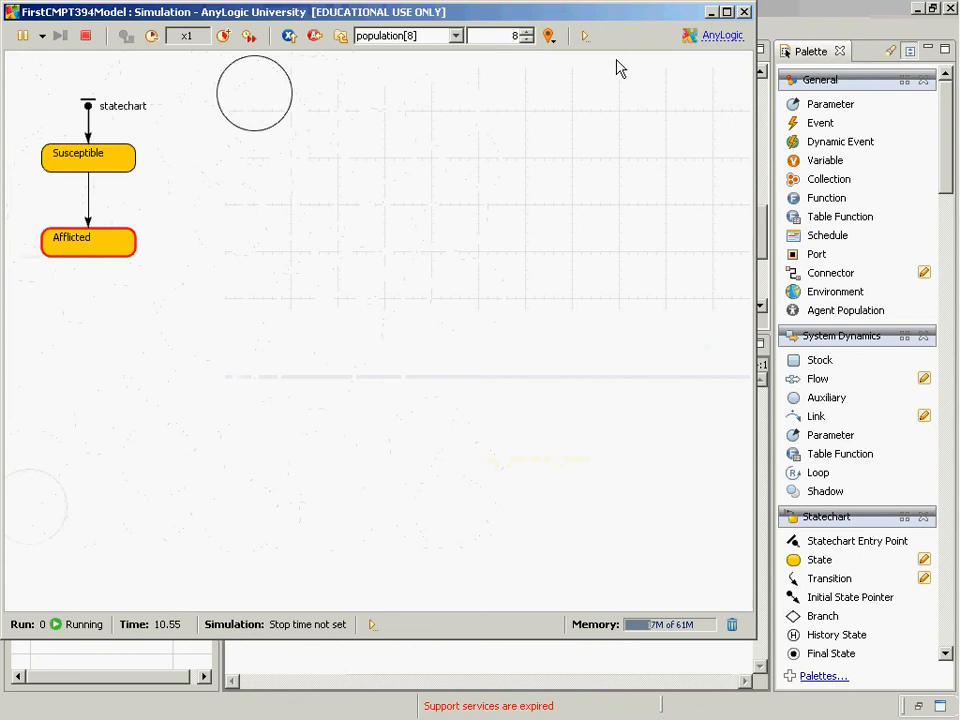
left_click(745, 12)
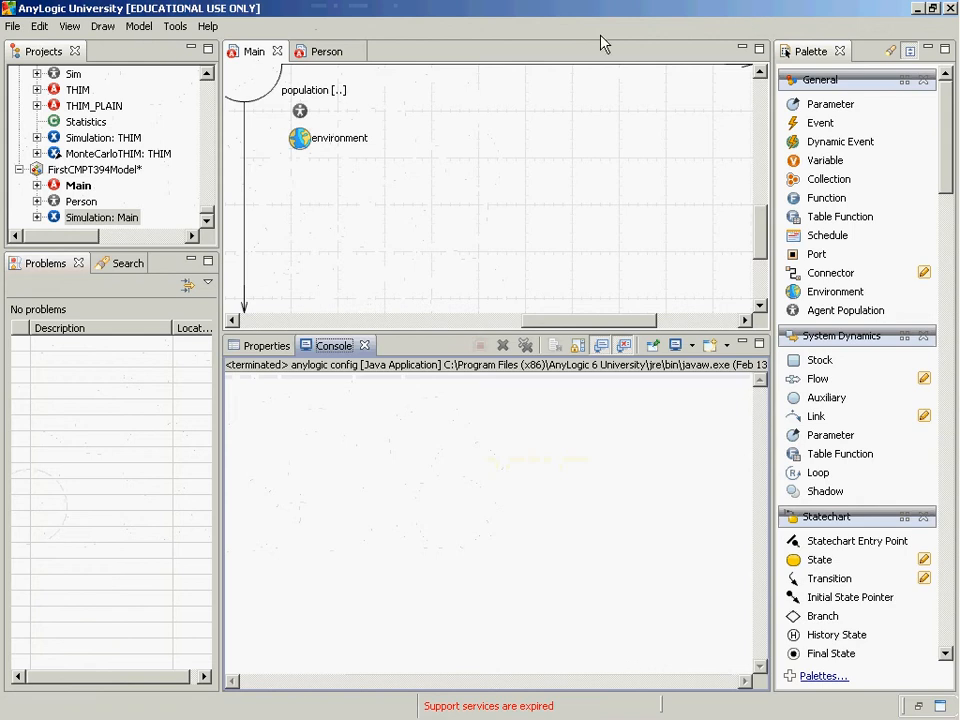
Set the layout type of the environment in Main to Arranged
left_click(307, 146)
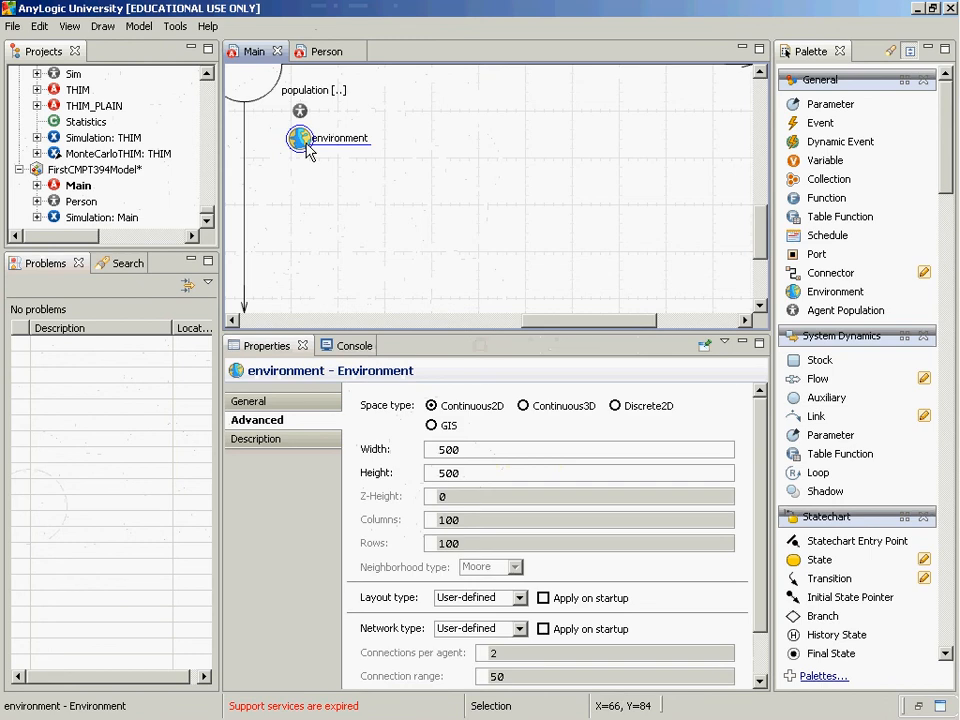
left_click(519, 597)
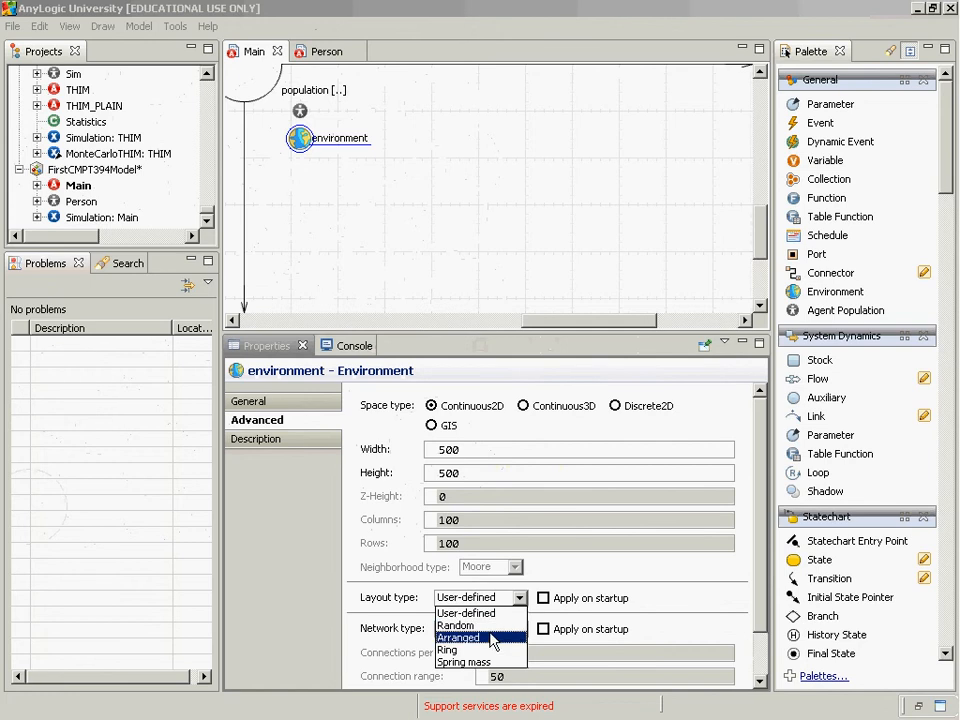
left_click(489, 637)
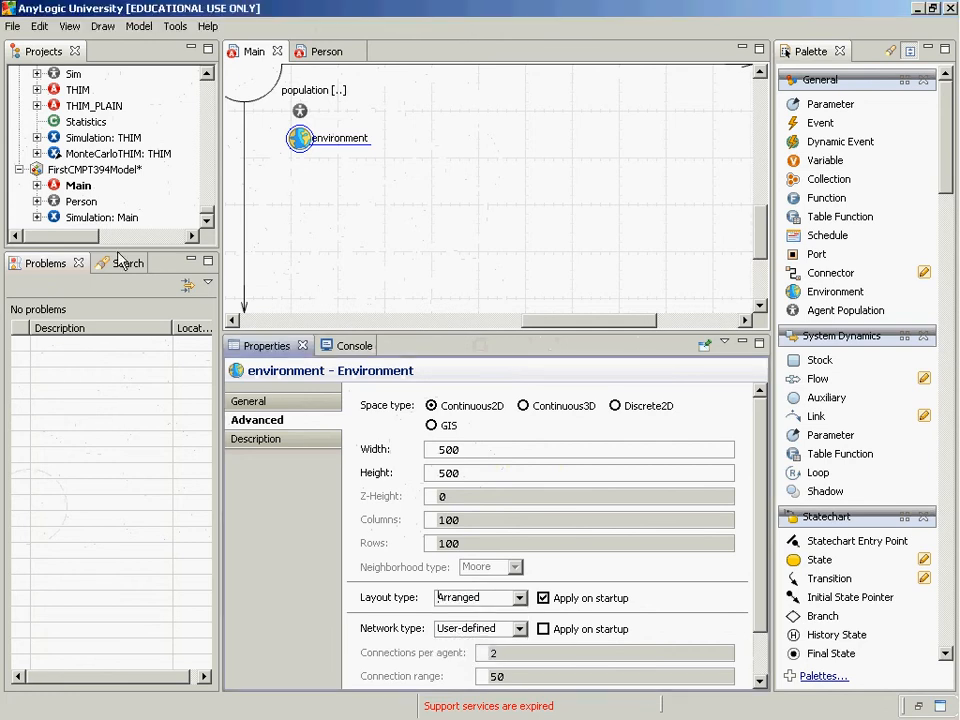
Run the Simulation experiment in Main view to examine the Arranged layout of the agents, and close it
right_click(95, 216)
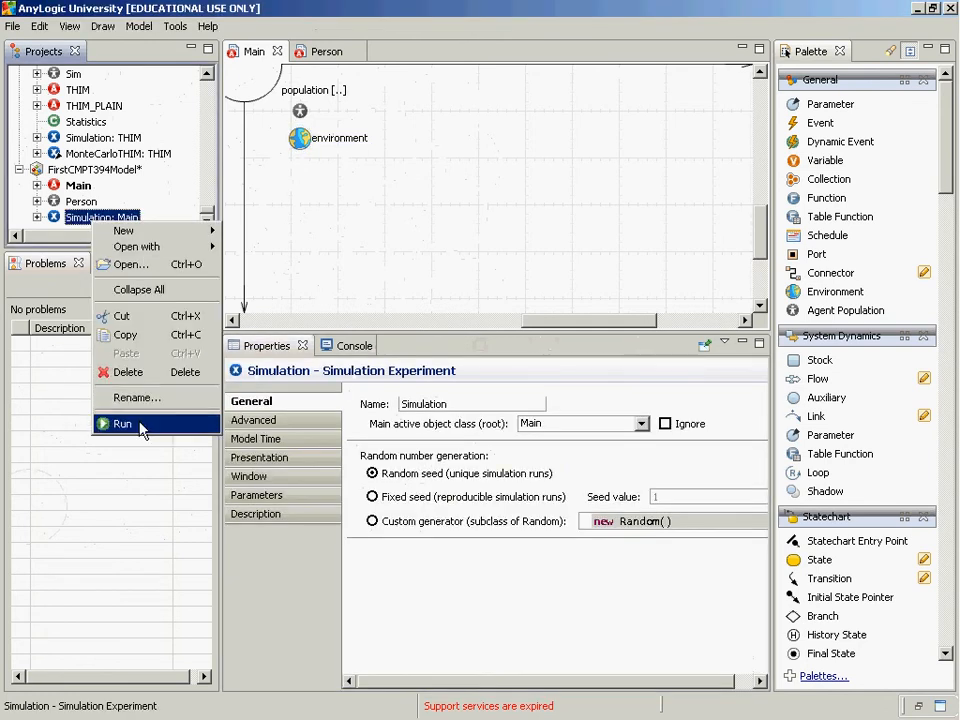
left_click(142, 425)
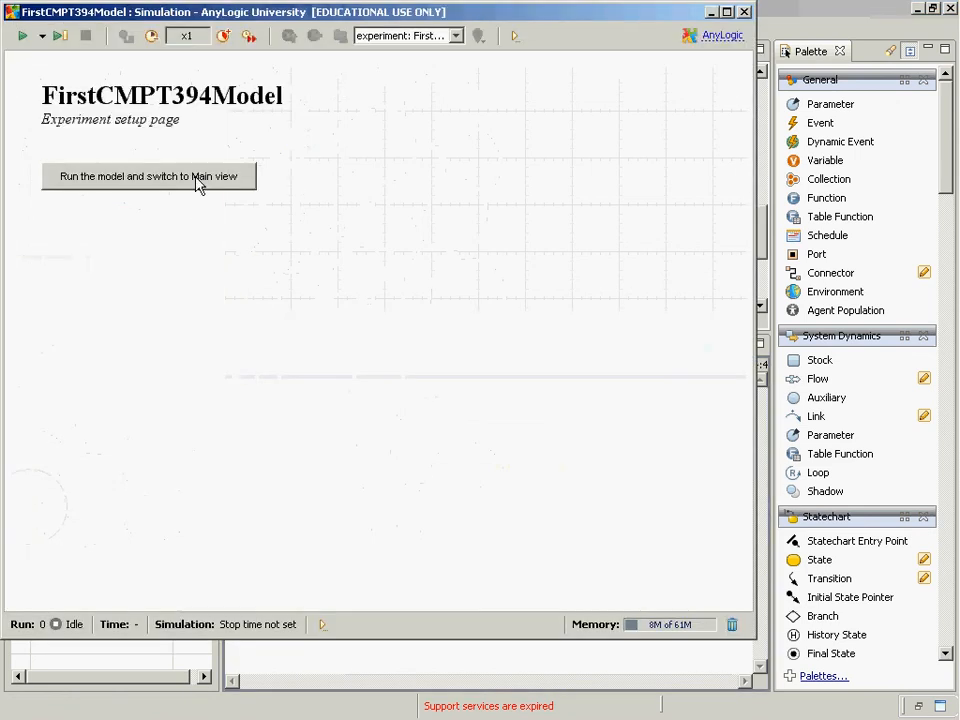
left_click(197, 181)
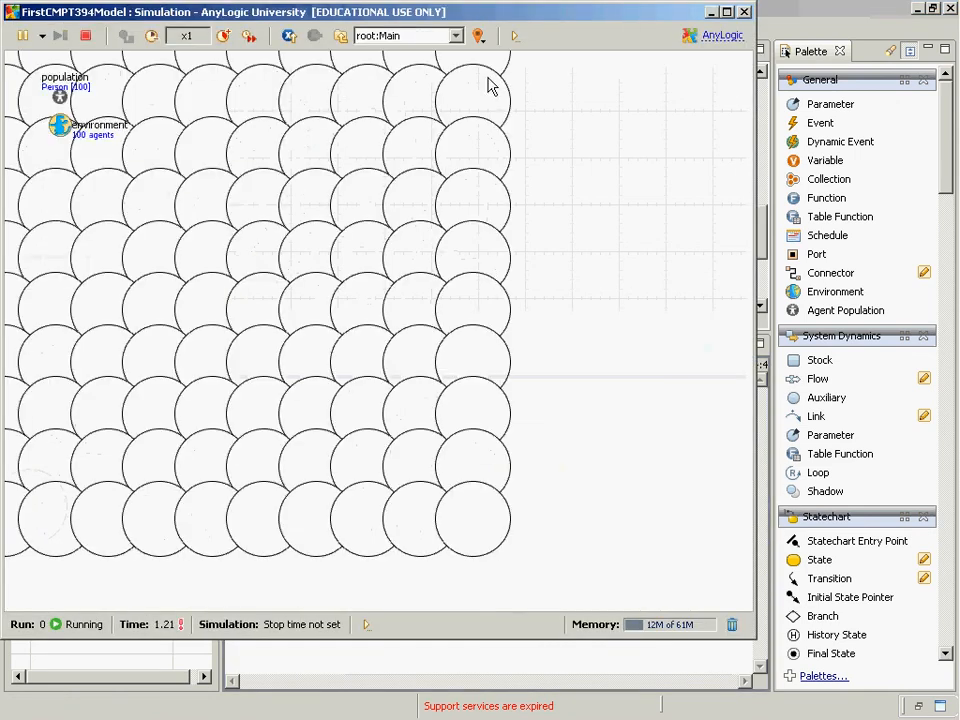
left_click(748, 12)
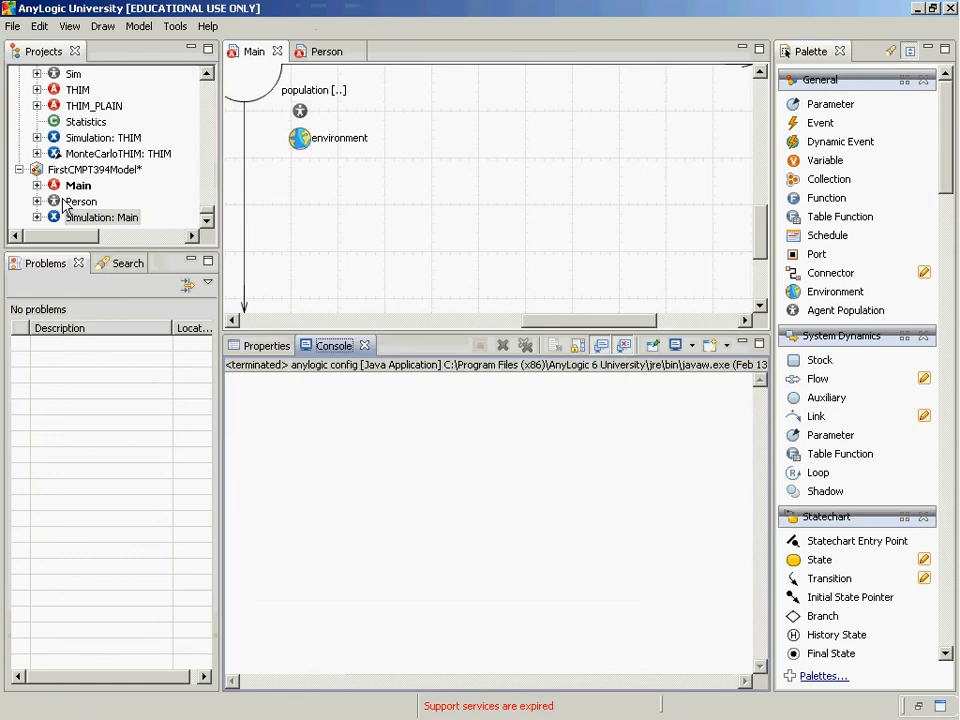
Change the environment's layout type to Ring
left_click(80, 202)
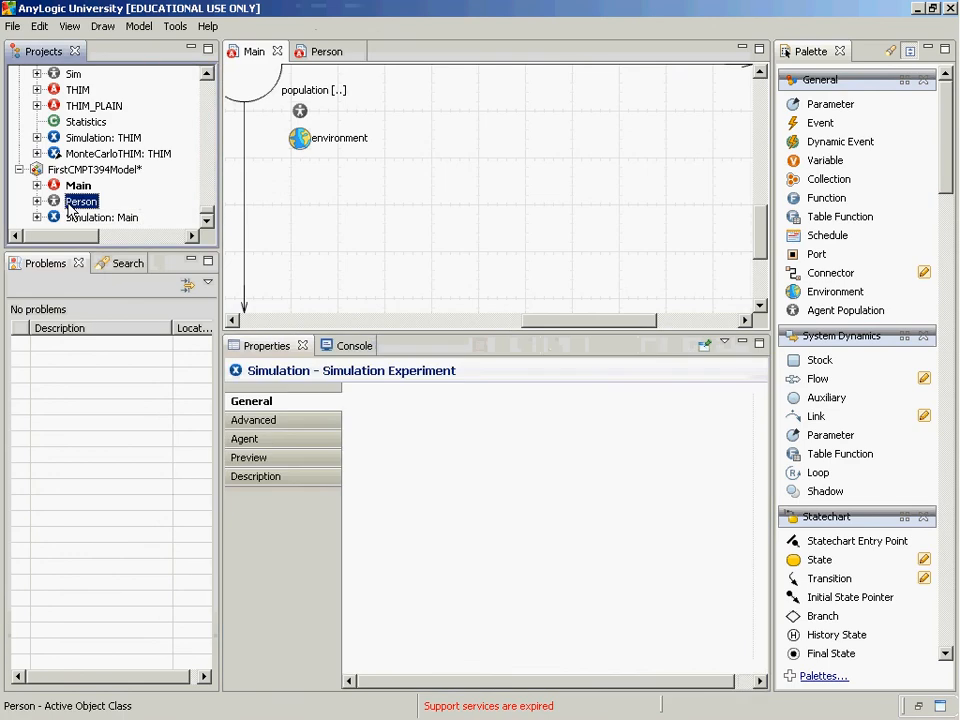
left_click(305, 145)
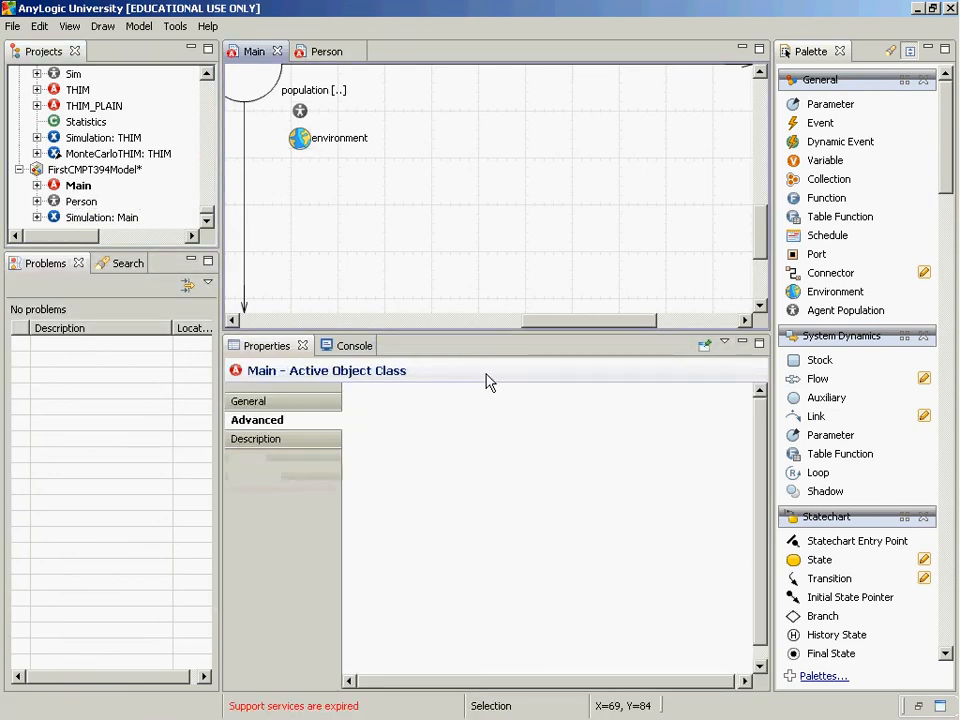
scroll(420, 505, "down", 1)
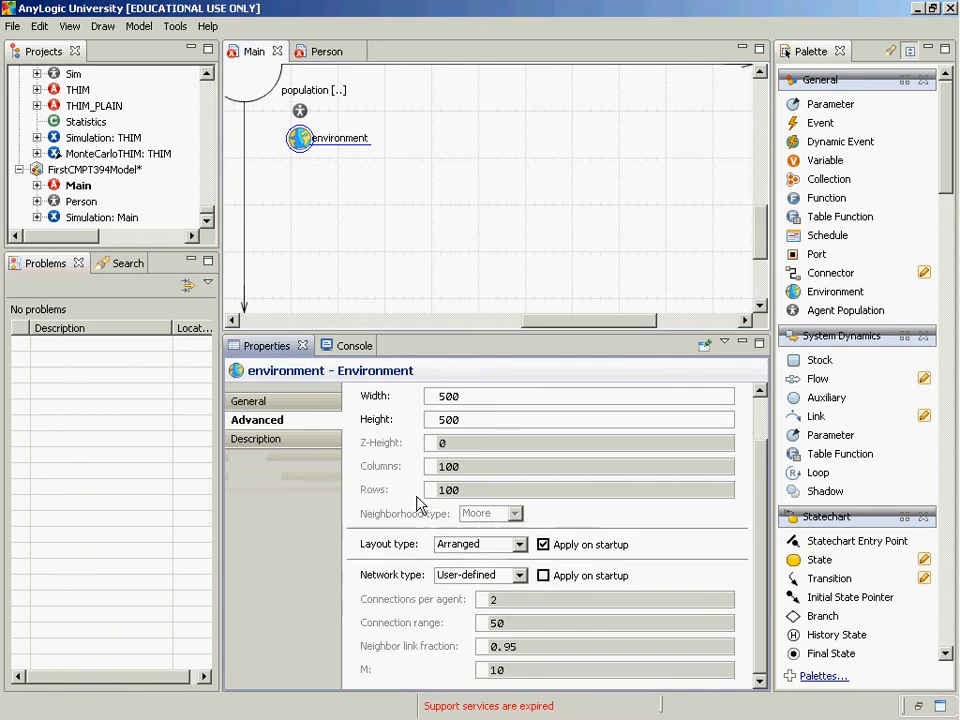
left_click(519, 546)
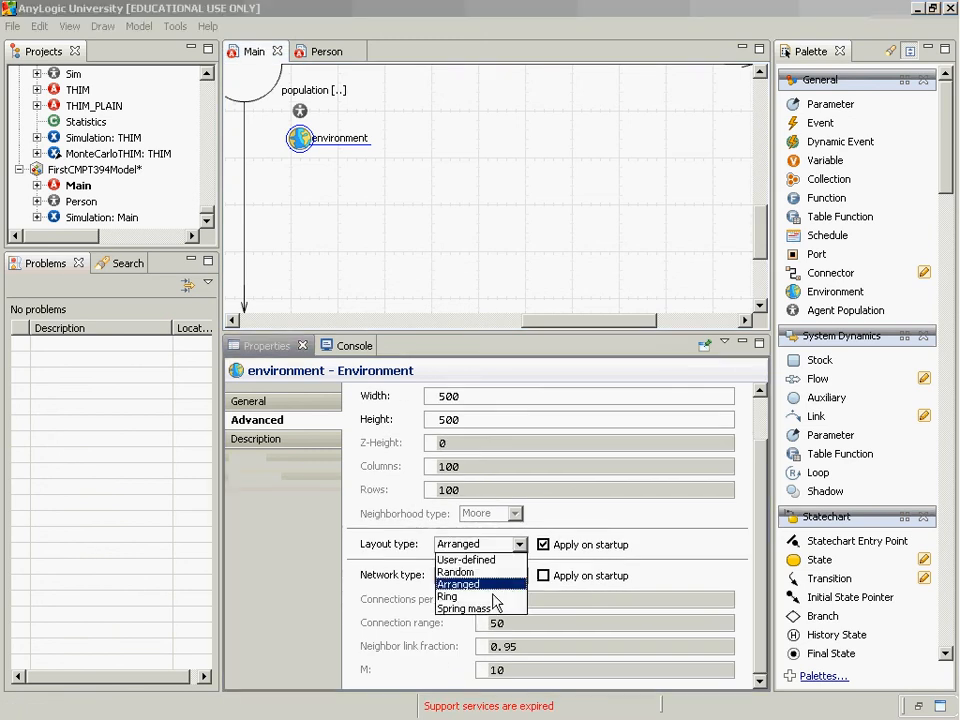
left_click(476, 599)
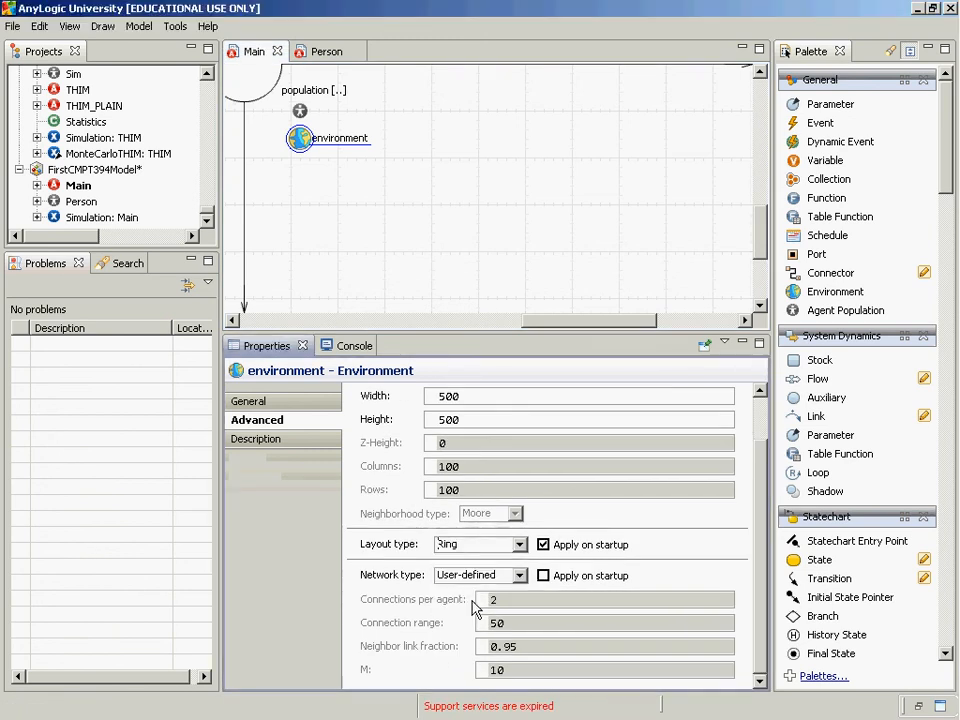
Run the Simulation experiment in Main view to examine the Ring layout of the agents, and close it
right_click(89, 217)
left_click(117, 415)
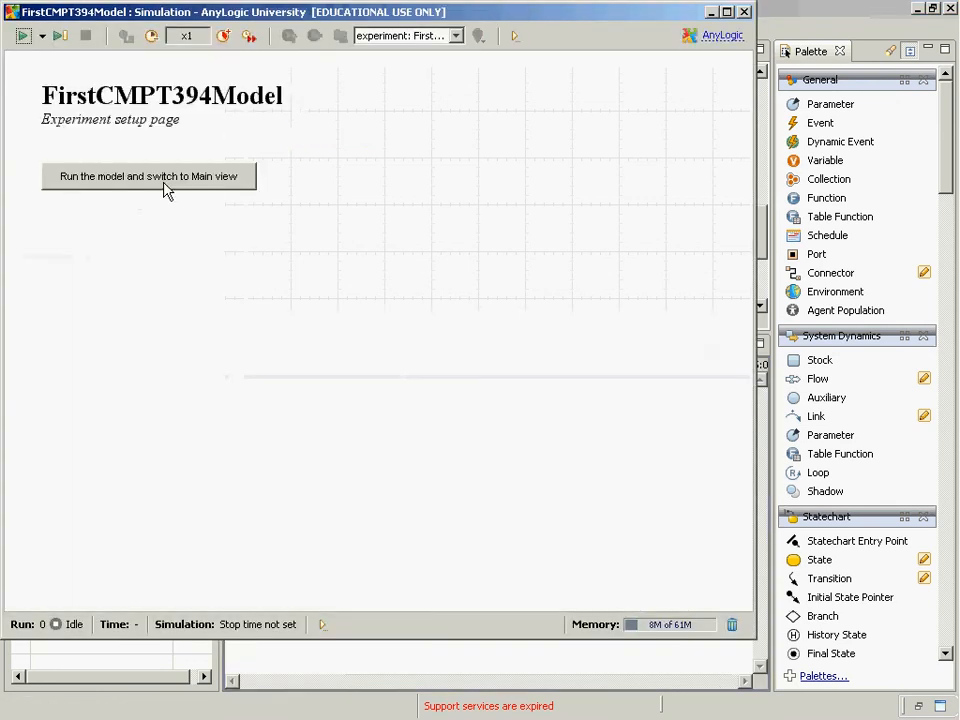
left_click(165, 188)
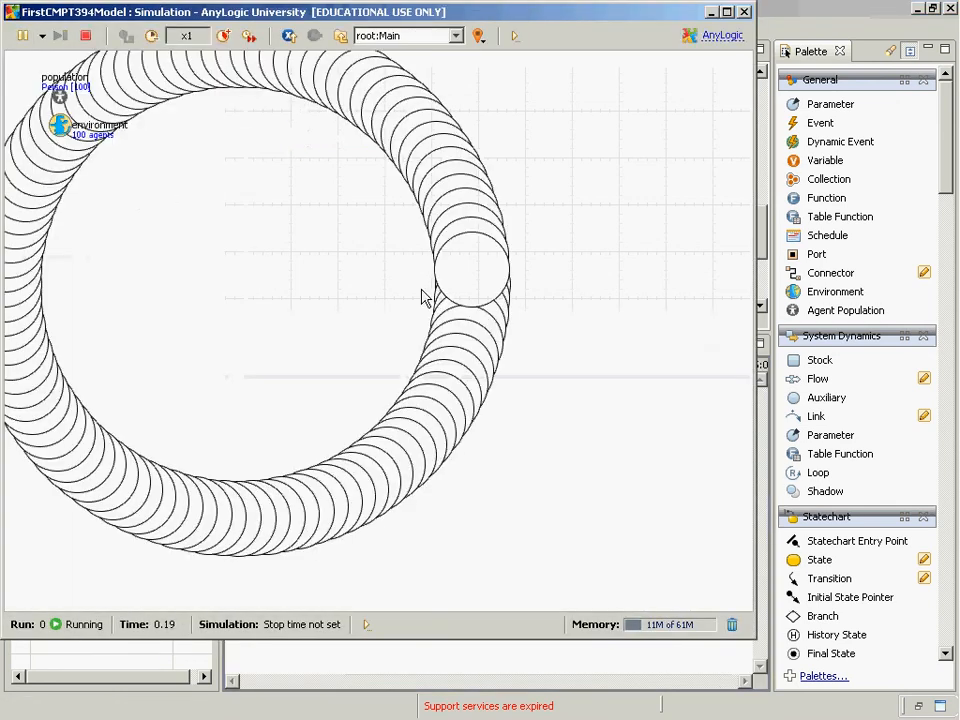
left_click(744, 11)
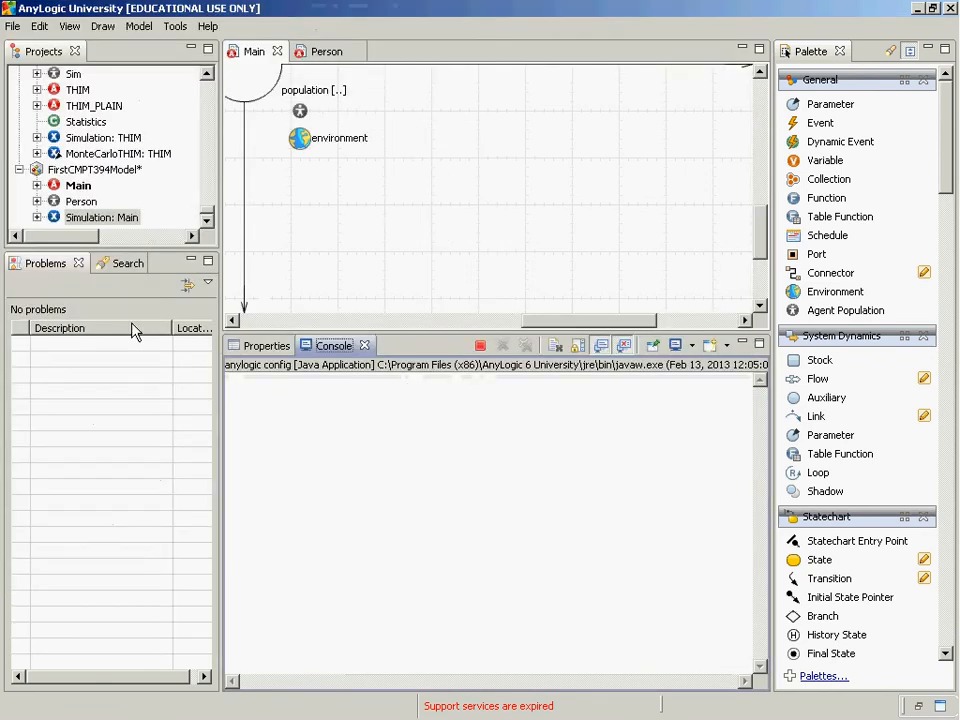
Set both the network type and the layout type of the environment to User-defined
left_click(298, 140)
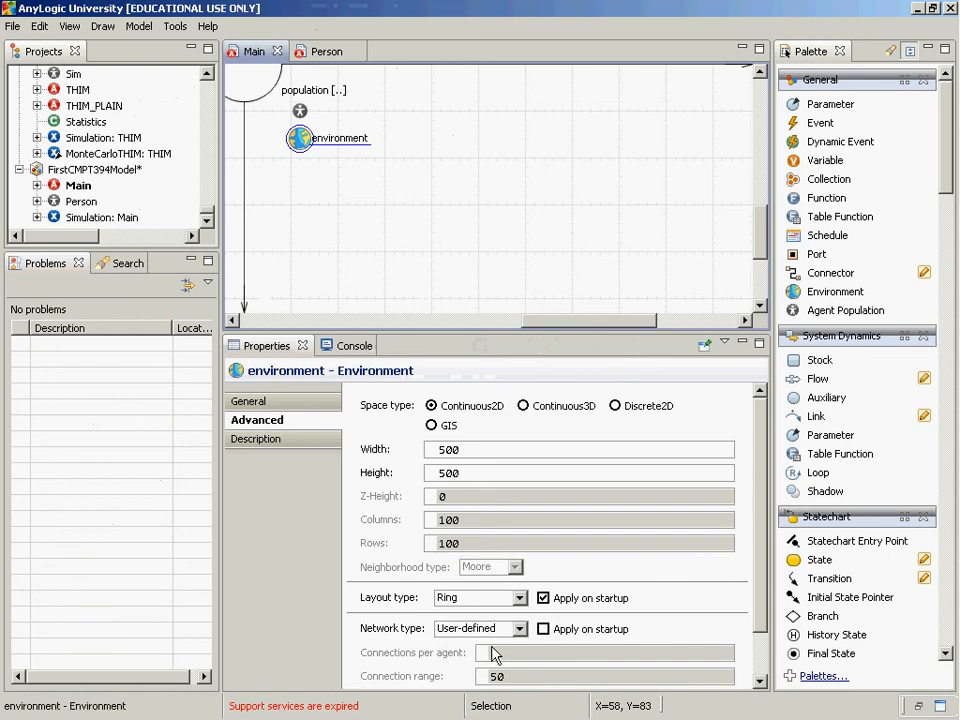
left_click(491, 632)
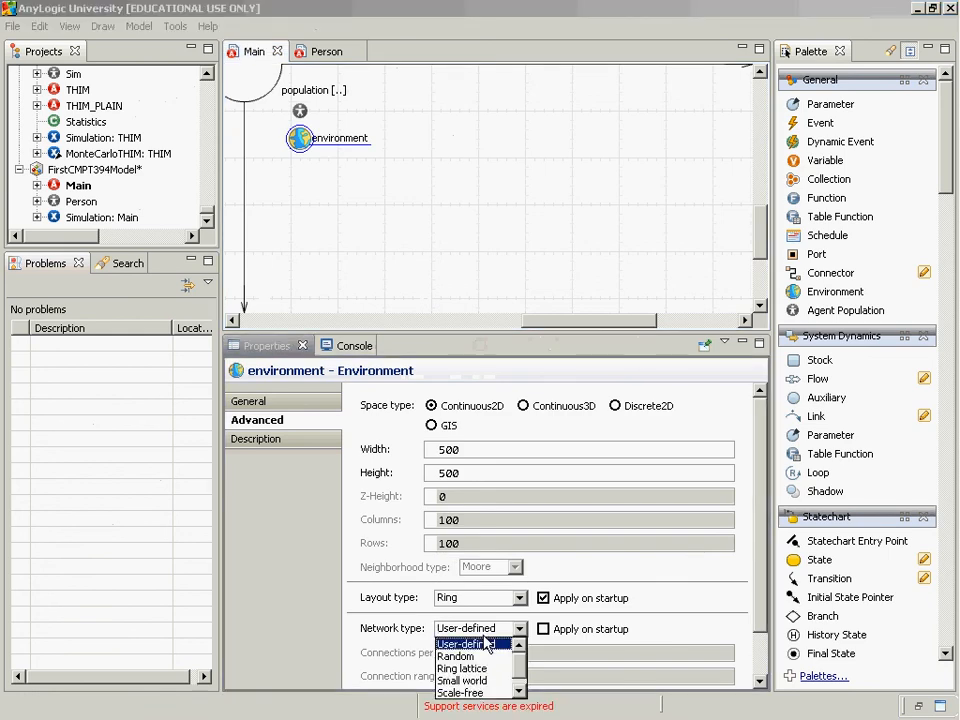
left_click(487, 643)
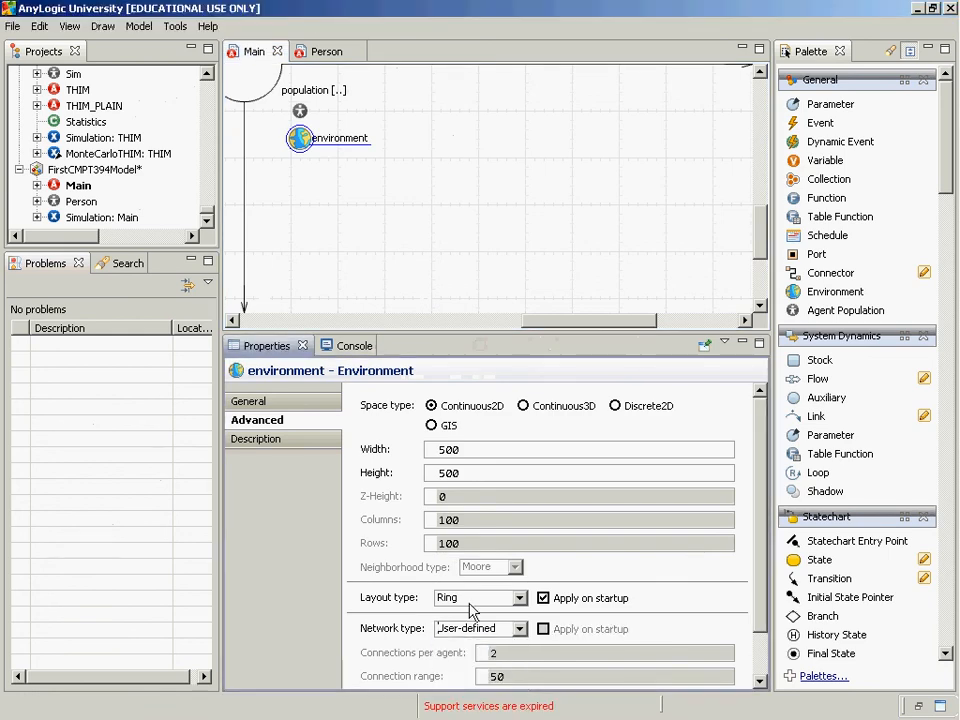
left_click(470, 600)
left_click(457, 610)
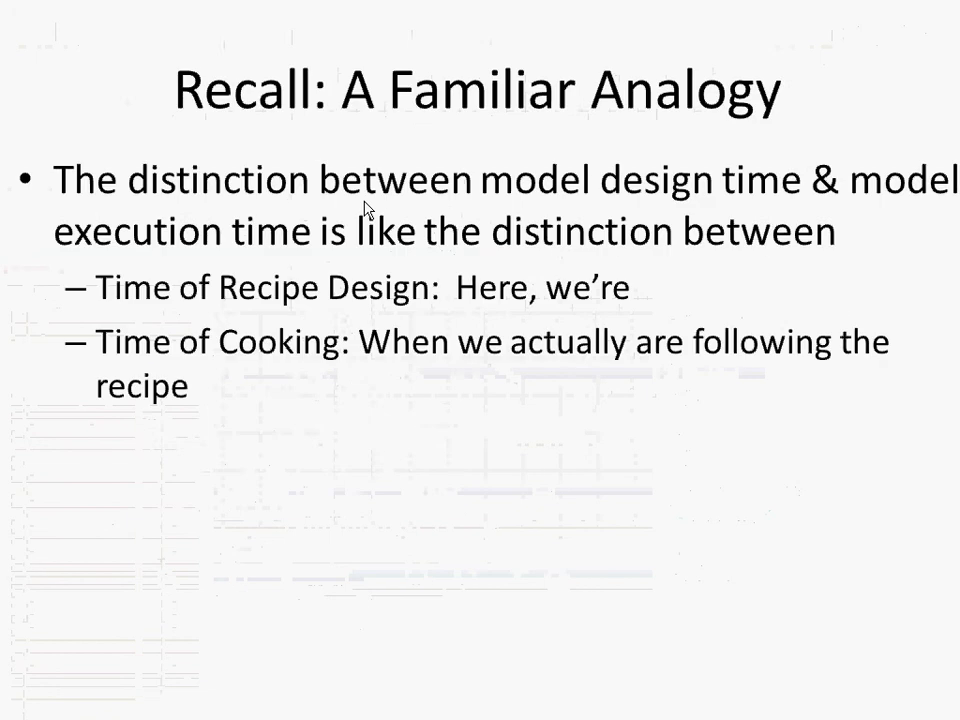
key("Right")
key("Right")
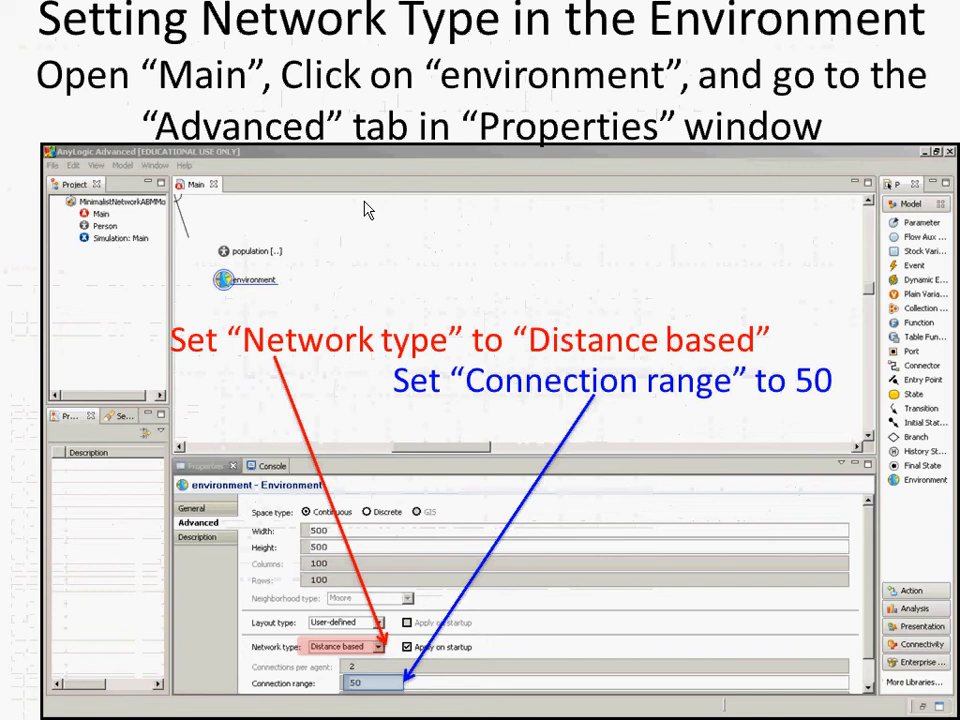
key("Right")
key("Right")
key("Right")
key("Right")
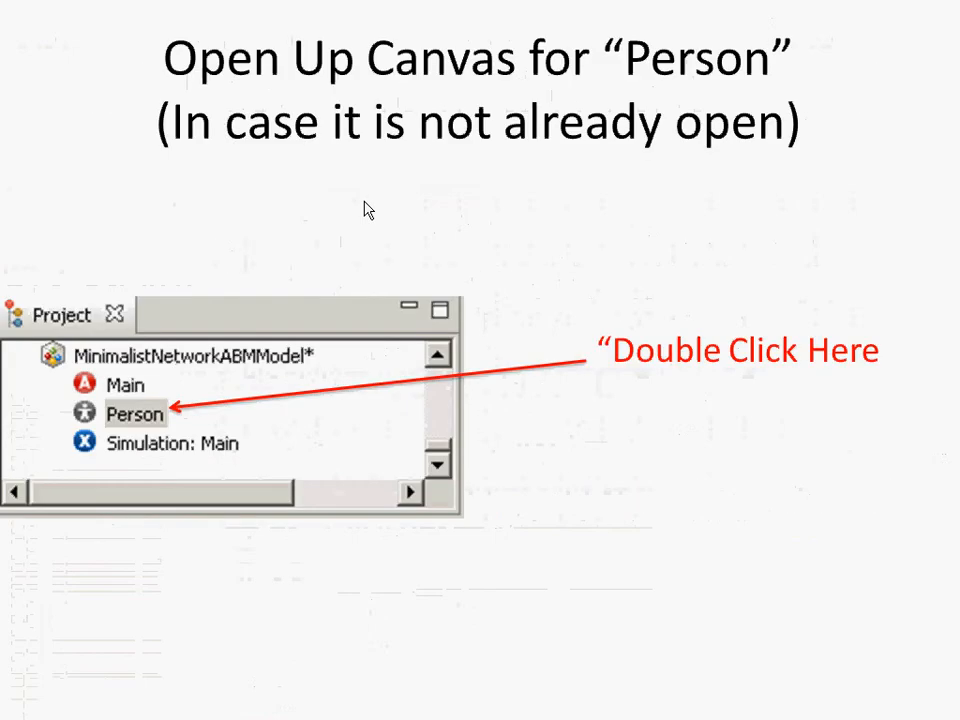
key("Right")
key("Right")
key("Right")
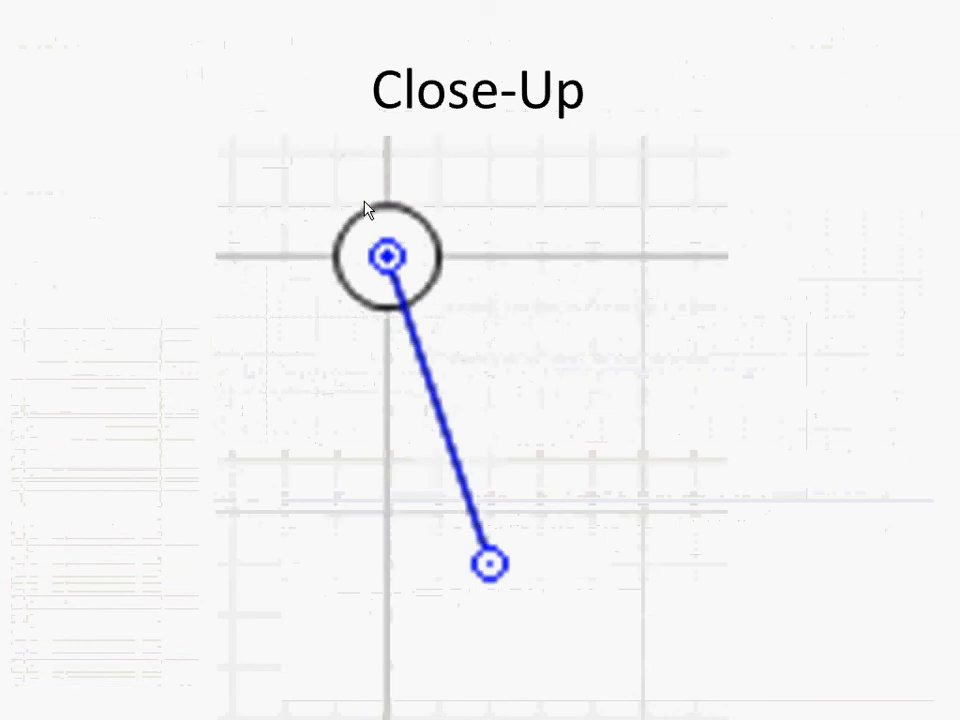
key("Right")
key("Right")
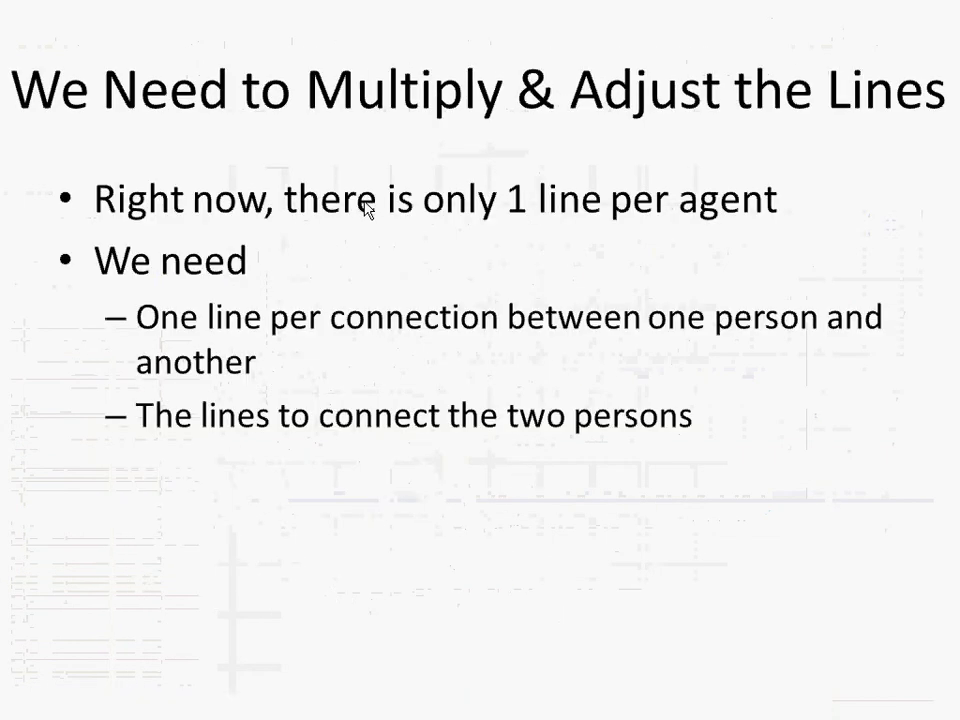
key("Right")
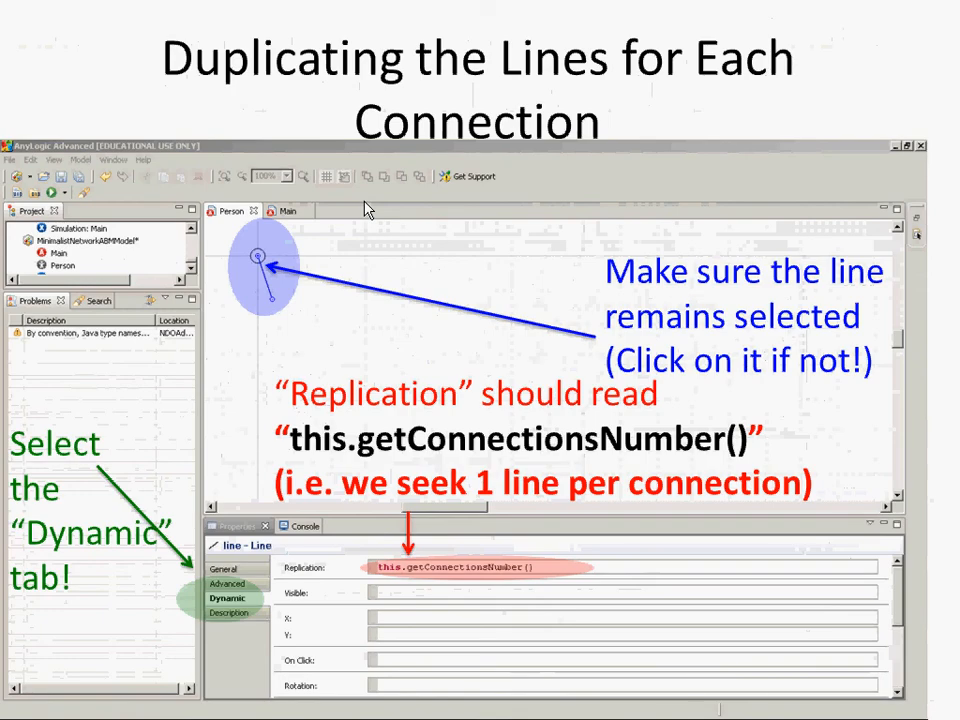
key("Left")
key("Right")
key("Left")
key("Left")
key("Left")
key("Left")
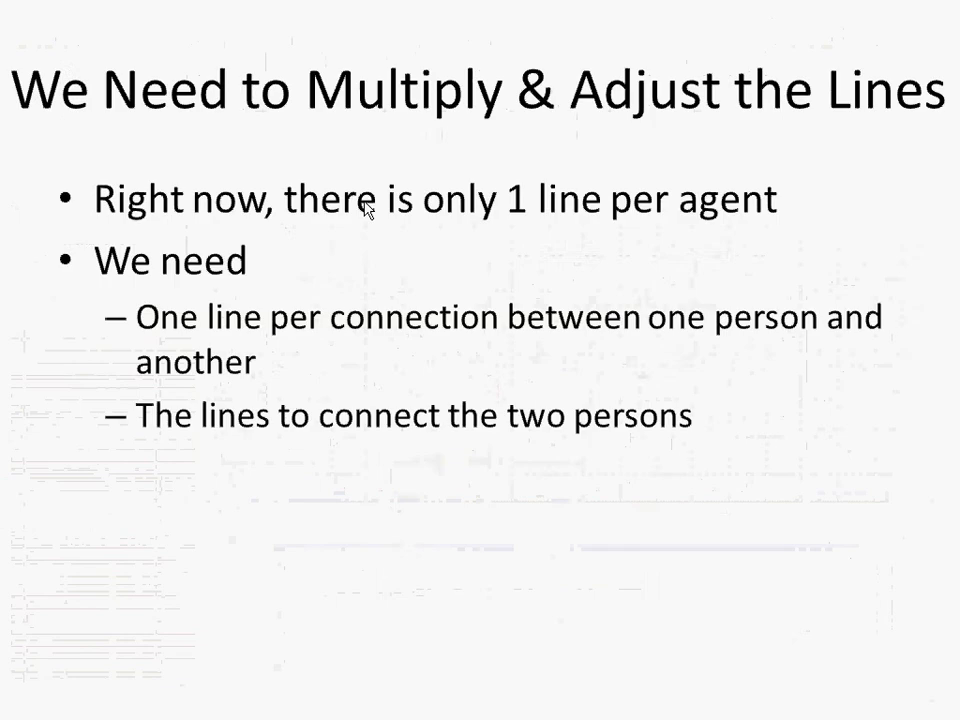
key("Left")
key("Left")
key("Left")
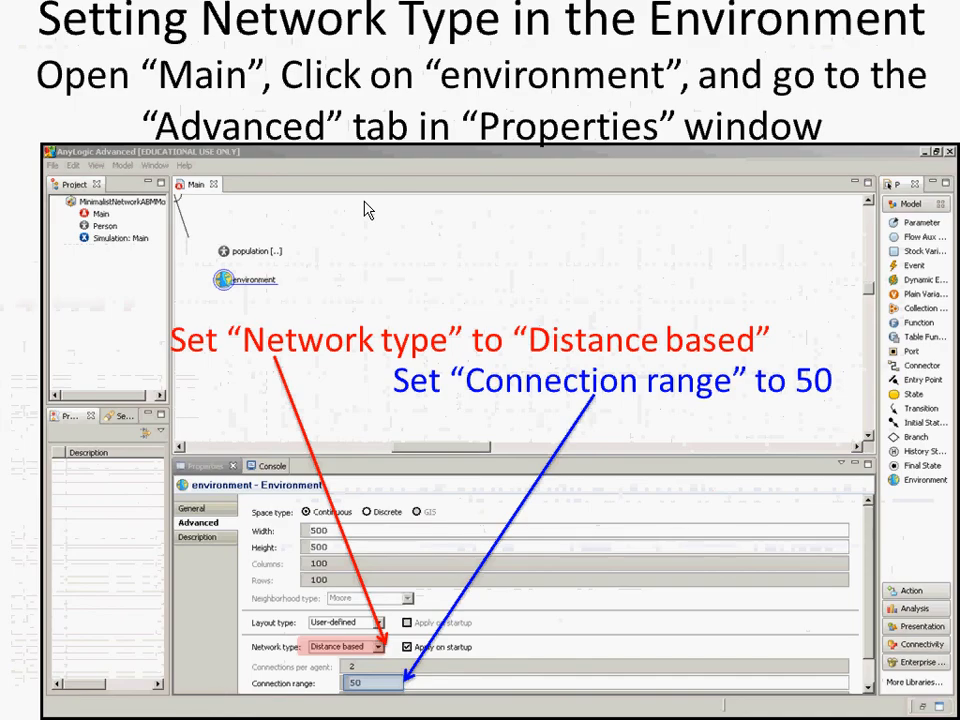
Switch back to AnyLogic and set the environment's network type to Distance-based
key("alt+Tab")
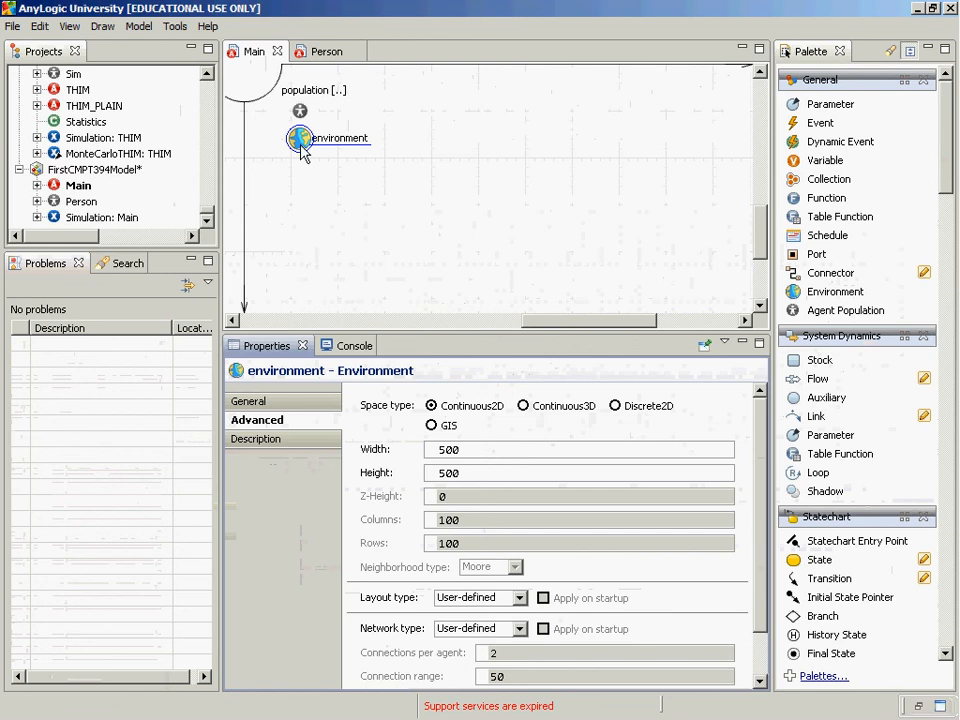
left_click(476, 628)
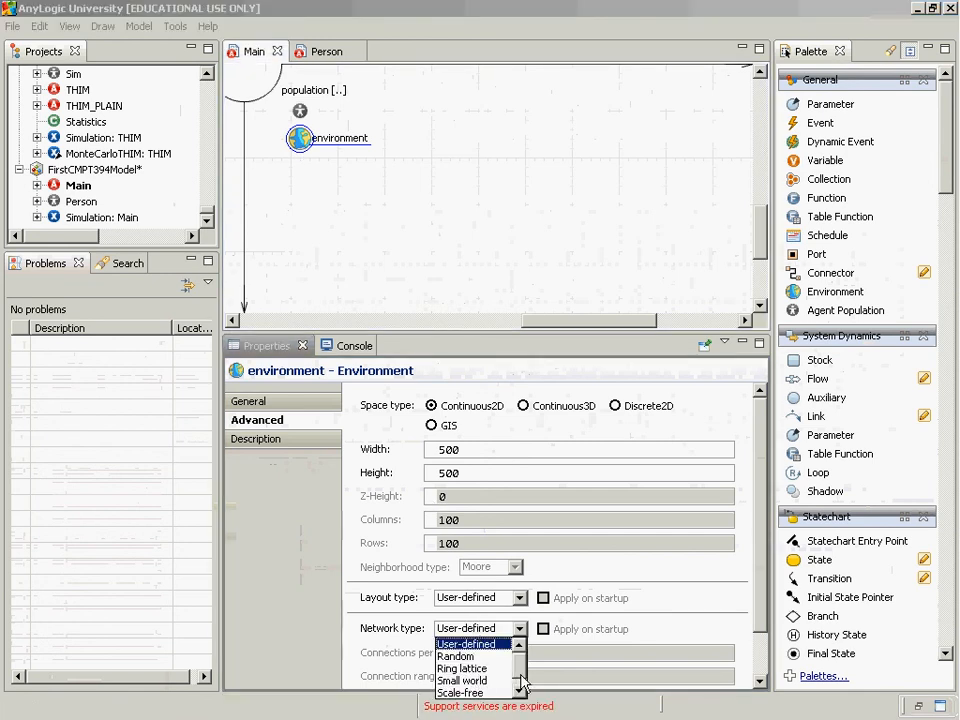
scroll(477, 690, "down", 1)
left_click(478, 692)
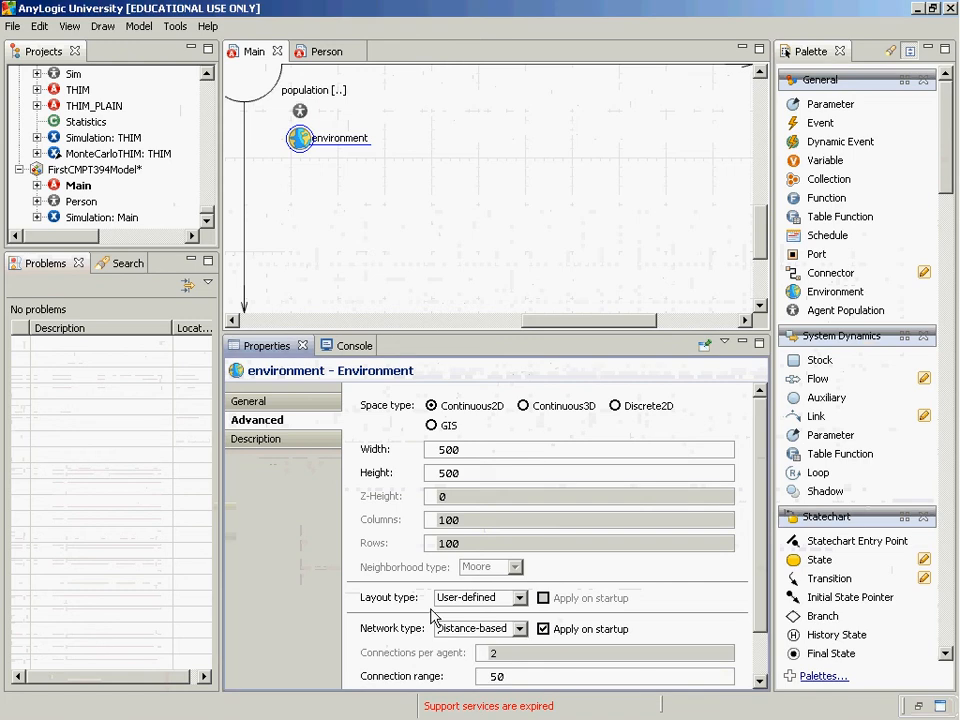
left_click(494, 641)
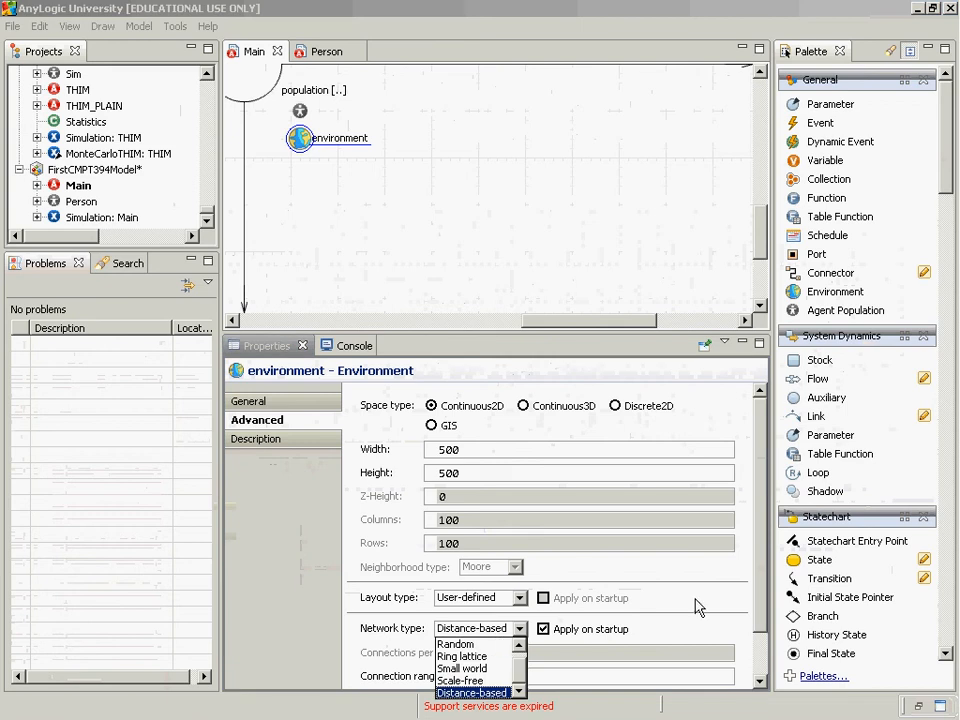
Run the Simulation experiment in Main view to examine the agents under the distance-based network, and close it
left_click_drag(760, 590, 757, 637)
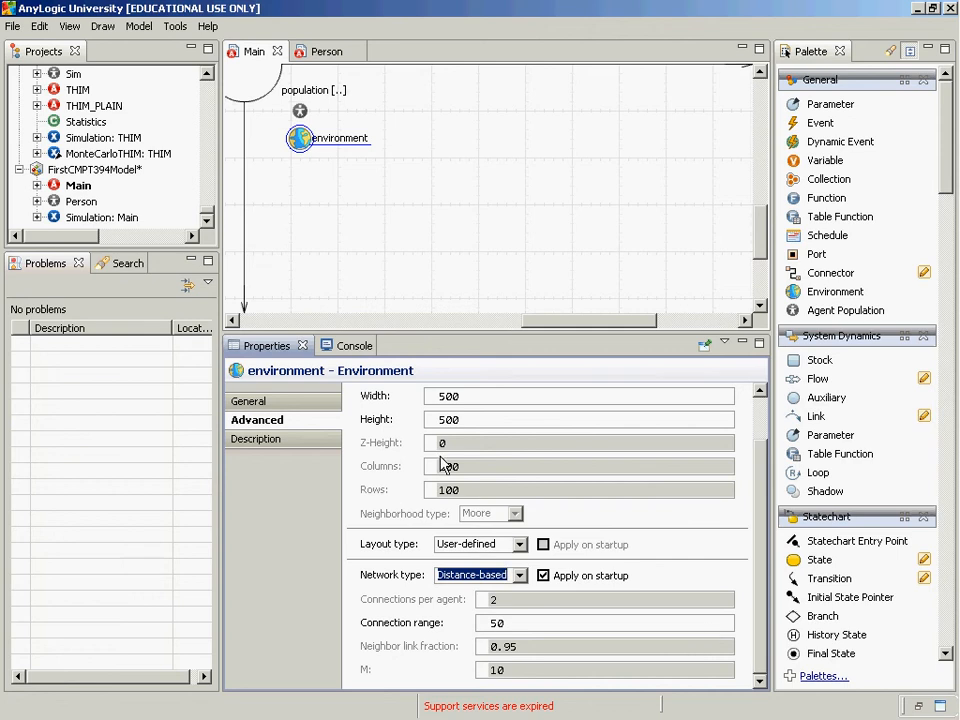
right_click(118, 220)
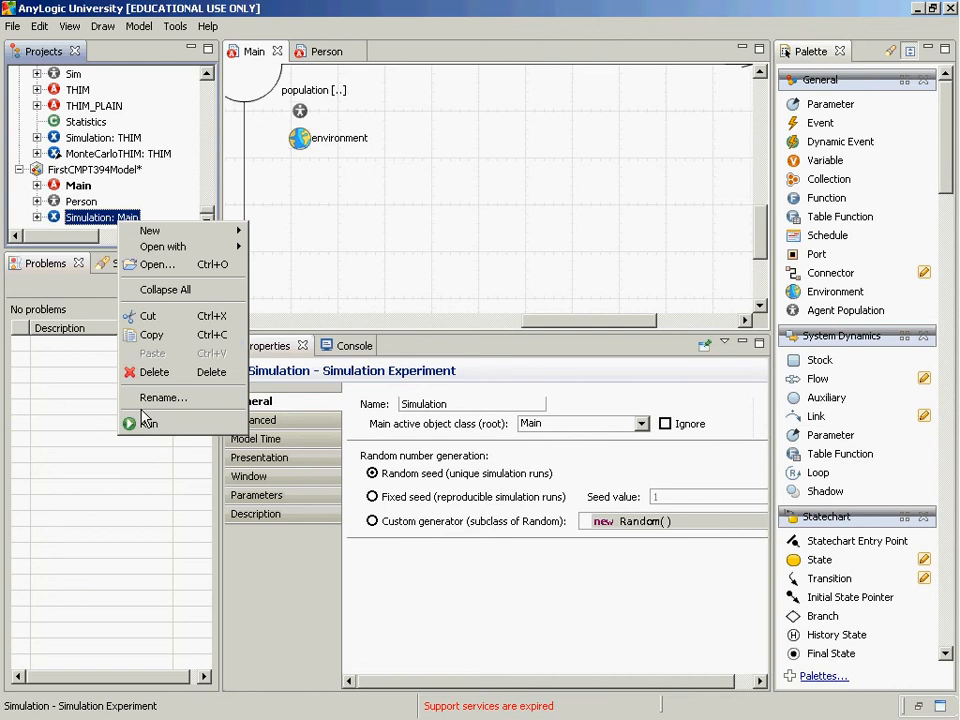
left_click(146, 421)
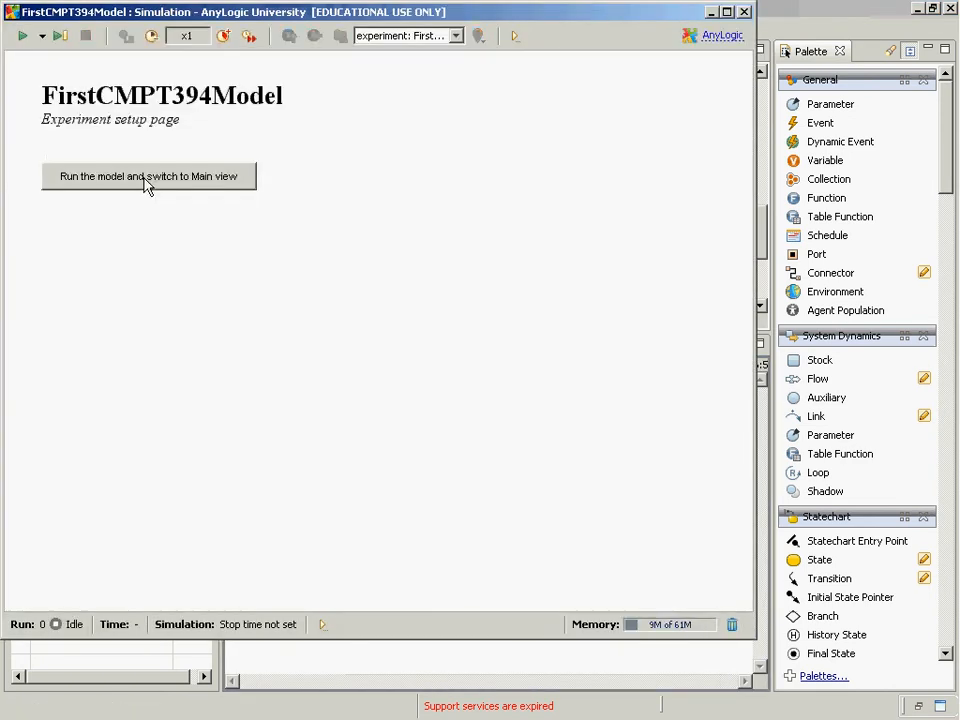
left_click(146, 178)
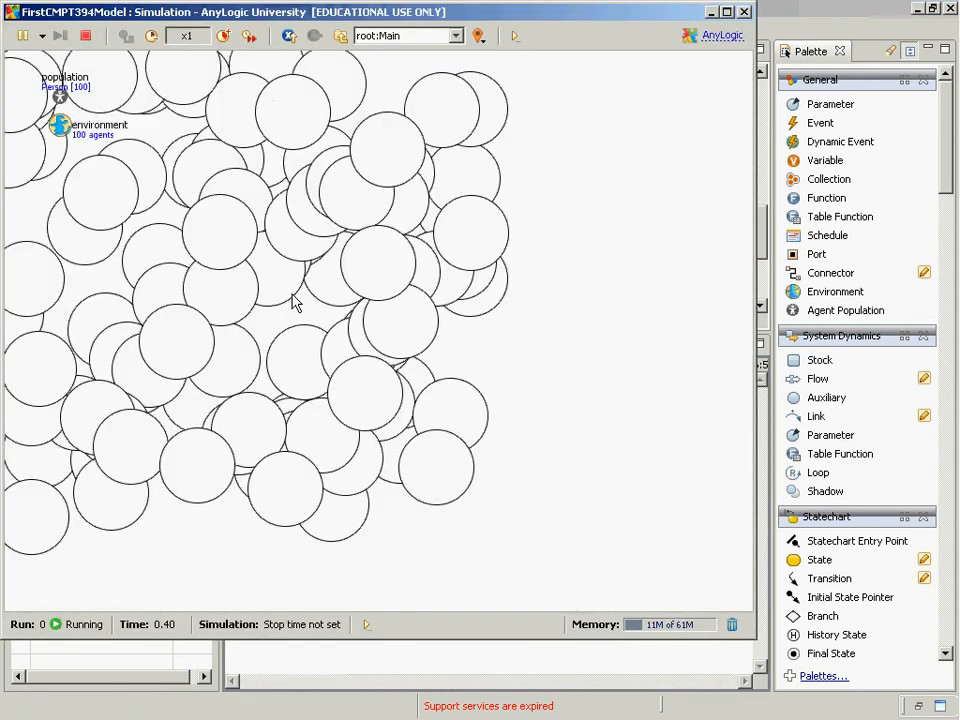
left_click(418, 38)
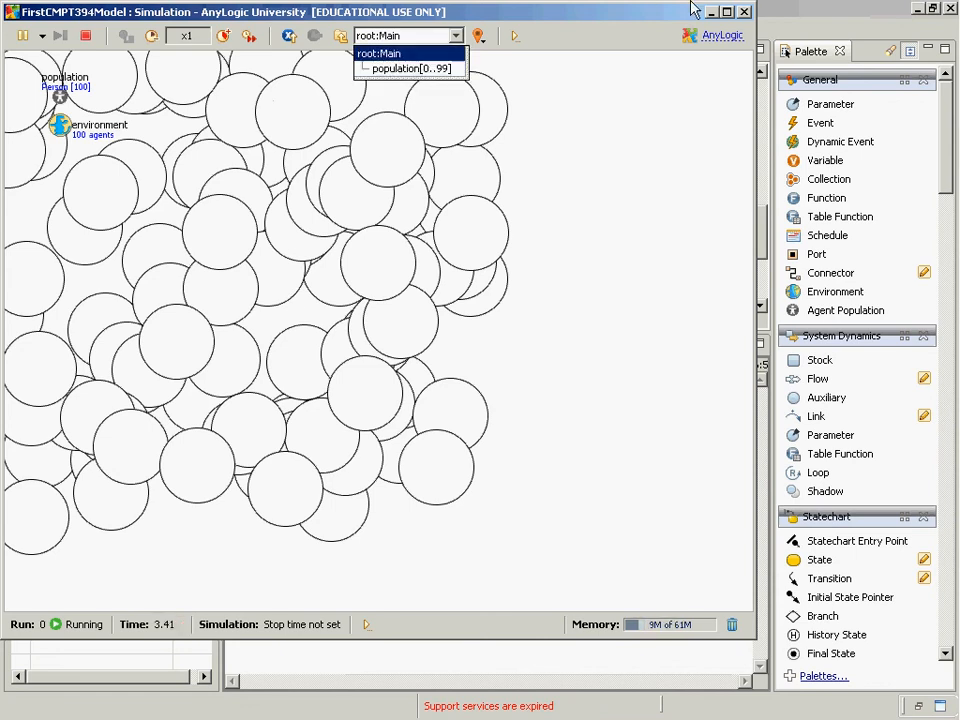
left_click(744, 14)
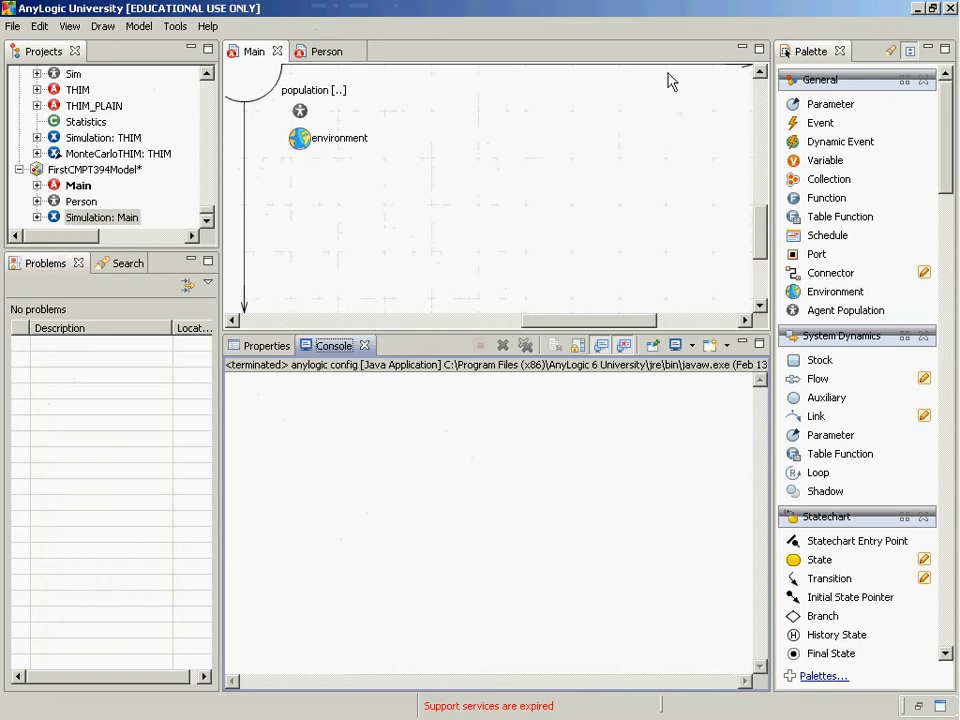
Open the Person class and shrink its oval to a small circle centred on the origin
left_click(760, 76)
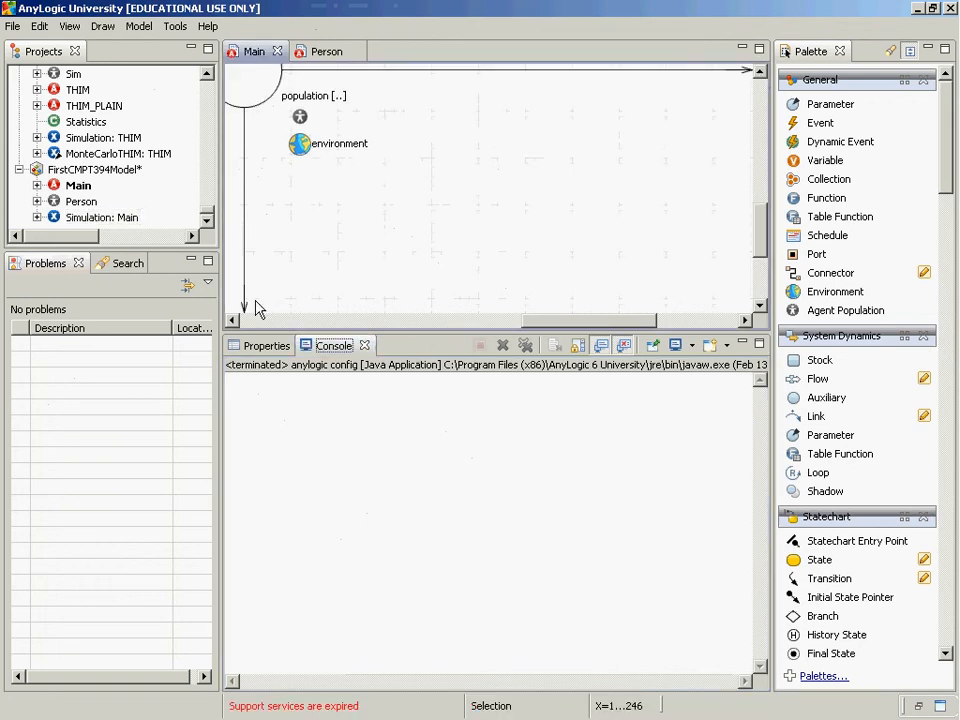
left_click(232, 320)
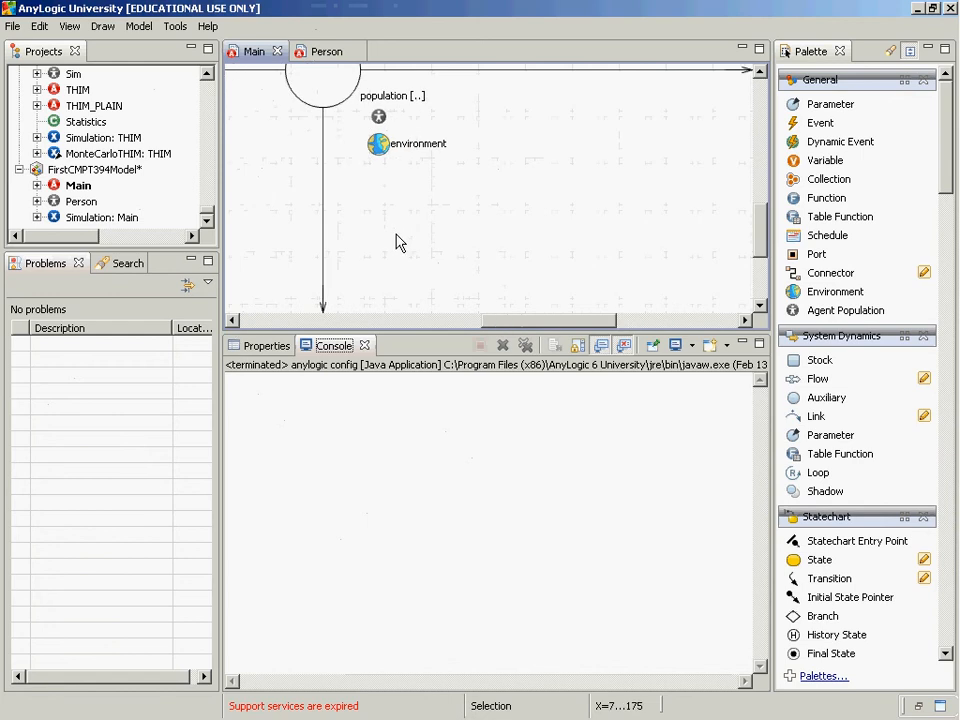
left_click(340, 133)
scroll(340, 133, "up", 3)
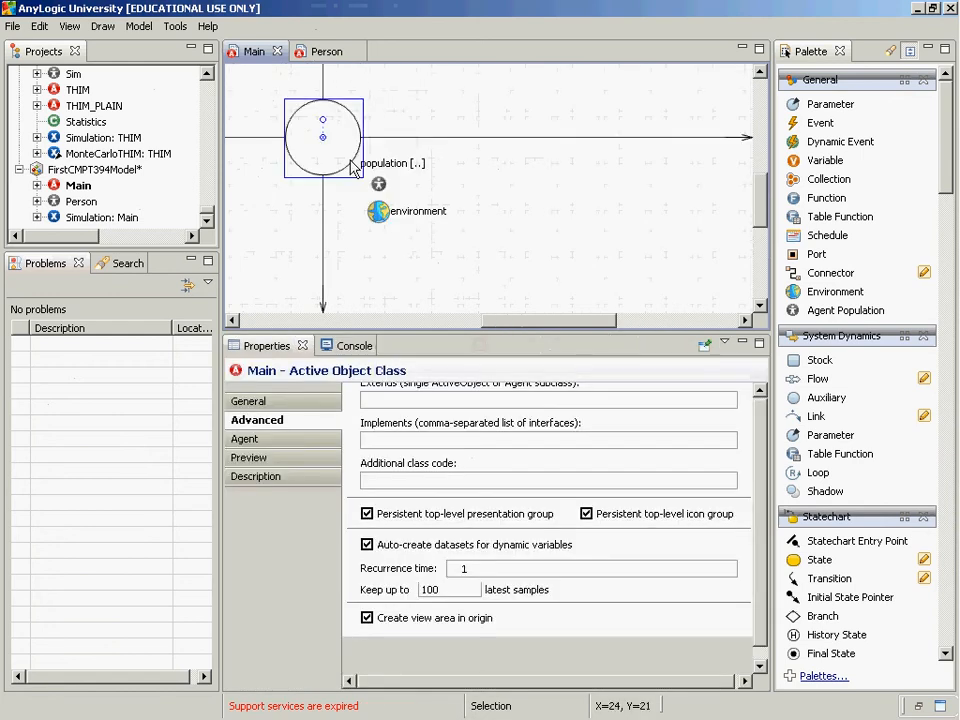
left_click(352, 168)
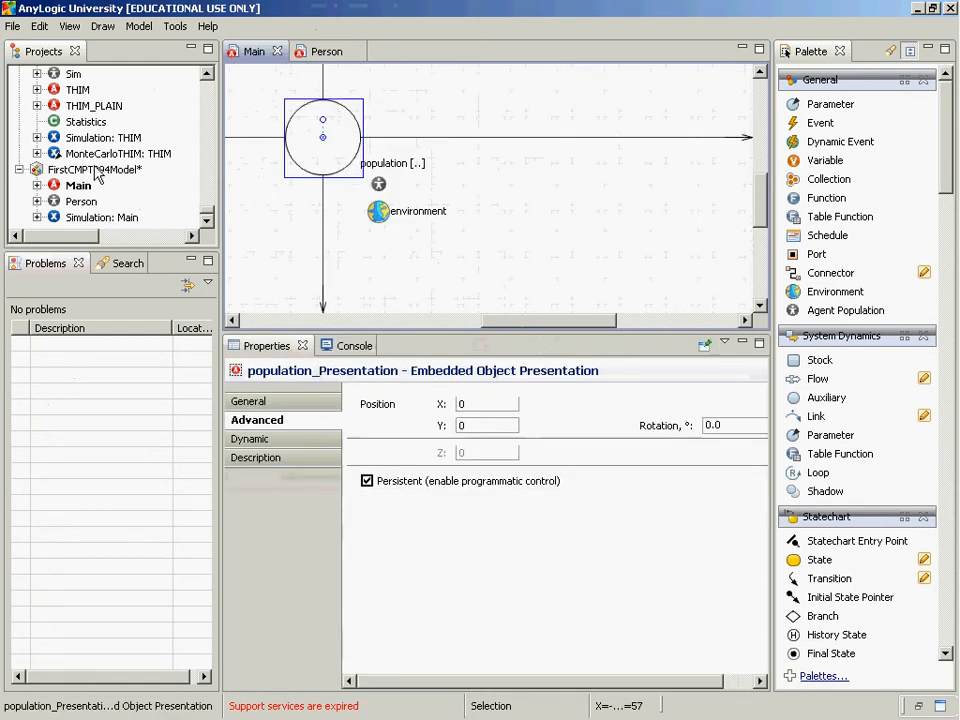
double_click(78, 202)
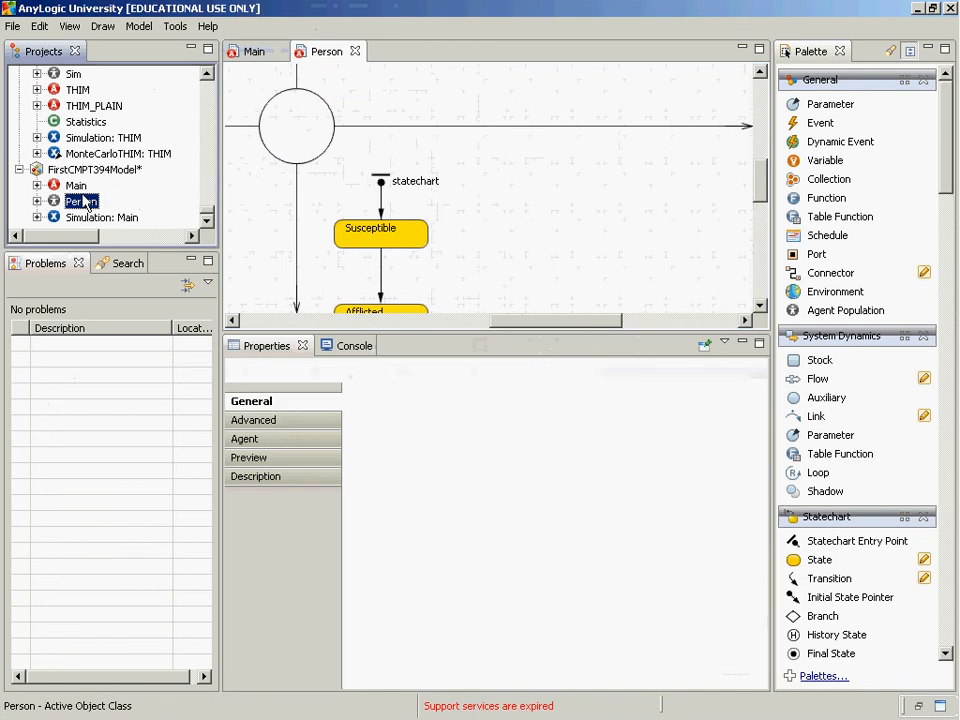
left_click(301, 127)
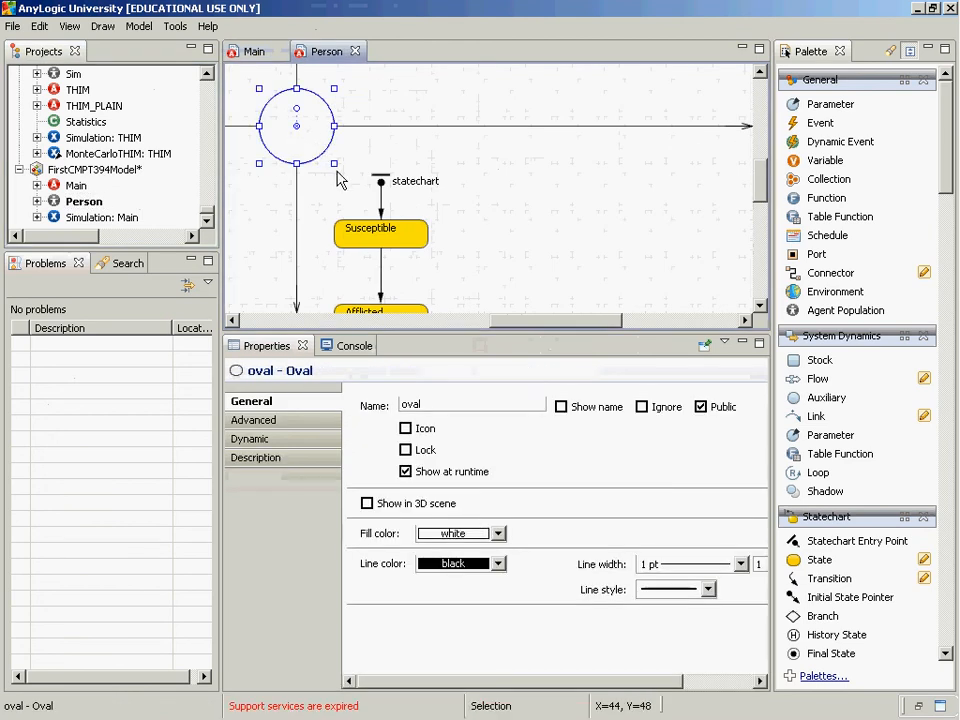
left_click_drag(333, 163, 297, 124)
left_click(277, 110)
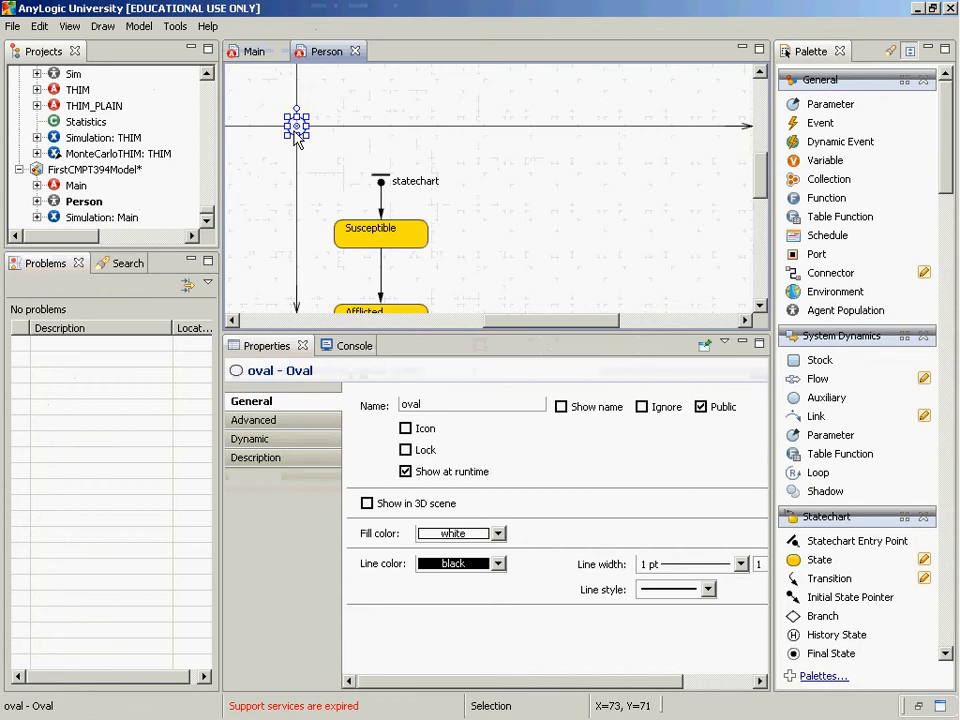
Run the Simulation experiment to examine the agents drawn with the smaller oval, and close it
right_click(79, 218)
left_click(112, 417)
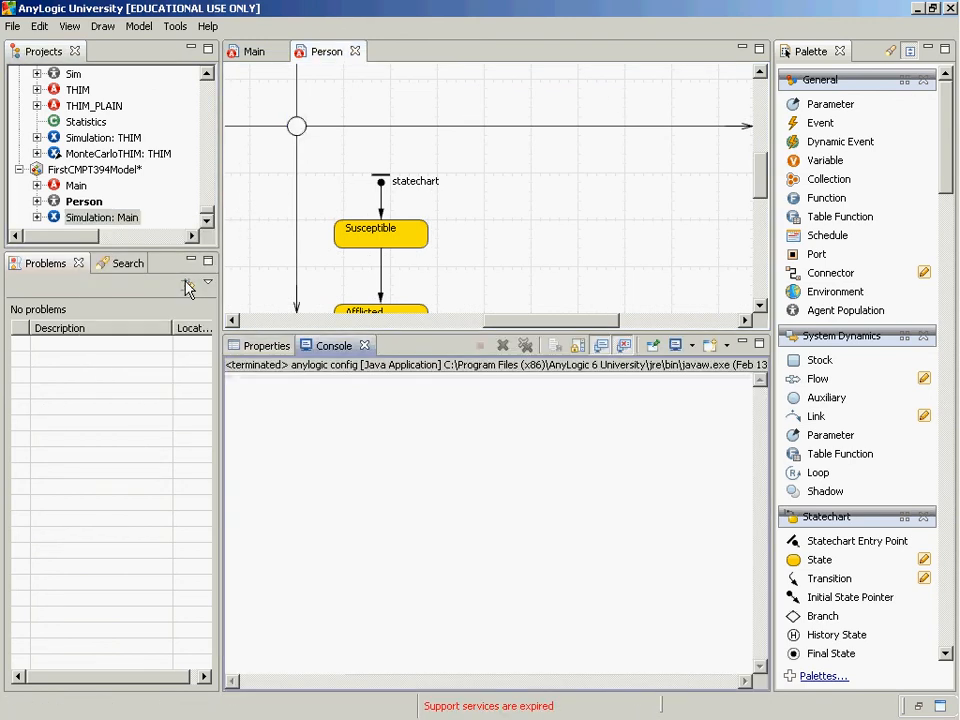
left_click(150, 184)
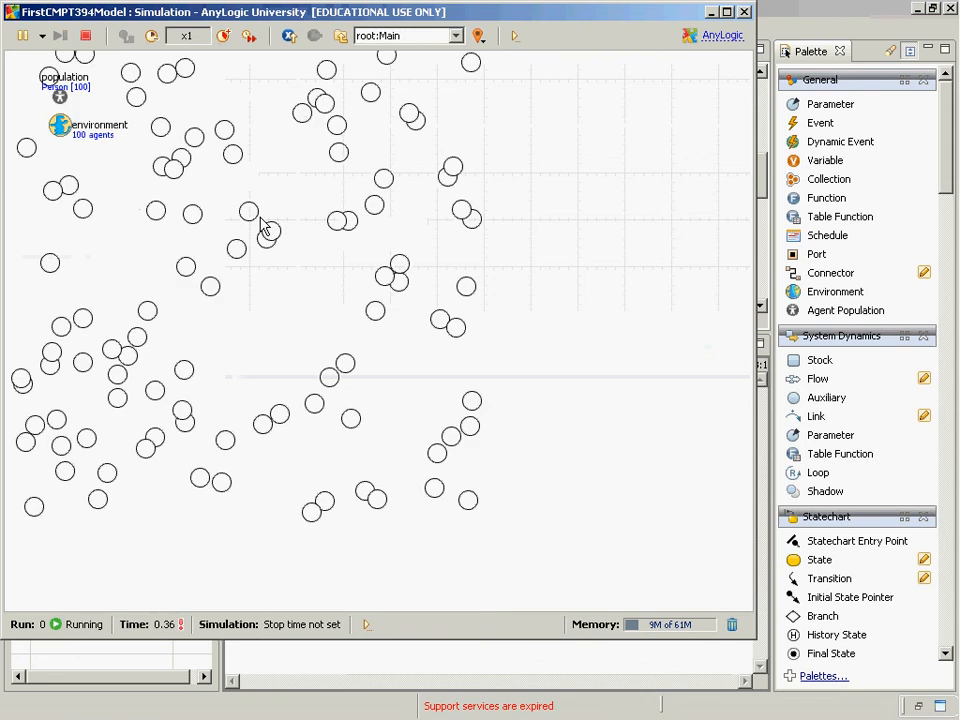
left_click(744, 12)
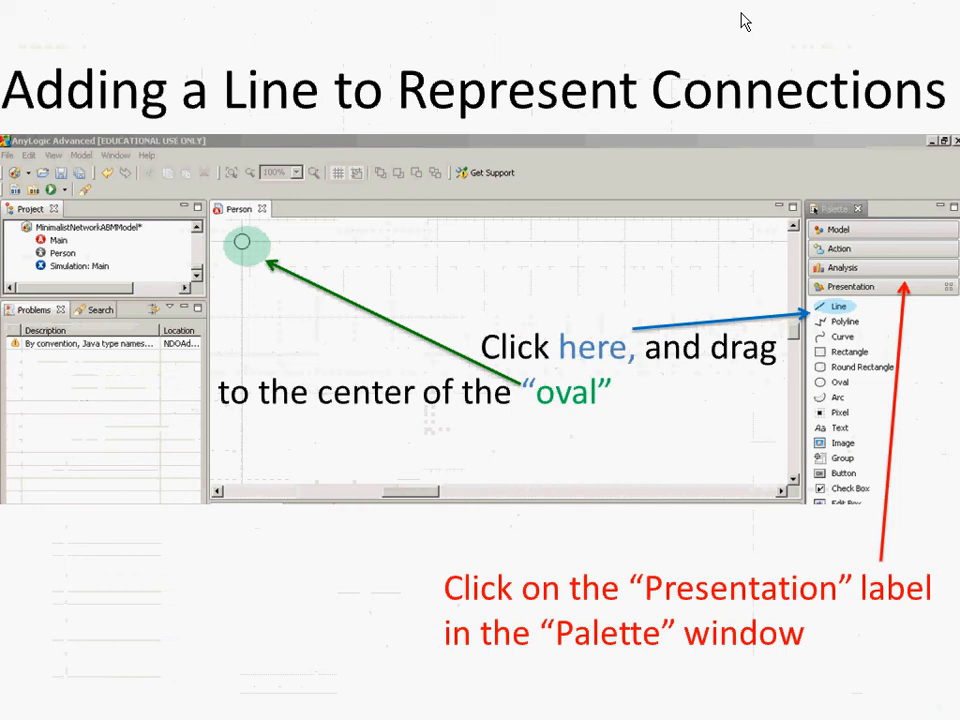
Switch back to AnyLogic and draw a Presentation line diagonally below the oval in the Person diagram
key("alt+Tab")
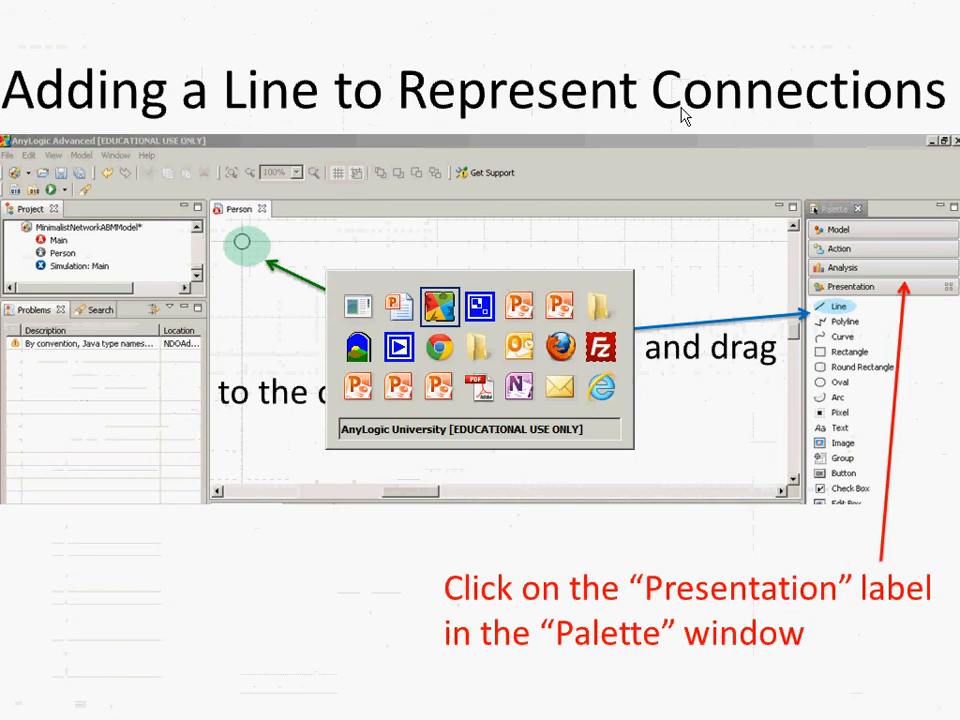
scroll(925, 373, "down", 5)
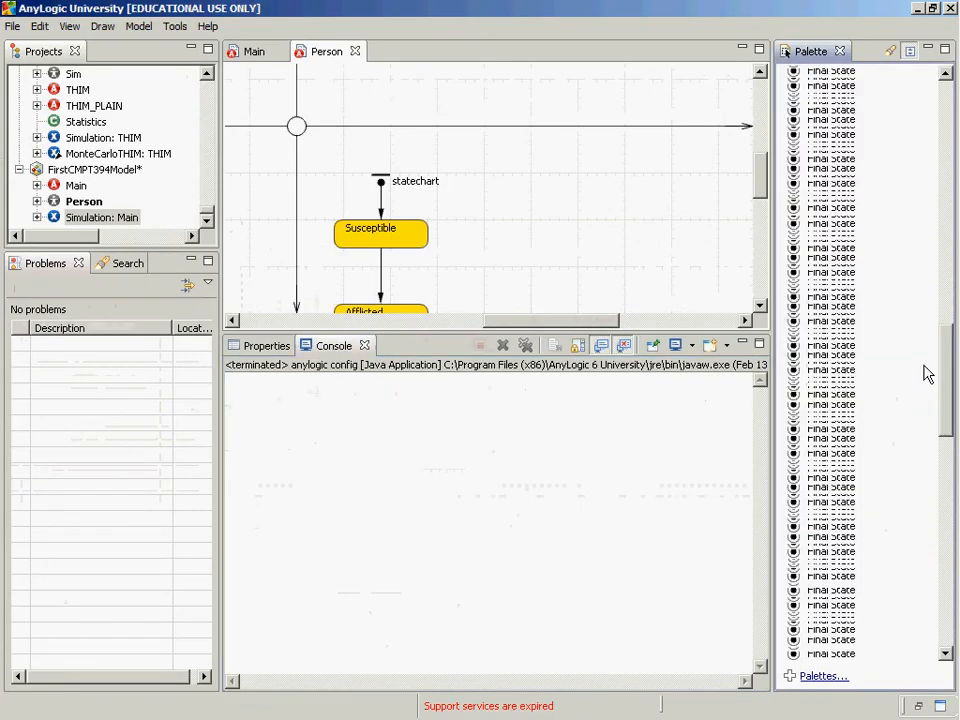
left_click_drag(946, 367, 951, 274)
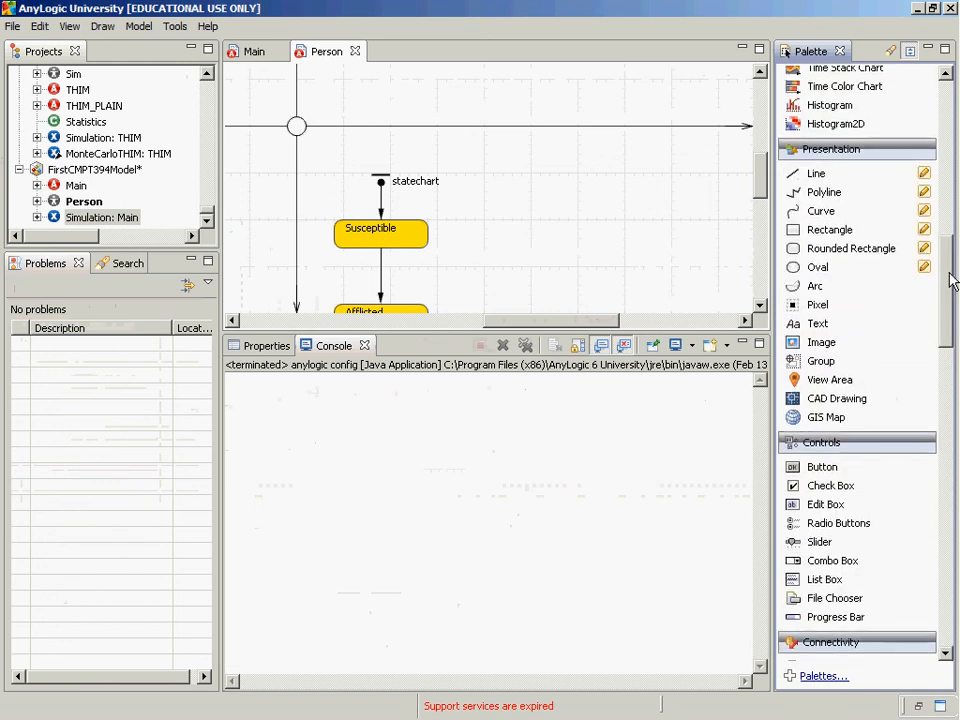
left_click(801, 176)
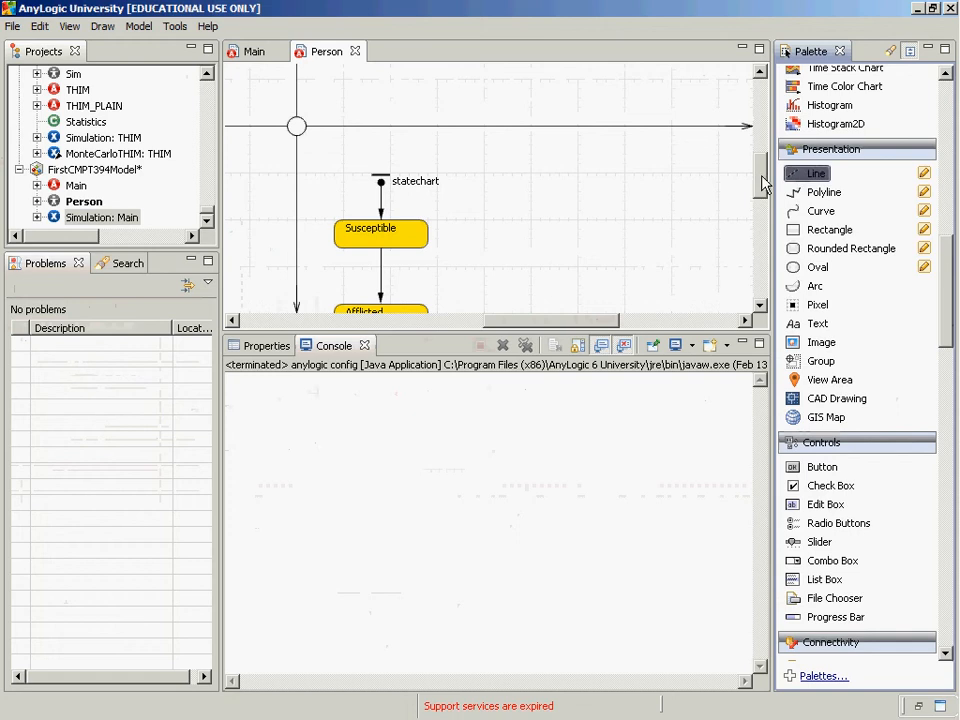
left_click_drag(343, 146, 287, 181)
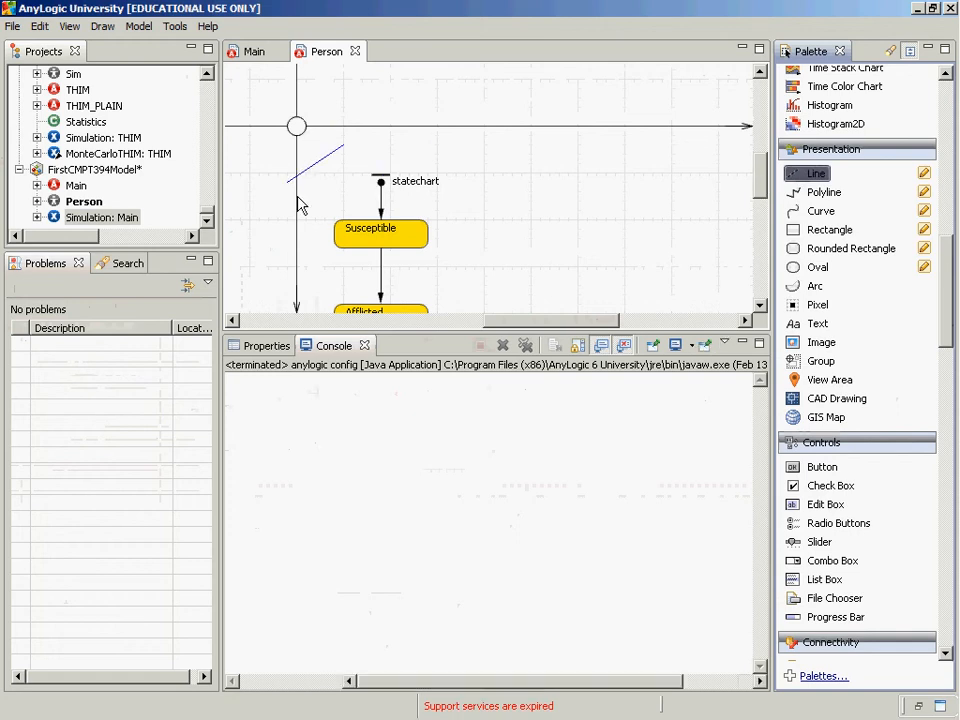
Consult the PowerPoint slide on which end of the line belongs in the oval, and return to AnyLogic
key("alt+Tab")
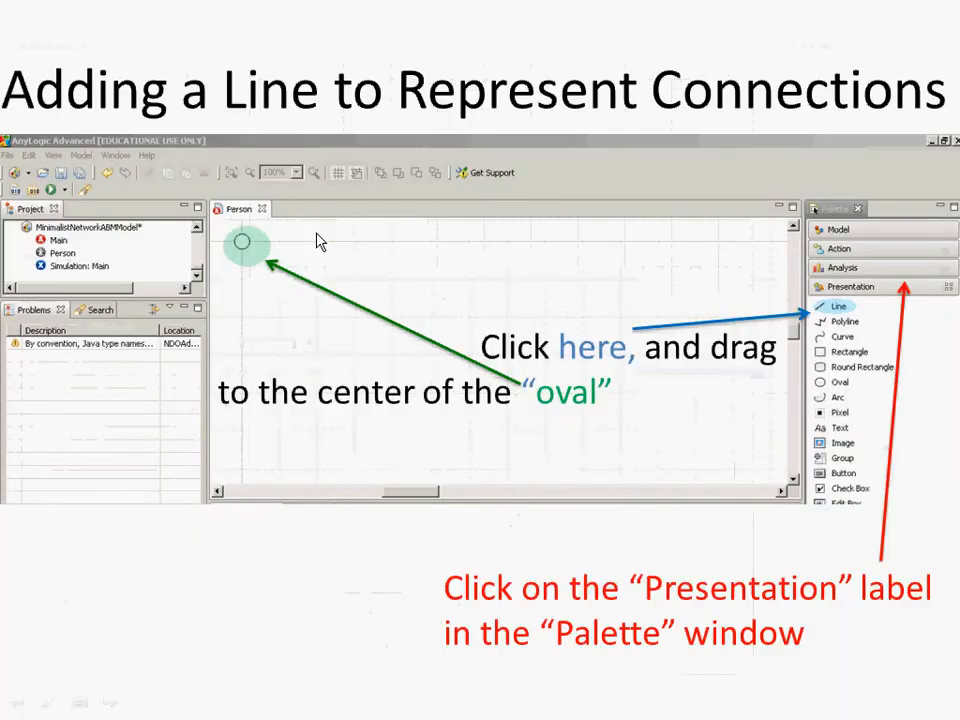
left_click(316, 241)
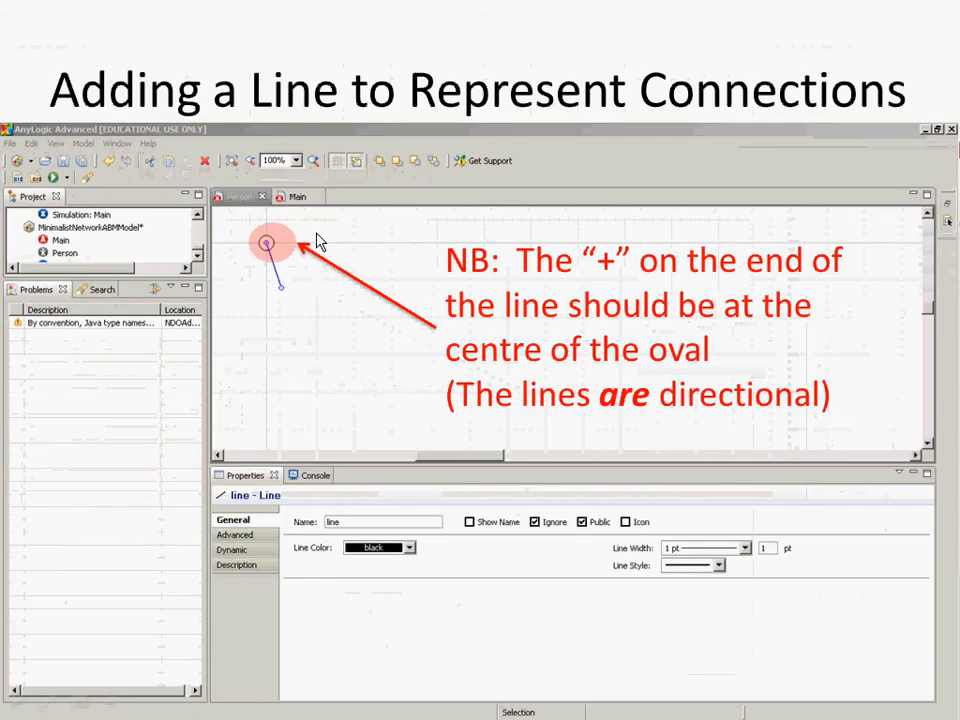
key("alt+Tab")
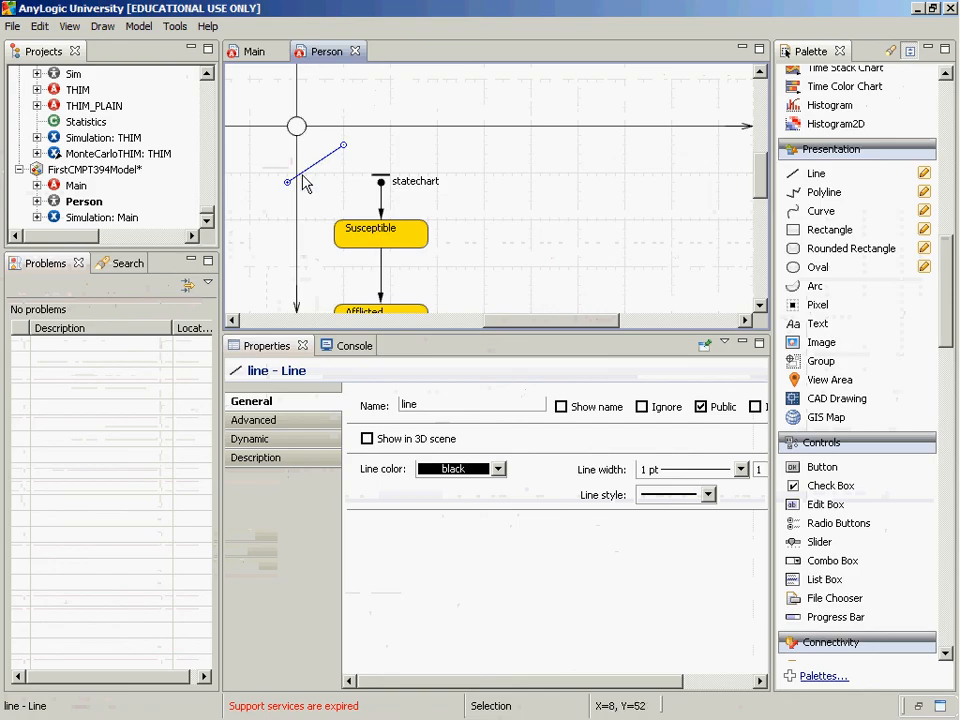
Move the line's start point to the centre of the oval and its other end straight below on the vertical axis
left_click_drag(287, 182, 297, 127)
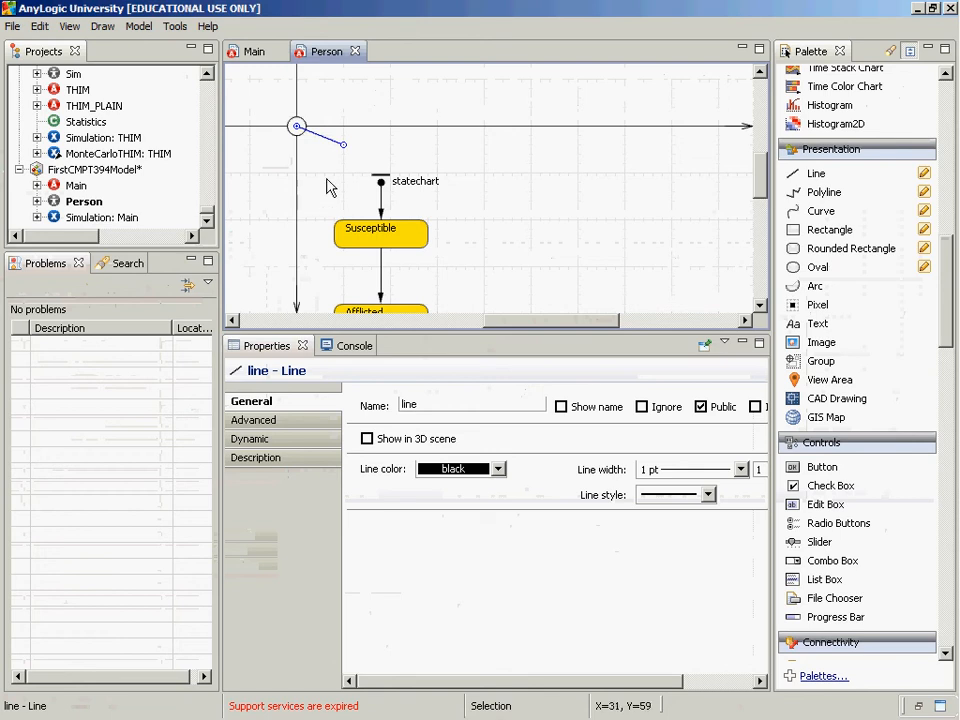
left_click_drag(343, 146, 296, 172)
left_click(325, 200)
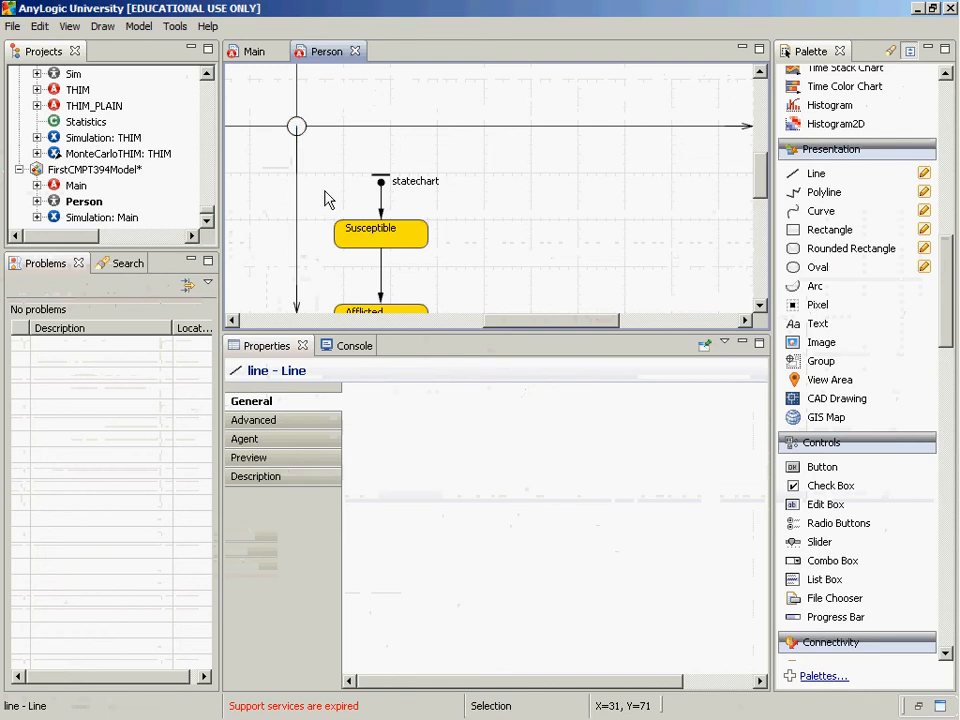
left_click(297, 135)
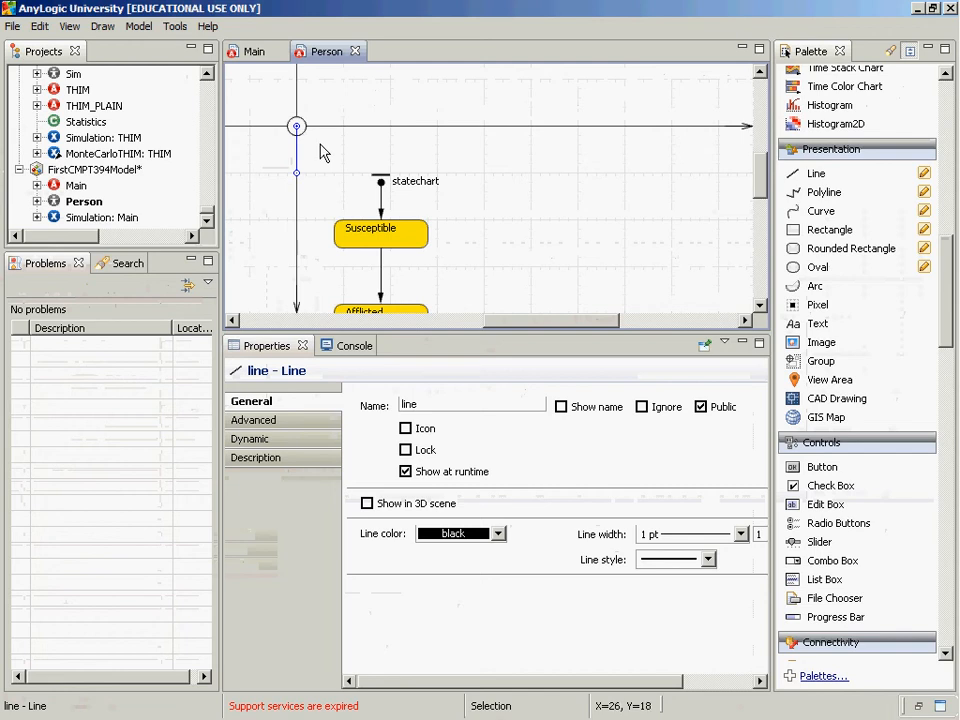
Switch to the PowerPoint slides and read the guidance on placing the line and running the model
key("alt+Tab")
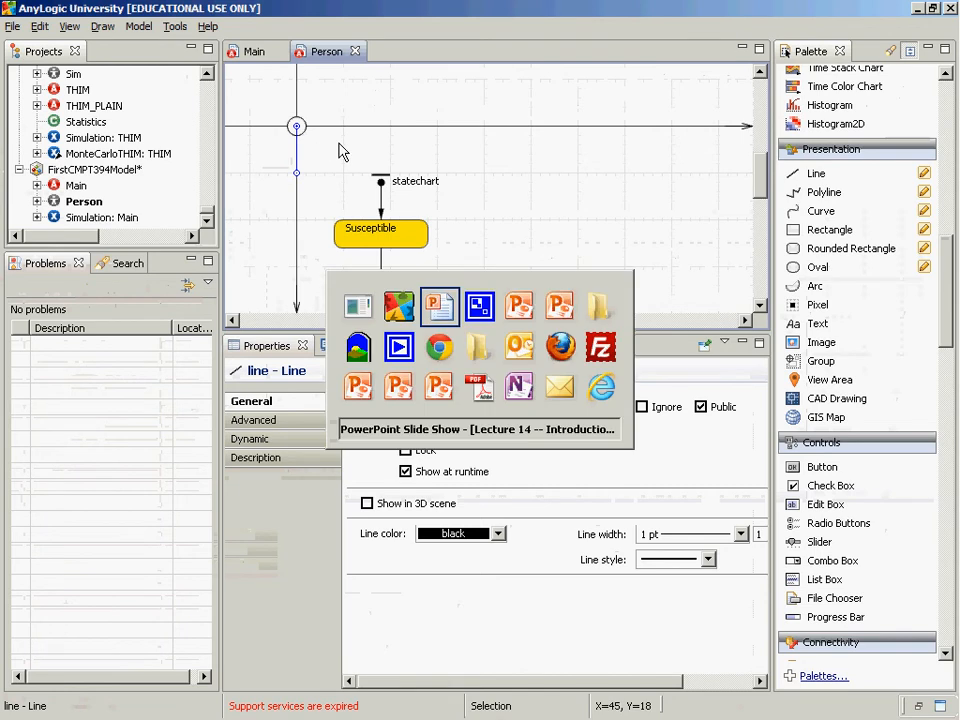
key("Right")
key("Right")
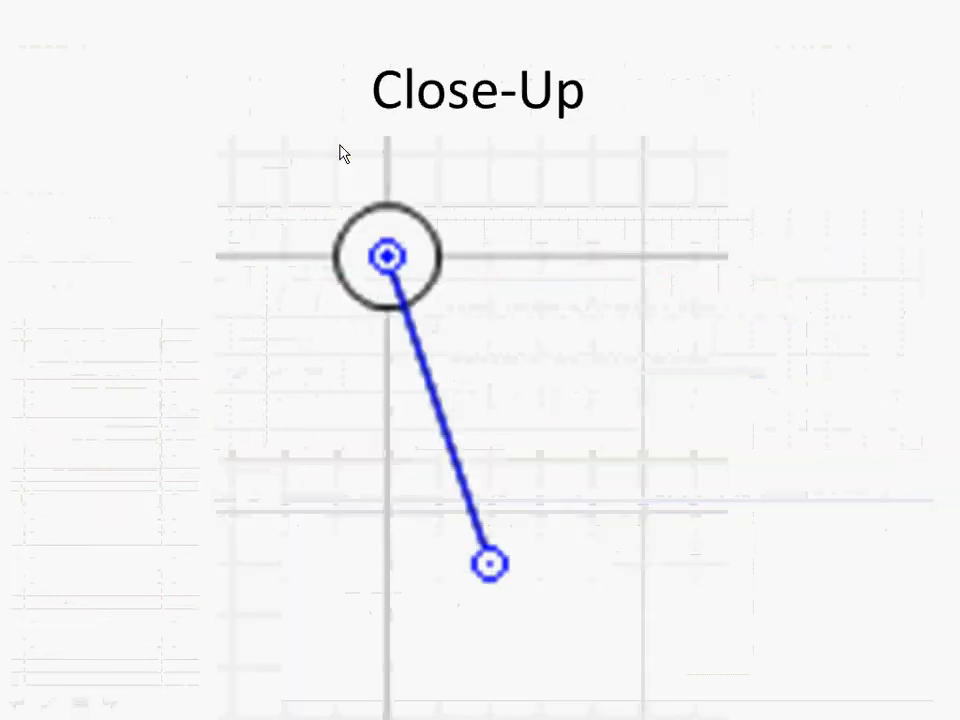
key("Right")
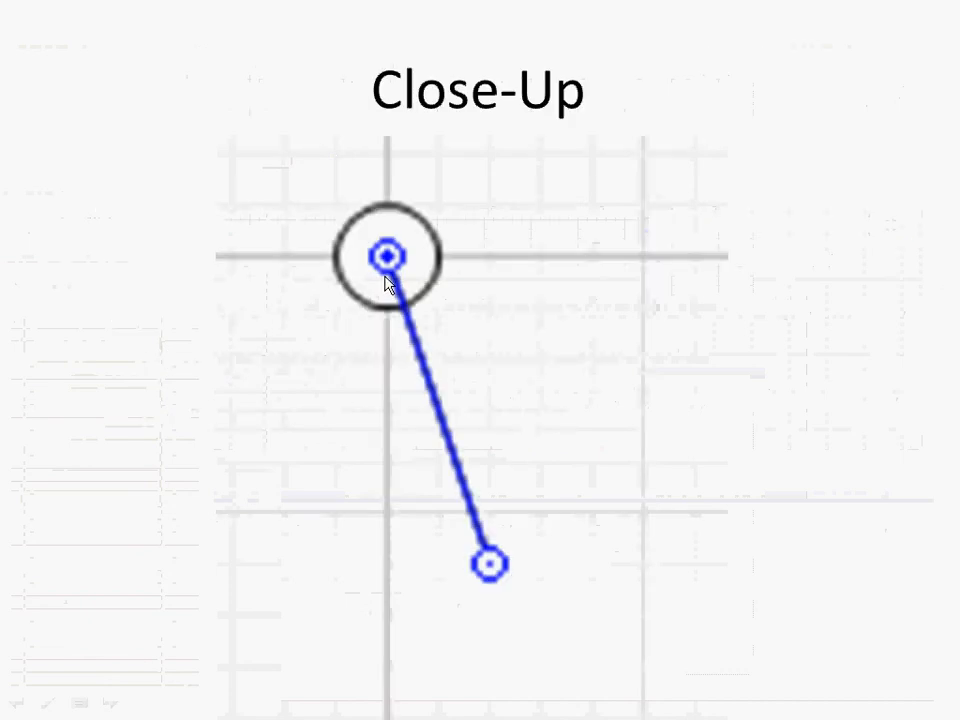
key("Right")
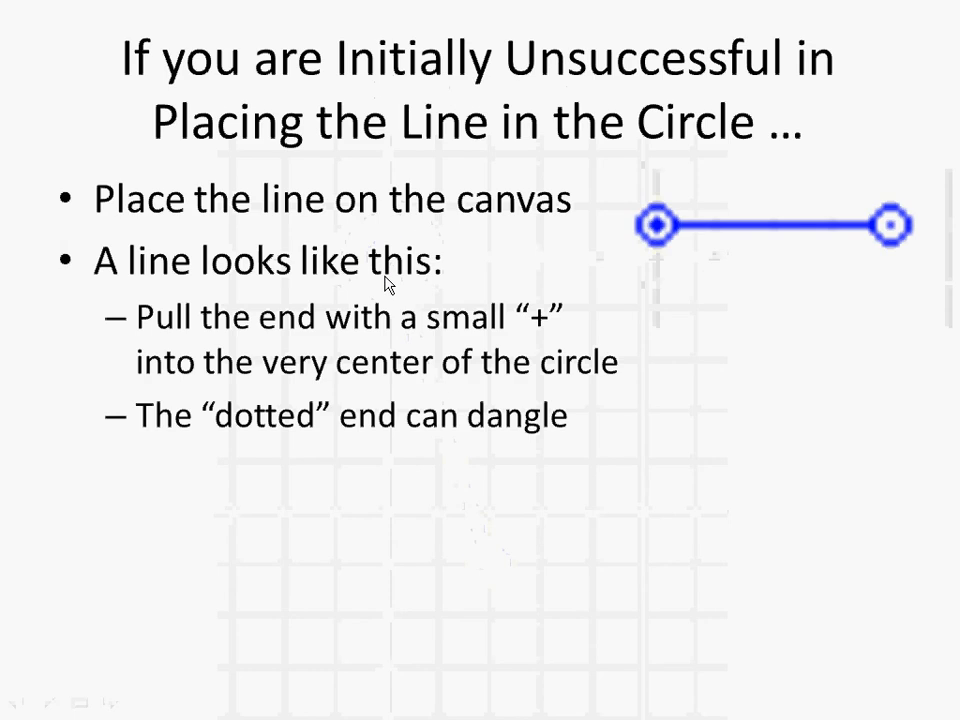
key("Right")
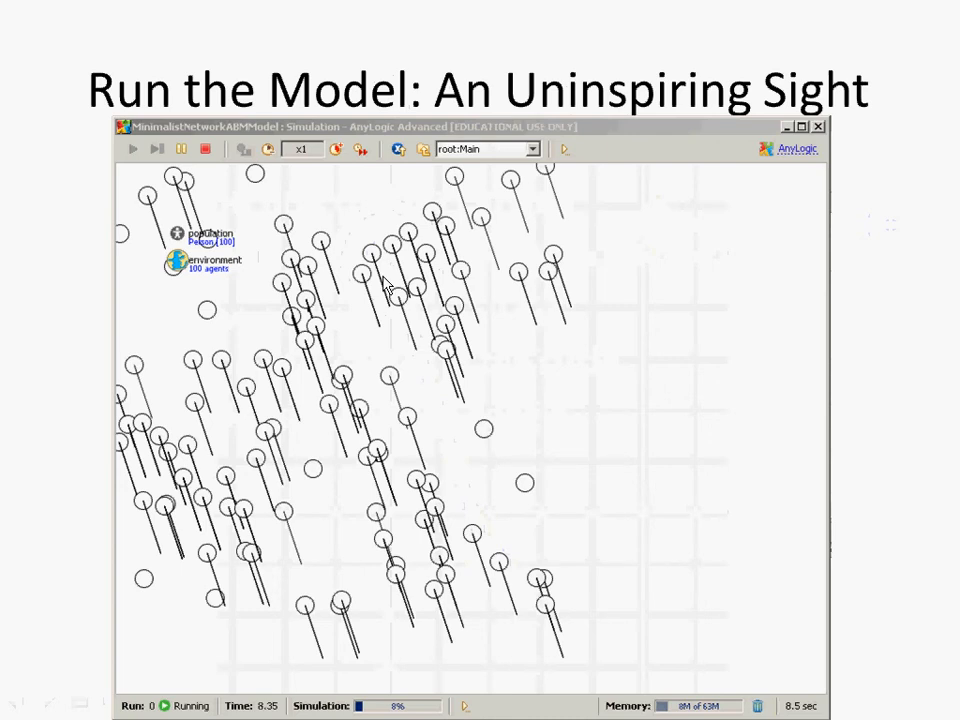
Switch back to AnyLogic and run the Simulation experiment to examine the agents with their connection lines
key("alt+Tab")
right_click(110, 218)
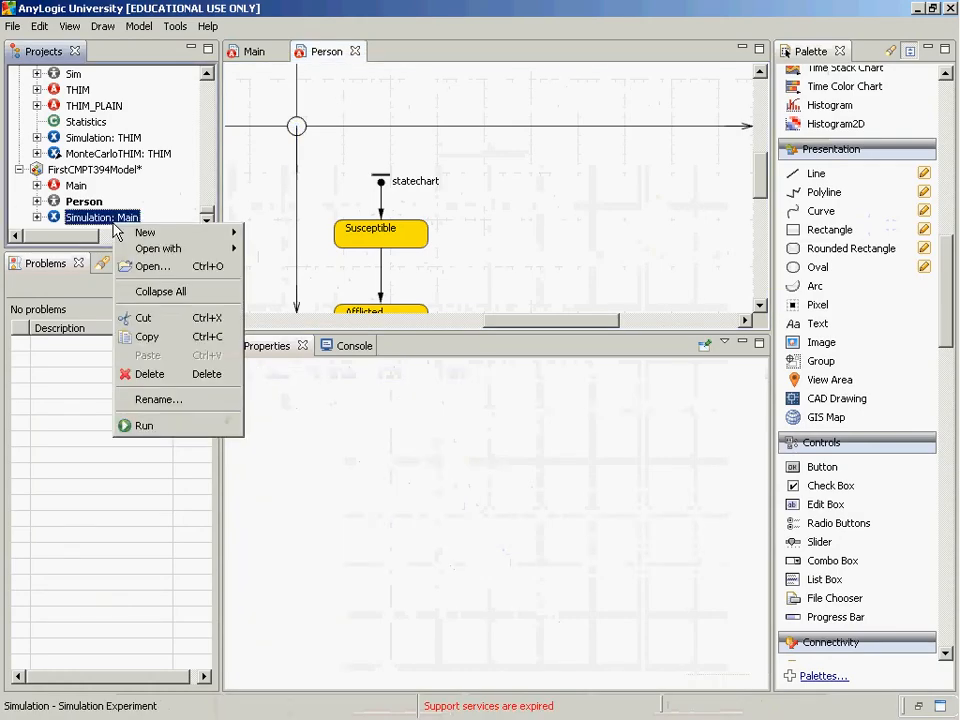
left_click(145, 425)
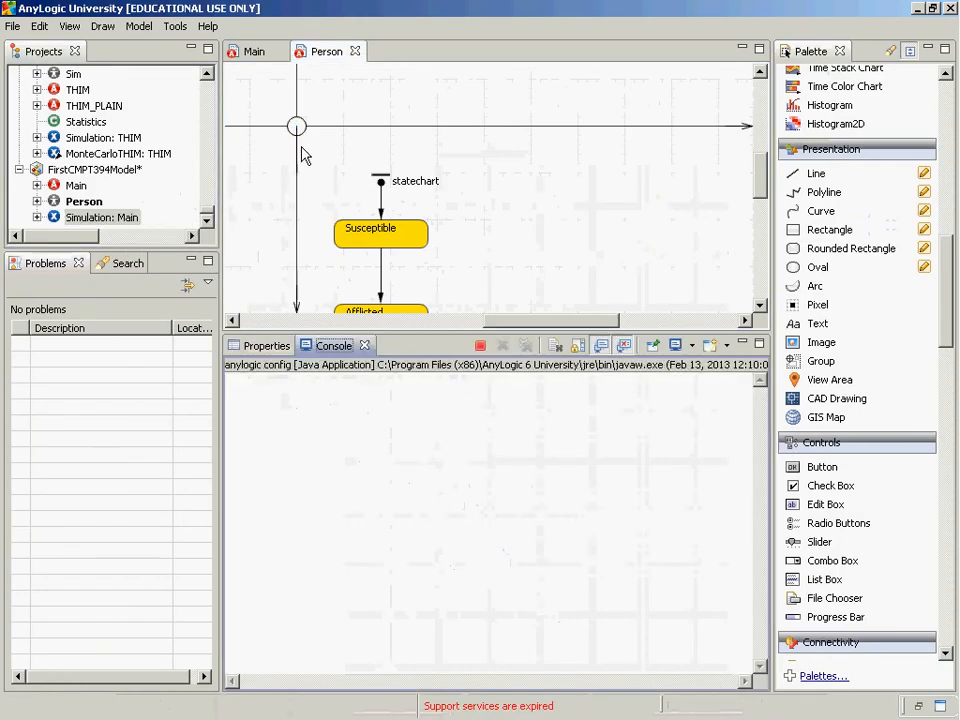
left_click(204, 186)
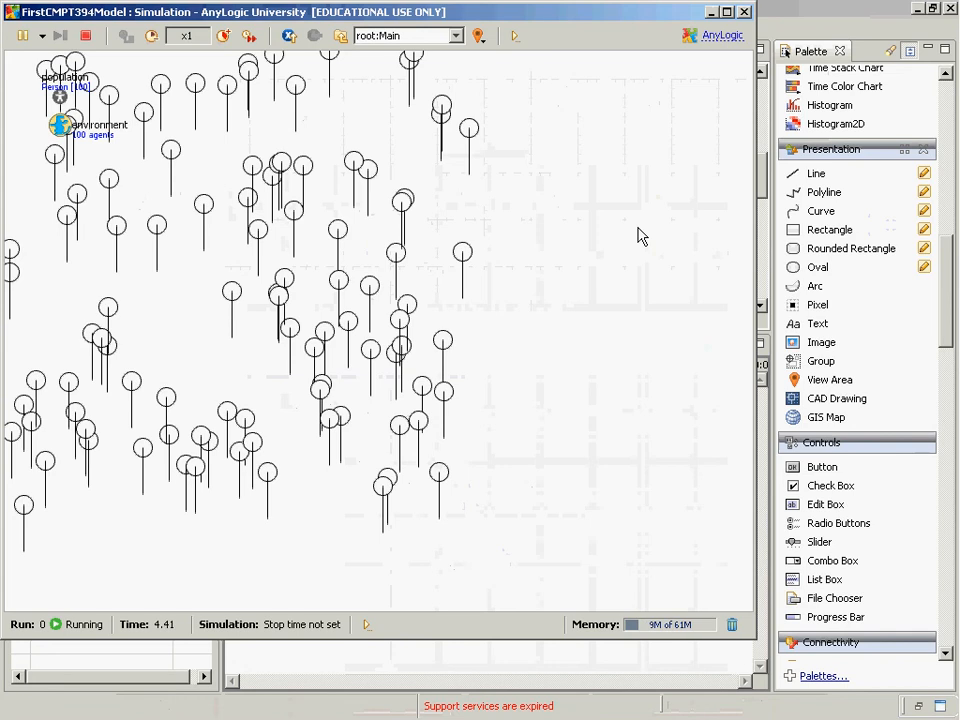
Close the simulation run, read the PowerPoint slide on multiplying and adjusting the lines, and return to AnyLogic
key("alt+F4")
key("alt+Tab")
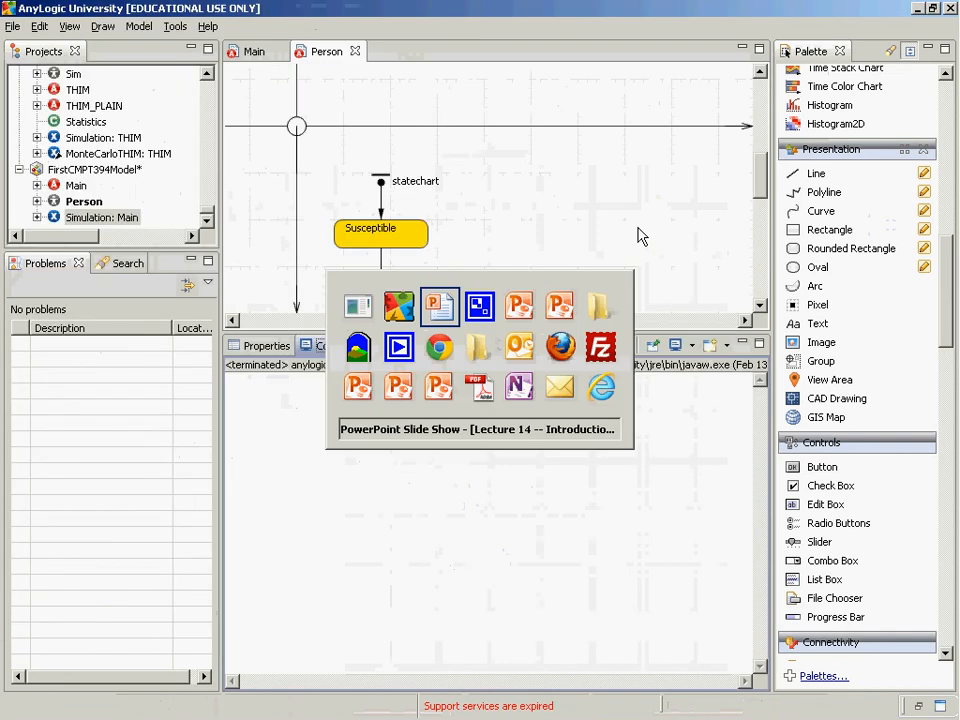
key("Right")
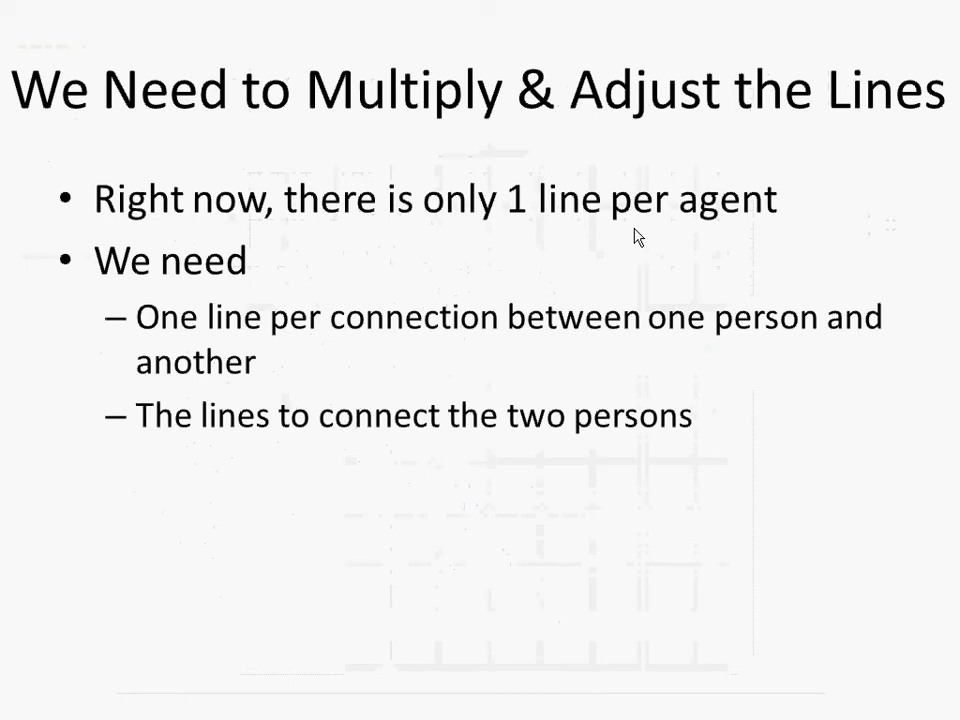
key("alt+Tab")
key("alt+Tab")
key("alt+shift+Tab")
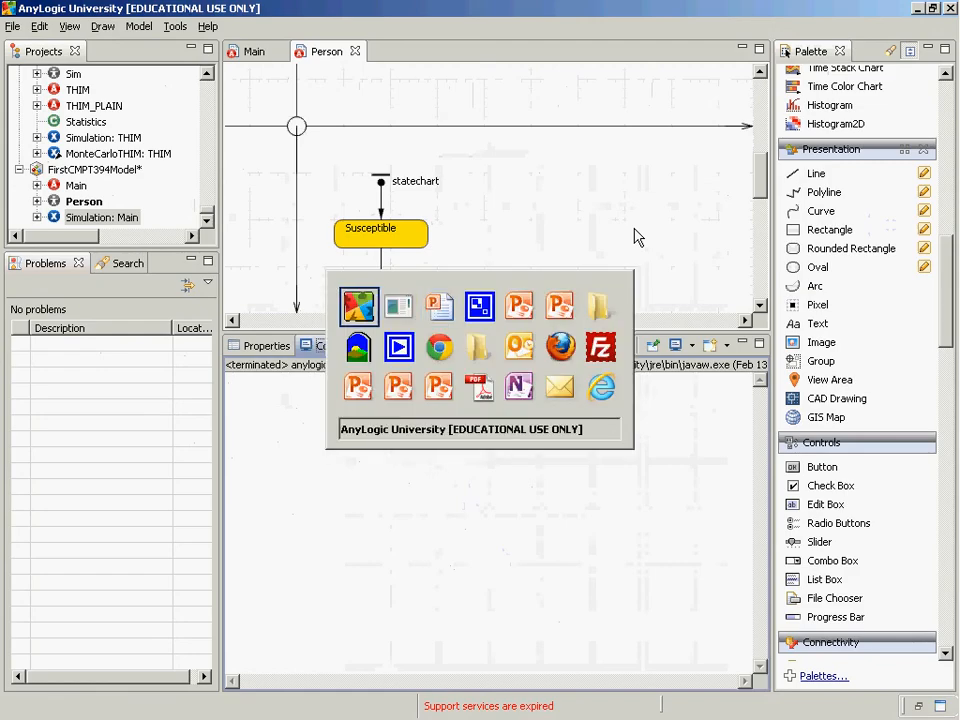
Run the Simulation experiment again to examine the single line drawn per agent, and close the run window
right_click(120, 219)
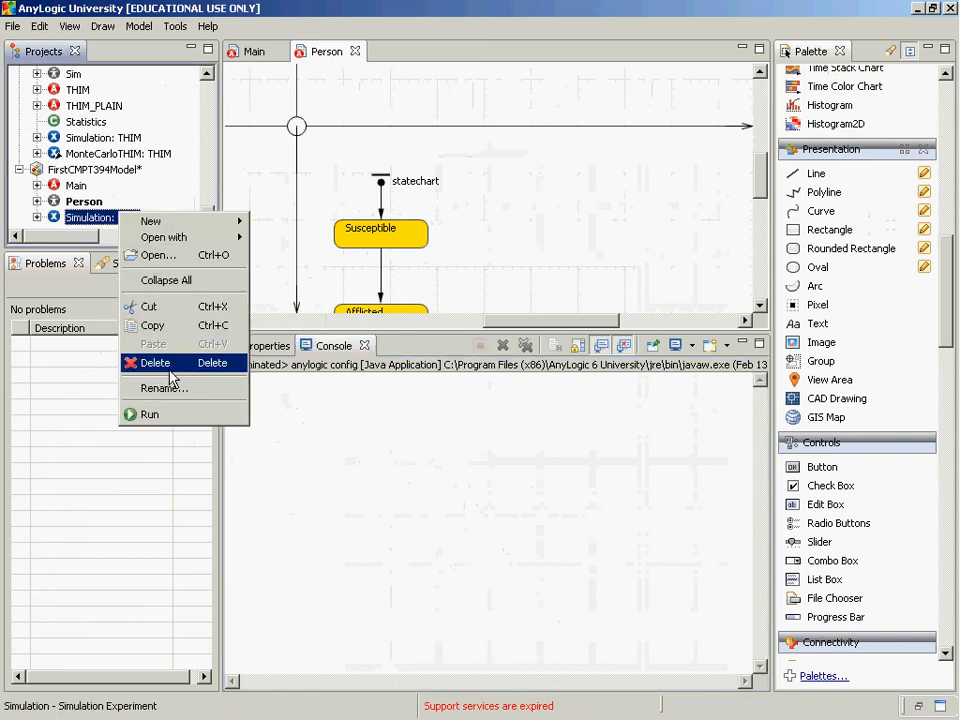
left_click(184, 413)
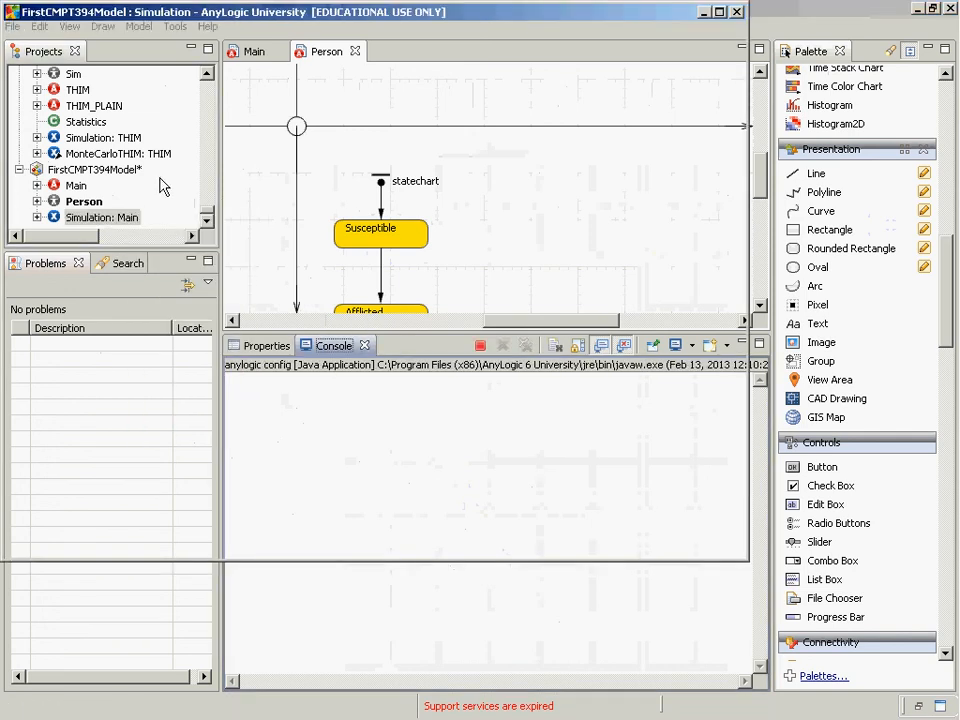
left_click(160, 187)
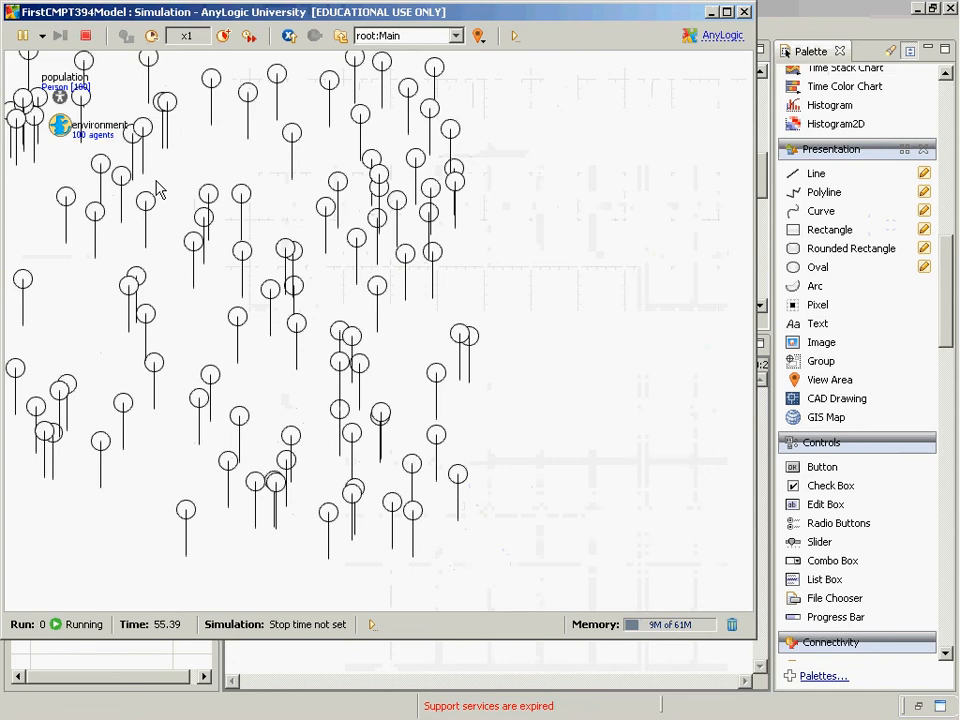
key("alt+F4")
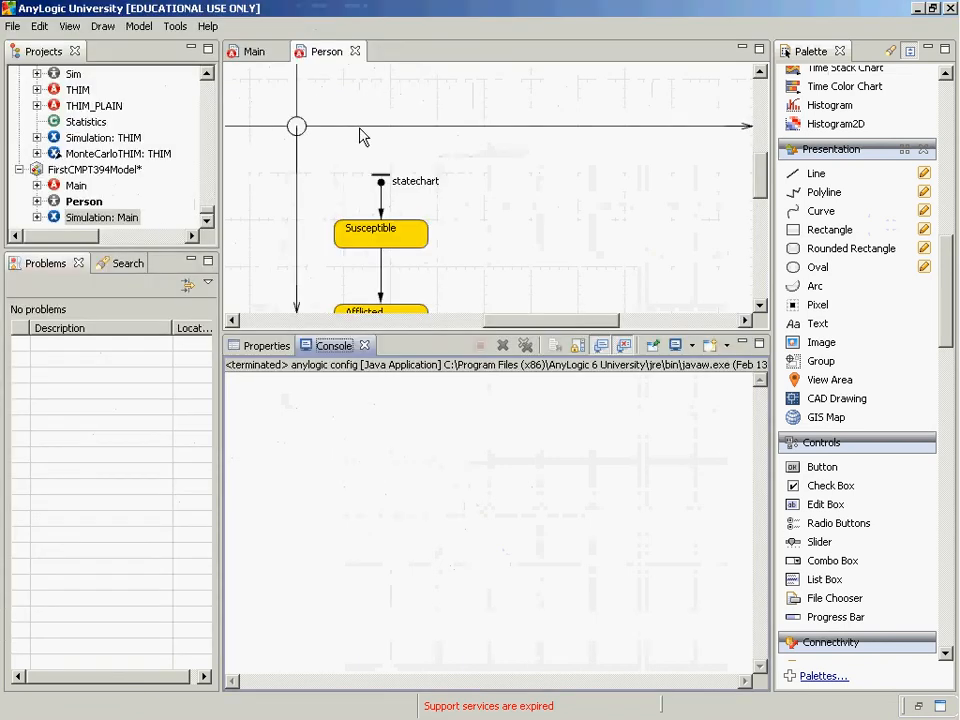
Move the line's free end out diagonally from the oval and set its dynamic Replication to this.getConnectionsNumber()
left_click(297, 150)
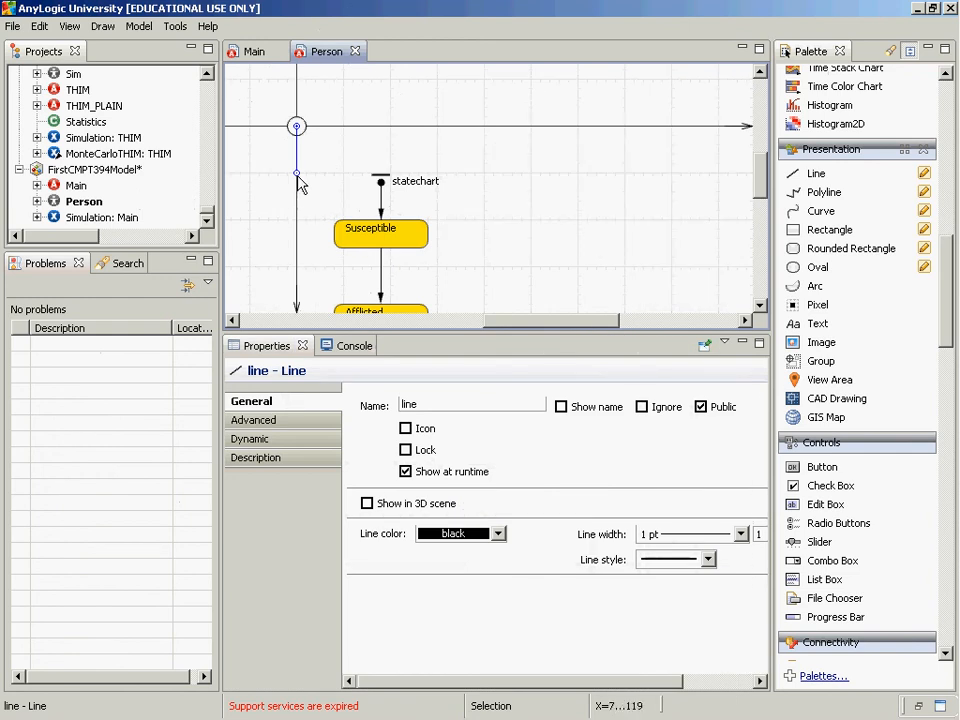
left_click_drag(298, 174, 341, 172)
left_click(294, 439)
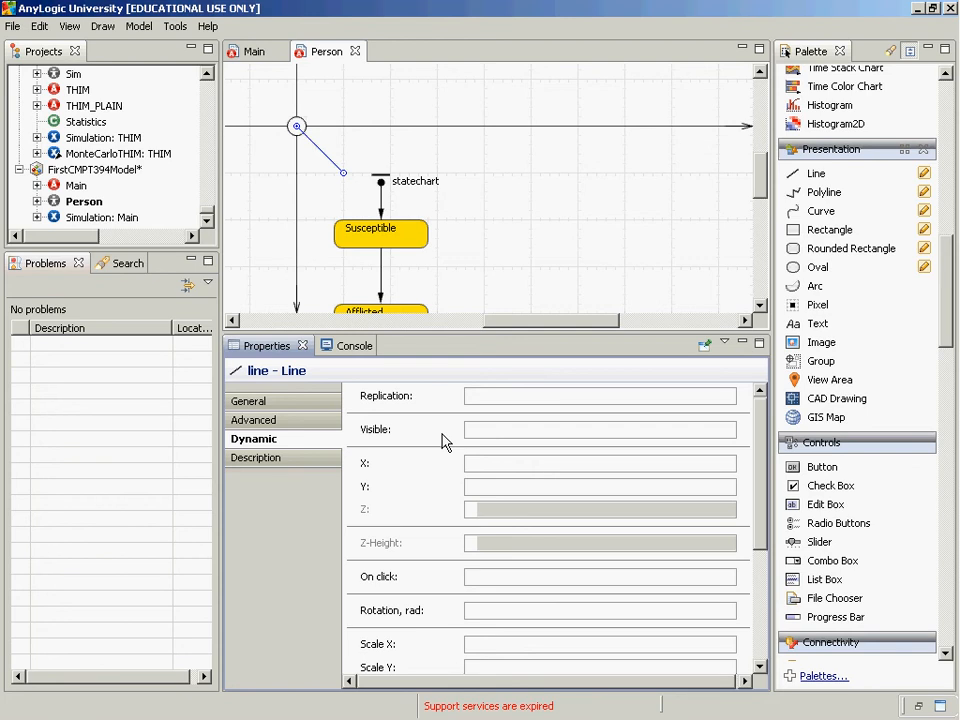
left_click(514, 396)
type("this.getConn")
key("ctrl+space")
key("Down")
key("Down")
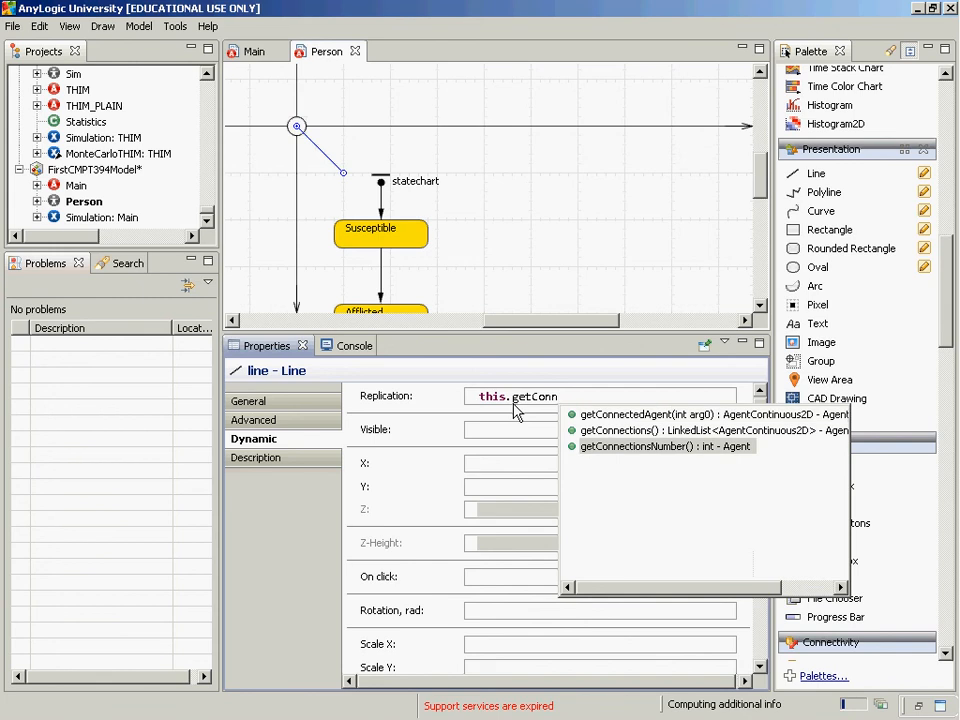
key("Return")
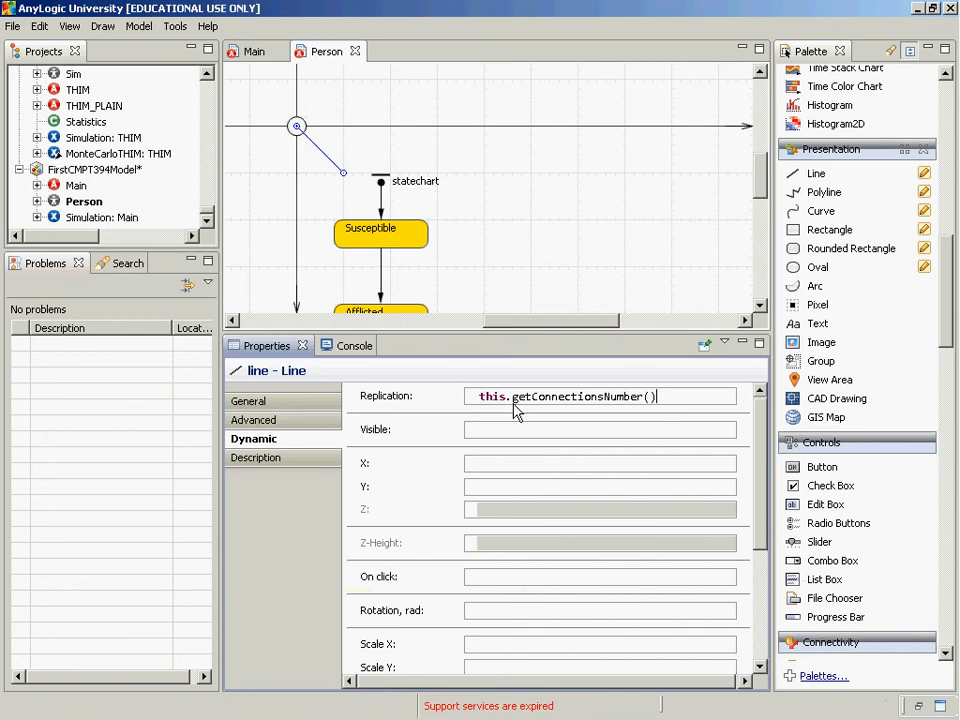
Read the code-assist documentation for getConnectionsNumber in the Replication expression
key("Left")
key("Left")
key("ctrl+space")
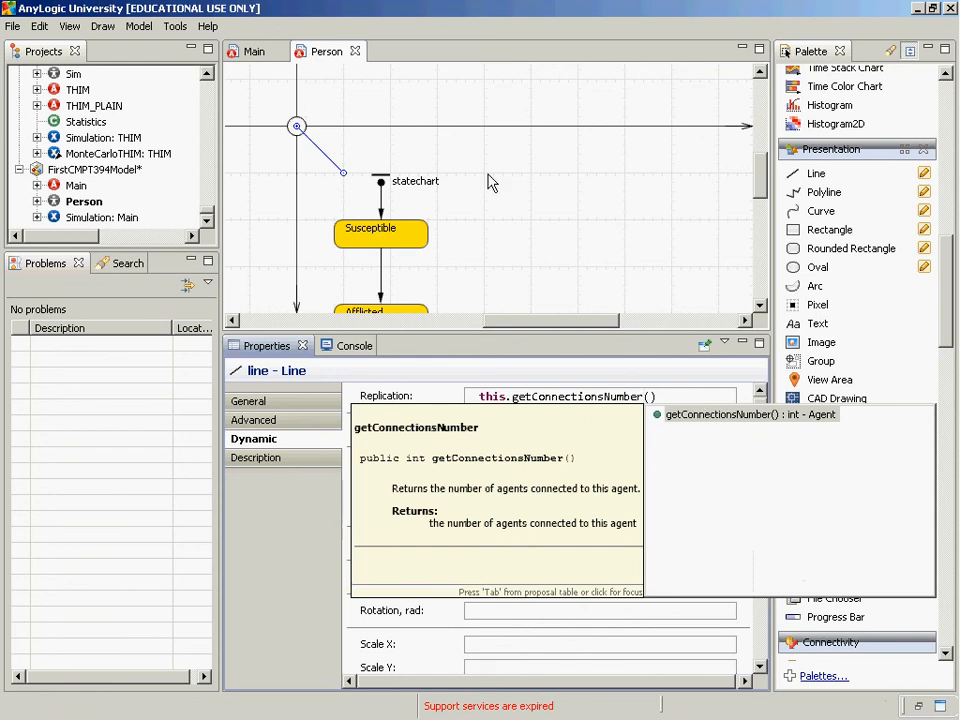
left_click(520, 335)
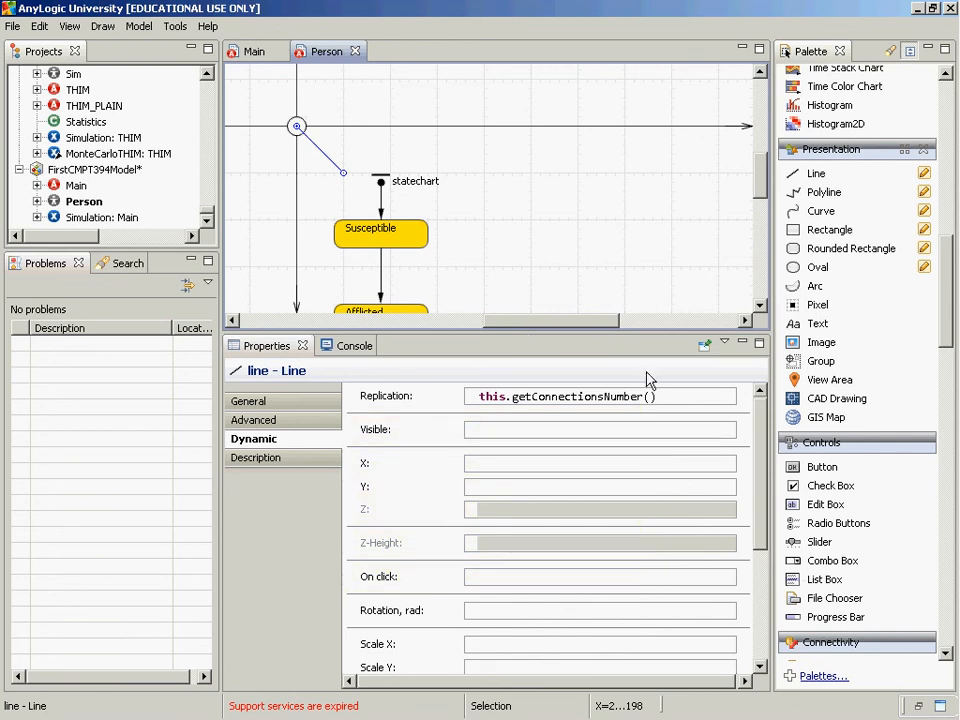
Locate the line's dX property among the dynamic properties and read its hint about the available variable
scroll(746, 566, "down", 3)
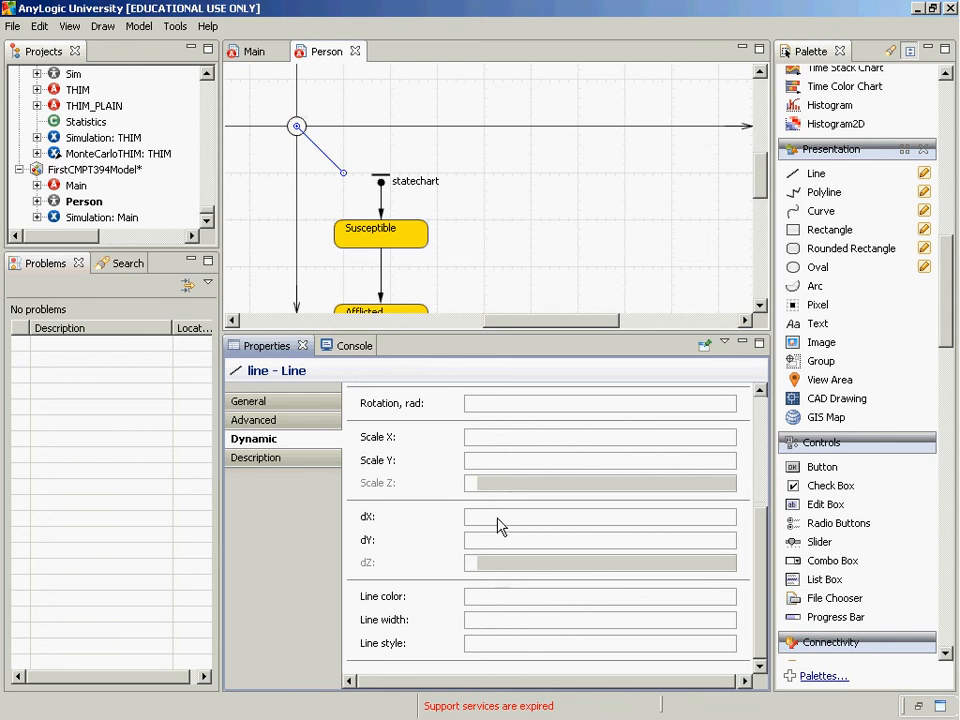
left_click_drag(757, 561, 740, 440)
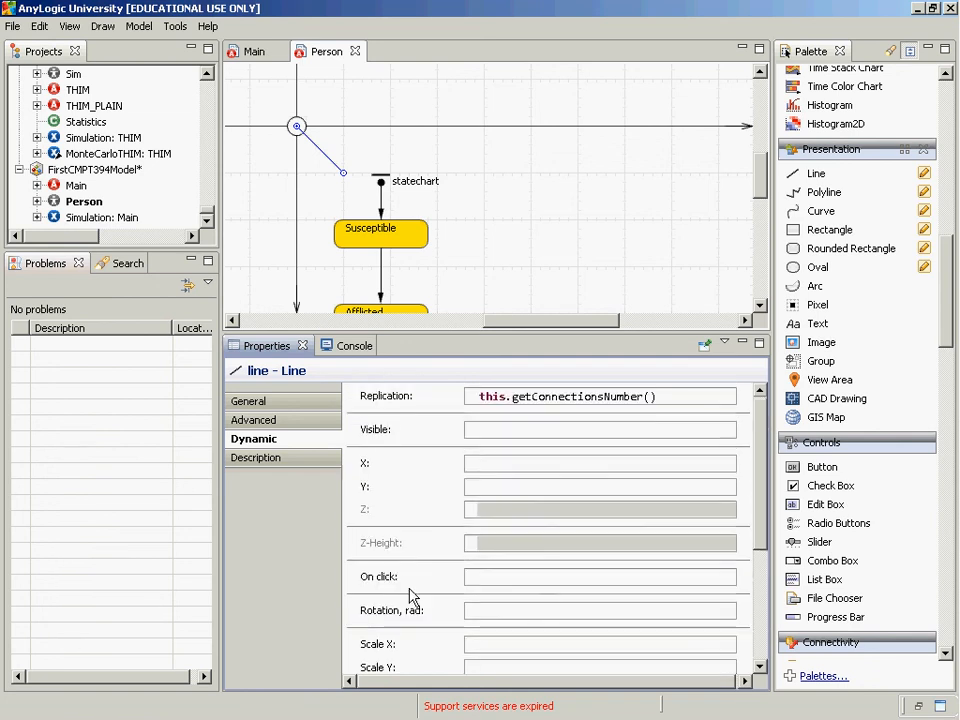
left_click_drag(761, 510, 760, 662)
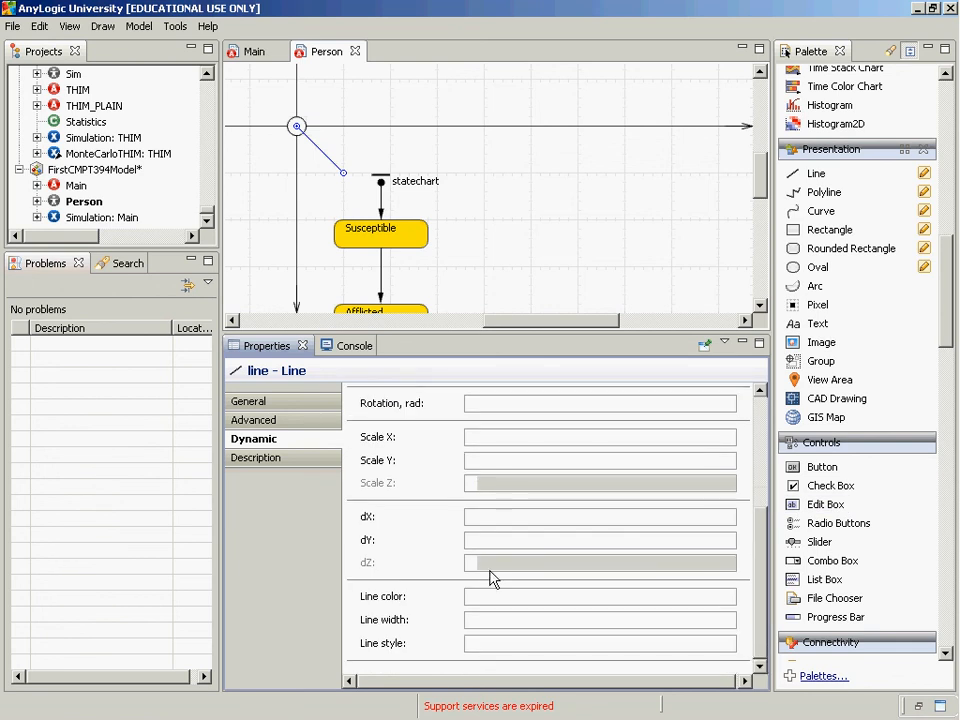
left_click(492, 516)
mouse_move(461, 520)
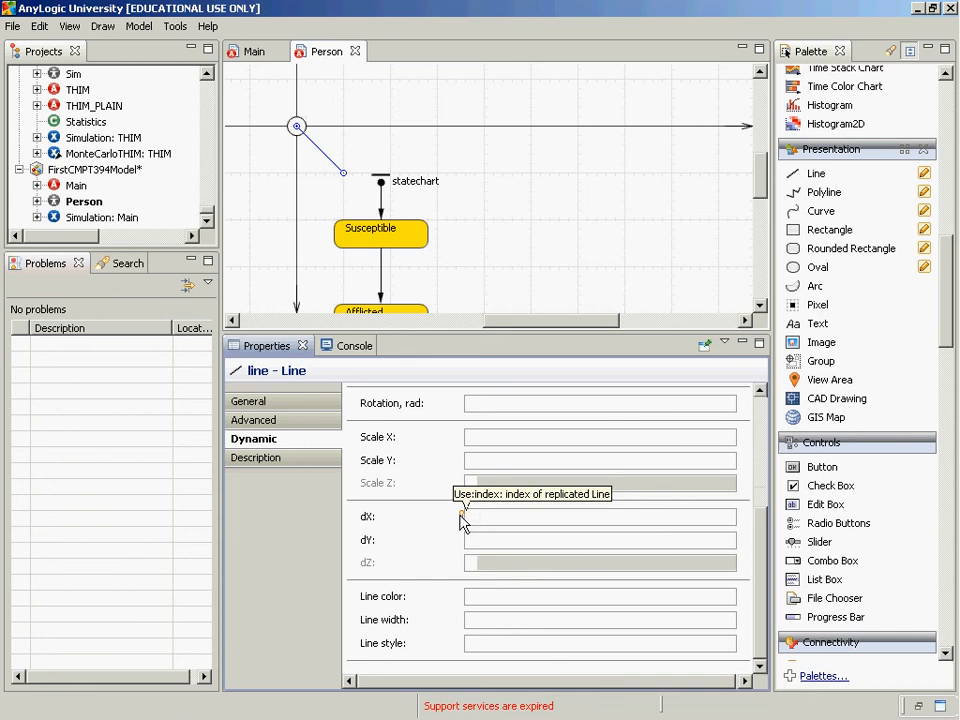
Enter this.getX() as the line's dX expression, consulting the getX documentation
type("5")
key("BackSpace")
type("this.getX")
key("ctrl+space")
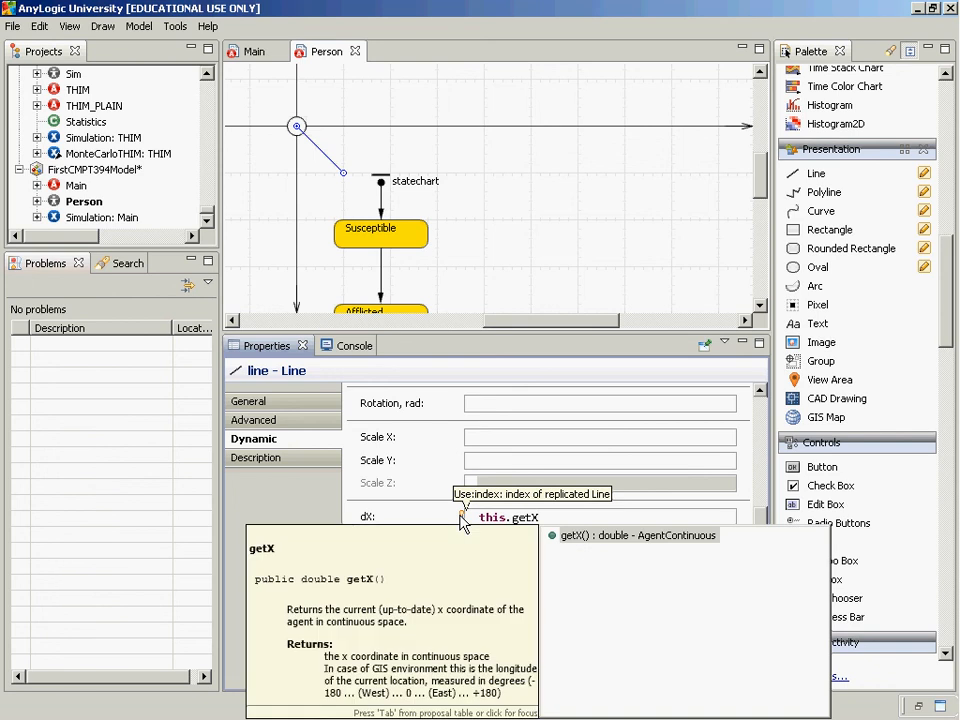
left_click(402, 626)
scroll(402, 626, "down", 1)
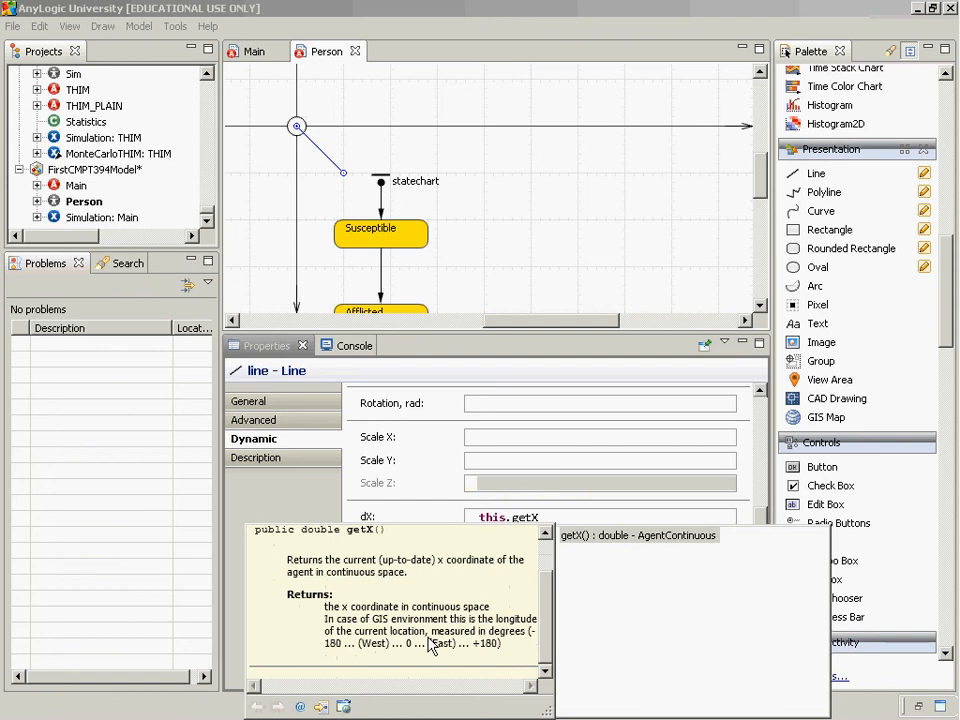
left_click(590, 578)
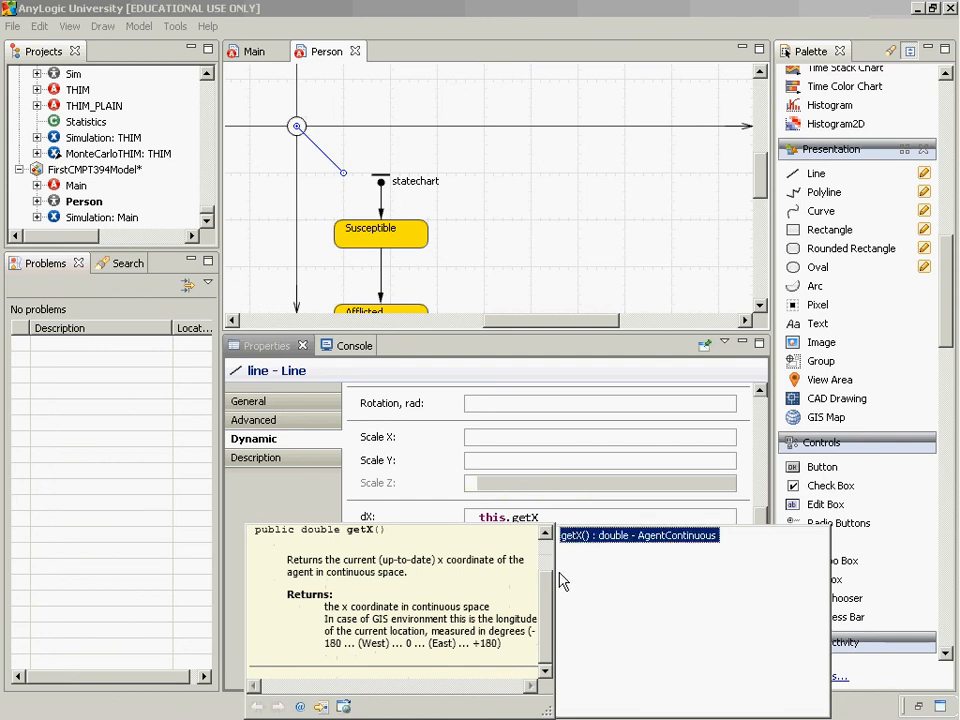
double_click(589, 538)
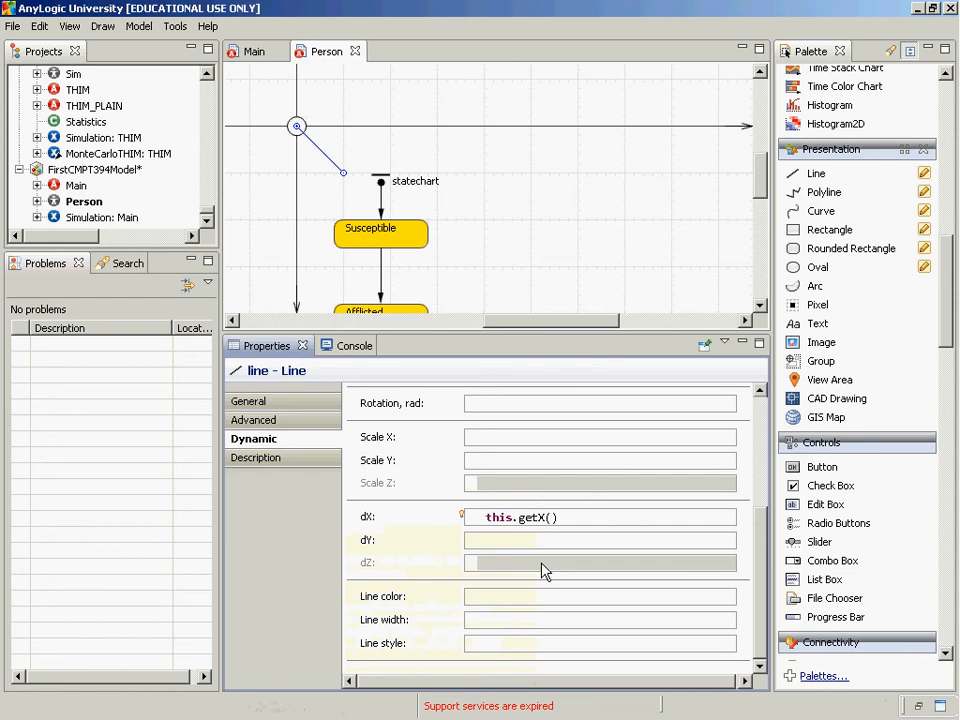
Insert this.getConnectedAgent() and a minus sign in front of this.getX() in the dX expression
type("- this.g")
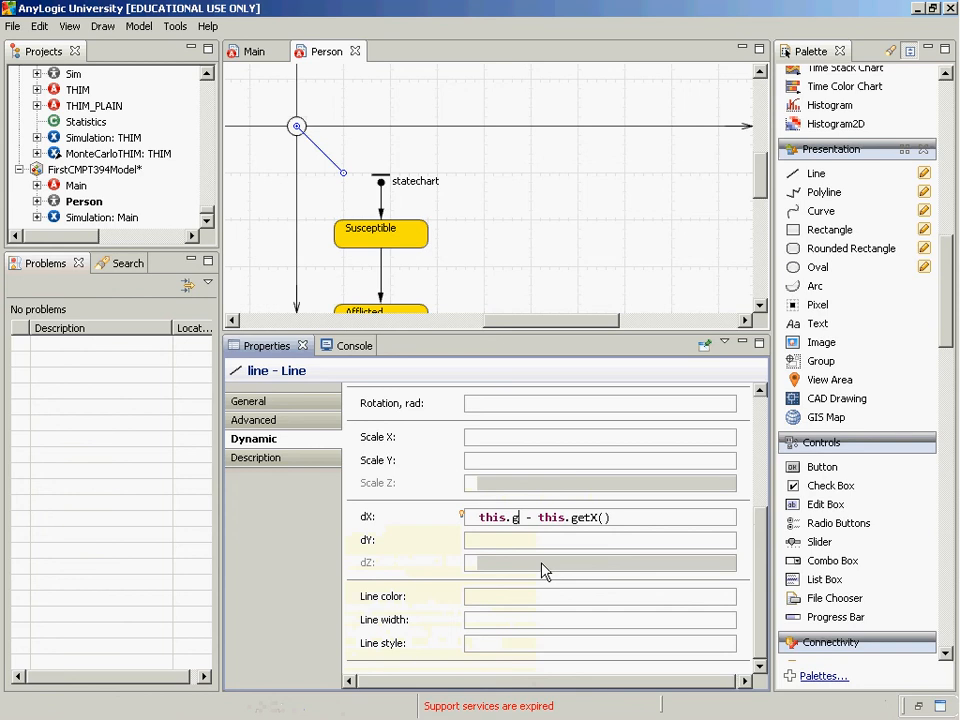
type("et")
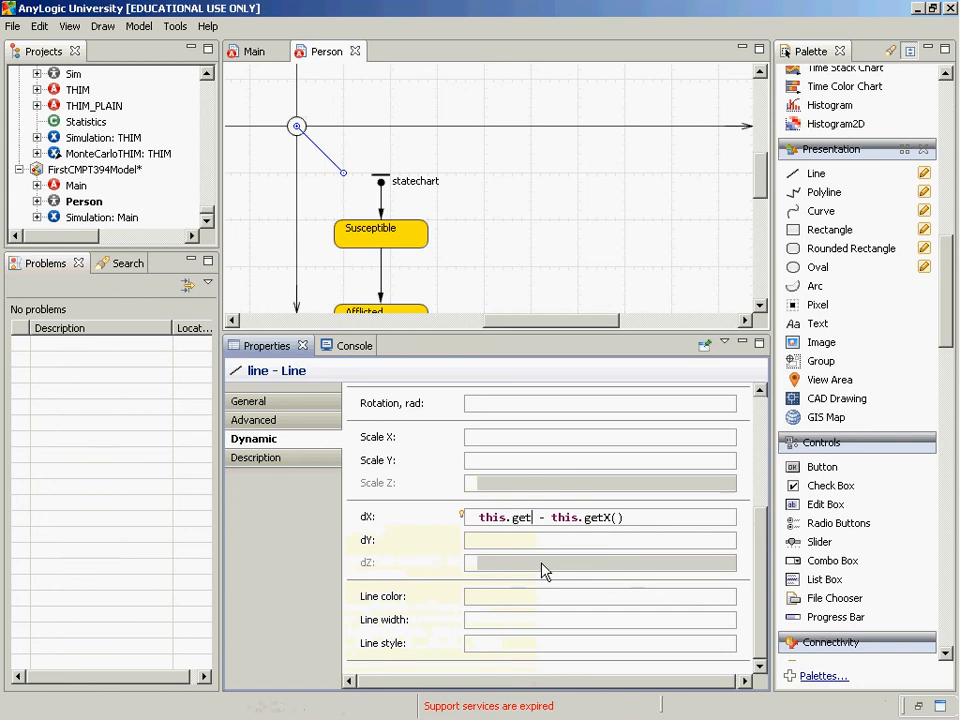
key("ctrl+space")
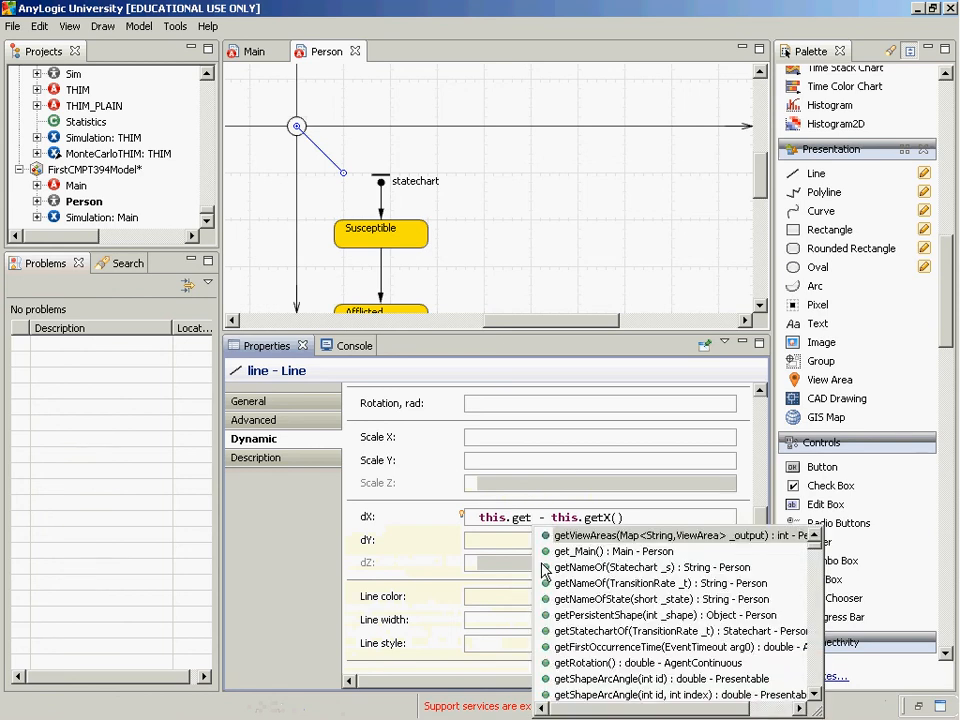
type("c")
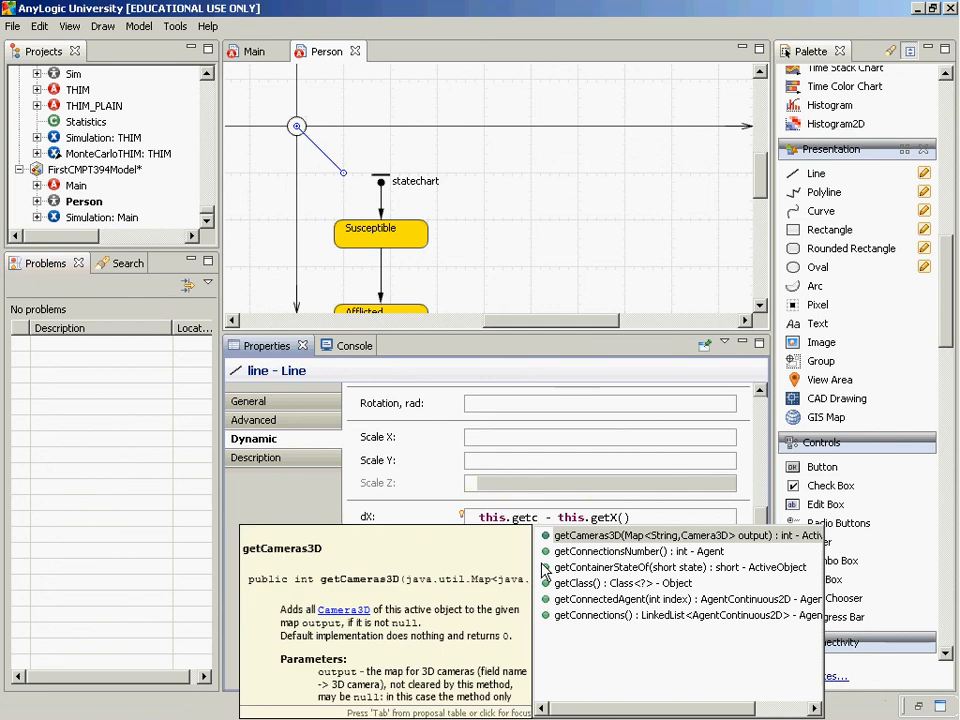
left_click(545, 570)
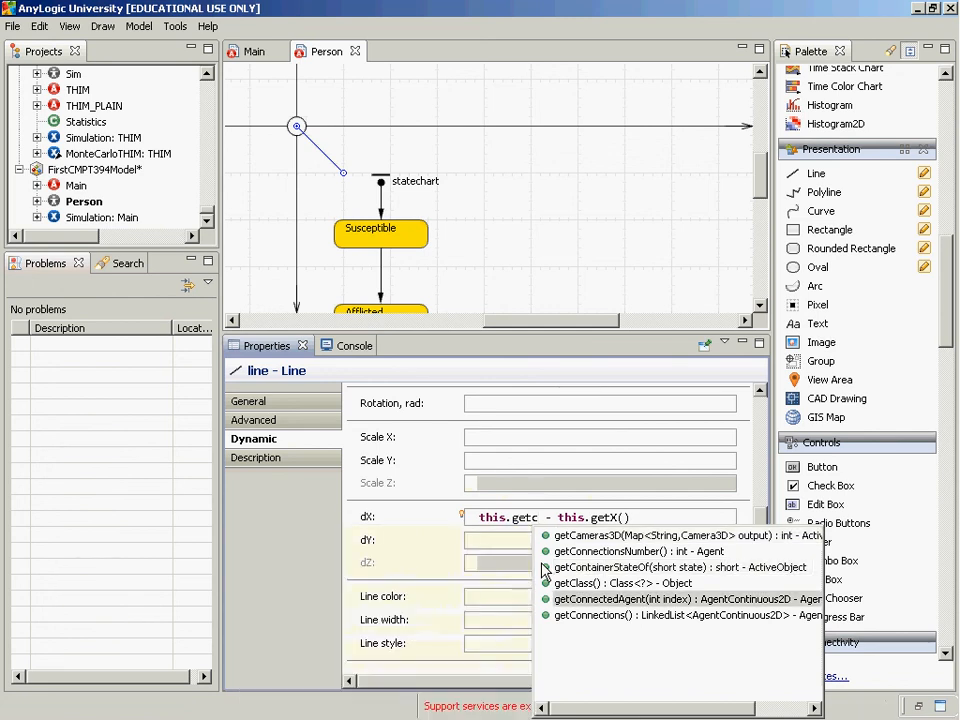
key("Return")
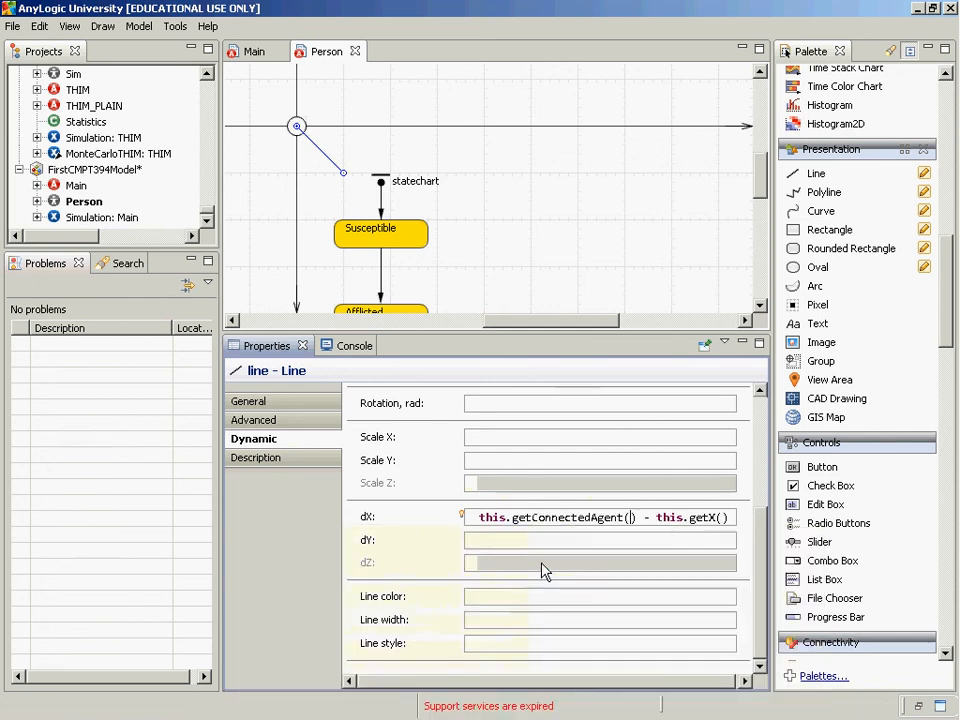
Pass index to getConnectedAgent in dX and append .getX() to that call
type("index")
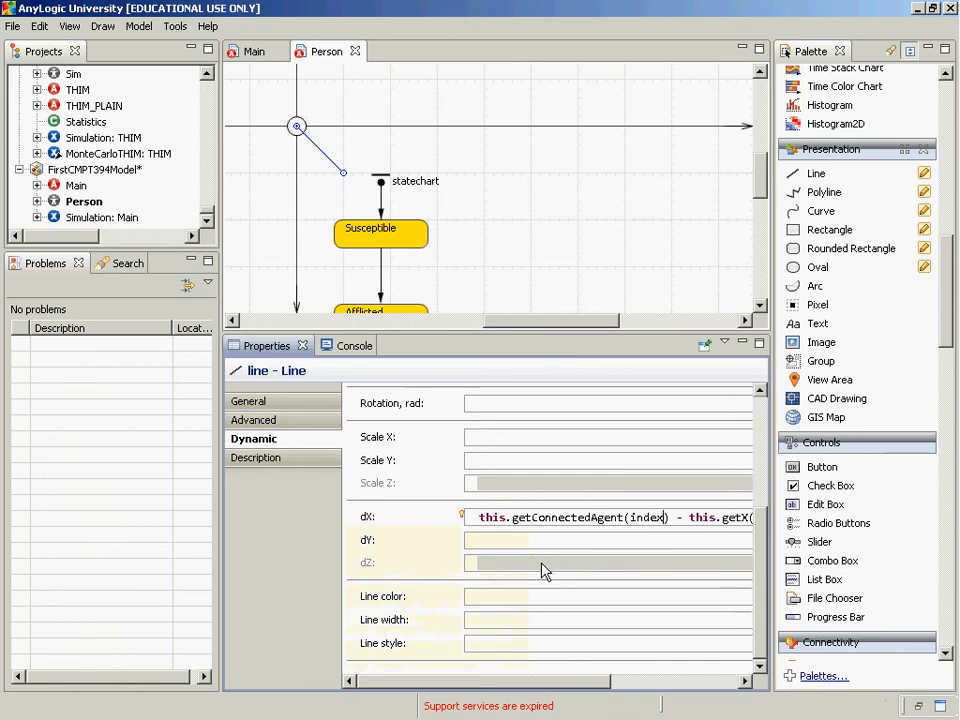
mouse_move(462, 518)
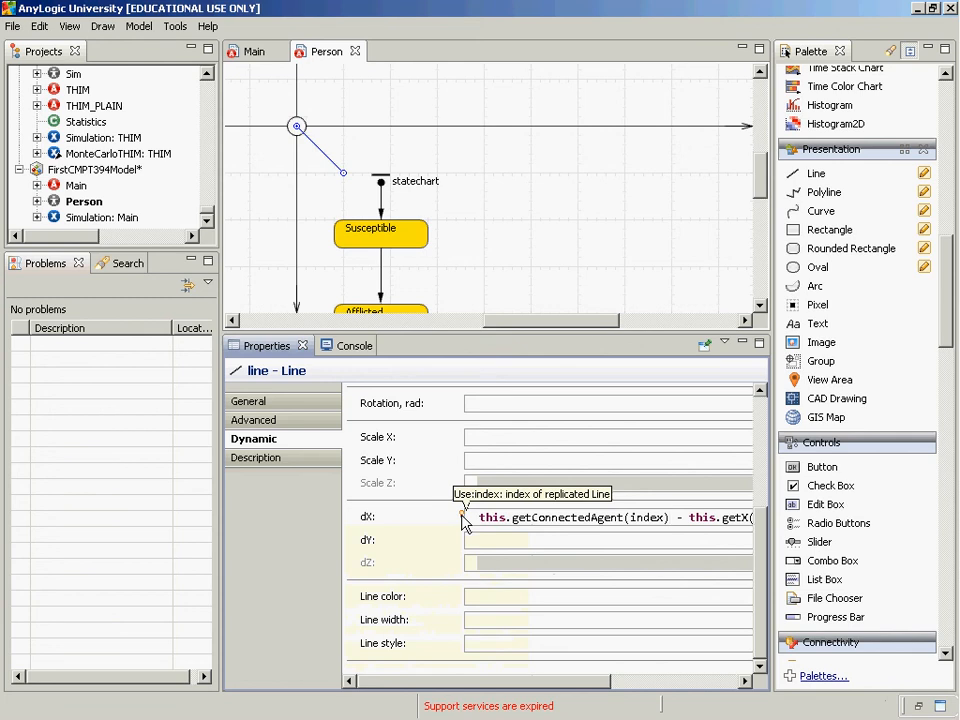
type(".getX()")
Copy the dX expression into dY and change both calls so it reads this.getConnectedAgent(index).getY() - this.getY()
key("Home")
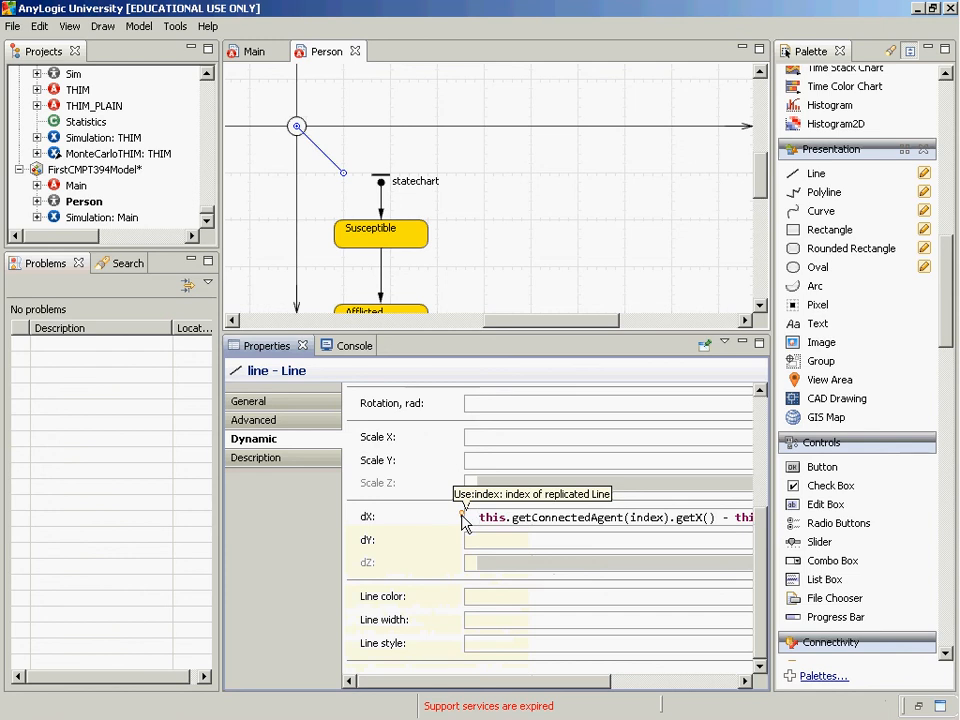
key("shift+End")
key("ctrl+c")
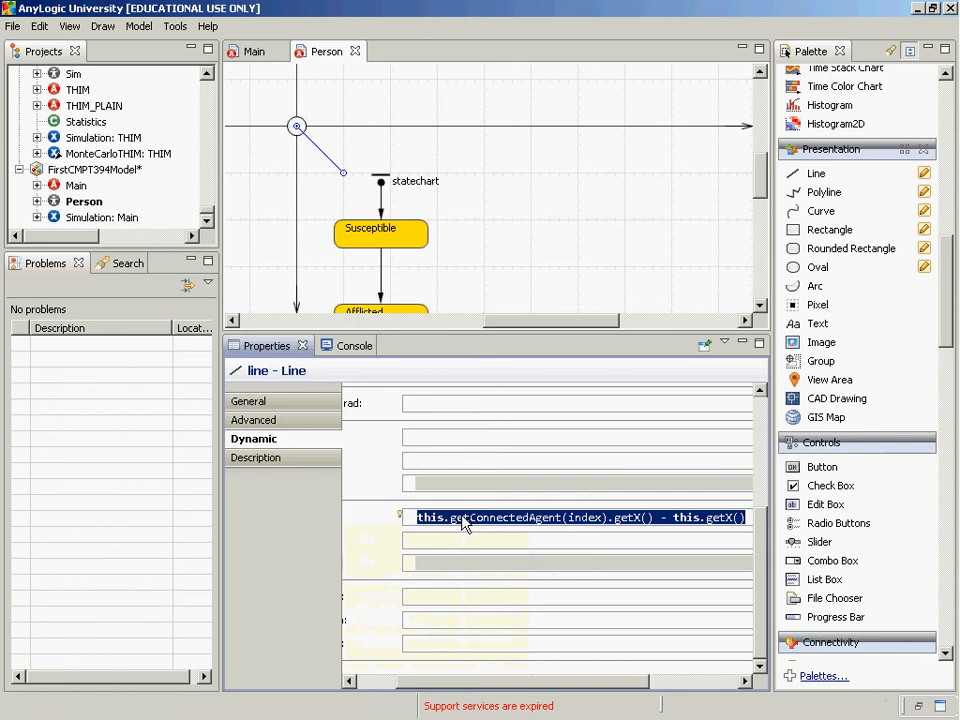
left_click(478, 546)
key("ctrl+v")
key("Left")
key("Left")
key("BackSpace")
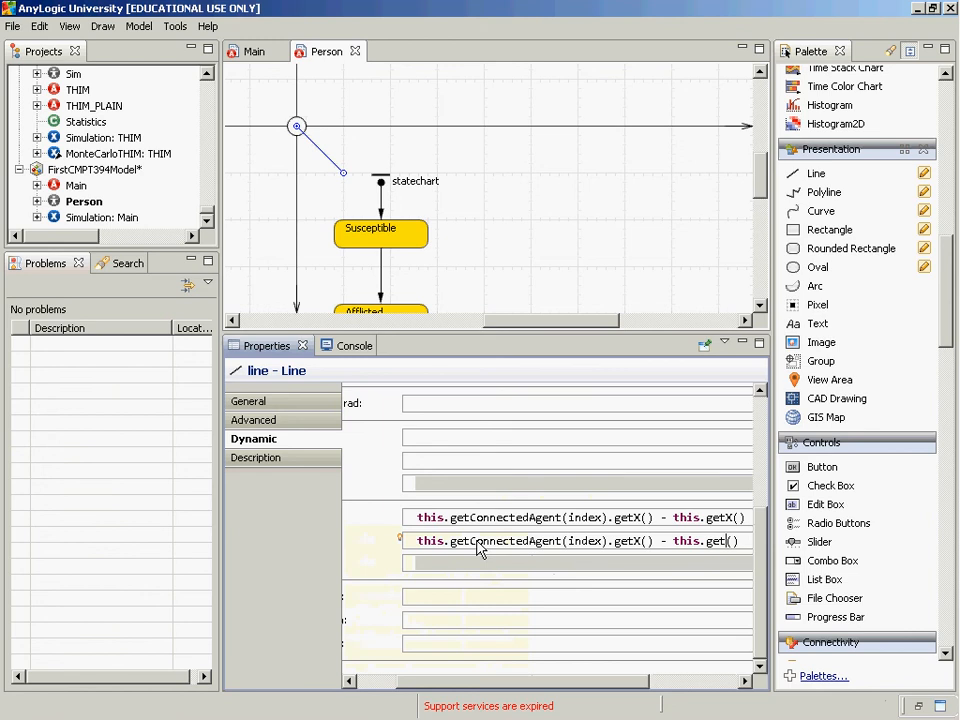
type("Y")
key("Left")
key("Left")
key("Left")
key("Left")
key("Left")
key("Left")
key("Left")
key("Left")
key("Left")
key("Left")
key("Left")
key("Left")
key("Left")
key("Left")
key("shift+Left")
type("Y")
key("Home")
Look up the documentation for the connected agent's getX call in dX and bring up the expression's editing options
left_click(454, 519)
key("Right")
key("Right")
key("Right")
key("Right")
key("Right")
key("Right")
key("Right")
key("Right")
key("Right")
key("Right")
key("Right")
key("Right")
key("ctrl+space")
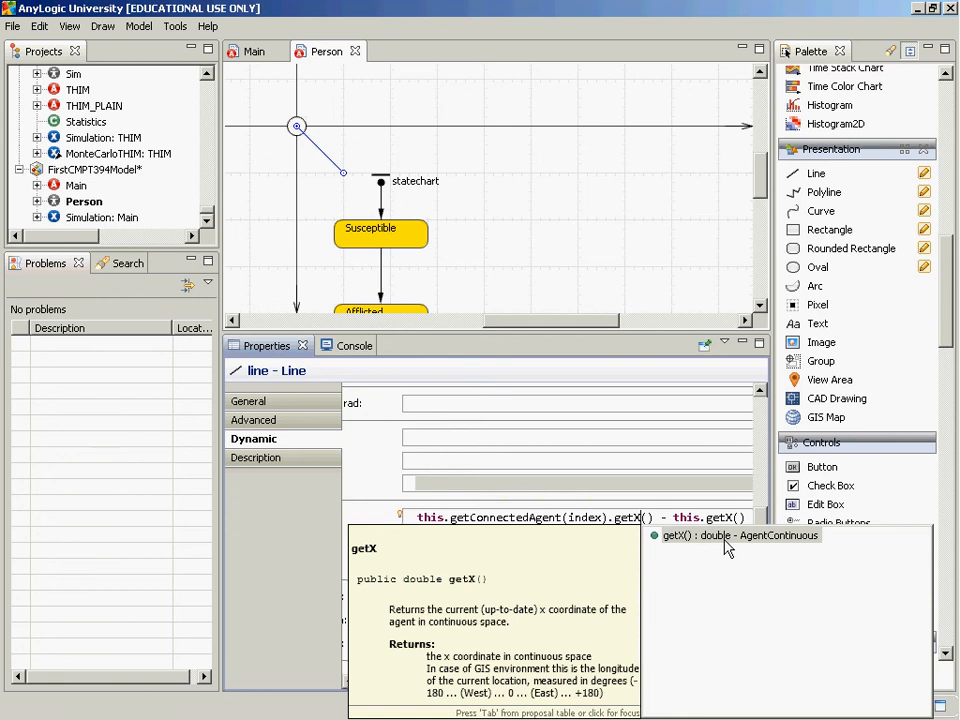
scroll(727, 548, "up", 1)
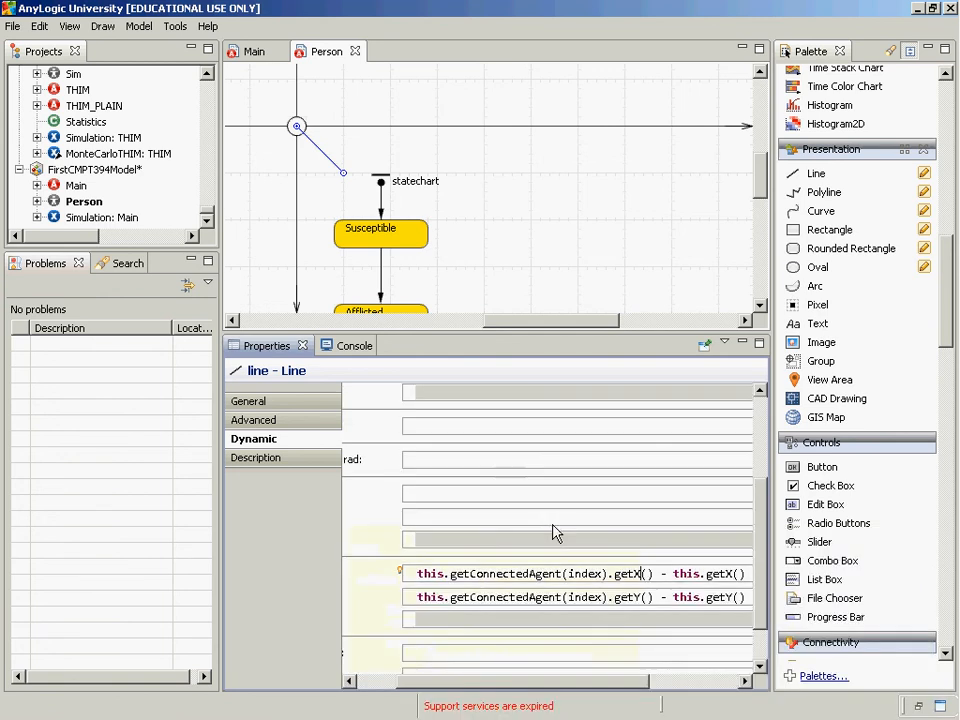
right_click(443, 575)
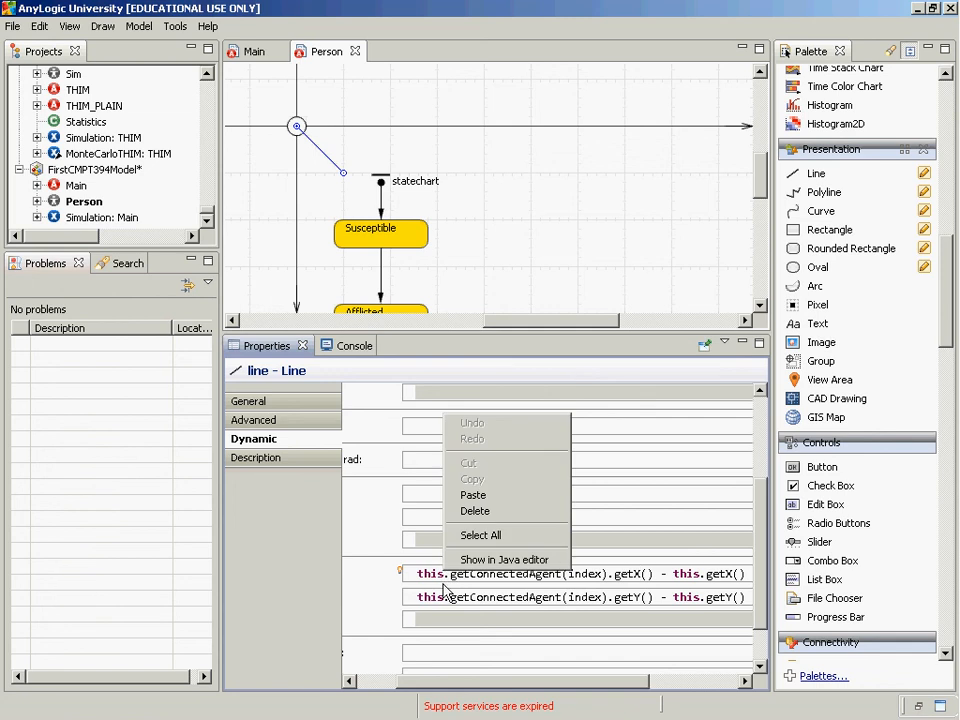
Build the FirstCMPT394Model project with the completed dX and dY line expressions
left_click(139, 26)
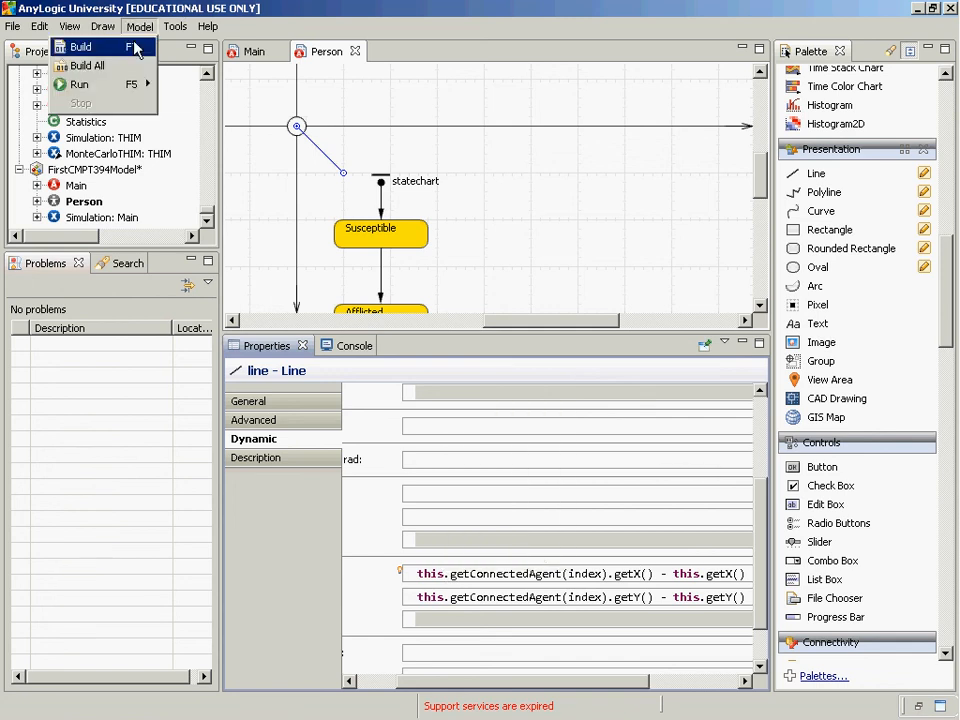
left_click(139, 29)
left_click(138, 30)
left_click(128, 50)
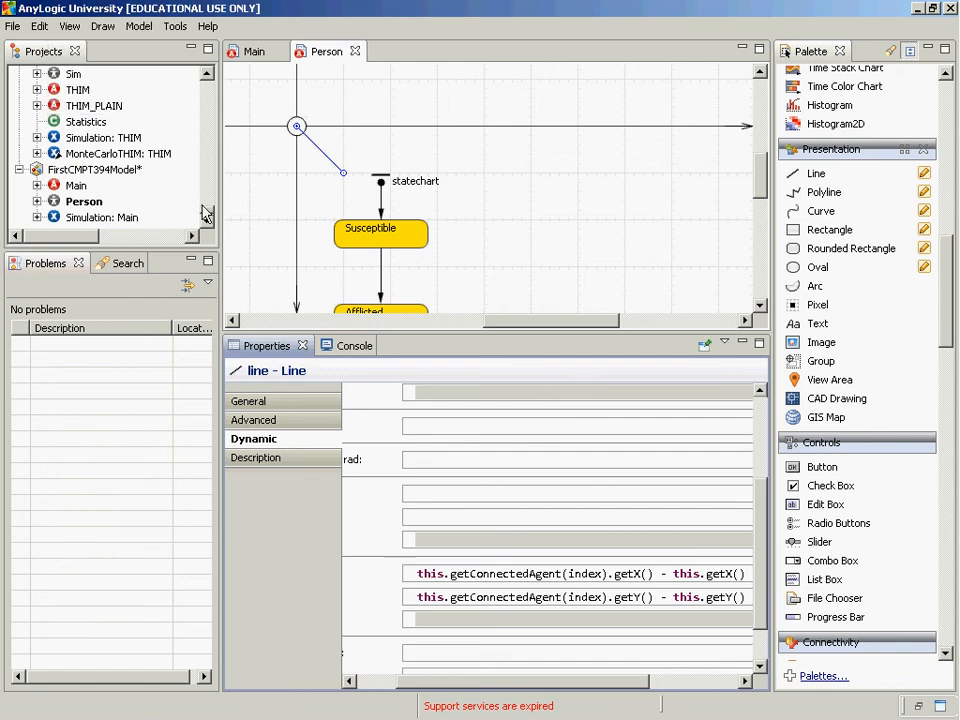
Run the FirstCMPT394Model Simulation experiment to check the lines drawn between connected agents, and close the run window
right_click(98, 218)
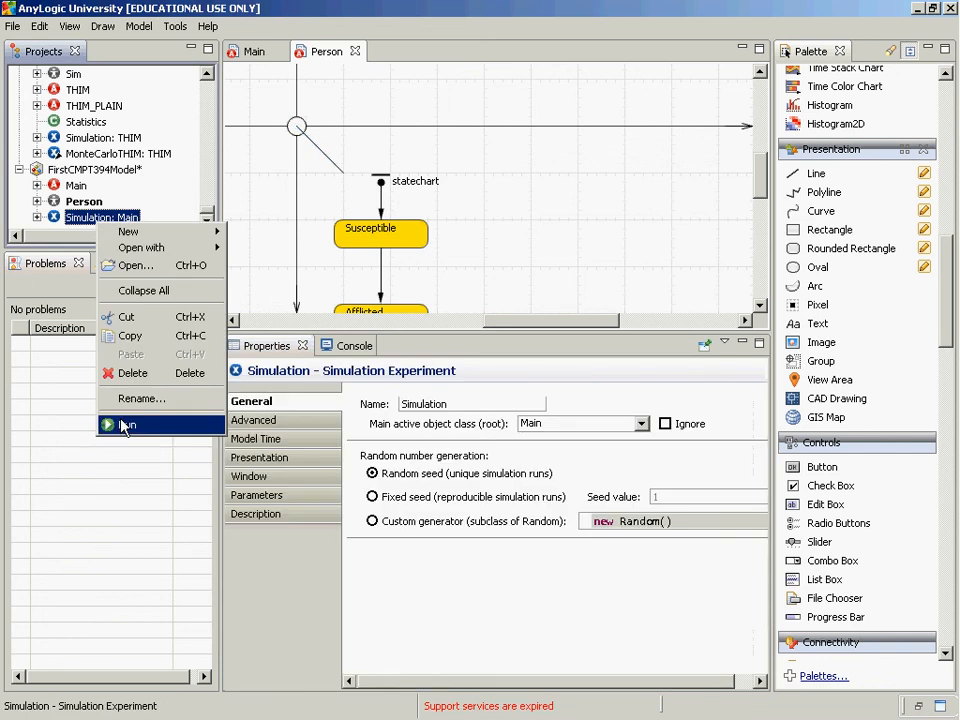
left_click(125, 426)
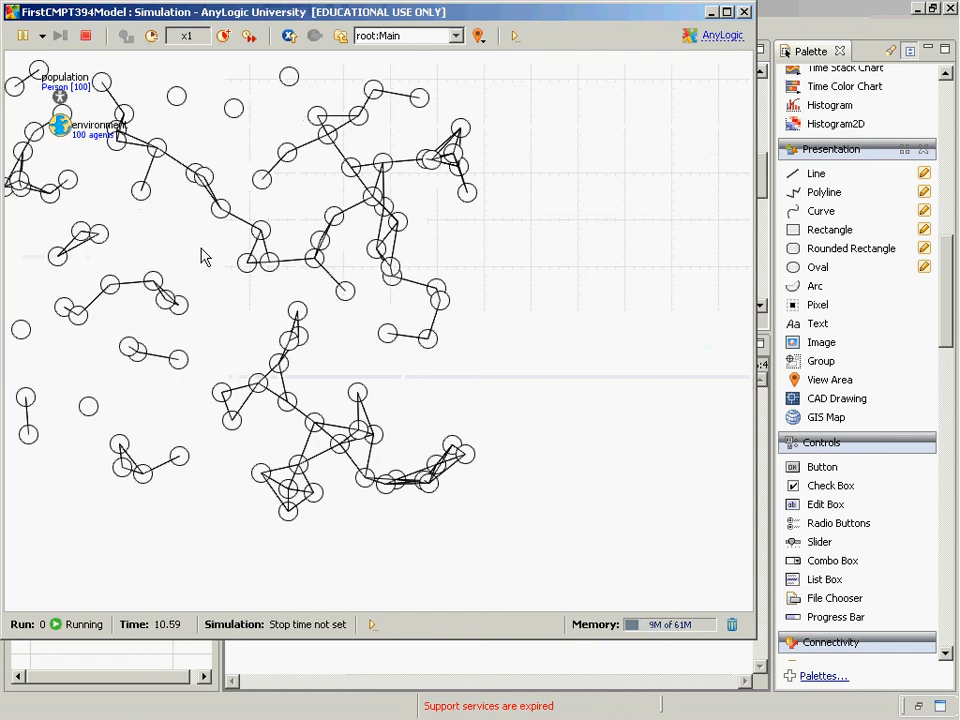
key("super")
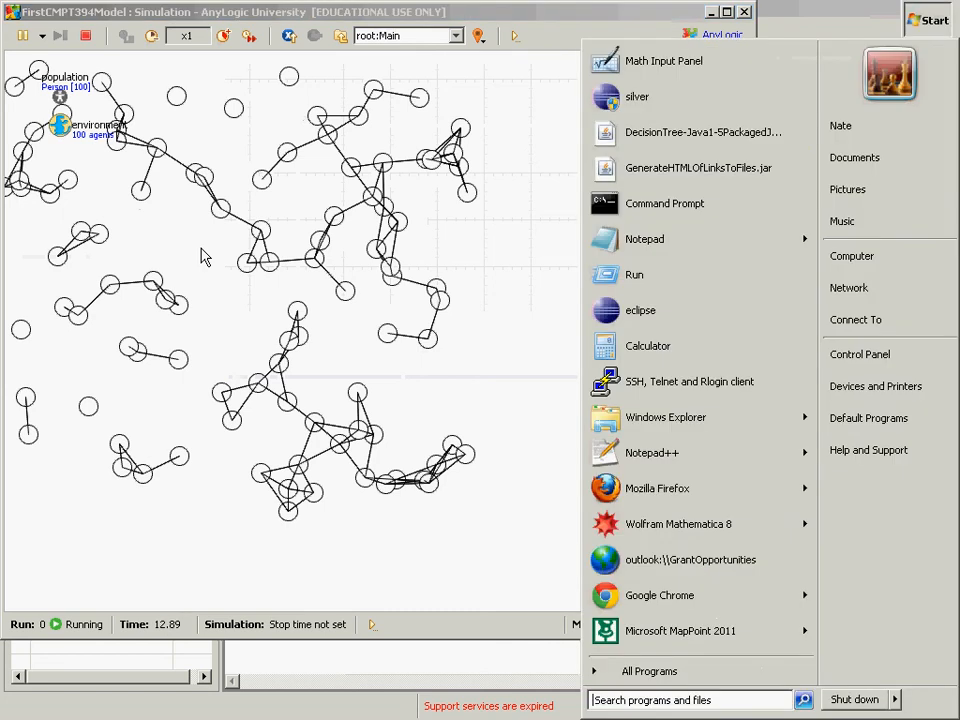
key("super")
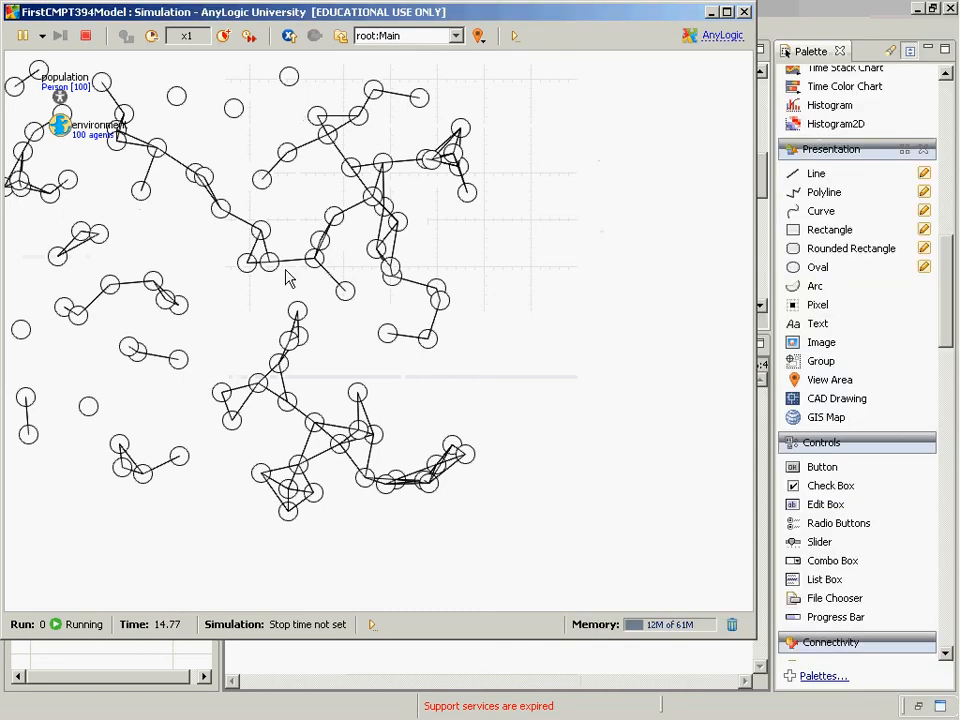
key("alt+F4")
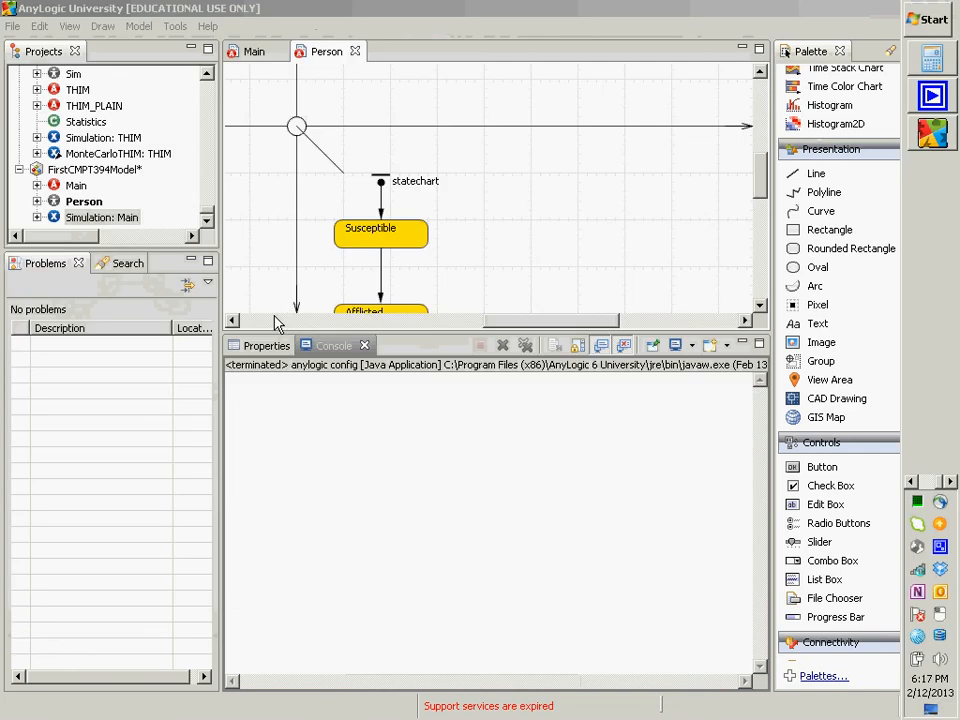
Open the Simulation experiment to view its setup page and general properties
double_click(122, 222)
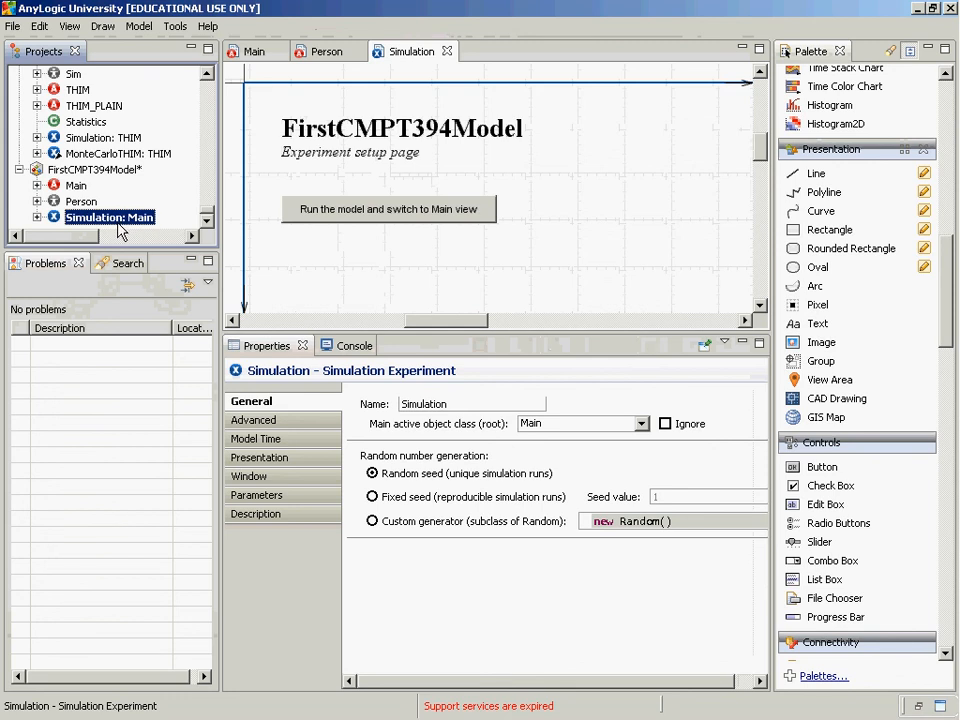
key("alt+Tab")
key("alt+shift+Tab")
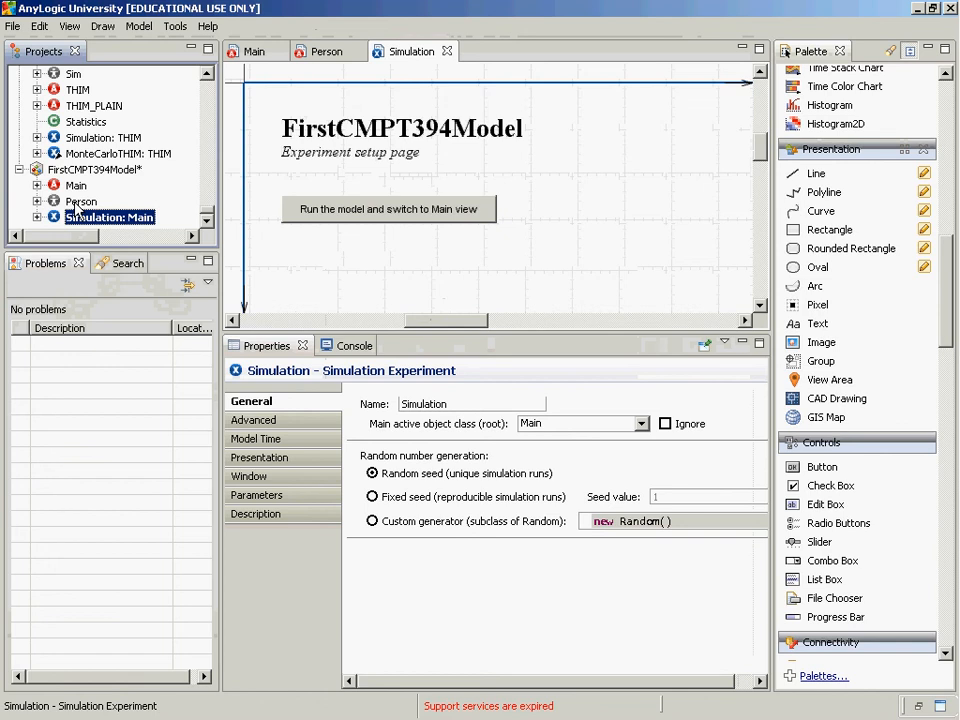
Open the Person class and bring up the Fill color field in the dynamic properties of its oval
left_click(78, 203)
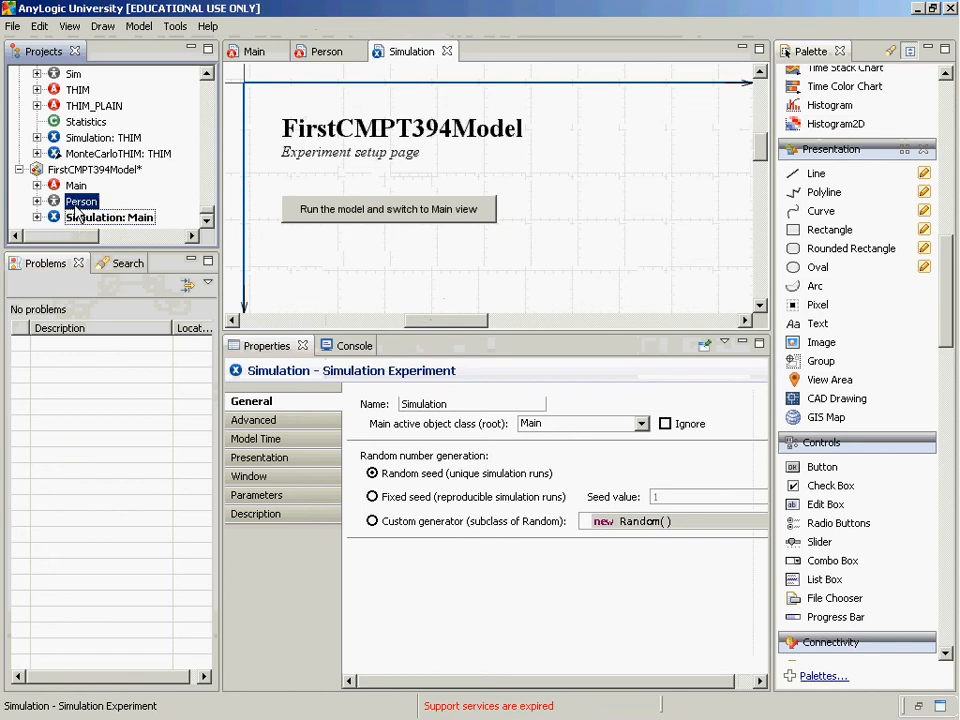
double_click(77, 205)
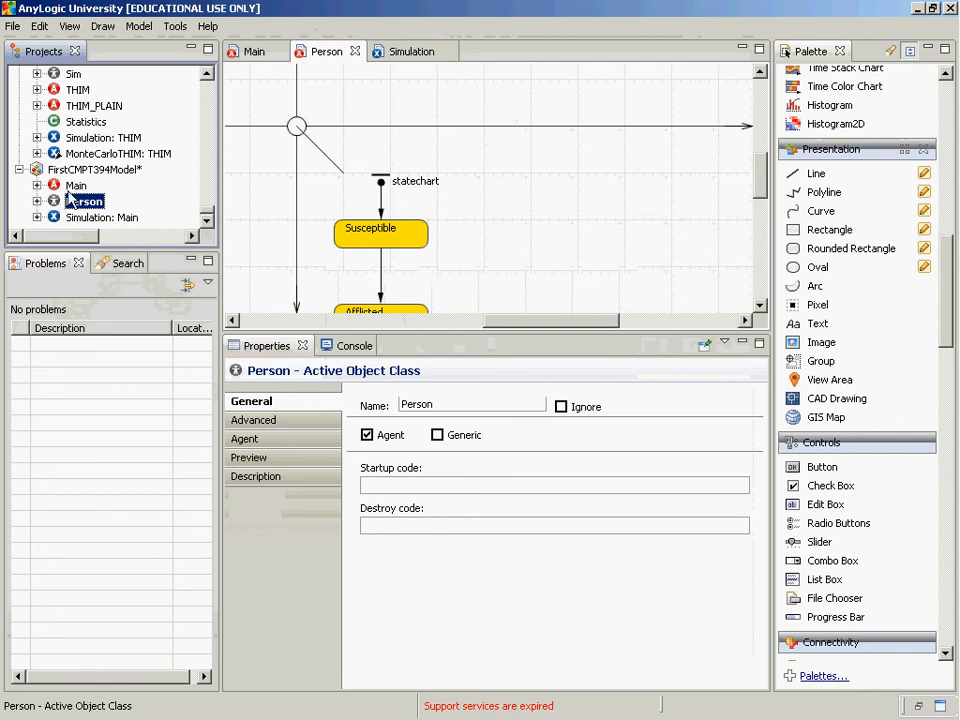
left_click(297, 128)
left_click(297, 128)
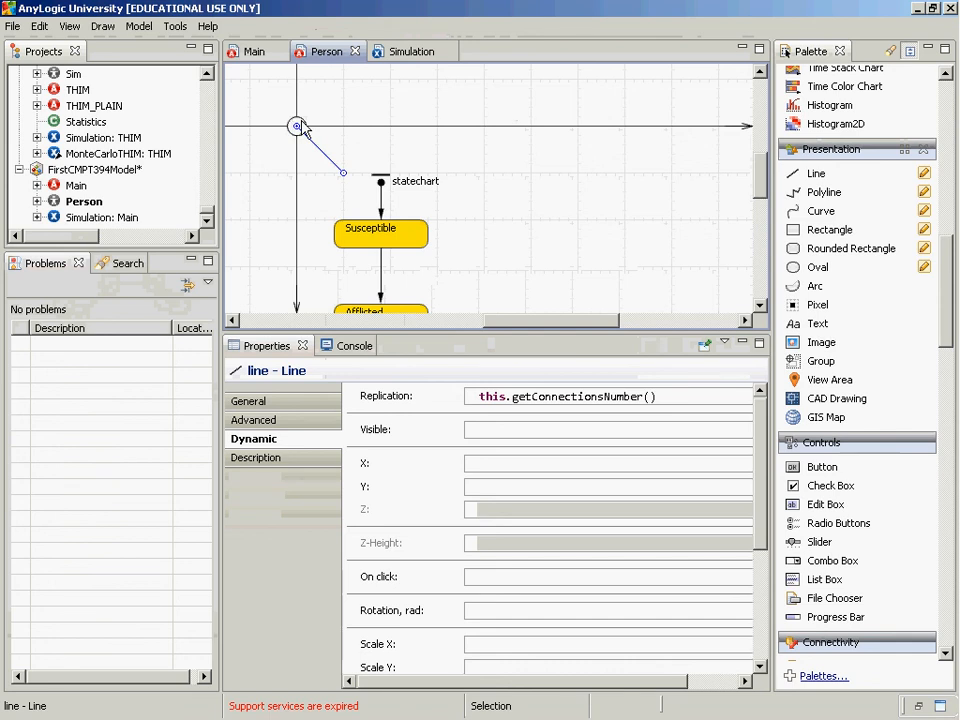
left_click(298, 125)
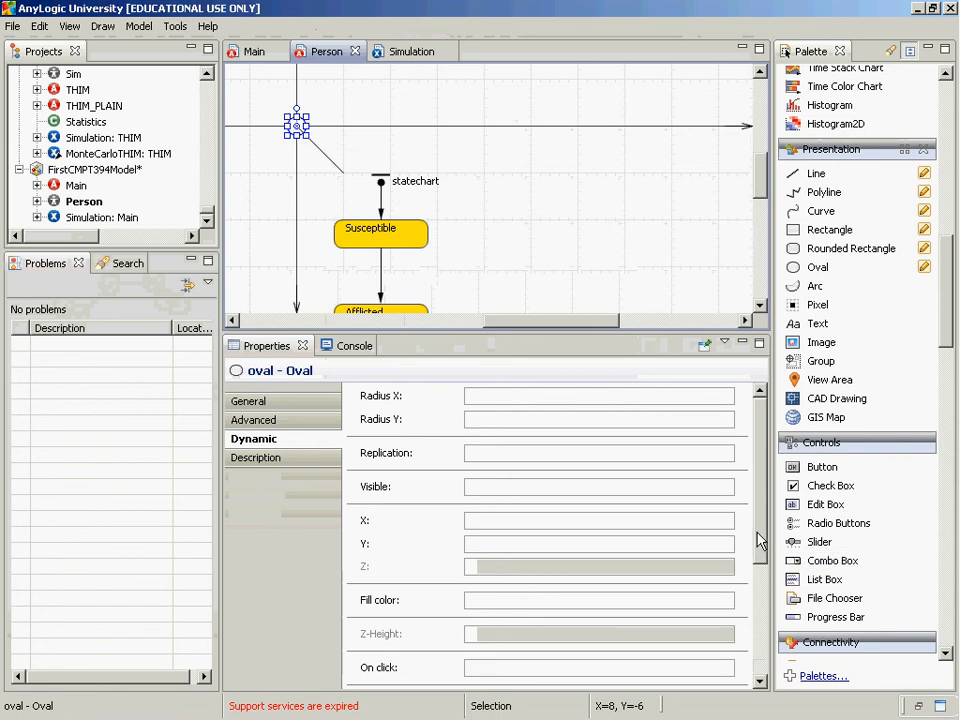
left_click_drag(760, 540, 767, 699)
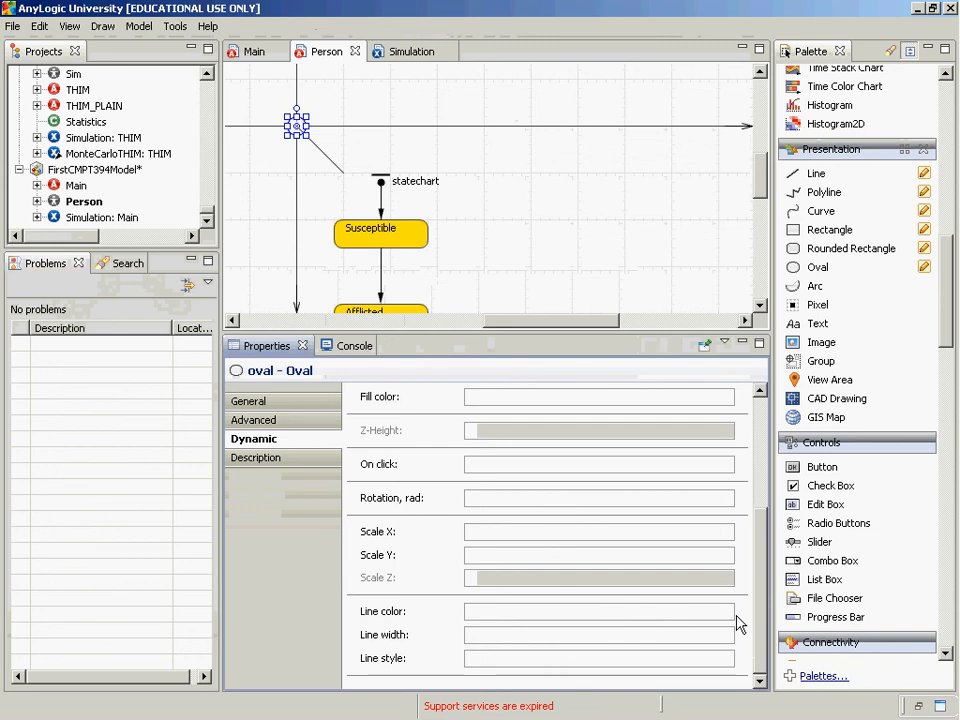
Start the oval's dynamic fill color expression with statechart.getActiveSimpleState()
left_click(487, 398)
type("thi")
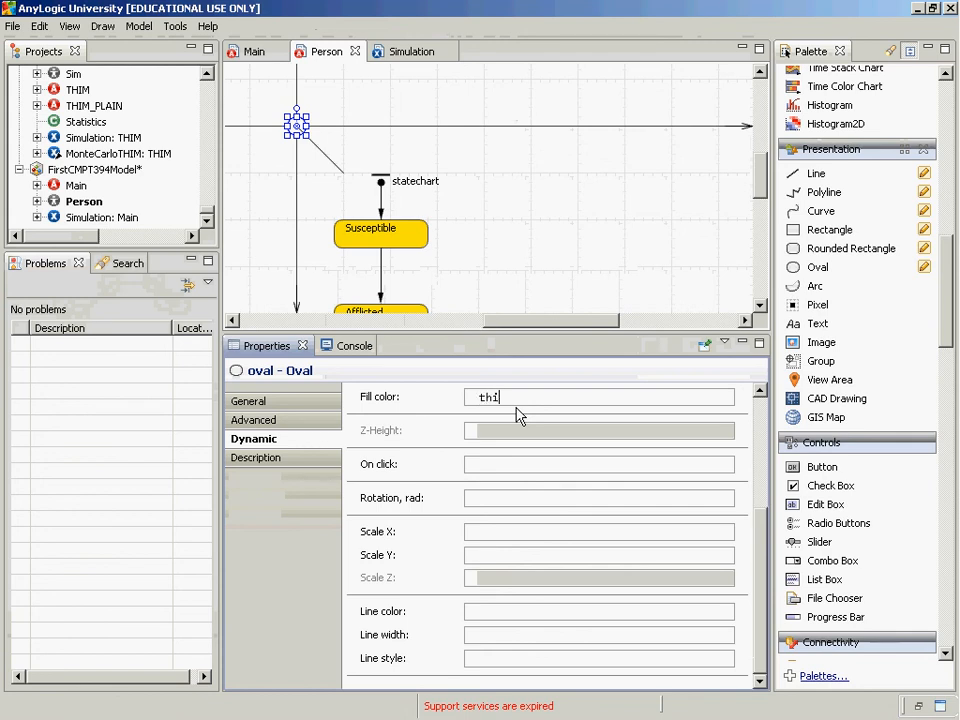
key("BackSpace")
key("BackSpace")
key("BackSpace")
type("statechart.getAc")
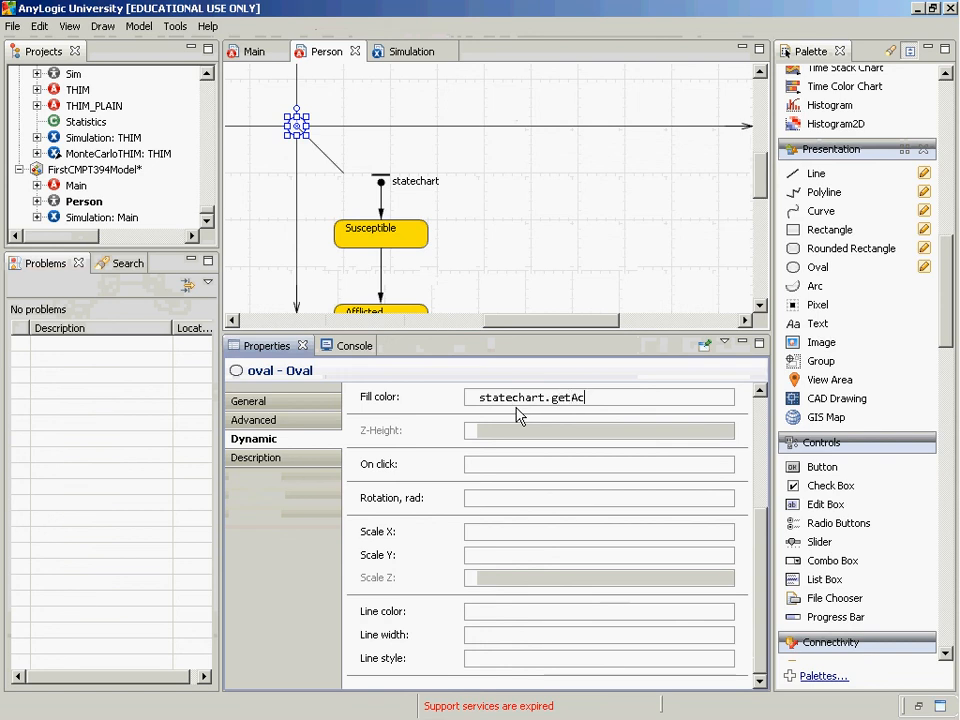
key("Down")
key("Return")
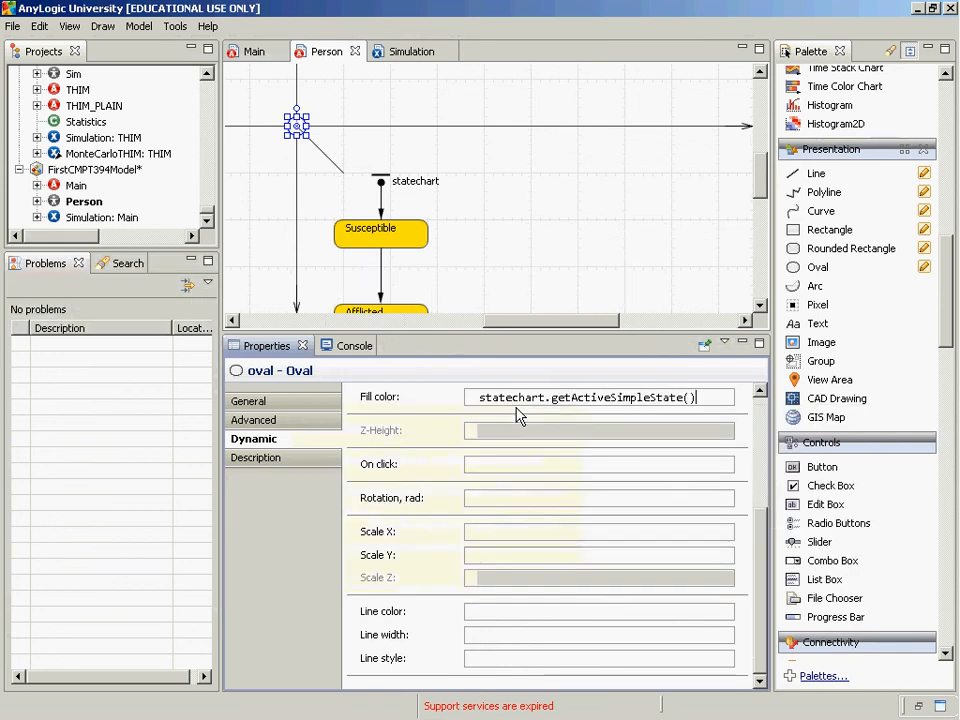
Complete the fill color expression with == Susceptible ? BLACK : RED
type("== Susc")
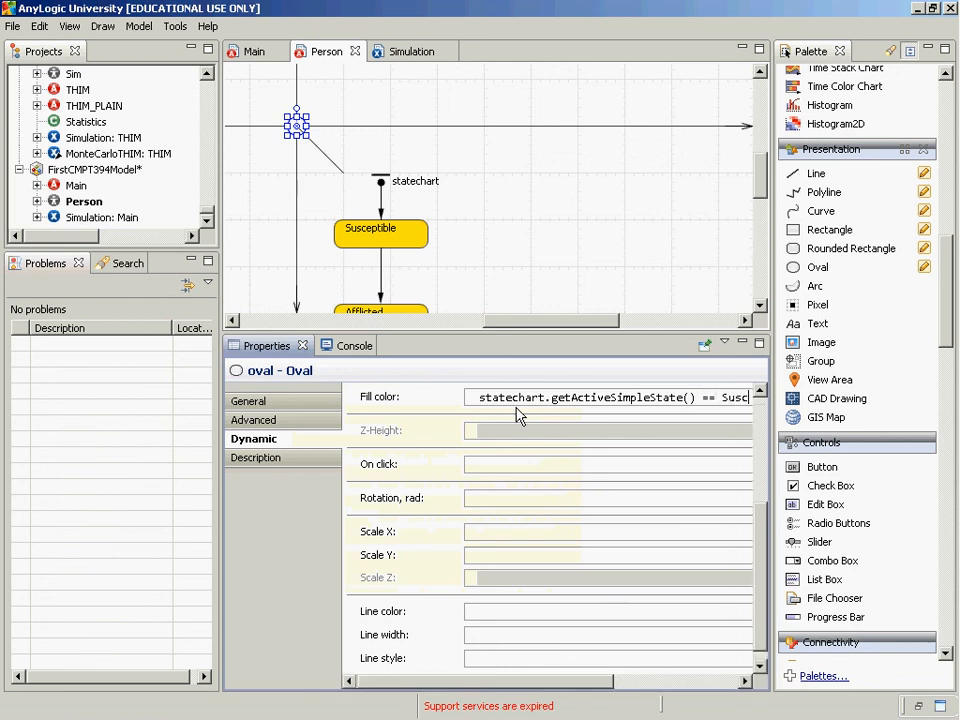
type("eptible ?")
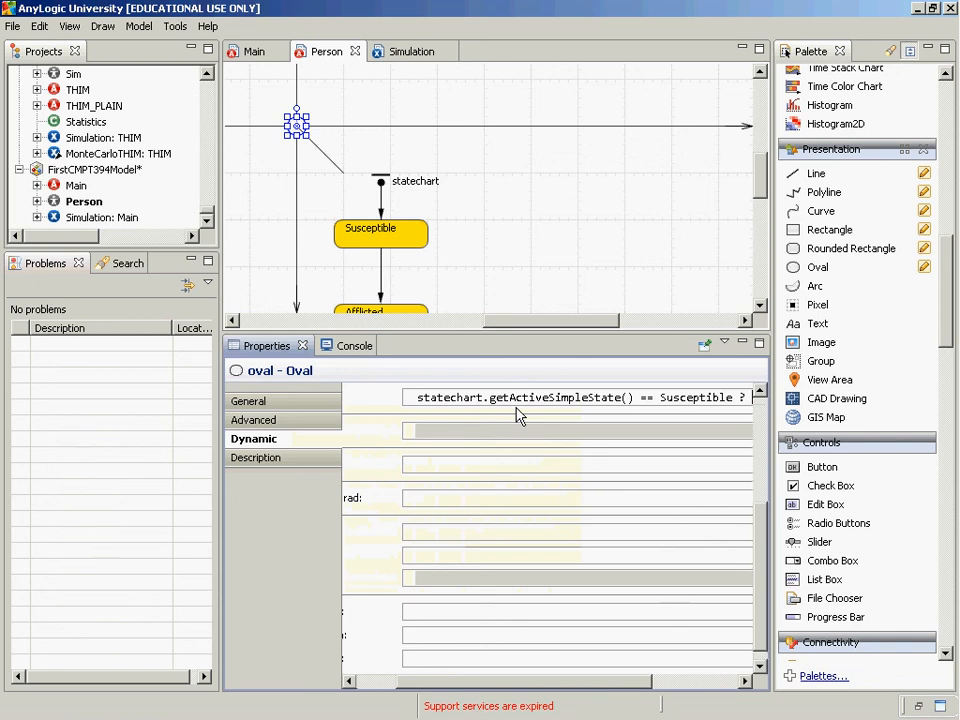
type(" BLACK :")
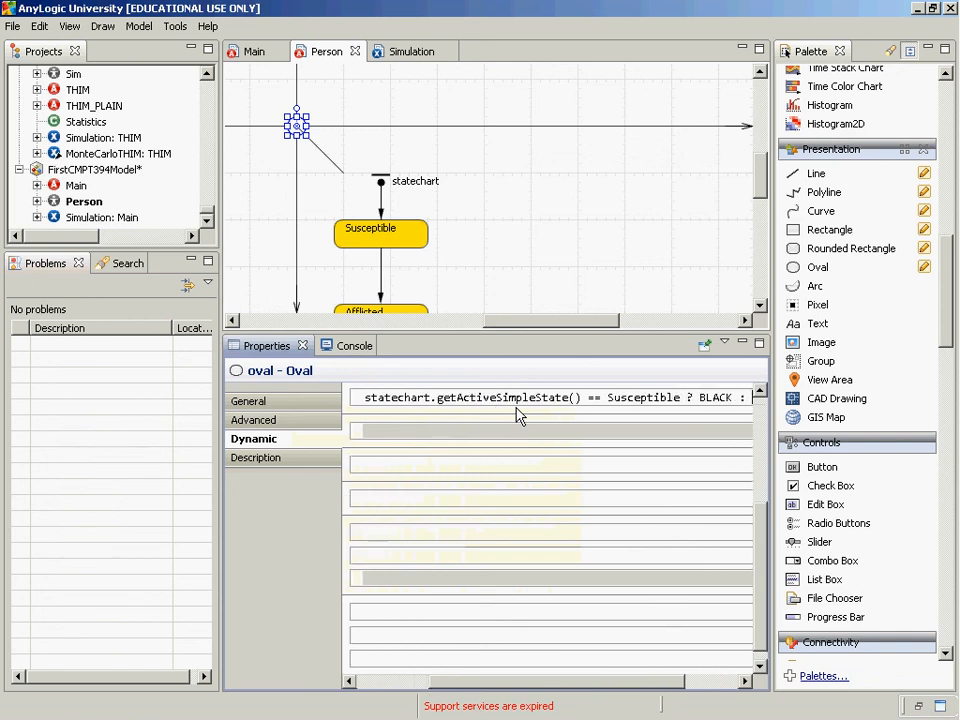
type(" RED")
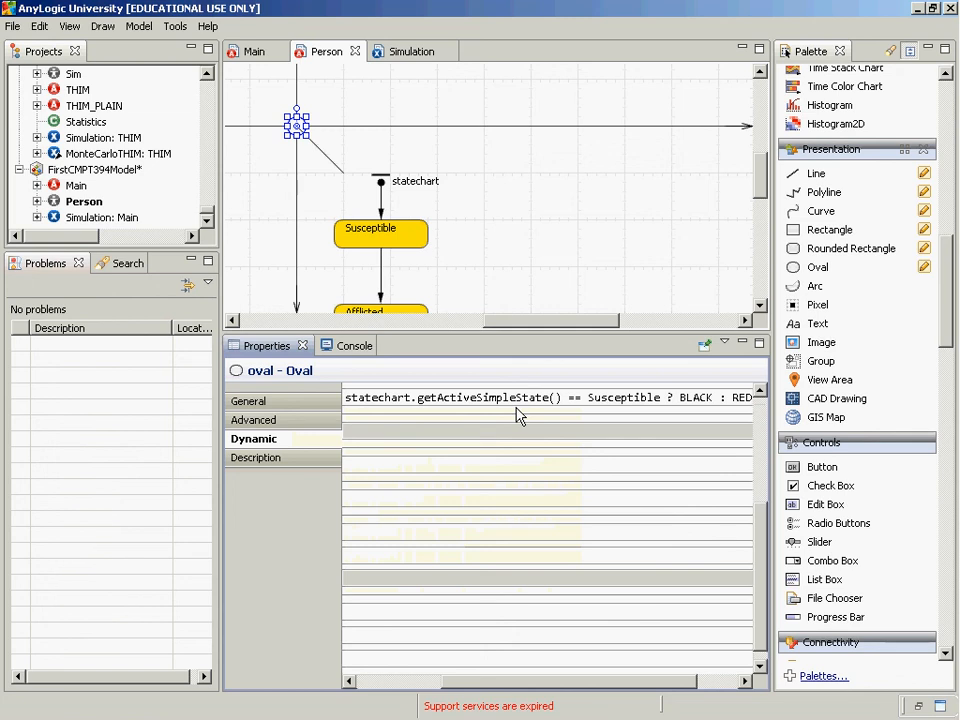
Prefix the statechart reference in the fill color expression with this. and check the rest of the expression
key("Left")
key("Left")
key("Left")
key("Left")
key("Left")
key("Left")
key("Left")
key("Left")
key("Left")
key("Left")
key("Left")
key("Left")
key("Left")
key("Left")
key("Left")
key("Left")
key("Left")
key("Left")
key("Left")
key("Left")
key("Left")
key("Left")
key("Left")
key("Left")
key("Left")
key("Left")
key("Left")
key("Left")
key("Left")
key("Left")
key("Left")
key("Left")
key("Left")
key("Left")
key("Left")
key("Left")
key("Left")
key("Left")
key("Left")
key("Left")
type("athis")
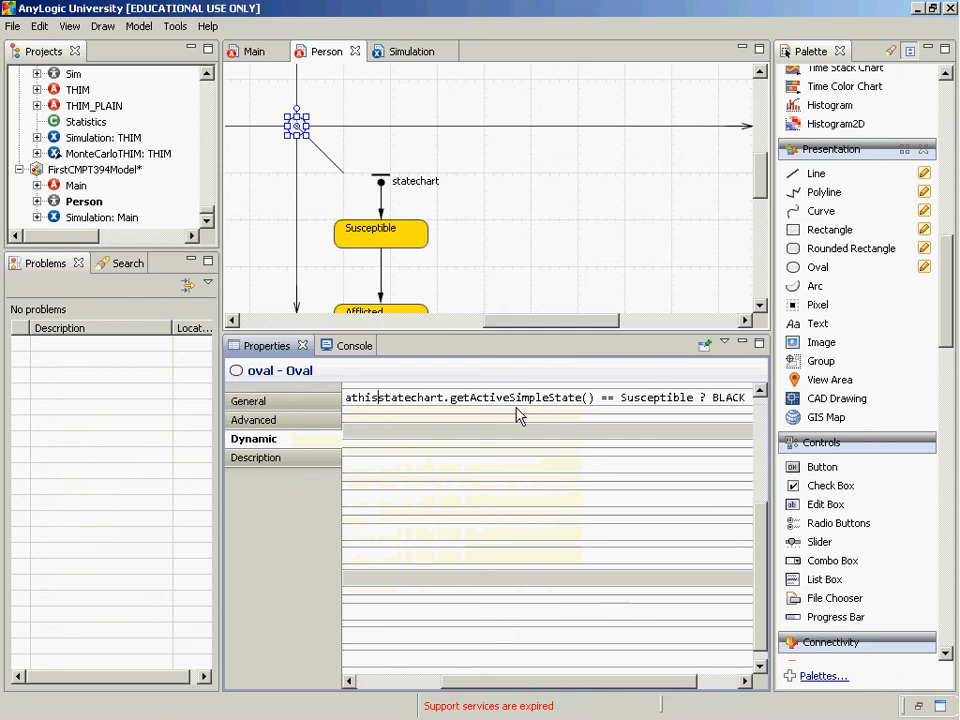
key("BackSpace")
key("BackSpace")
key("BackSpace")
key("BackSpace")
key("BackSpace")
type("this.")
left_click(711, 397)
key("Right")
key("Right")
key("Right")
key("Right")
key("Right")
key("Right")
key("Right")
key("Right")
key("Right")
key("Right")
key("Right")
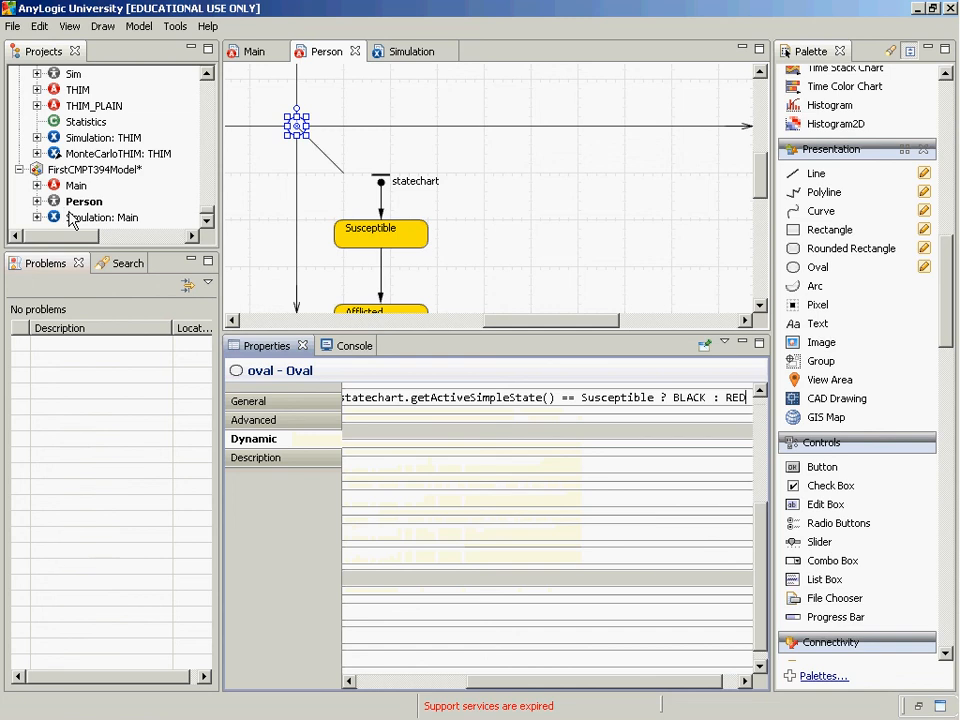
double_click(566, 398)
Run the Simulation experiment of FirstCMPT394Model to watch the agents' state-based colors, and close the run window
right_click(96, 217)
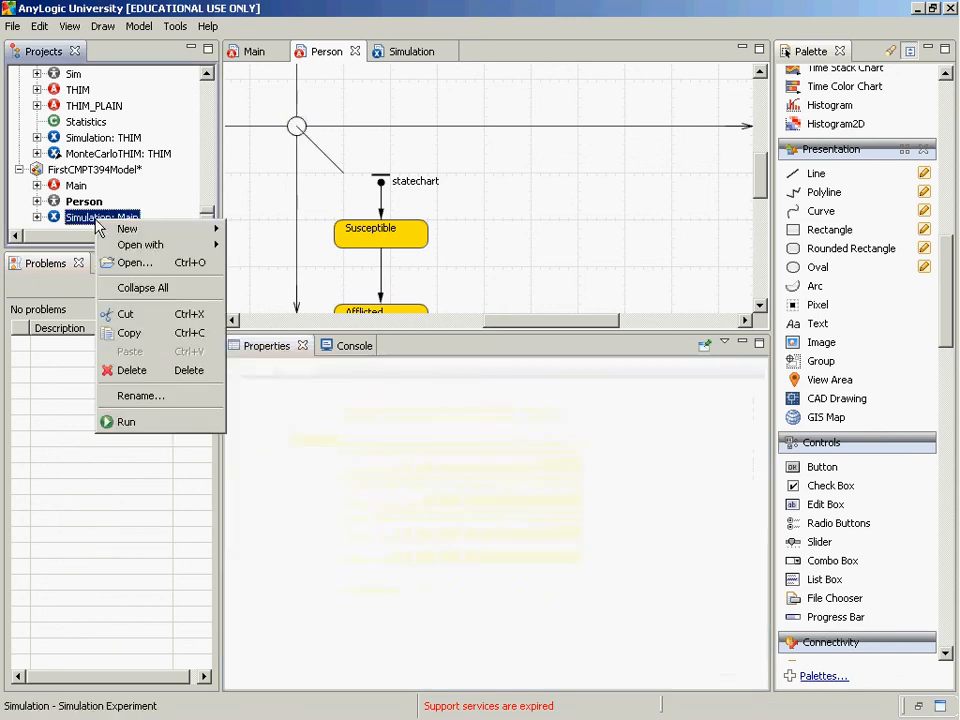
left_click(125, 420)
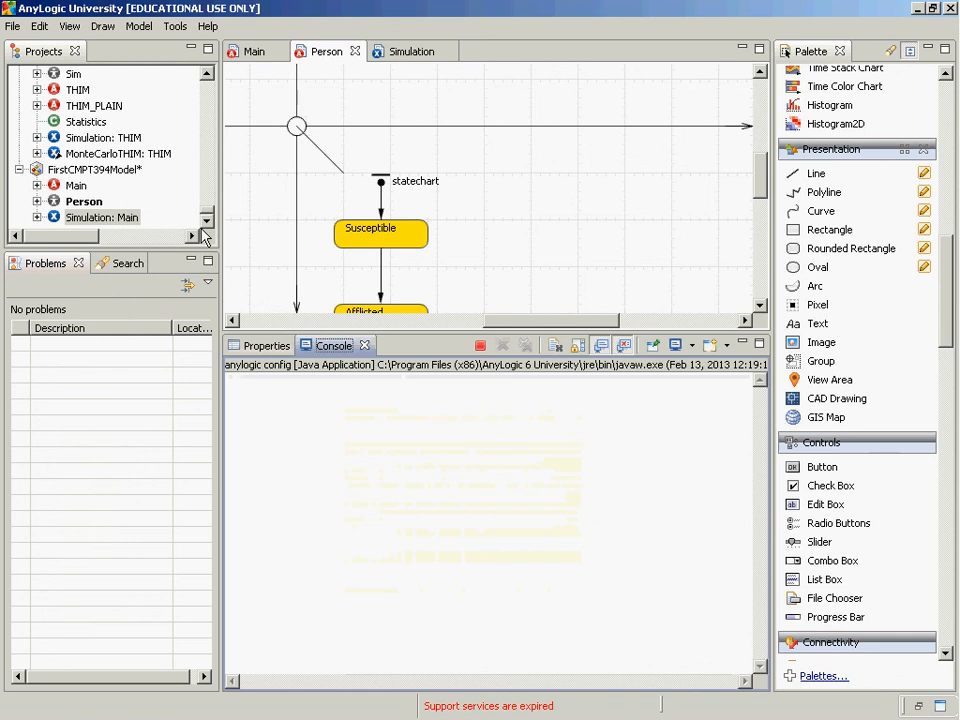
left_click(163, 177)
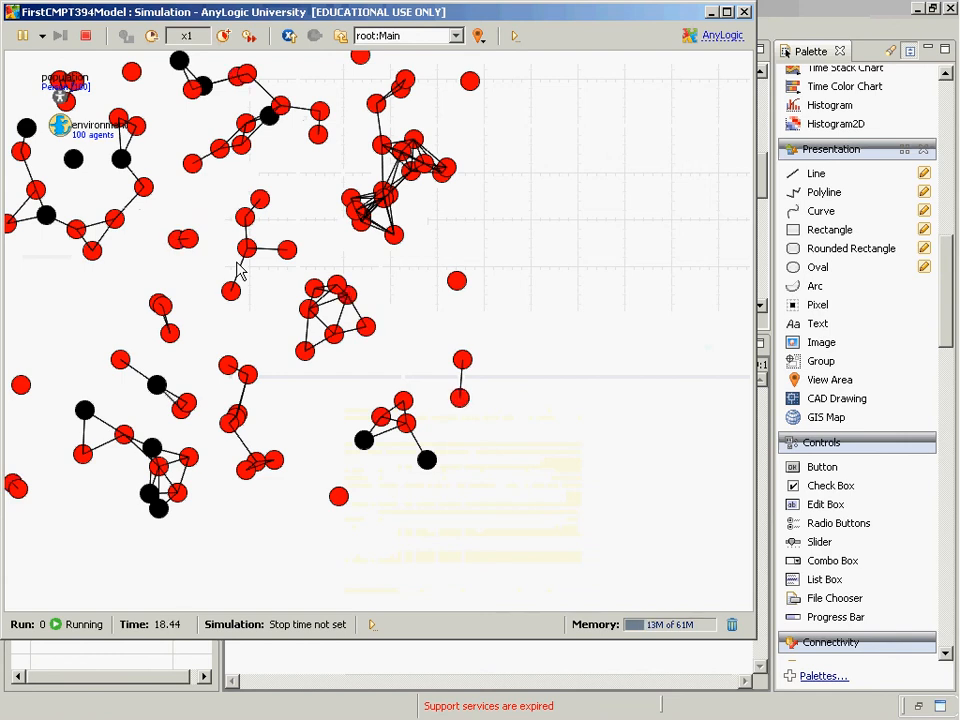
key("alt+F4")
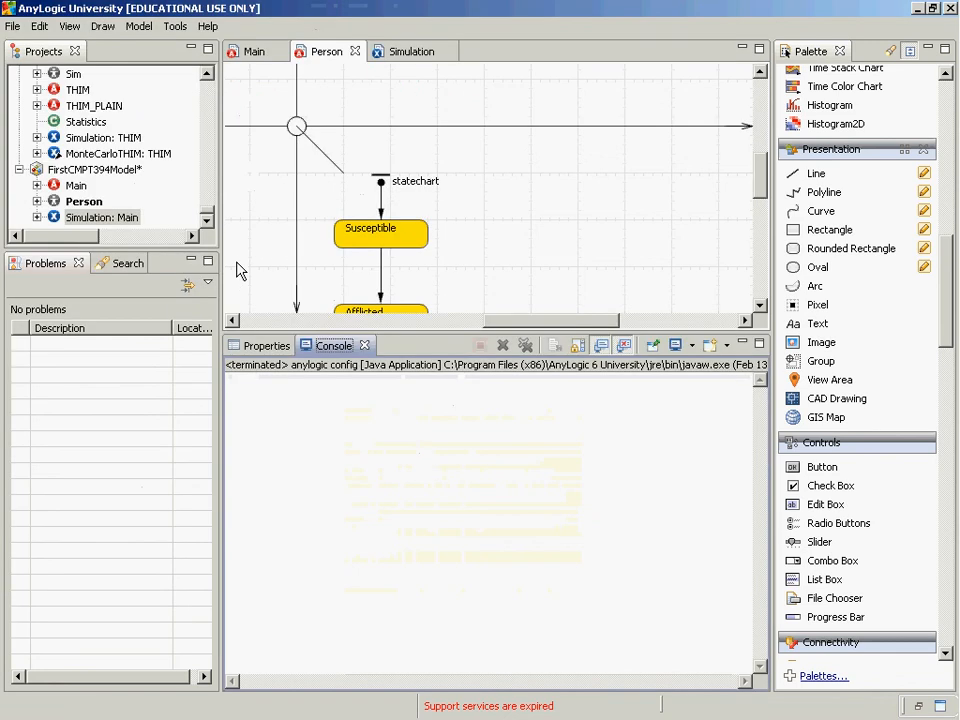
Bring the Simulation experiment's setup page back up for viewing
double_click(90, 218)
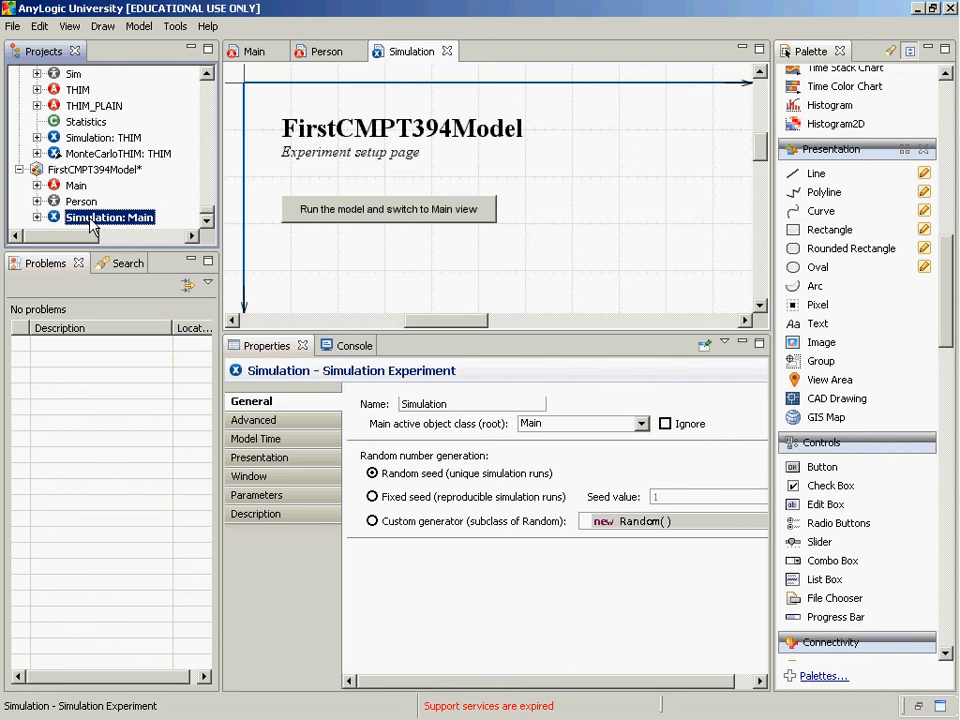
key("super")
key("Escape")
Add a parameter named income to the Person class, placed beside the statechart
left_click(69, 206)
double_click(70, 205)
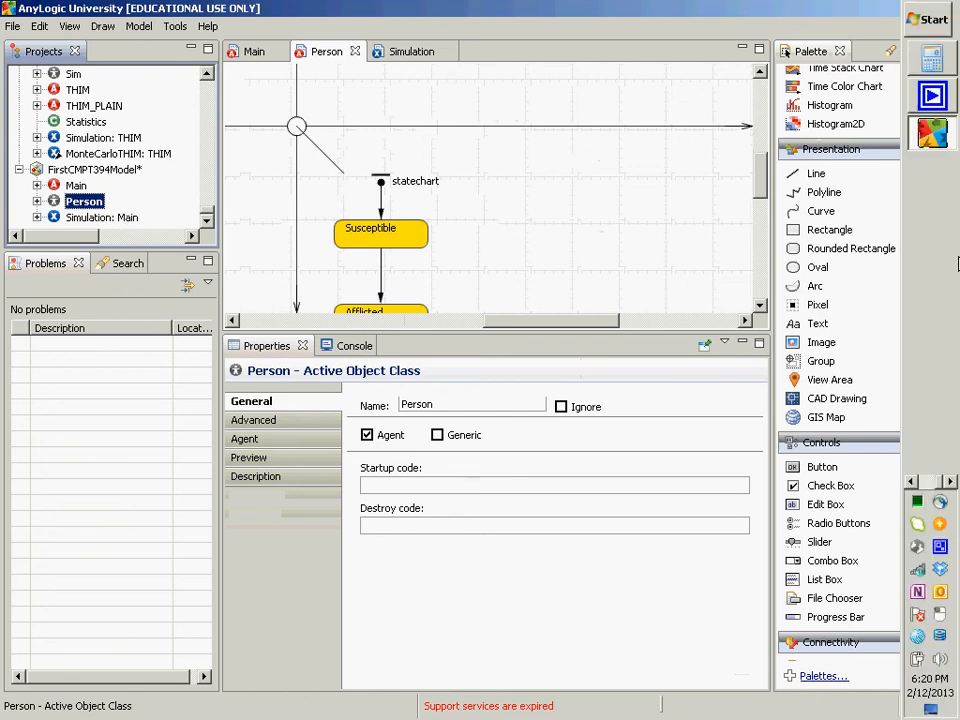
left_click_drag(946, 262, 953, 82)
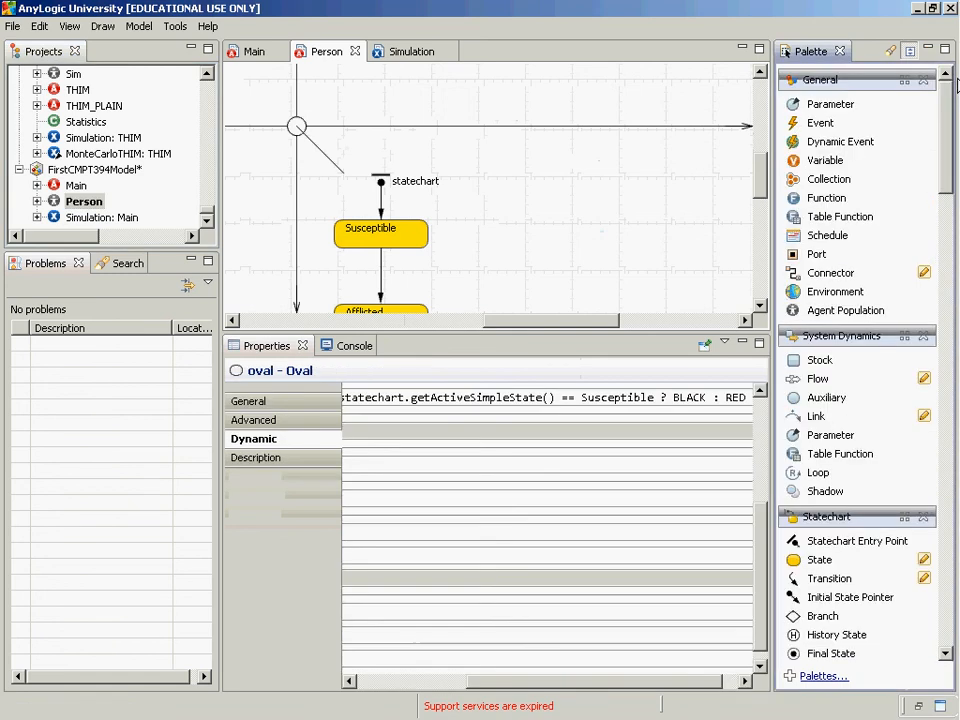
left_click(836, 106)
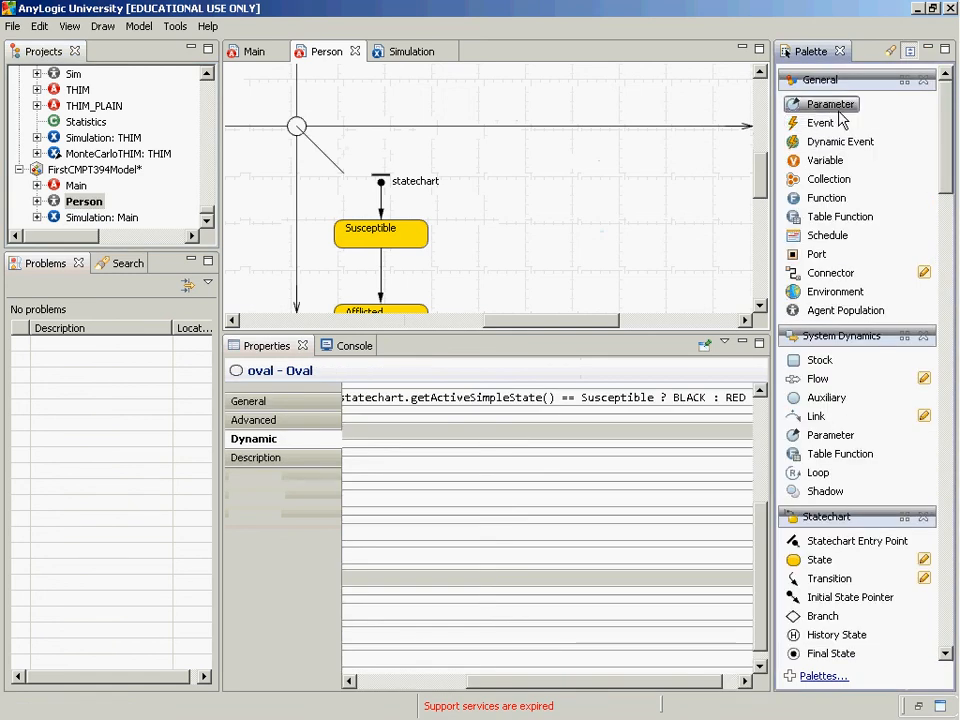
left_click(500, 160)
left_click(503, 172)
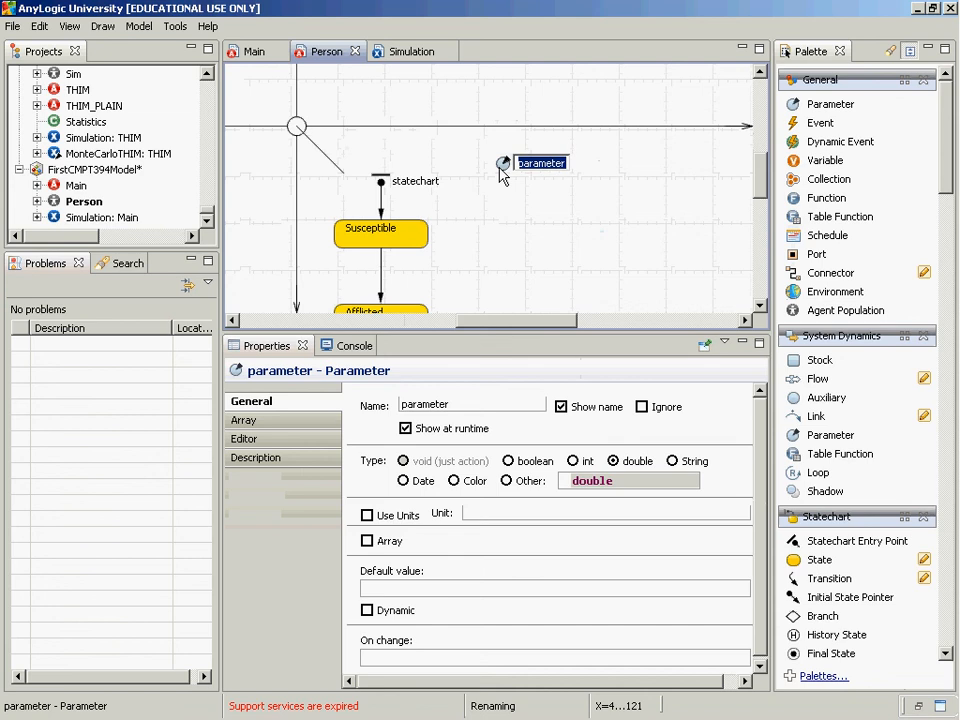
type("i")
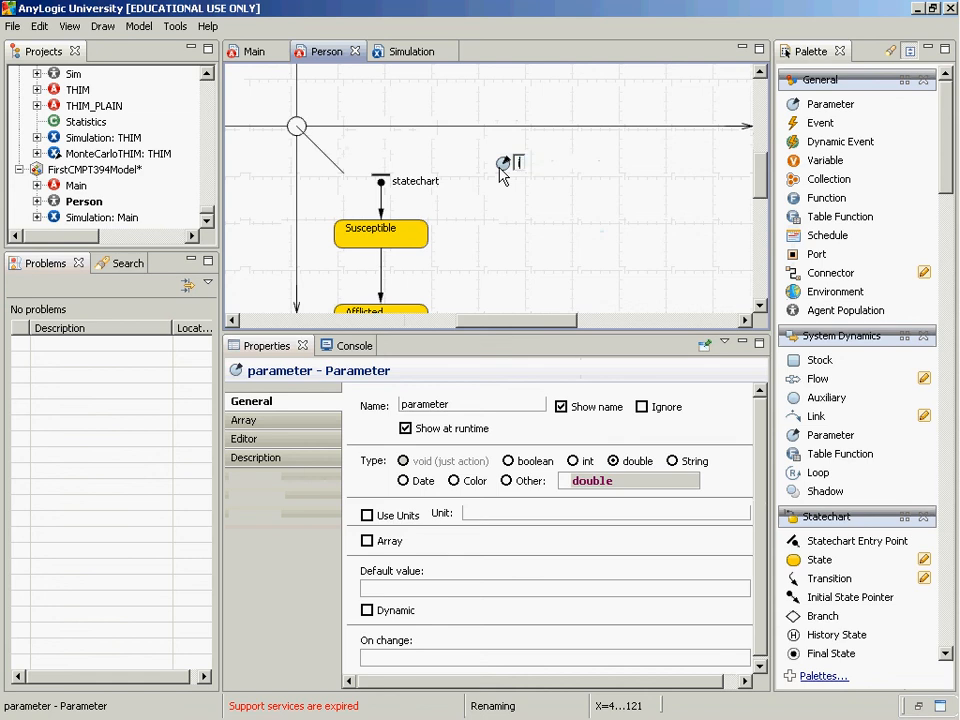
type("ncome")
key("Return")
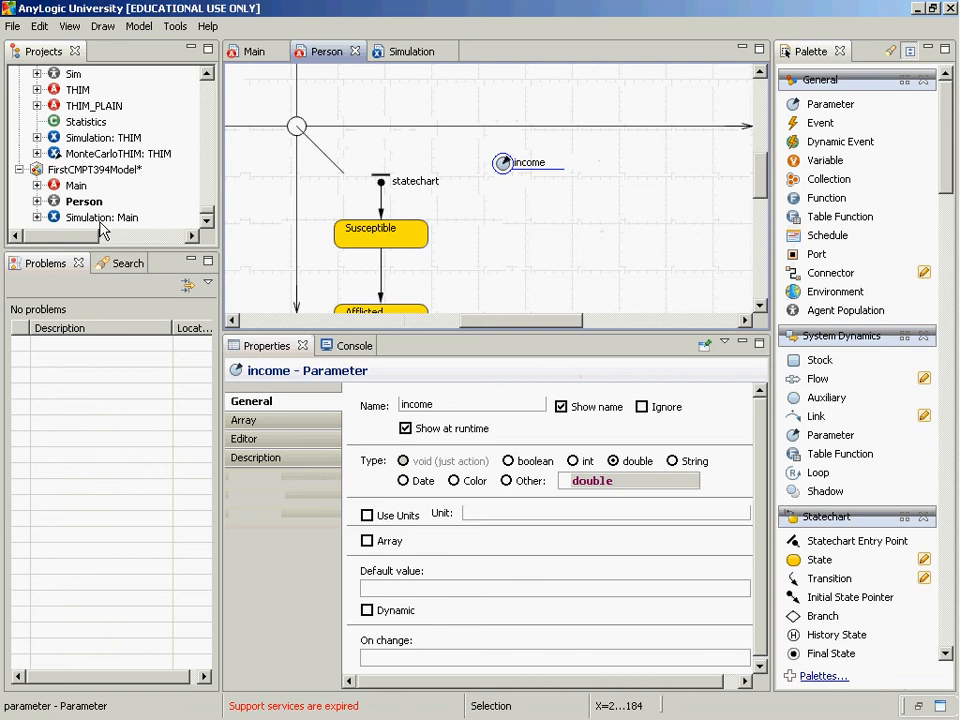
Set the income parameter's default value to 30000 and bring up the population's income value in Main
left_click(424, 590)
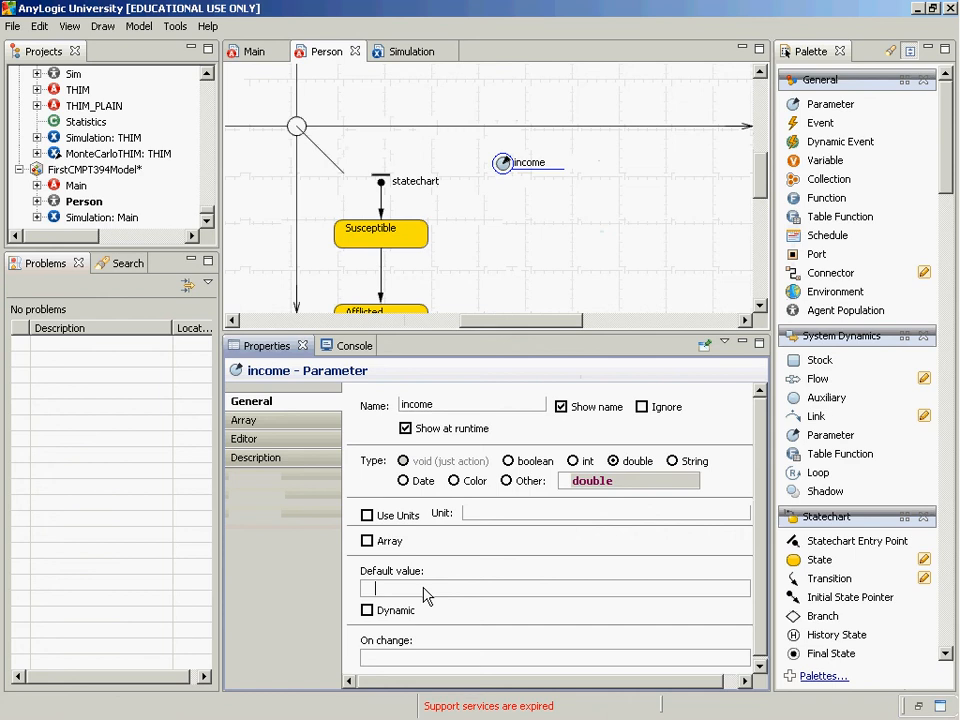
type("30000")
left_click(74, 187)
double_click(74, 187)
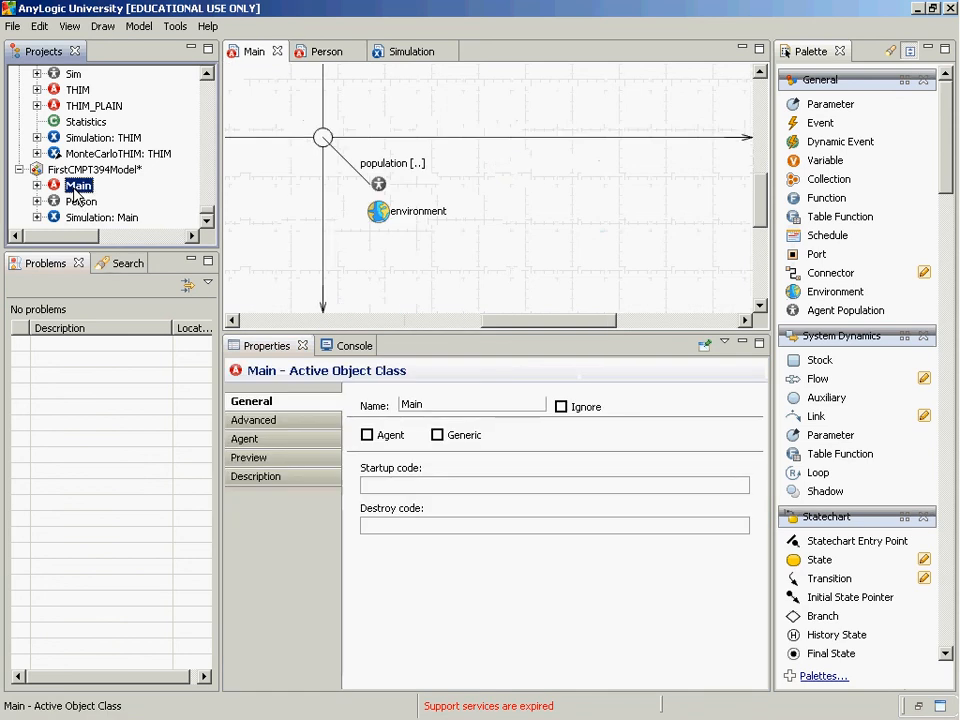
left_click(378, 186)
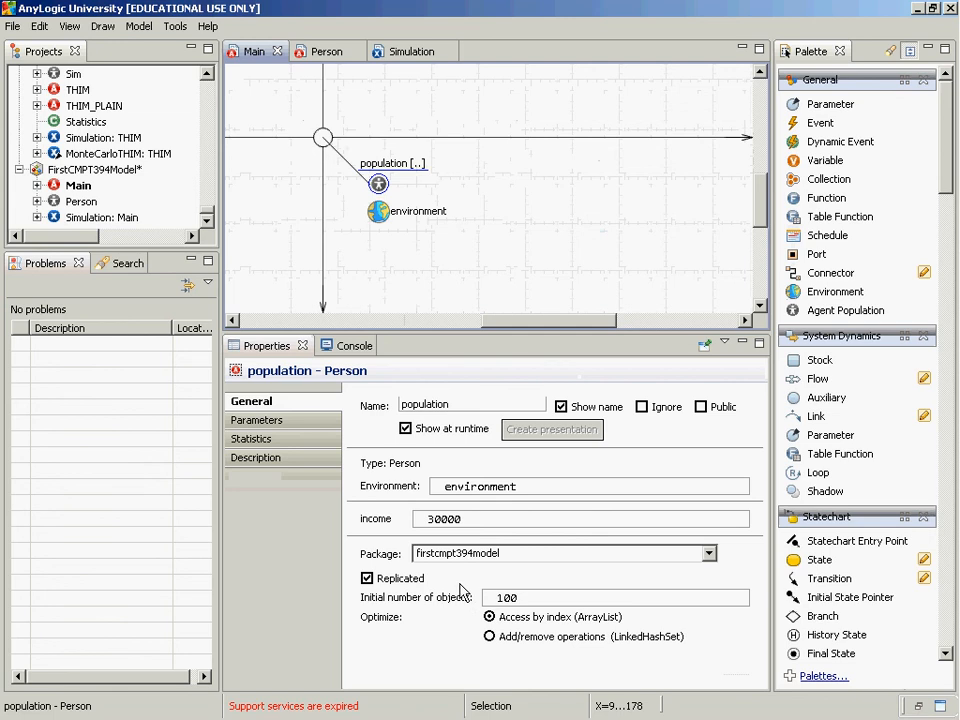
left_click(262, 421)
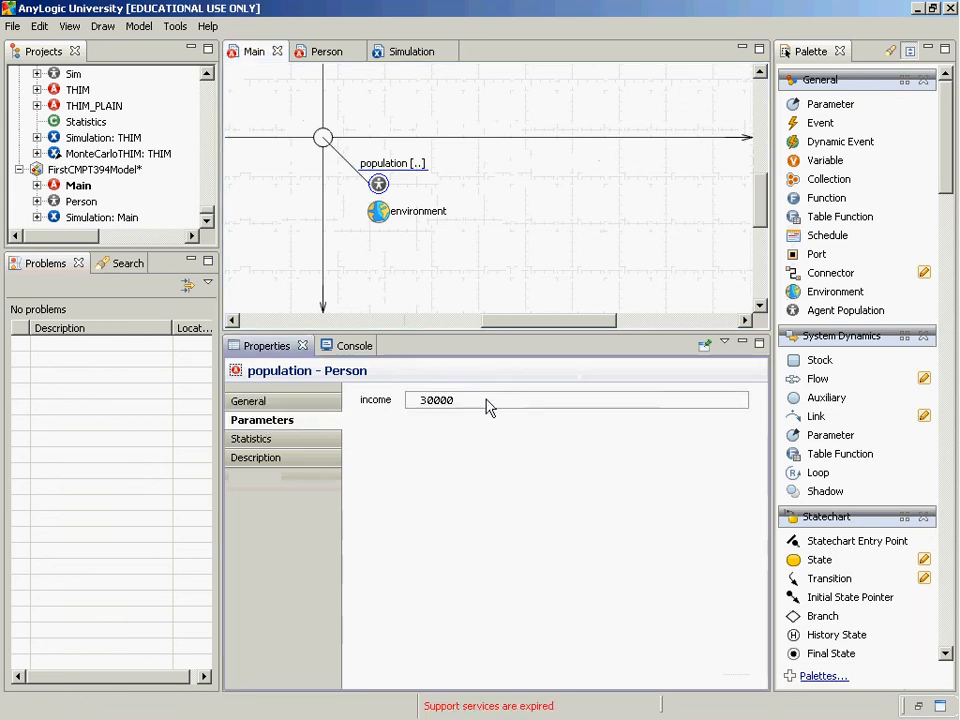
left_click(405, 403)
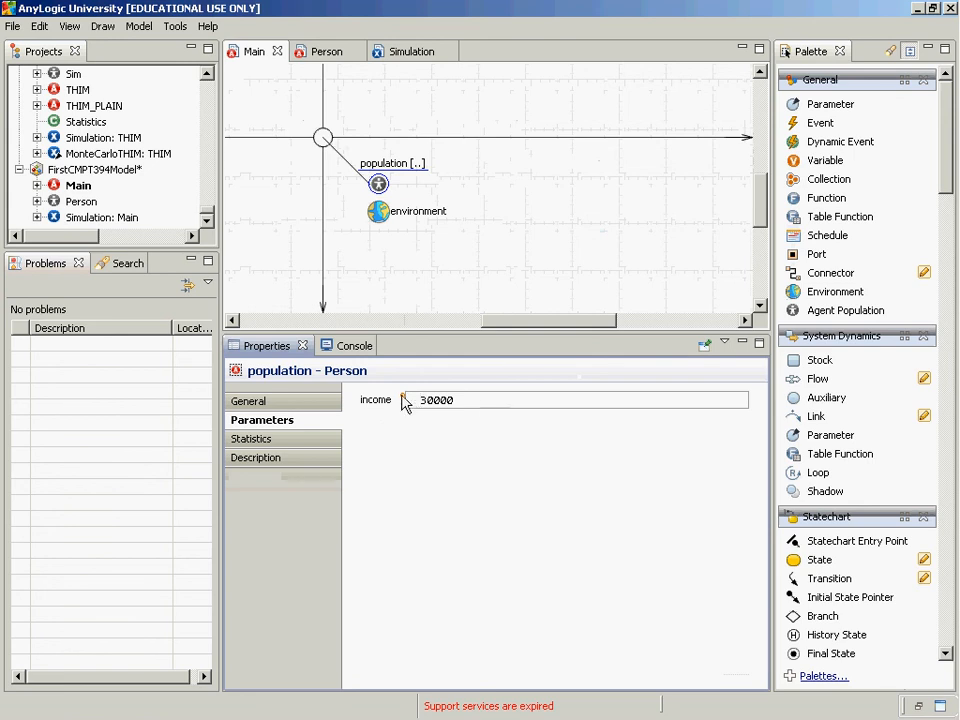
mouse_move(404, 403)
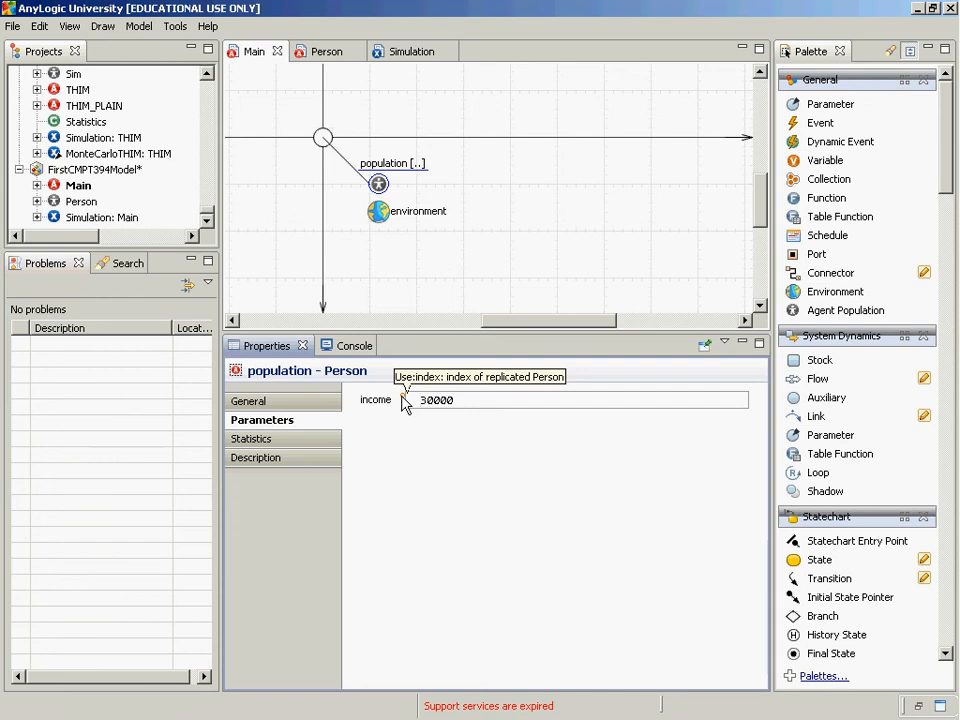
Replace the population's income value with a call to the lognormal function that takes mu, sigma and min
key("ctrl+a")
type("1orm")
key("BackSpace")
key("BackSpace")
type("g")
key("ctrl+space")
type("n")
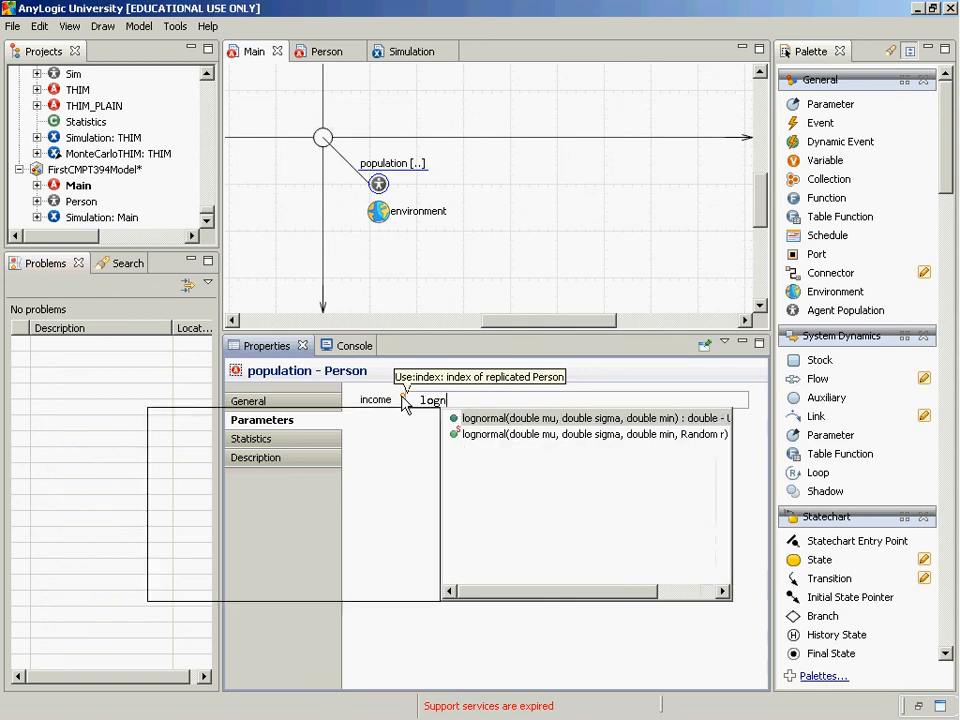
key("Down")
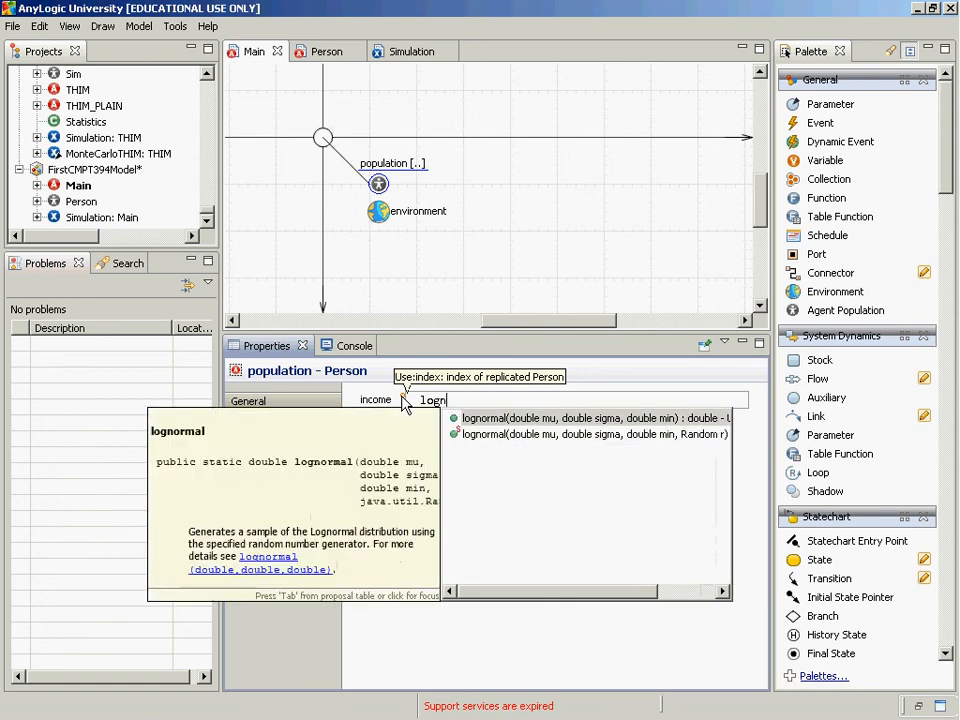
key("Up")
key("Return")
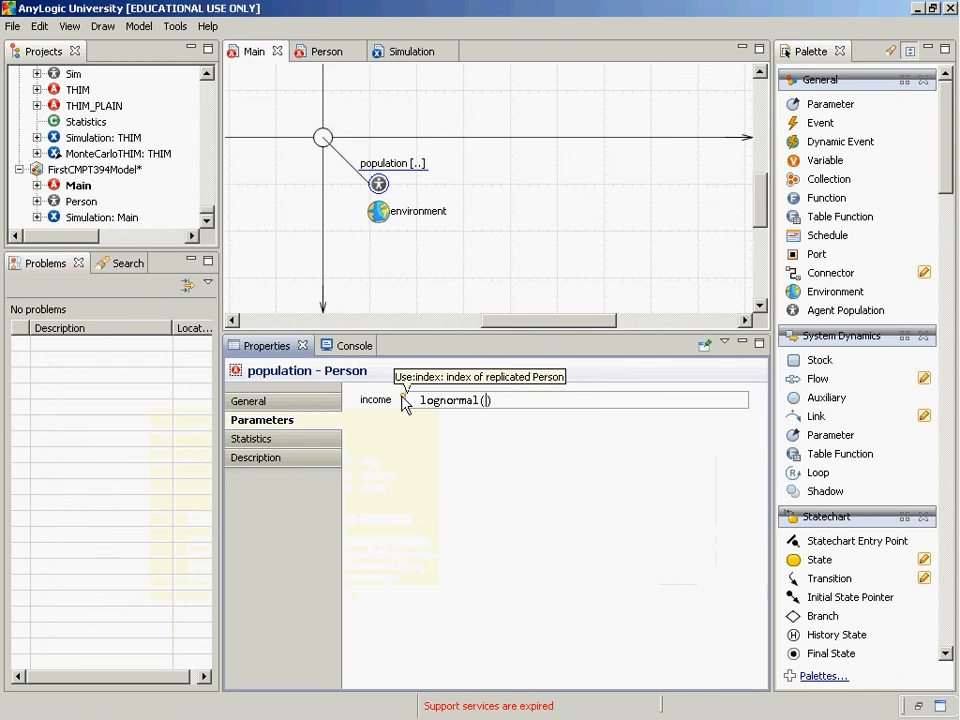
Complete the lognormal arguments as 5, 4, 0, checking the function's documentation for their meaning
type("5,")
type(")4")
key("Left")
key("Left")
key("Left")
key("ctrl+space")
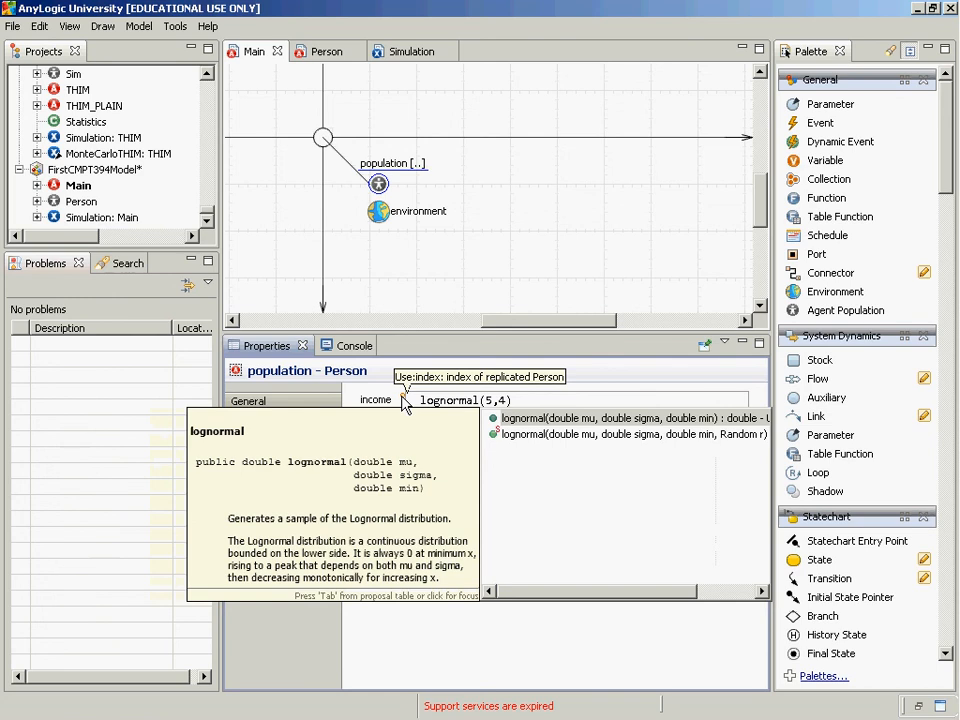
key("Escape")
type(",0")
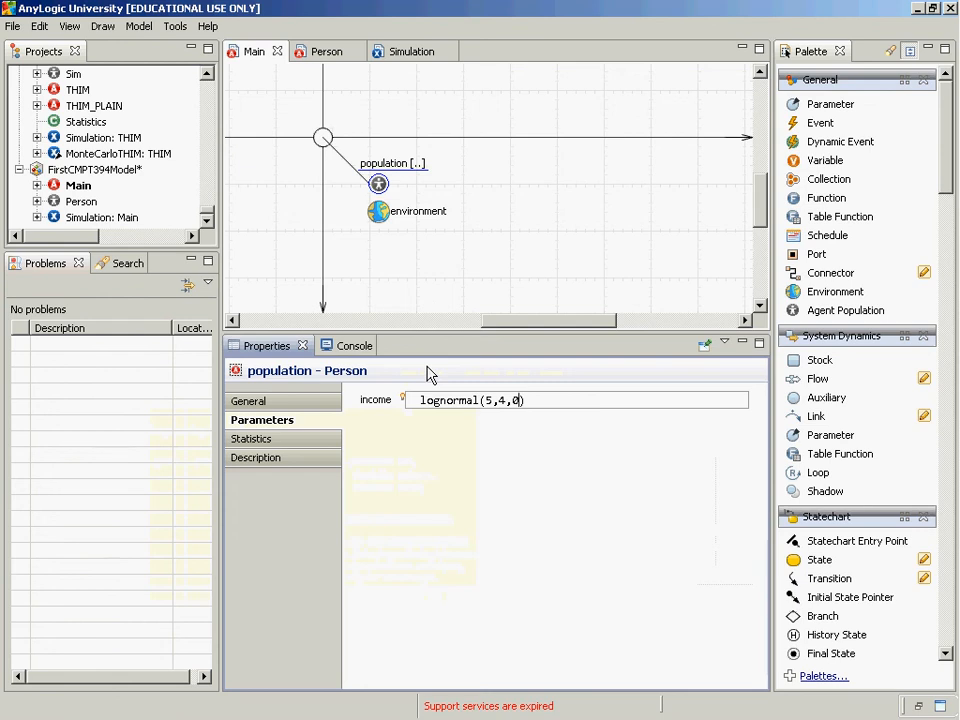
double_click(489, 401)
double_click(504, 402)
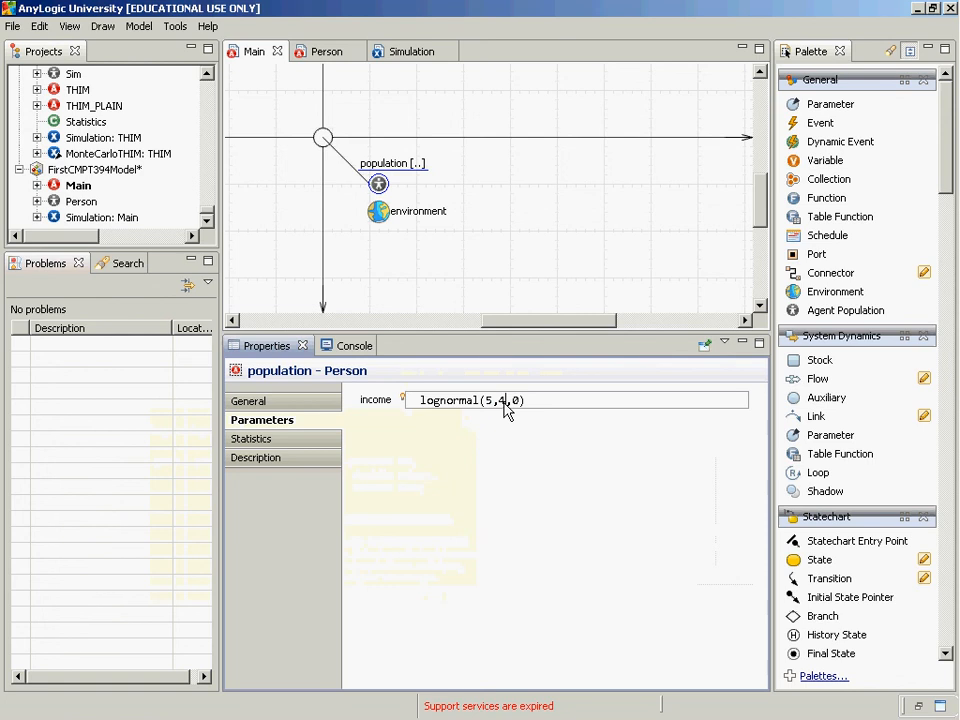
Run the Simulation experiment of FirstCMPT394Model and switch the view to the agent population[0]
right_click(102, 217)
left_click(150, 421)
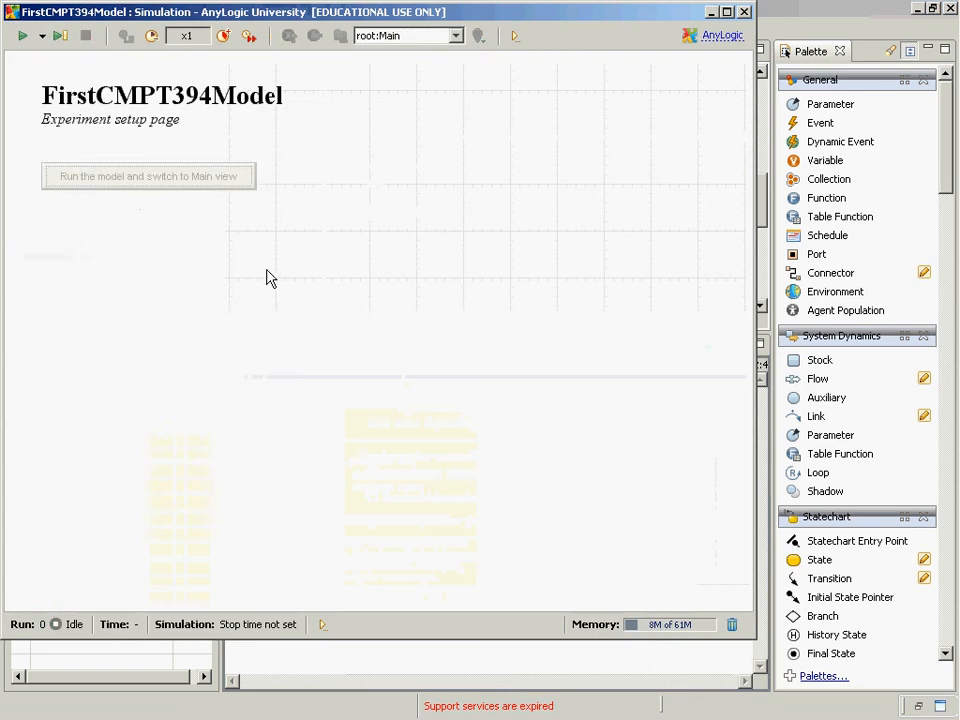
left_click(405, 35)
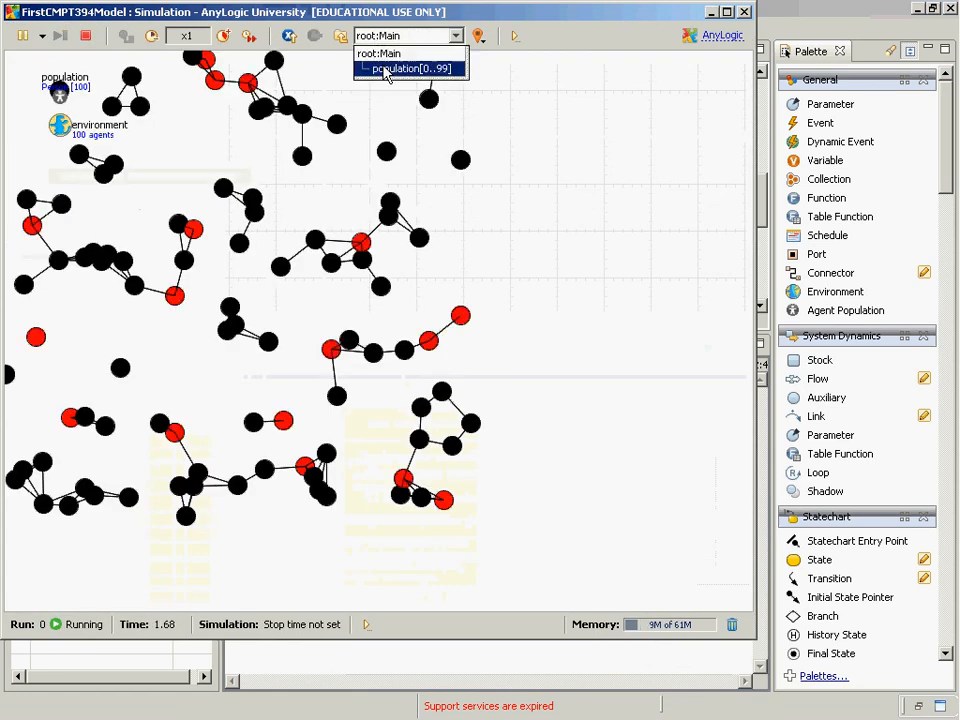
left_click(380, 66)
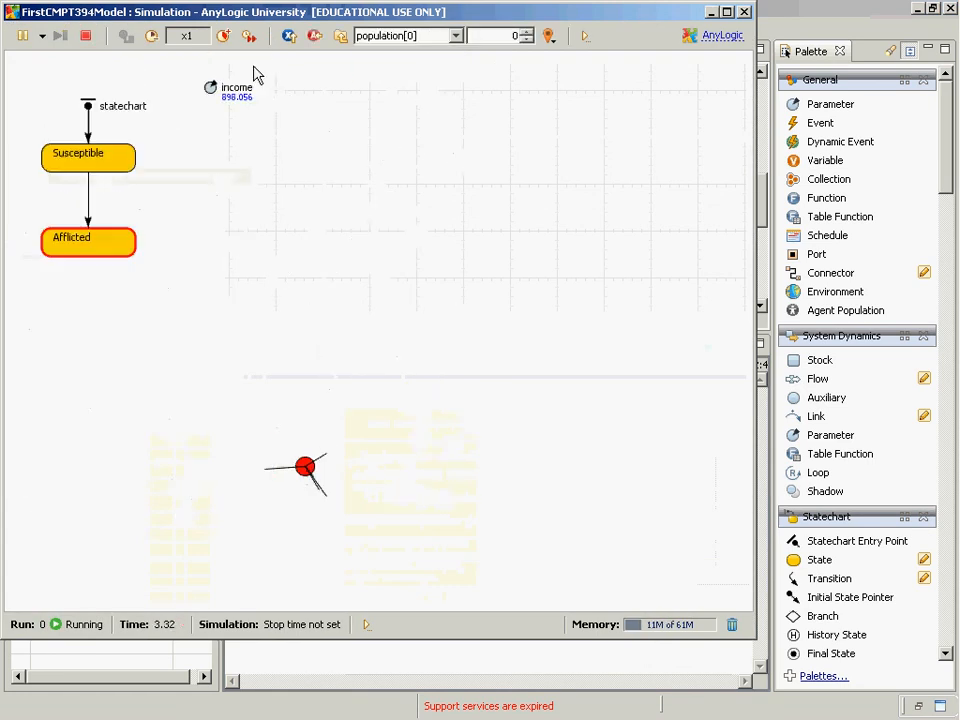
Go through the individual agents up to population[13] to compare their incomes and states, and close the run window
left_click(525, 33)
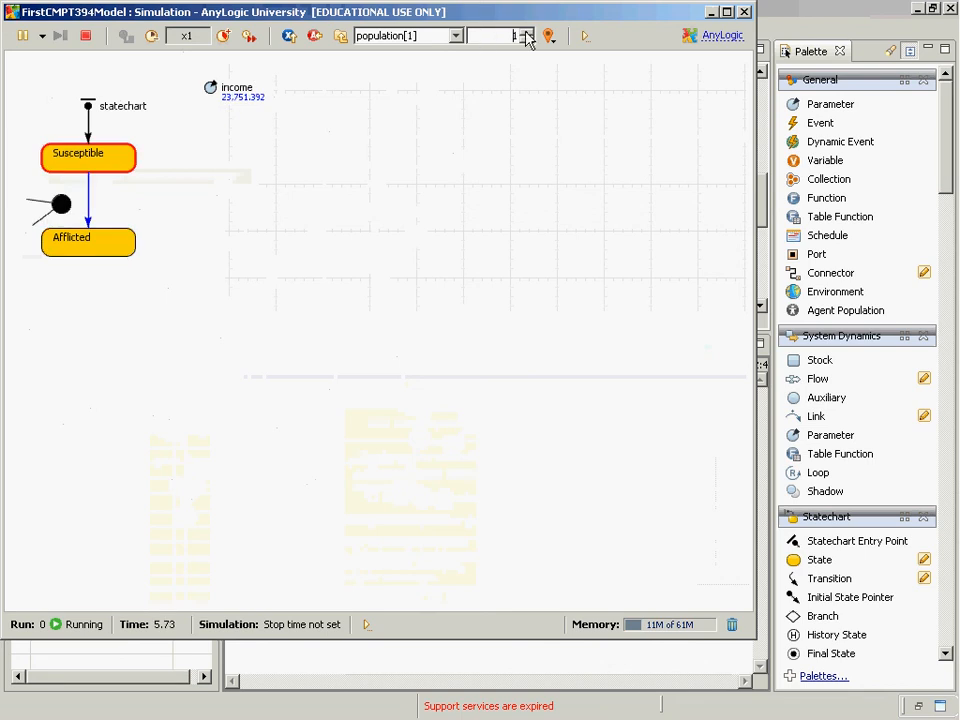
left_click(527, 33)
double_click(526, 34)
left_click(527, 34)
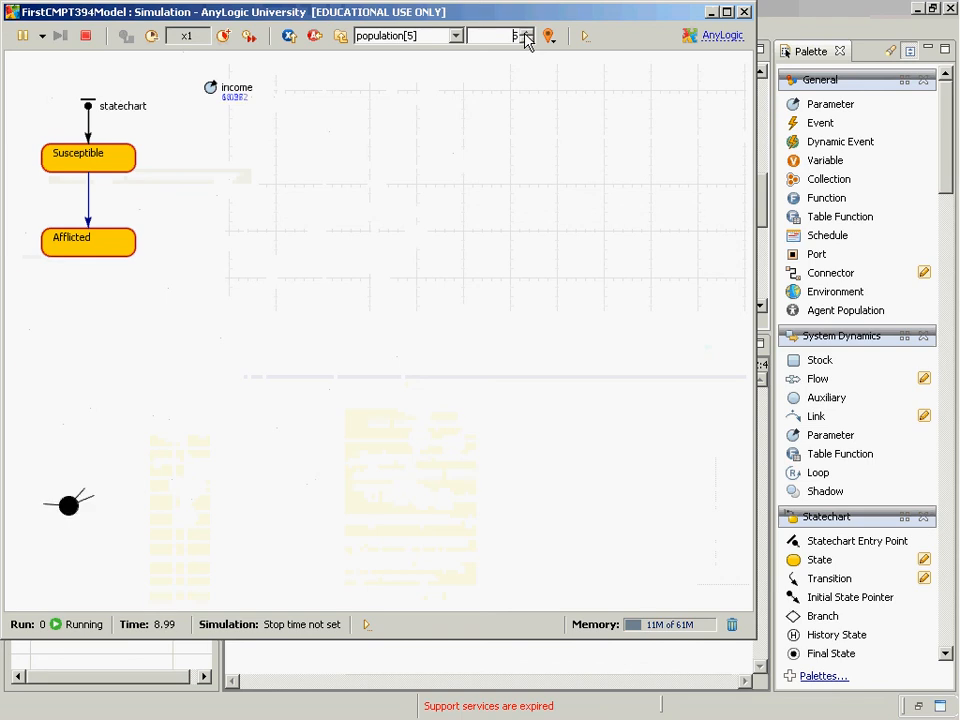
double_click(527, 34)
left_click(527, 34)
left_click(527, 34)
left_click(527, 34)
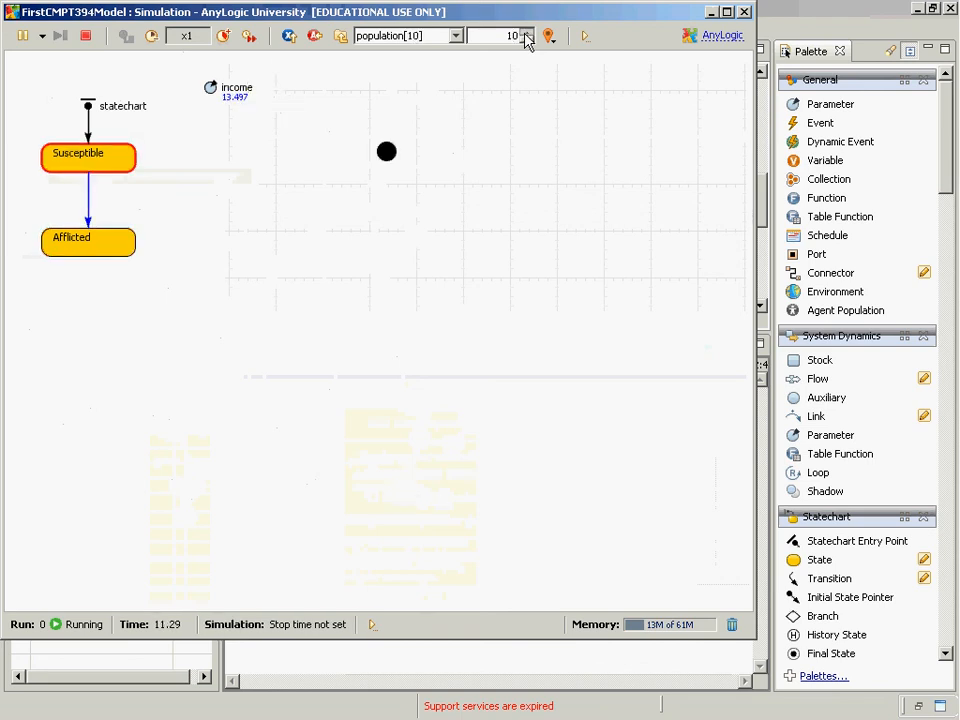
left_click(527, 34)
double_click(527, 34)
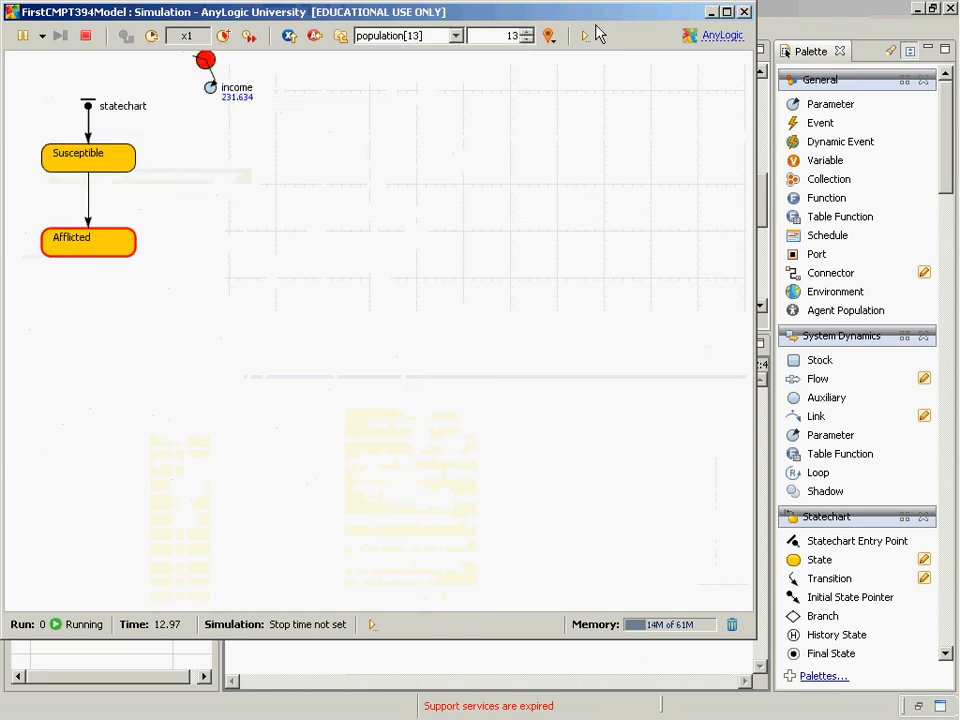
left_click(745, 12)
Review the Person and Main classes and examine the income expression of the population in Main
left_click(380, 188)
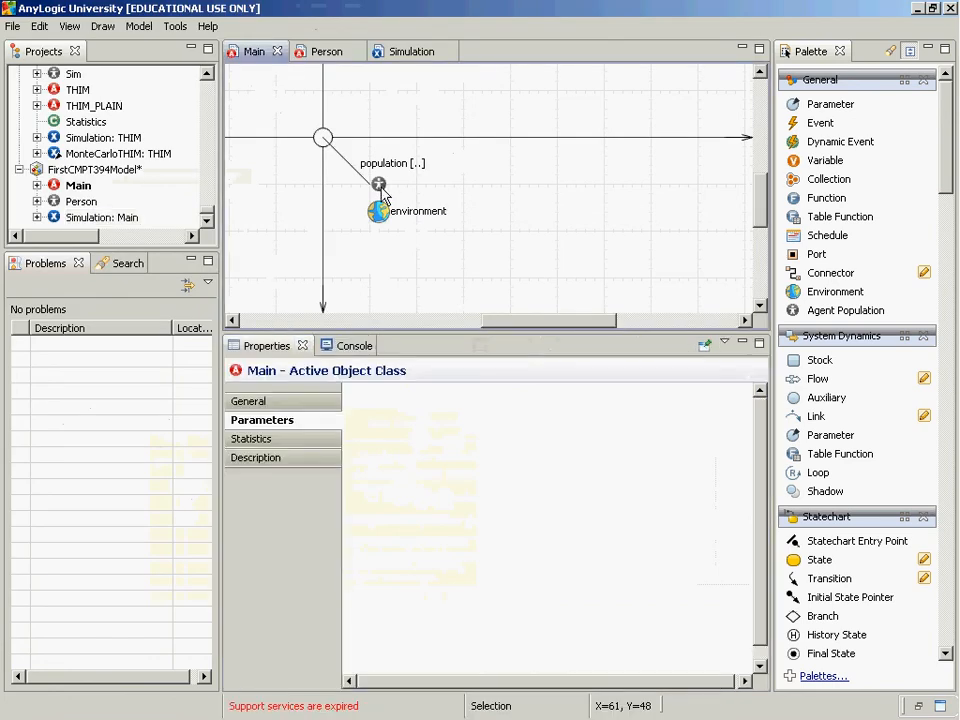
double_click(382, 192)
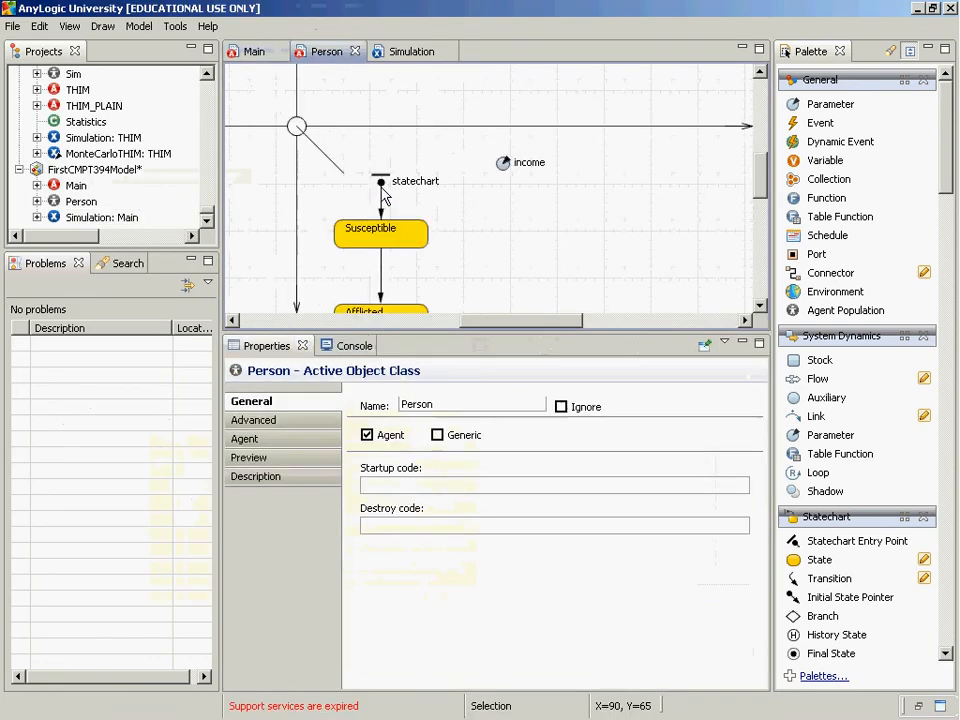
double_click(78, 186)
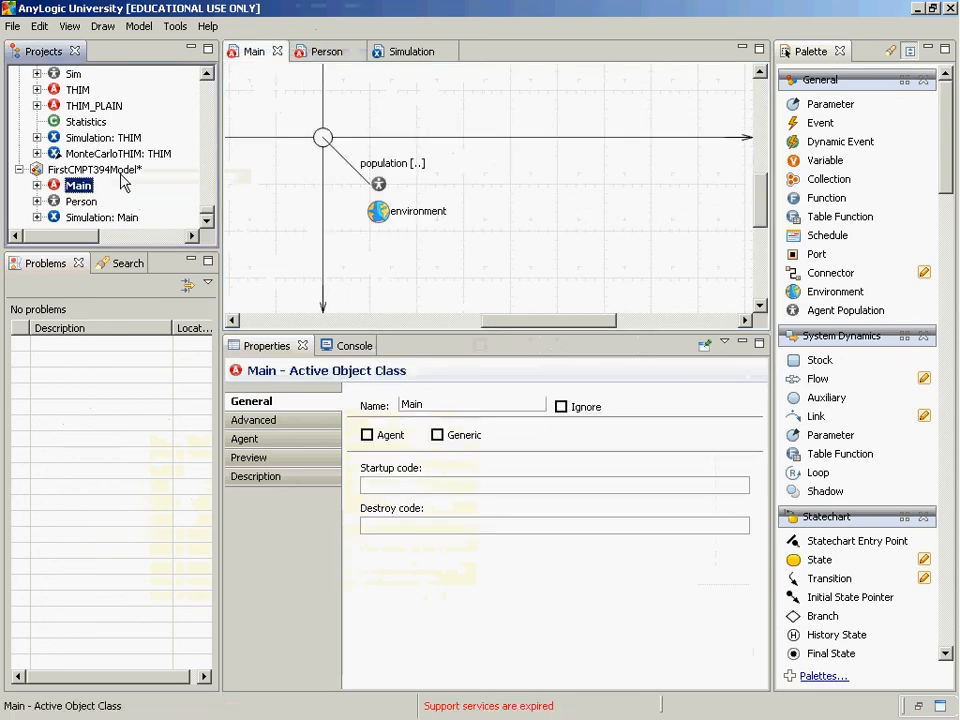
double_click(80, 201)
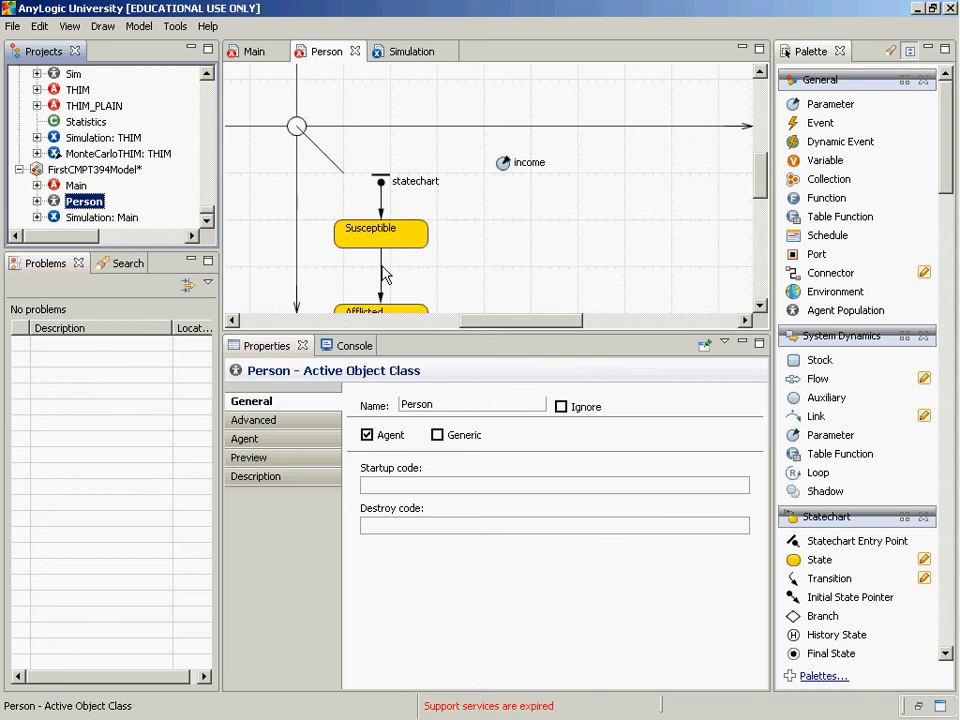
left_click(76, 185)
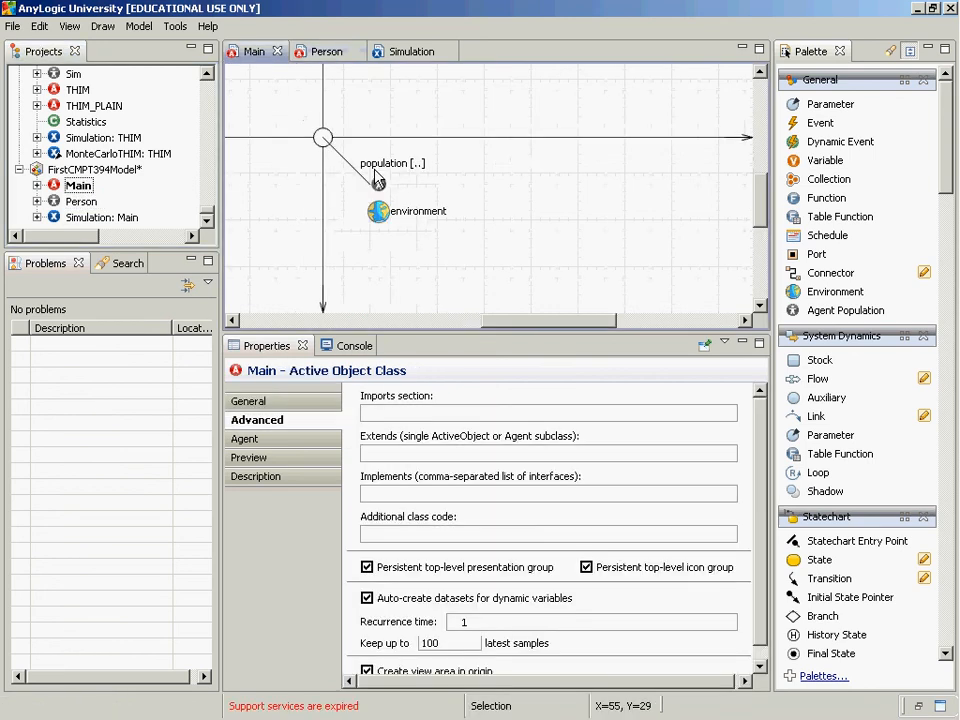
left_click(378, 182)
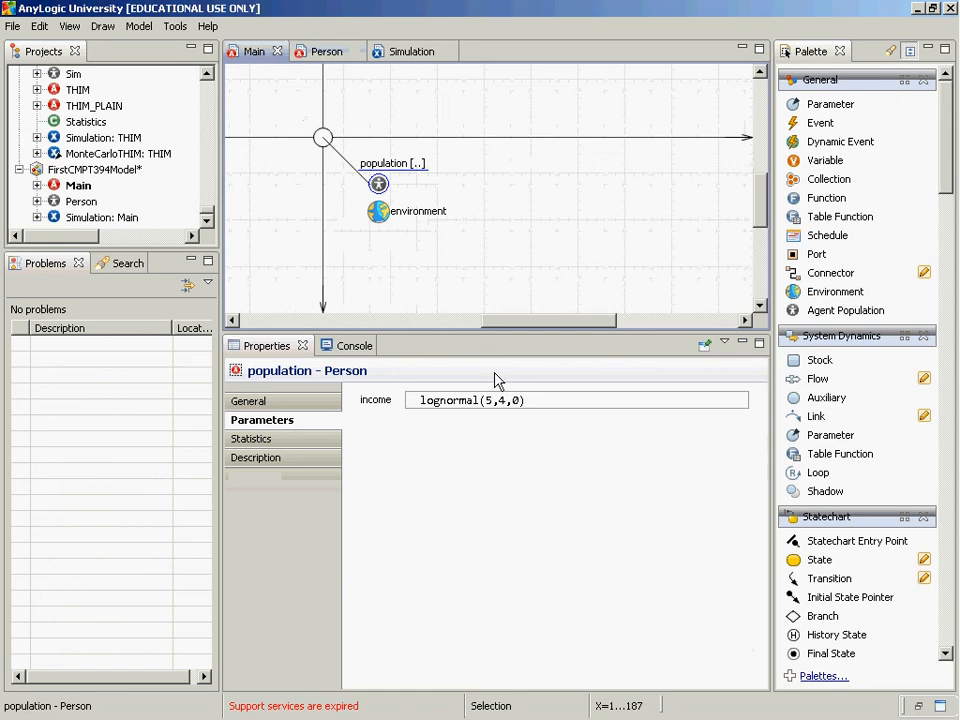
left_click(555, 404)
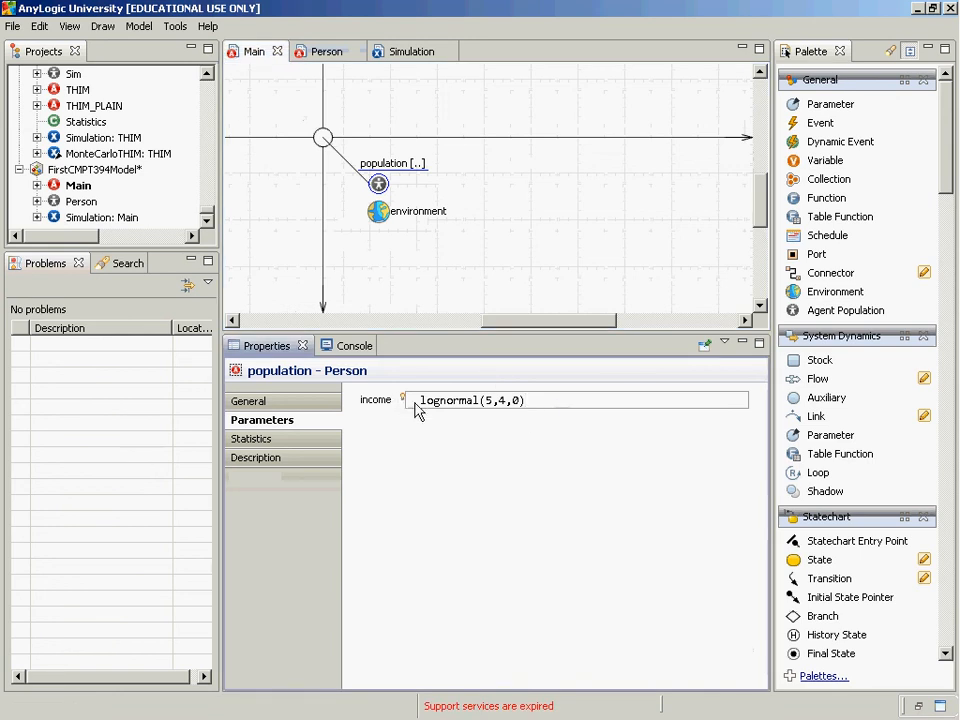
mouse_move(405, 402)
Open the Person class and bring its whole statechart and the income parameter into view
left_click(87, 205)
double_click(88, 201)
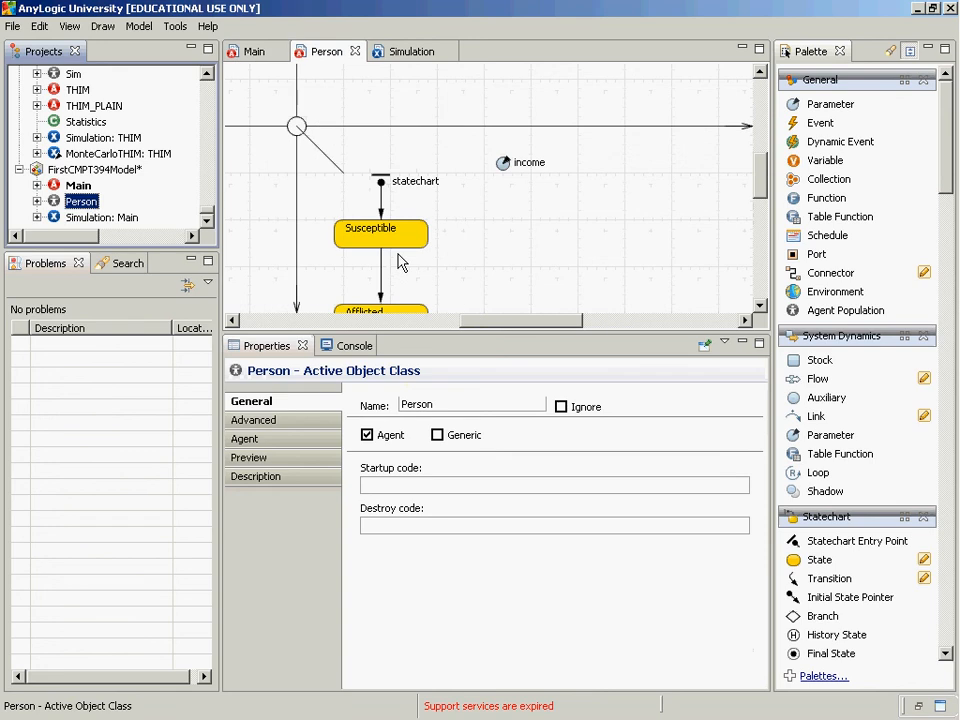
left_click_drag(757, 195, 757, 208)
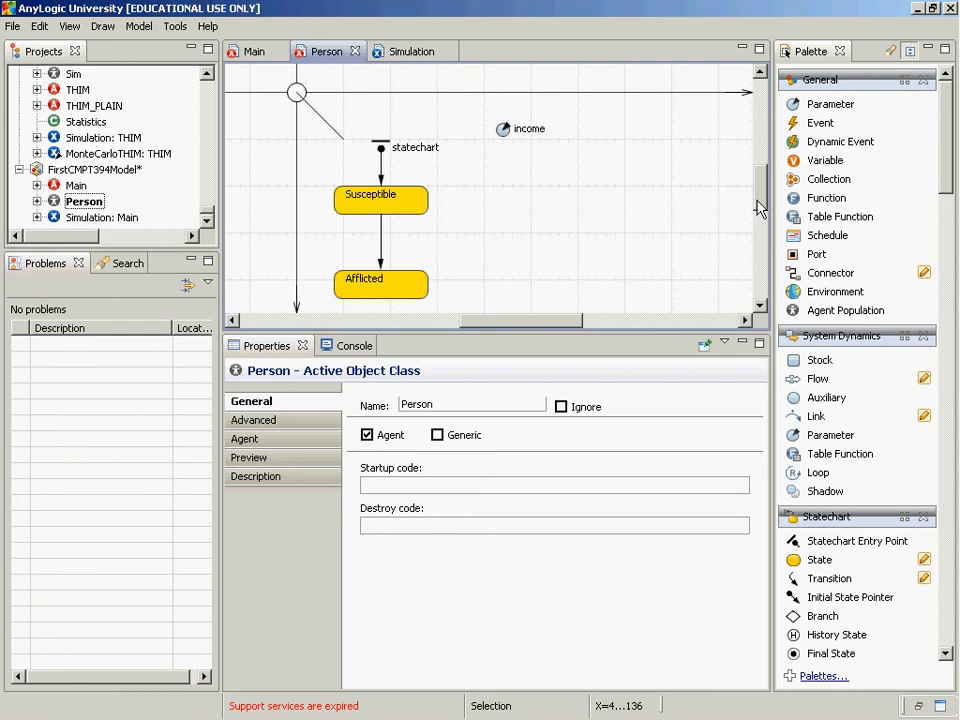
key("super")
key("super")
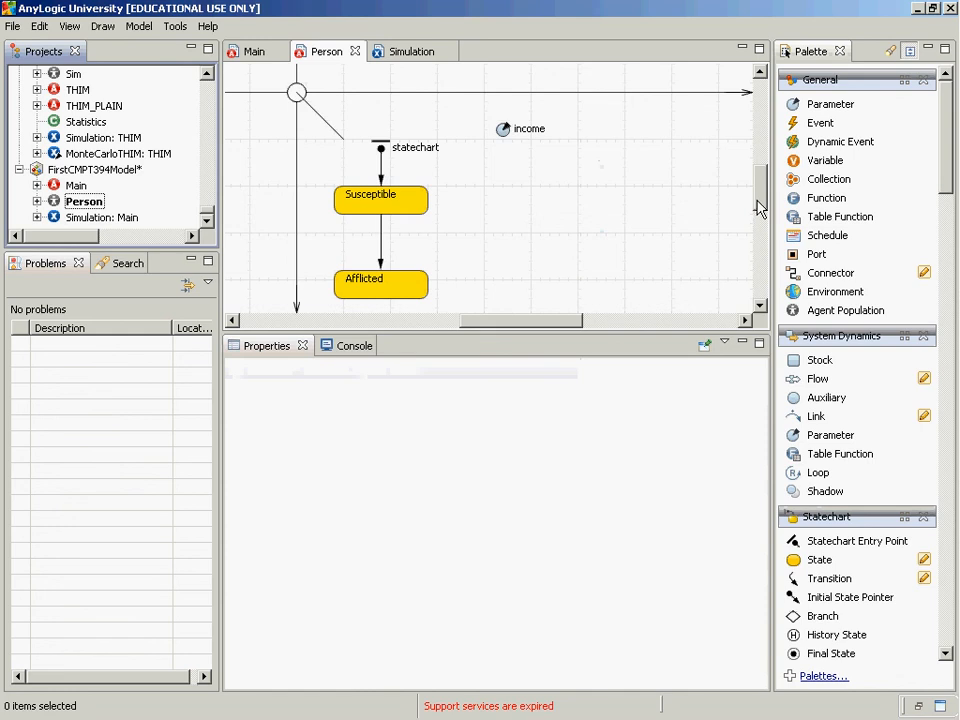
key("alt+Tab")
key("alt+Tab")
key("alt+Tab")
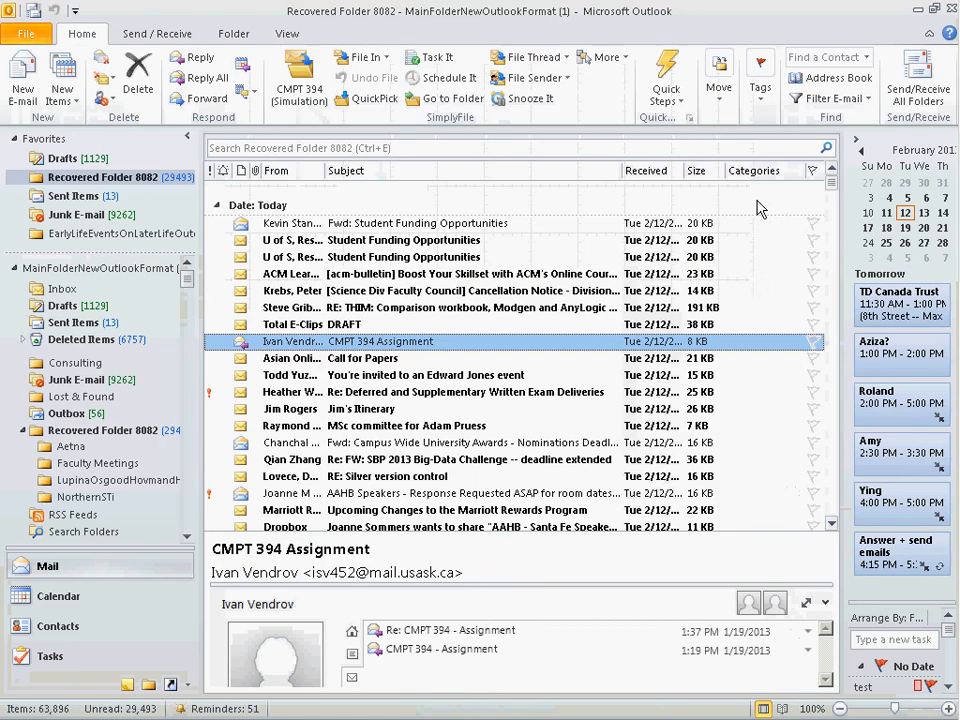
key("alt+Tab")
key("alt+Tab")
key("alt+Tab")
key("alt+Tab")
key("alt+Tab")
key("alt+Tab")
key("alt+Tab")
key("alt+Tab")
key("alt+Tab")
key("alt+Tab")
key("alt+Tab")
key("alt+Tab")
key("alt+Tab")
key("alt+Tab")
key("alt+Tab")
key("alt+Tab")
key("alt+Tab")
key("alt+Tab")
key("alt+Tab")
key("alt+Tab")
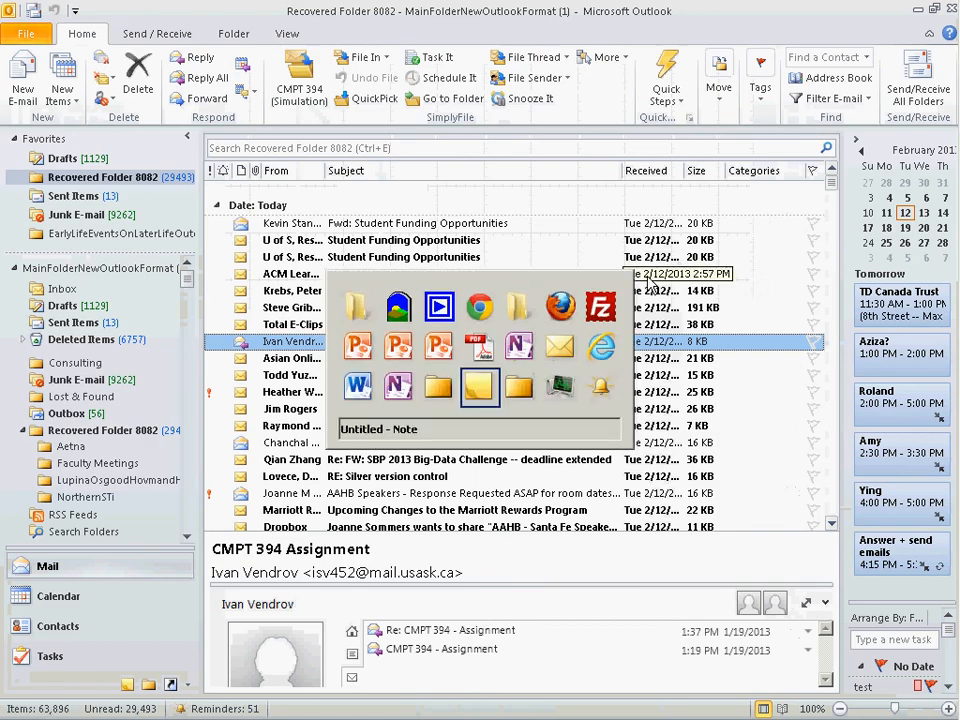
key("alt+Tab")
key("alt+Tab")
key("alt+Tab")
key("alt+Tab")
key("alt+Tab")
key("alt+Tab")
key("alt+Tab")
key("alt+Tab")
key("alt+Tab")
key("alt+Tab")
key("alt+Tab")
key("alt+Tab")
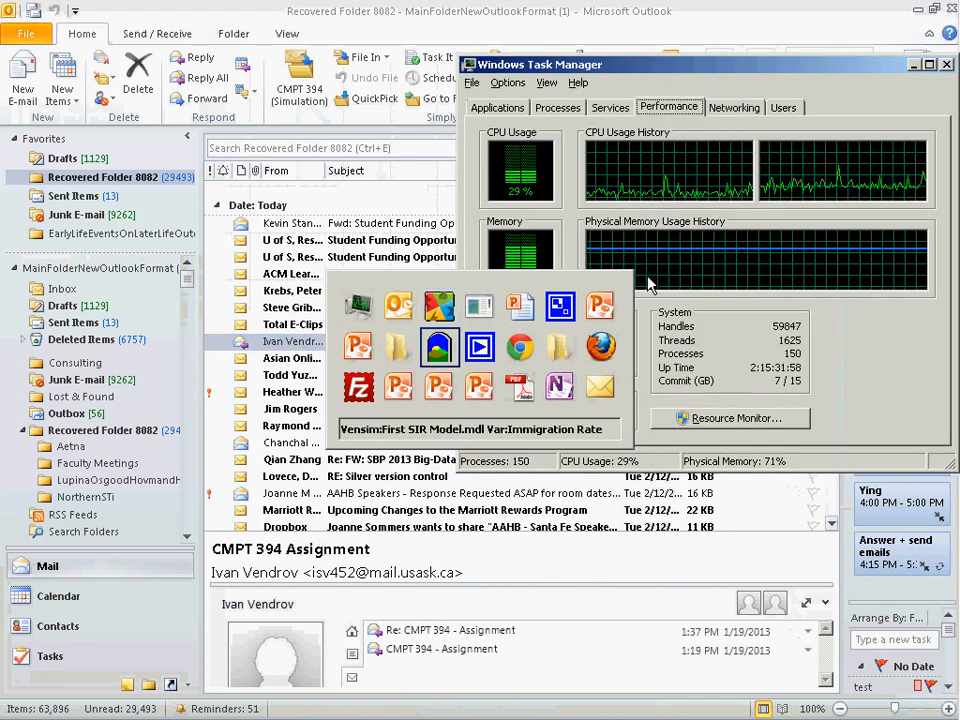
key("alt+Tab")
key("alt+Tab")
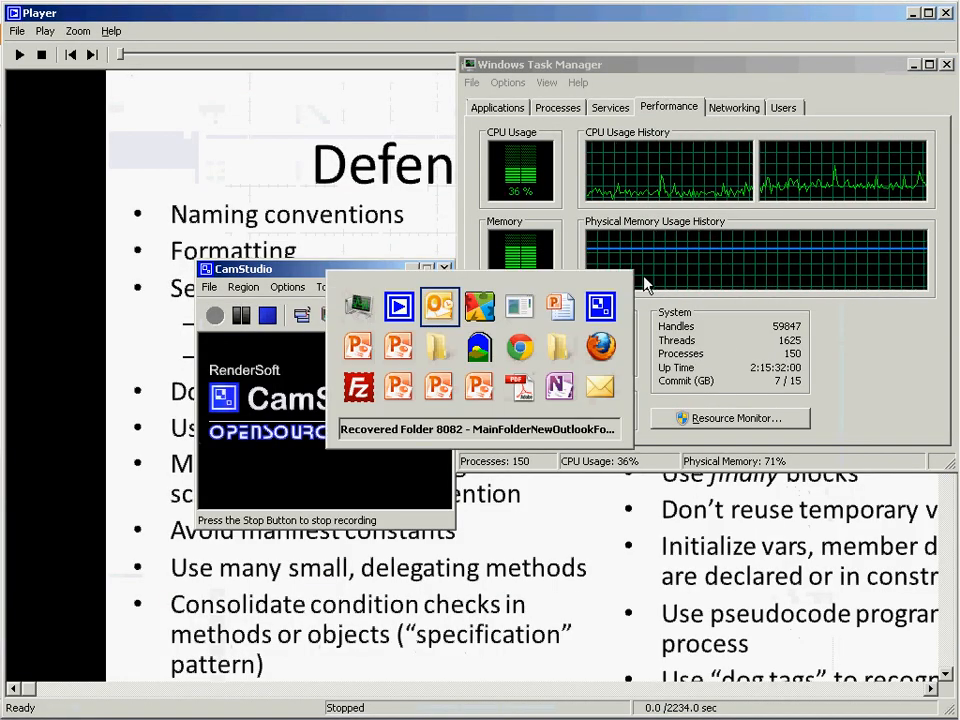